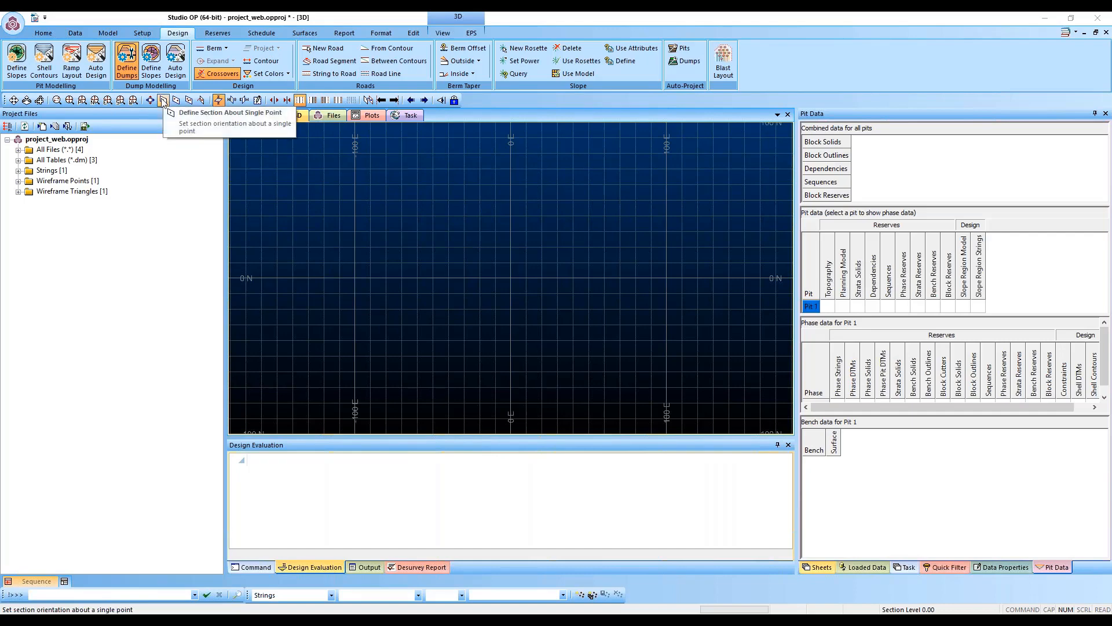
Step: Load the _vb_stopotr wireframe triangles from the project files into the 3D view and look at the topography obliquely
click(18, 191)
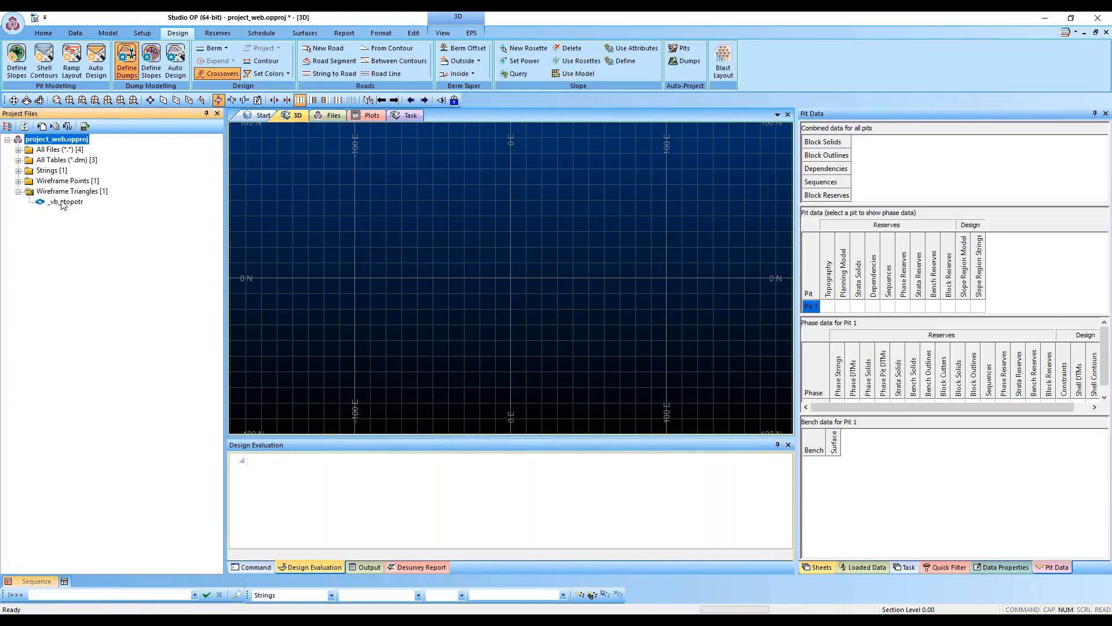
drag(63, 203, 348, 232)
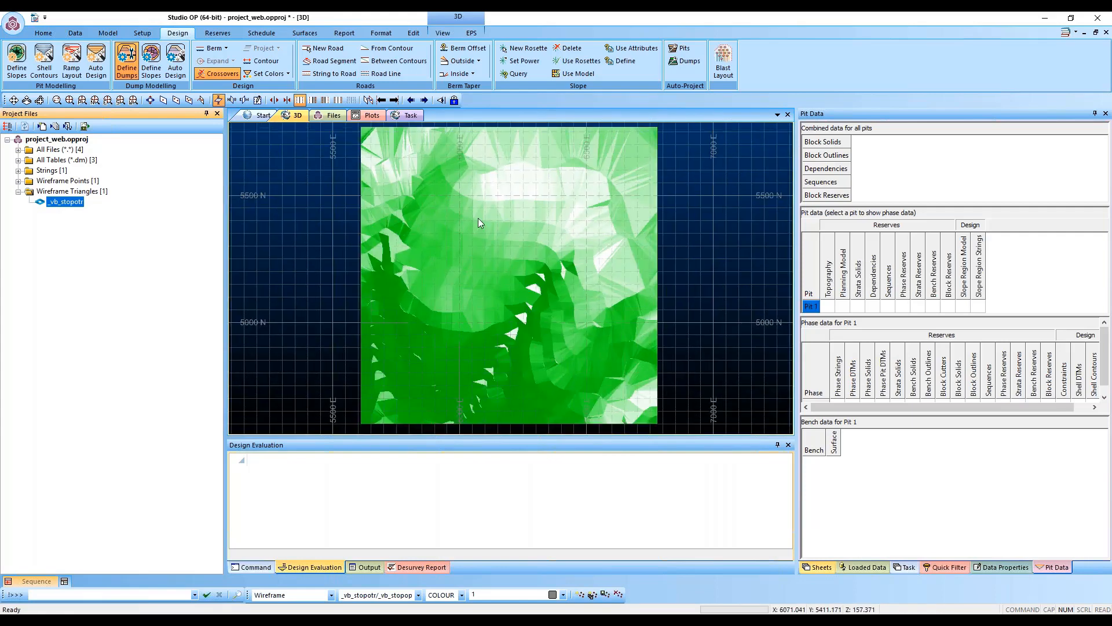
scroll(478, 222, down, 1)
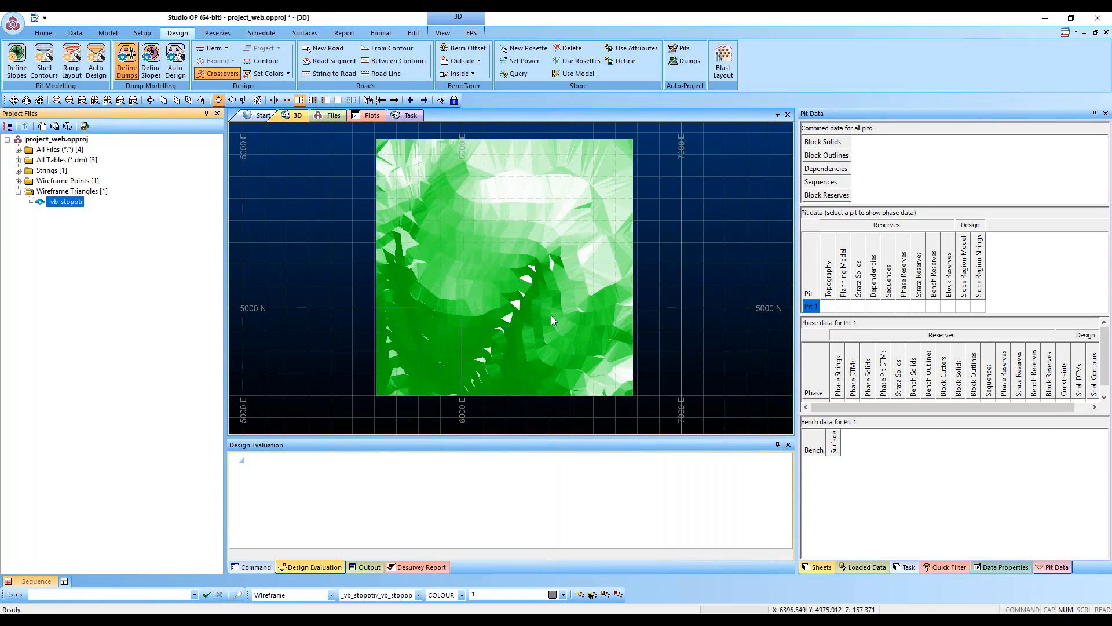
drag(556, 323, 534, 307)
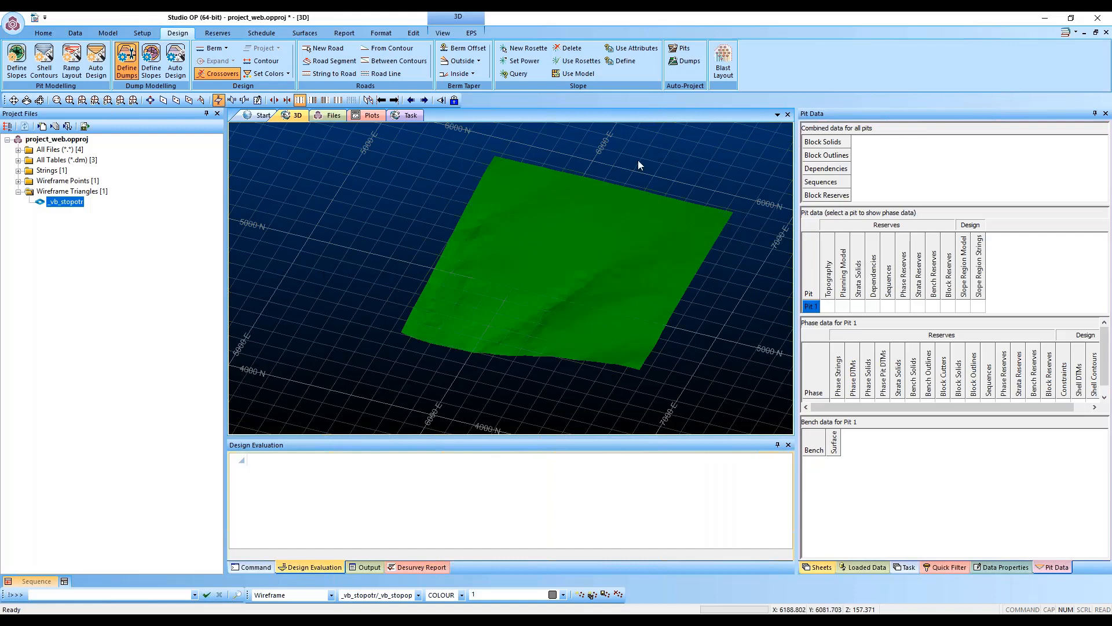
mouse_move(658, 186)
mouse_down()
mouse_move(633, 199)
mouse_move(638, 187)
mouse_up()
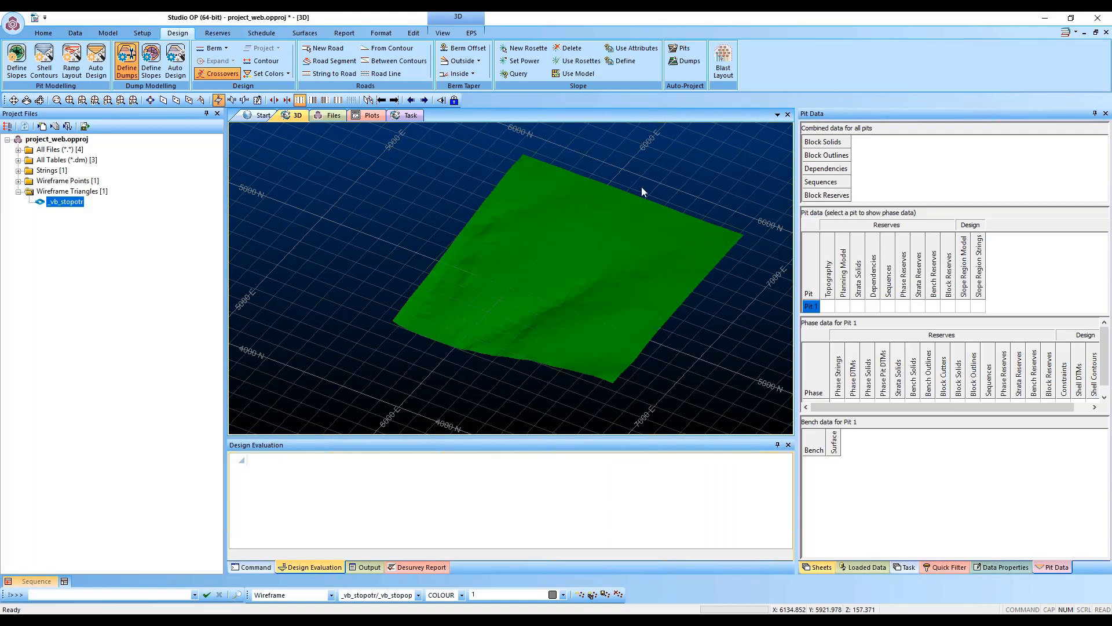
Step: Start the wireframe multiple-section command and set a horizontal plane orientation
double_click(659, 165)
key(m)
key(s)
key(l)
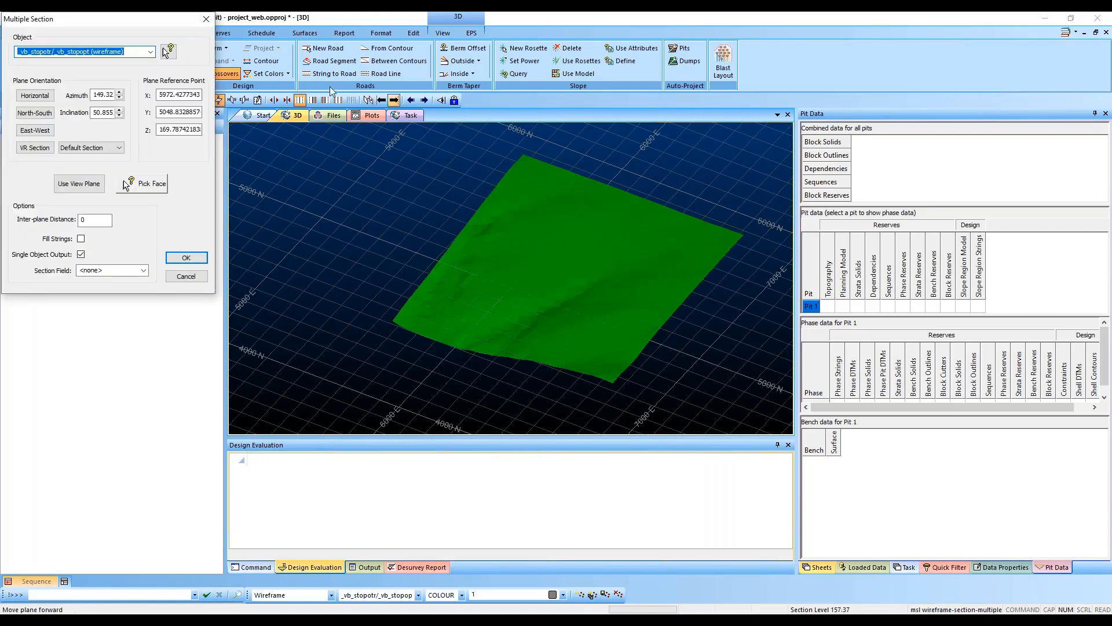
click(35, 95)
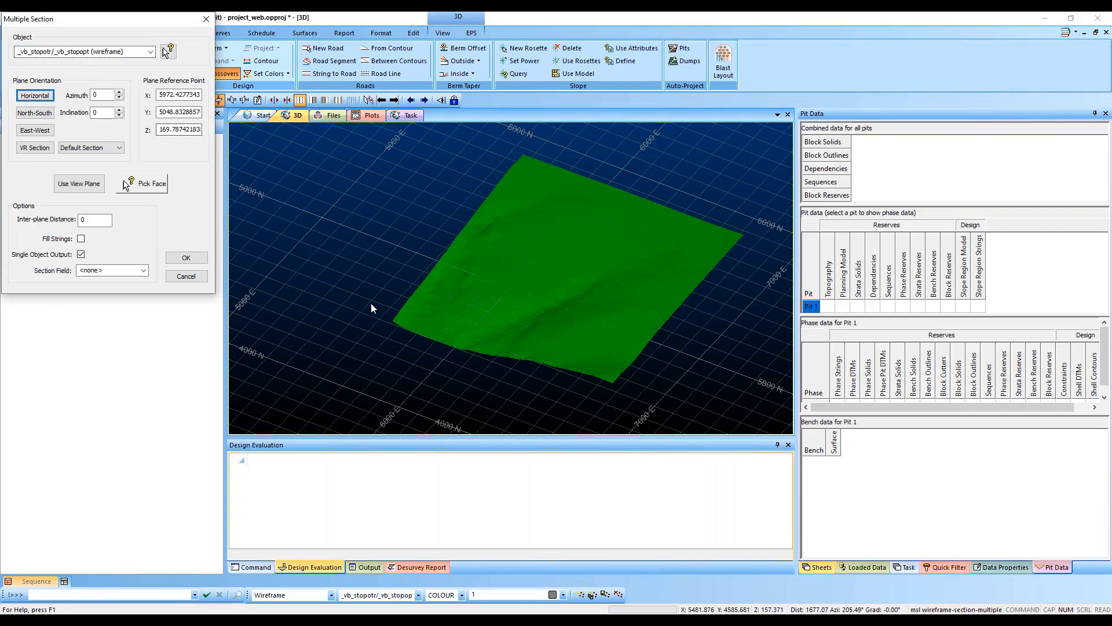
drag(167, 22, 168, 143)
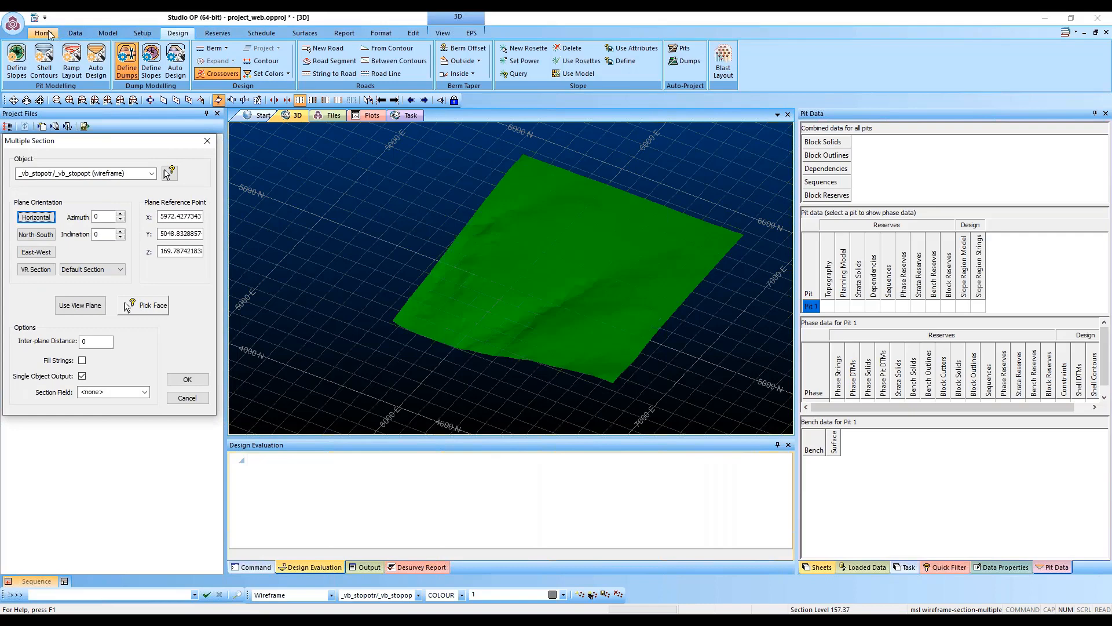
Step: Query the topography's elevation dynamically at opposite corners of the wireframe
click(48, 33)
click(419, 62)
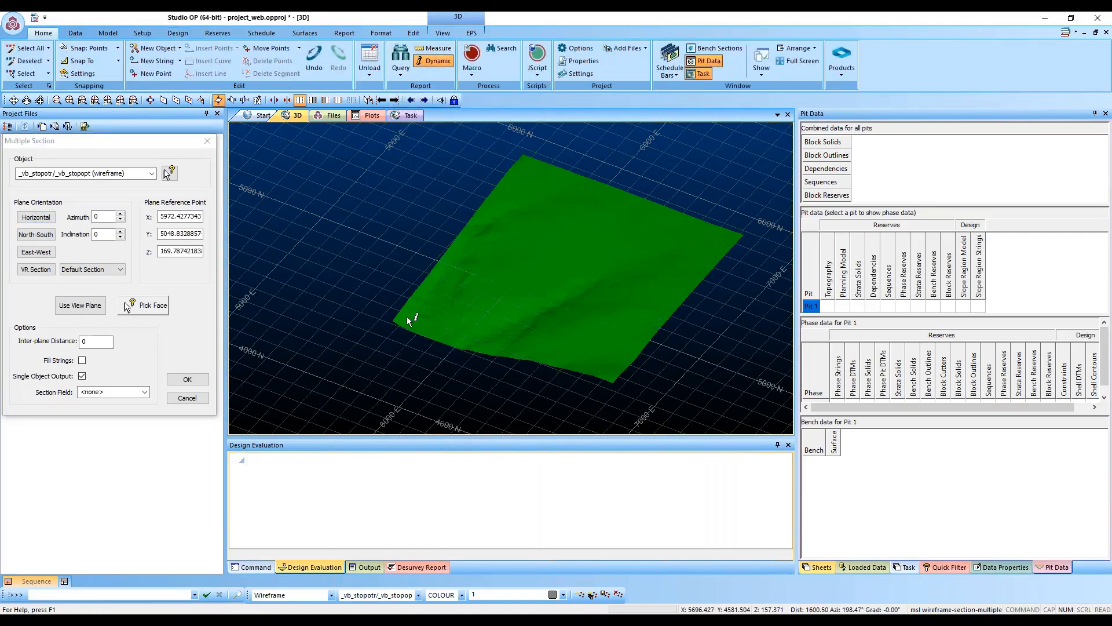
mouse_move(406, 317)
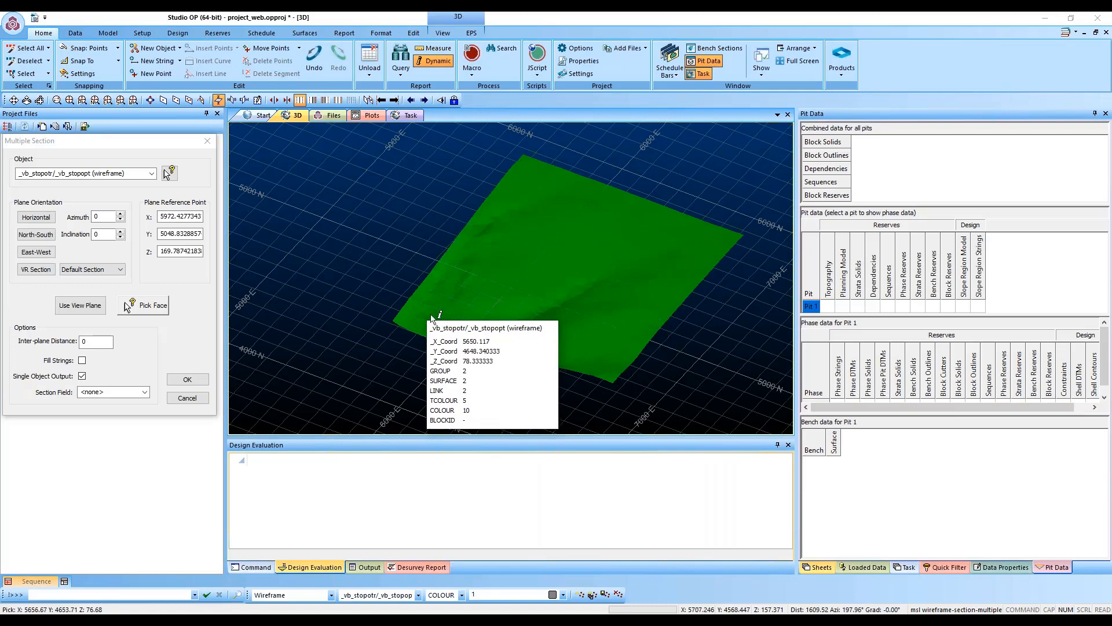
mouse_move(731, 240)
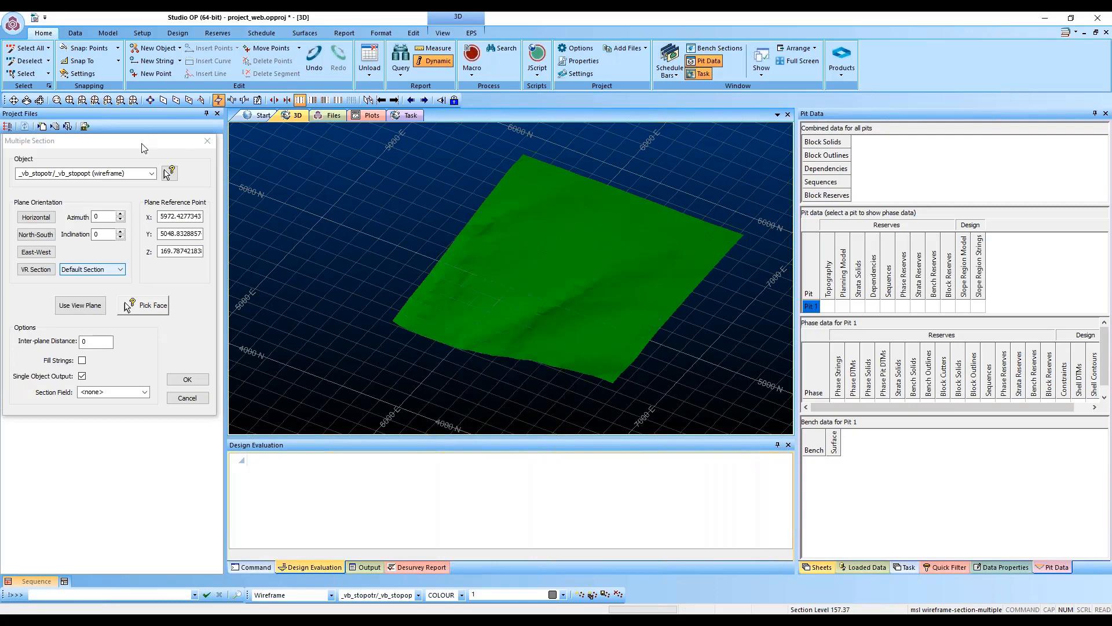
Step: Generate the horizontal sections with a plane reference Z of 60 and an inter-plane distance of 10
drag(144, 148, 255, 110)
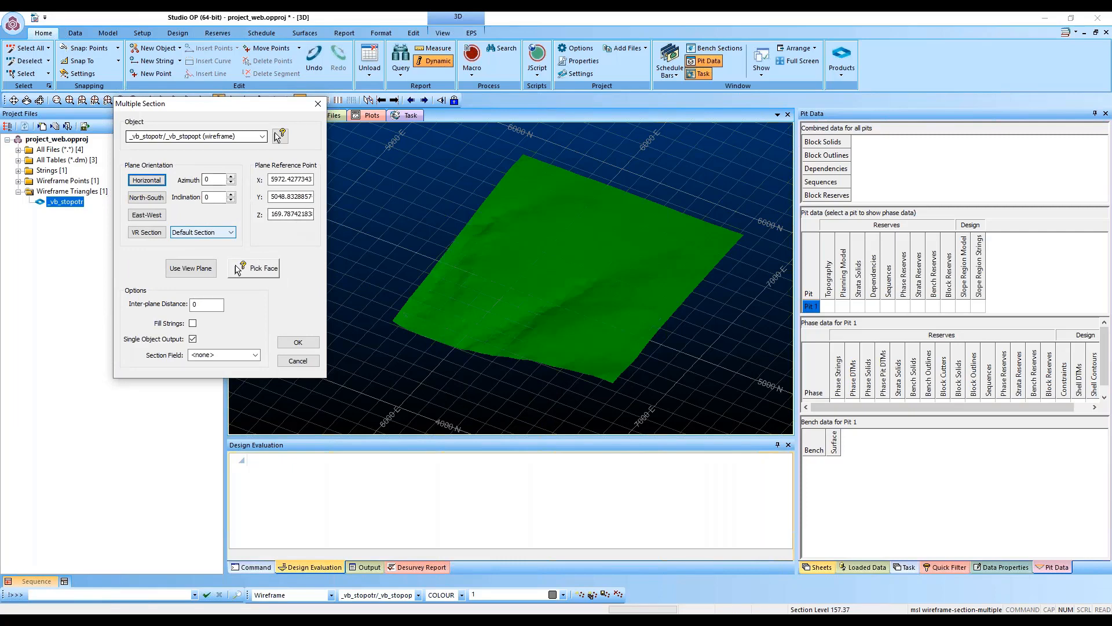
click(272, 214)
double_click(272, 215)
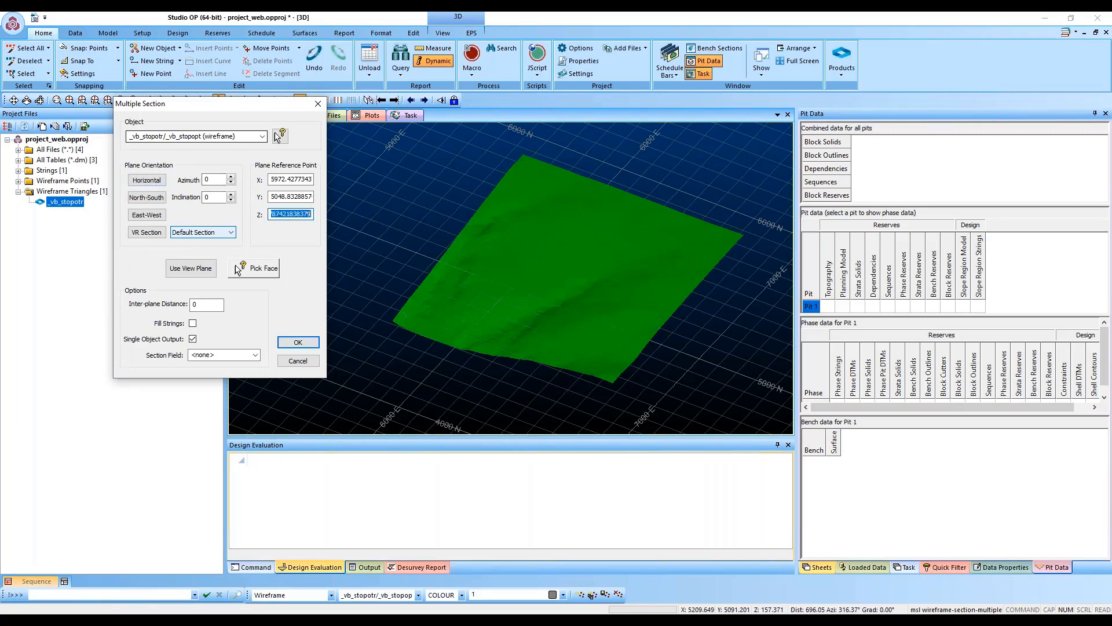
text(60)
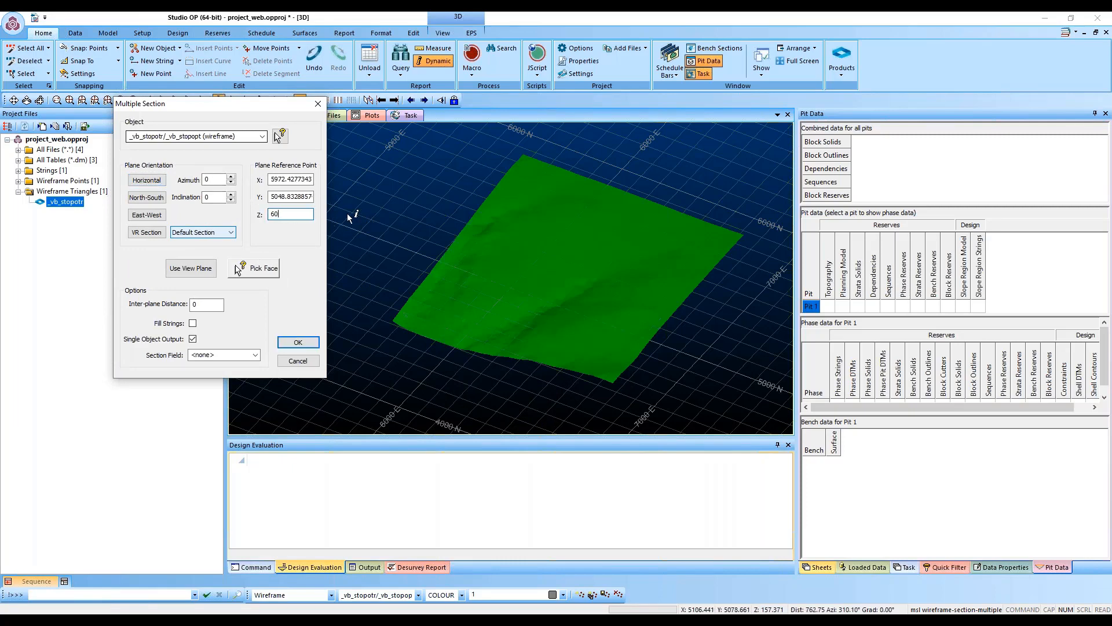
double_click(206, 304)
text(10)
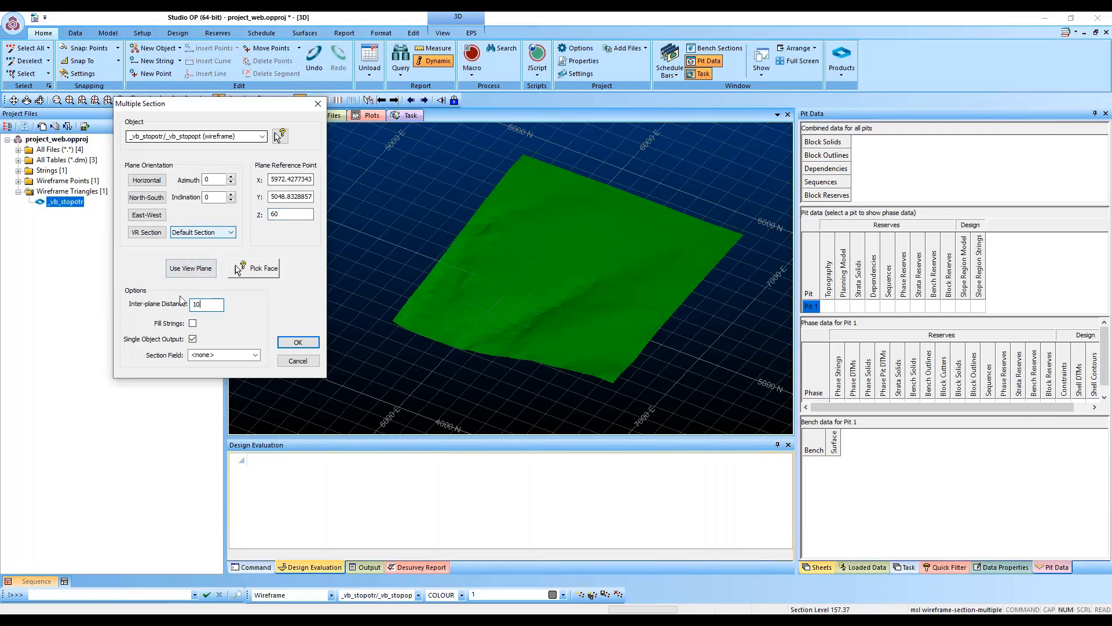
click(290, 336)
click(300, 343)
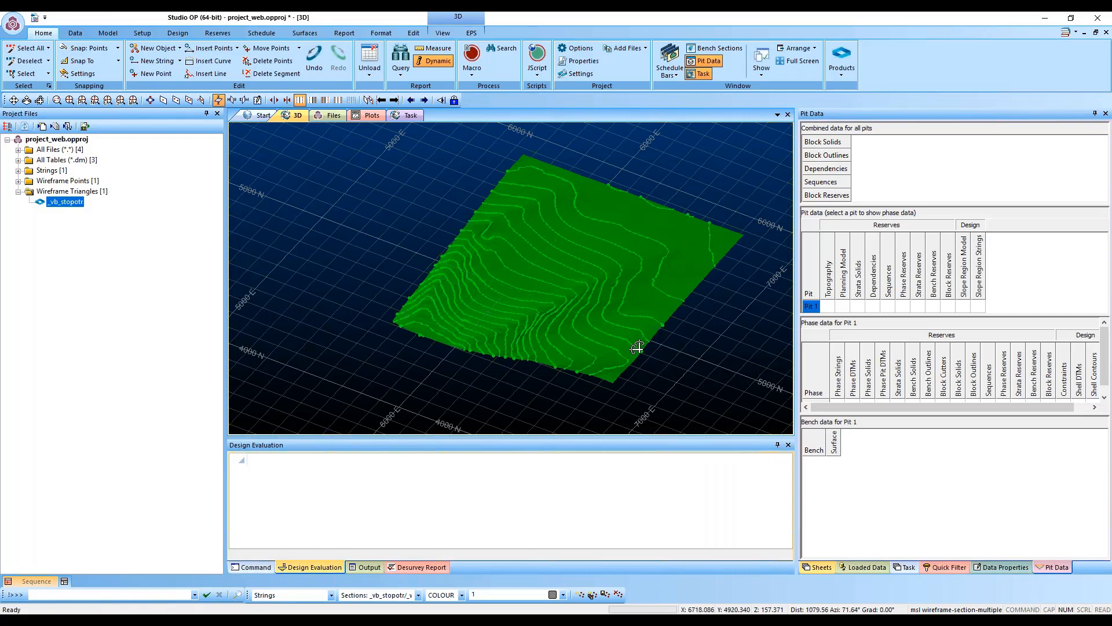
Step: Save the loaded topography wireframe as an extended precision Datamine file named sections
shift+drag(636, 346, 618, 365)
drag(678, 336, 625, 347)
click(817, 567)
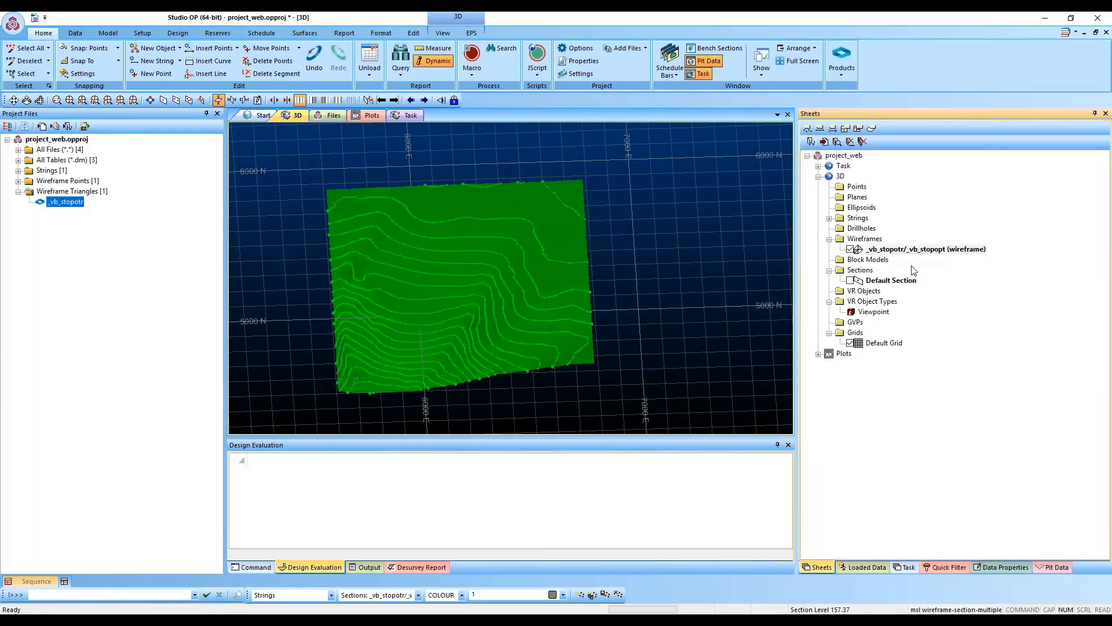
click(895, 251)
right_click(895, 250)
mouse_move(917, 267)
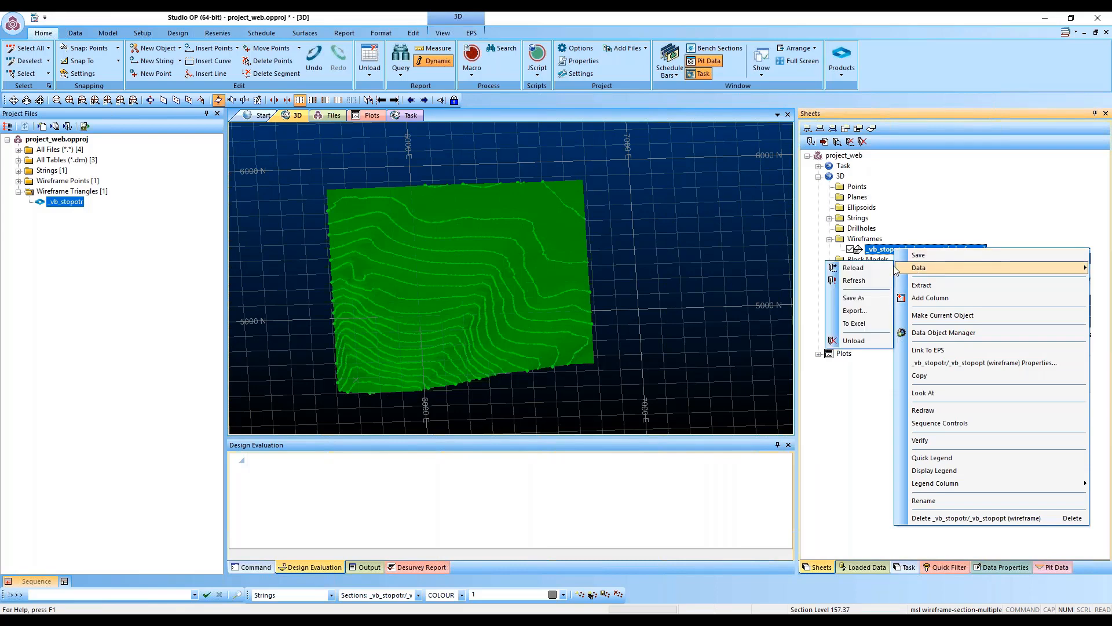
click(853, 298)
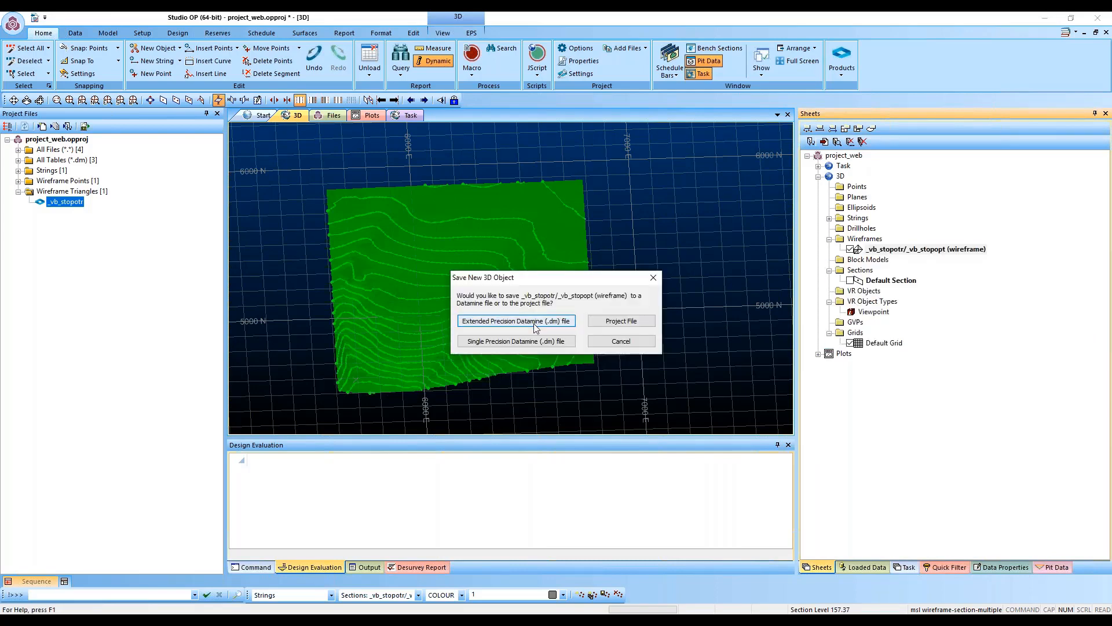
click(534, 321)
text(sections)
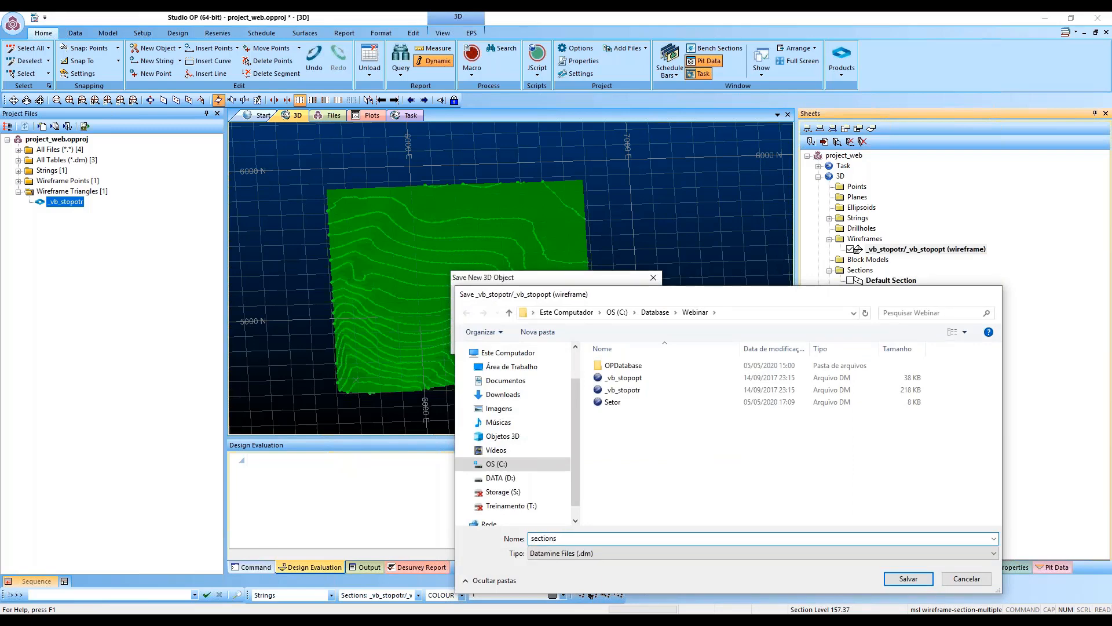
key(Return)
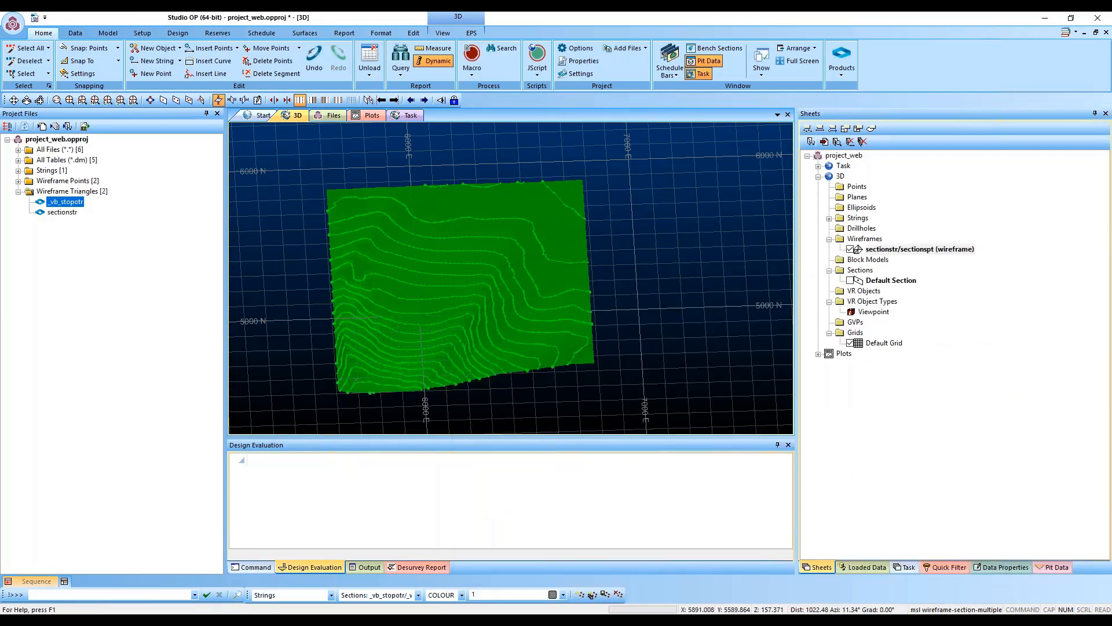
click(18, 171)
click(18, 171)
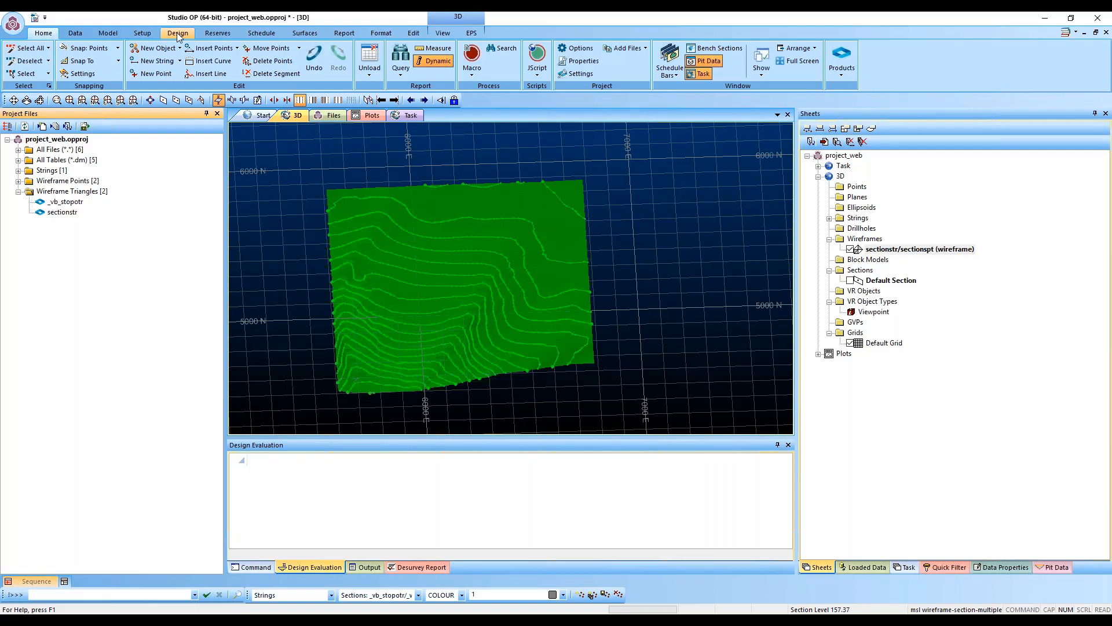
Step: Open the dump definition task and create a dump in it
click(178, 34)
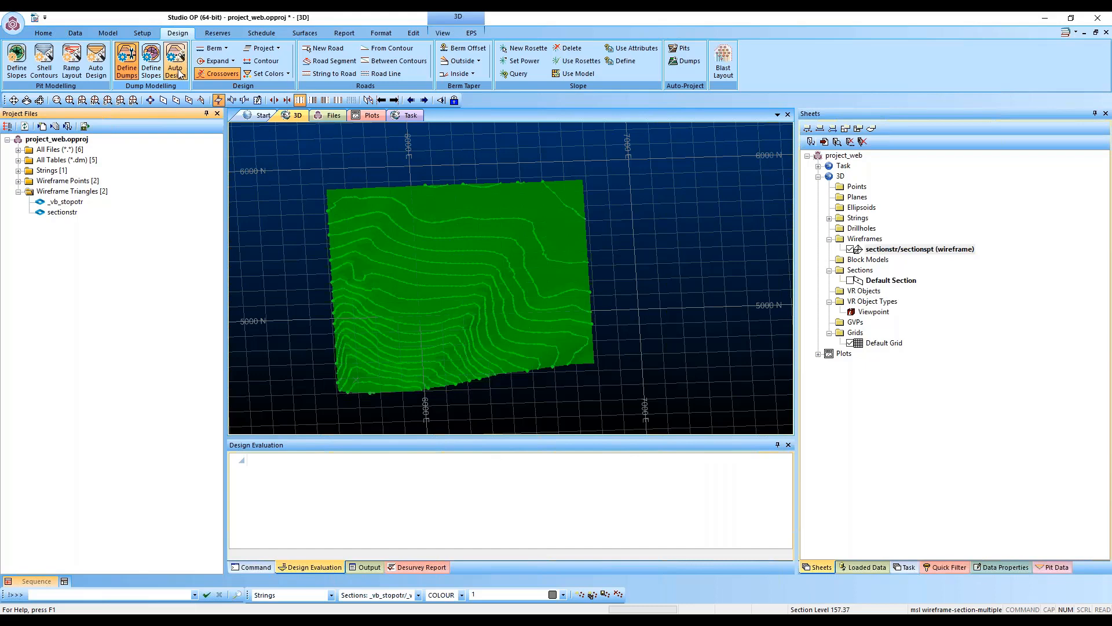
click(129, 59)
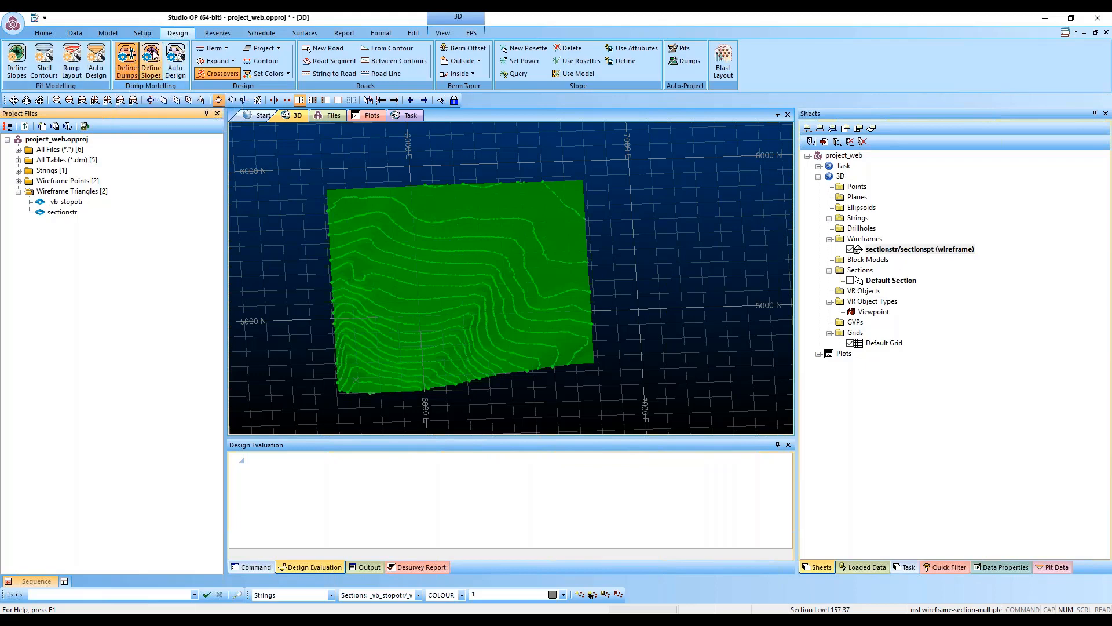
click(130, 62)
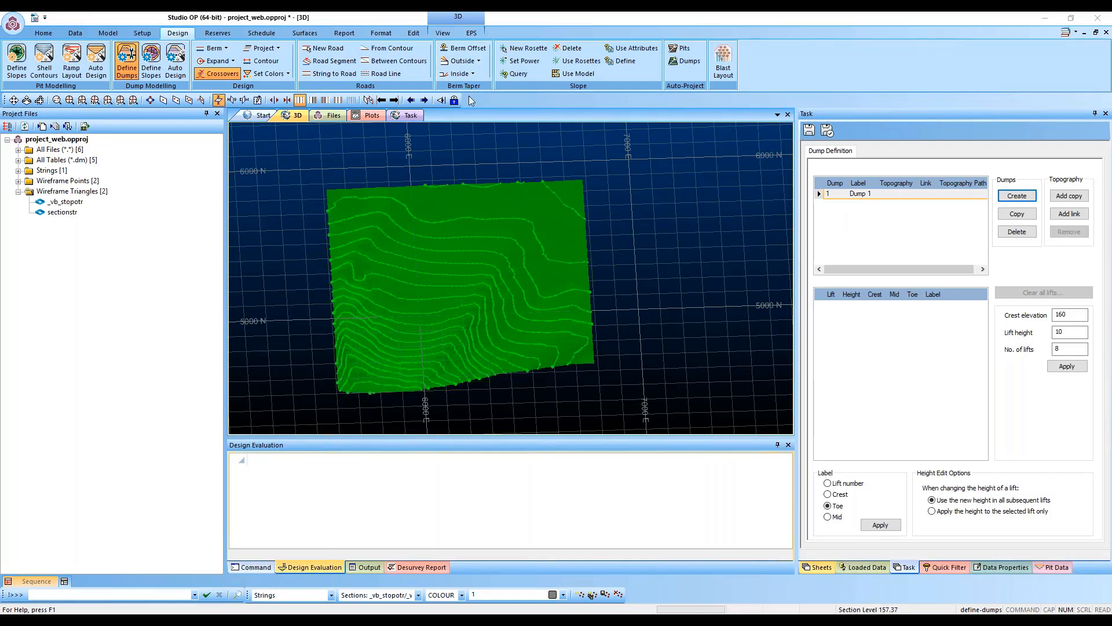
click(411, 116)
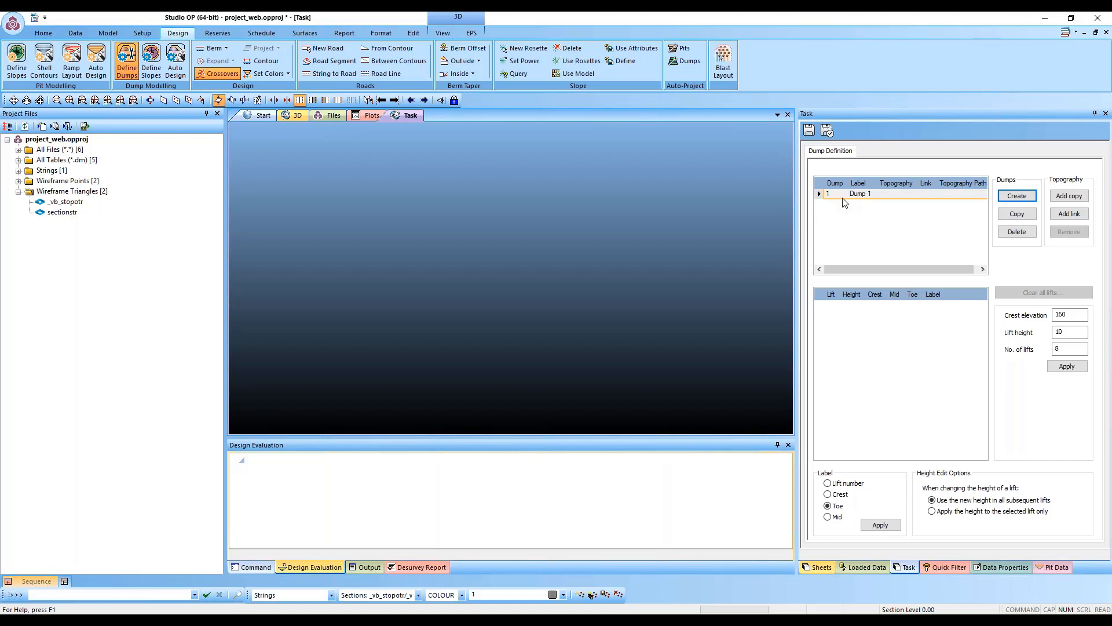
click(1015, 198)
Step: Add a copy of the sectionstr wireframe as the dump's topography
click(1069, 196)
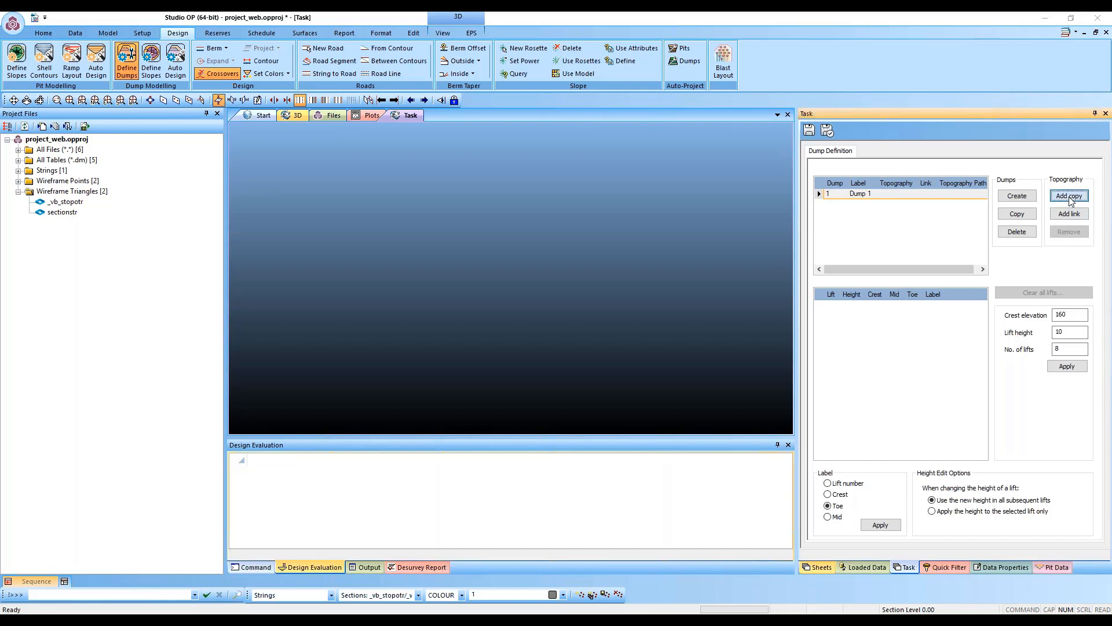
click(405, 221)
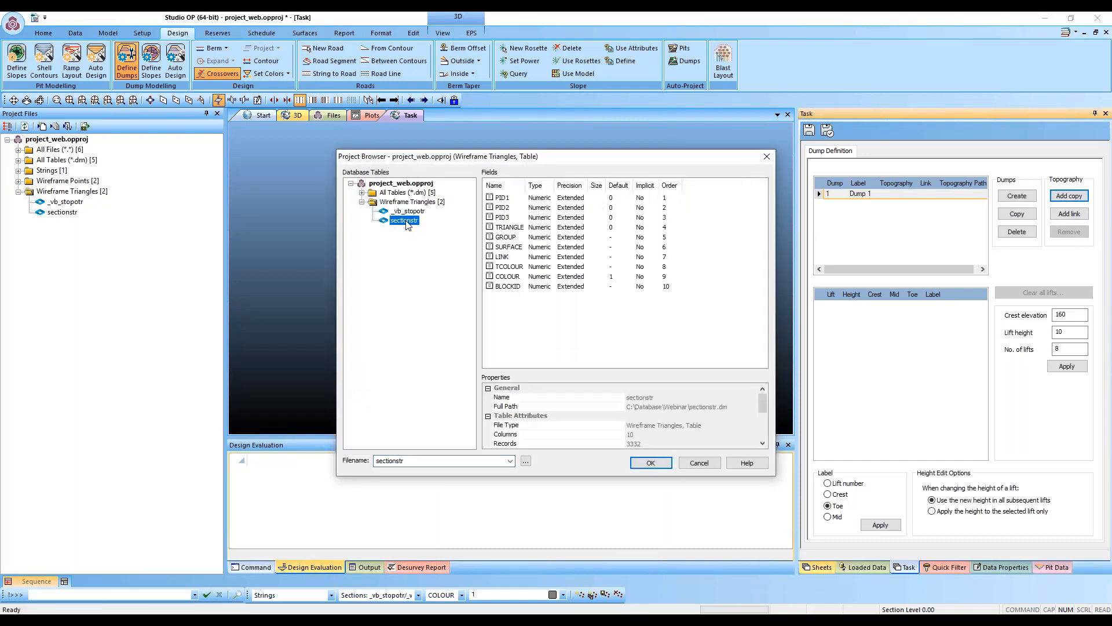
click(647, 461)
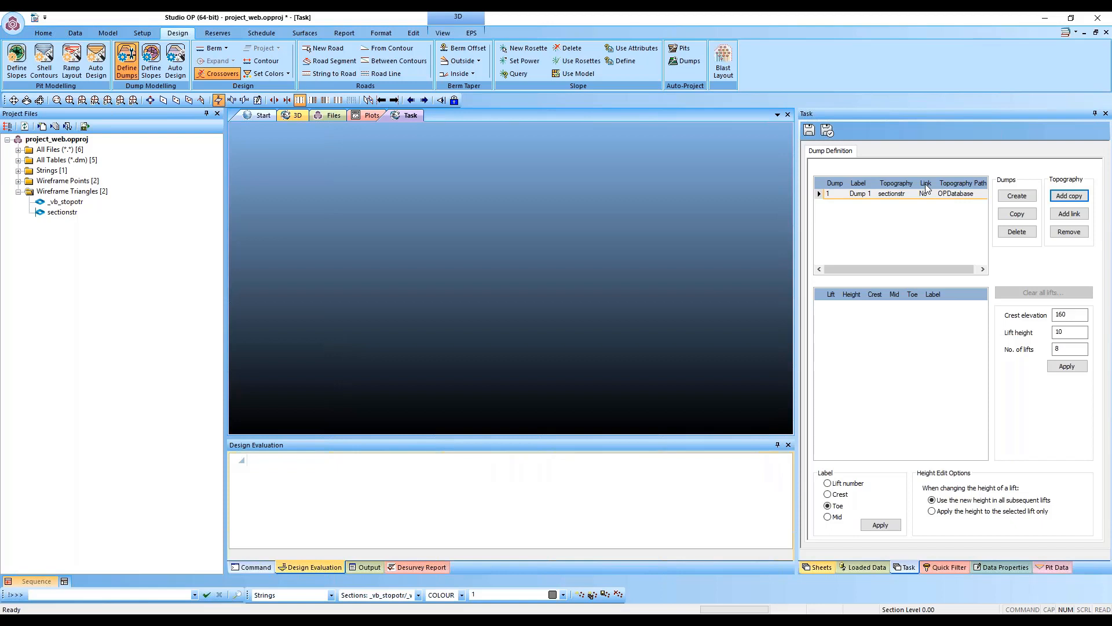
Step: Rename the dump's label to Pilha 1
click(838, 193)
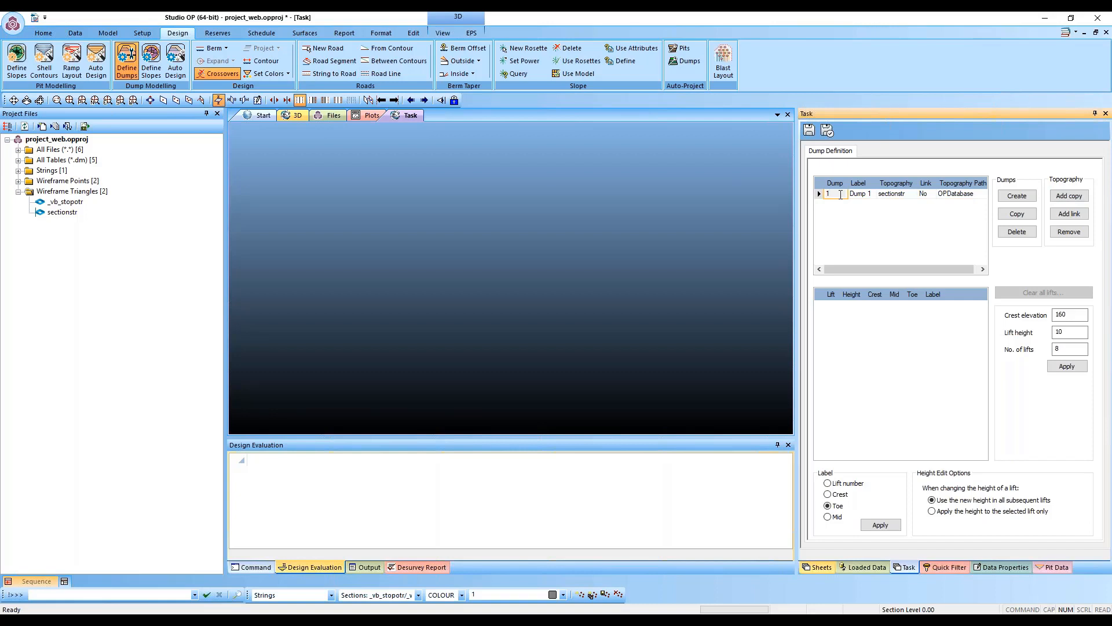
click(867, 193)
drag(871, 194, 849, 192)
key(BackSpace)
text(Pilha 1)
click(890, 218)
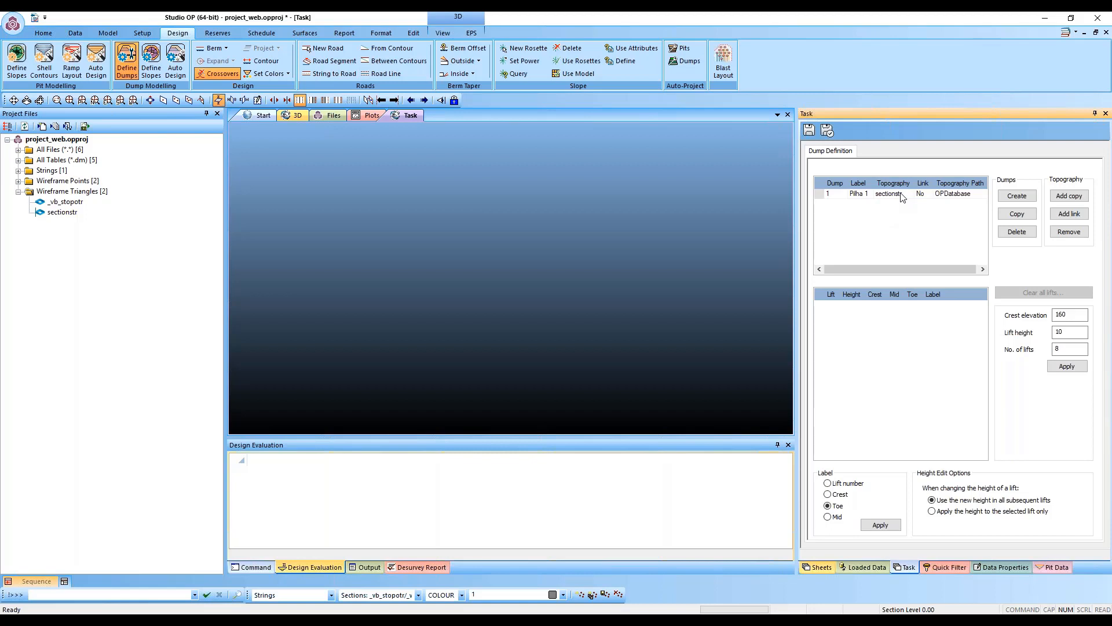
Step: Remove the sectionstr topography from dump Pilha 1 and add a copy of the _vb_stopotr wireframe instead
click(902, 196)
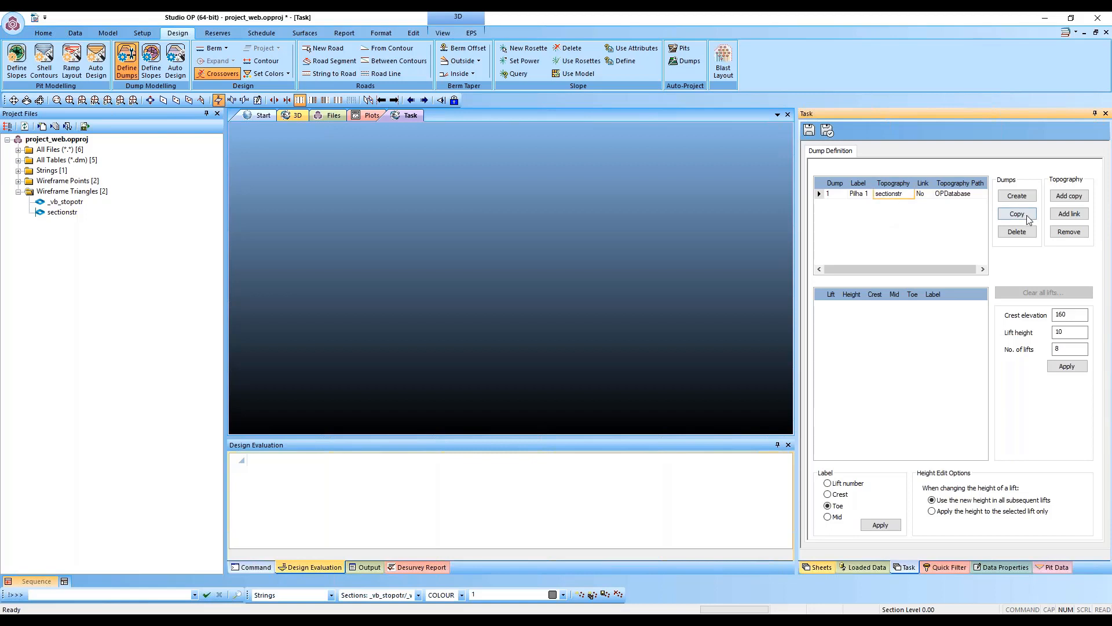
click(1060, 233)
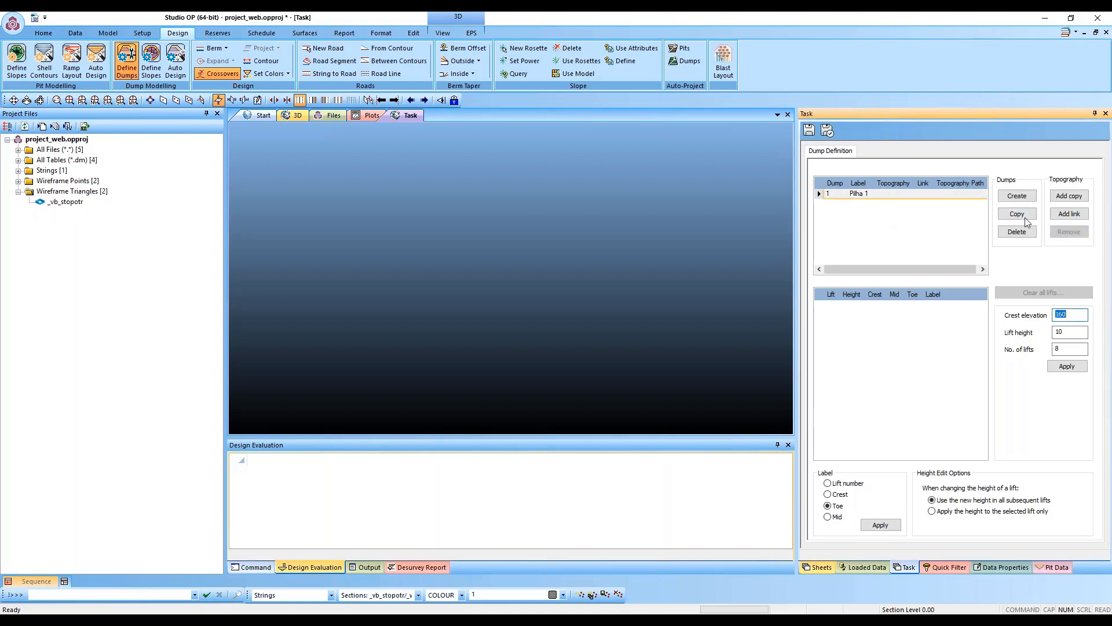
click(1069, 196)
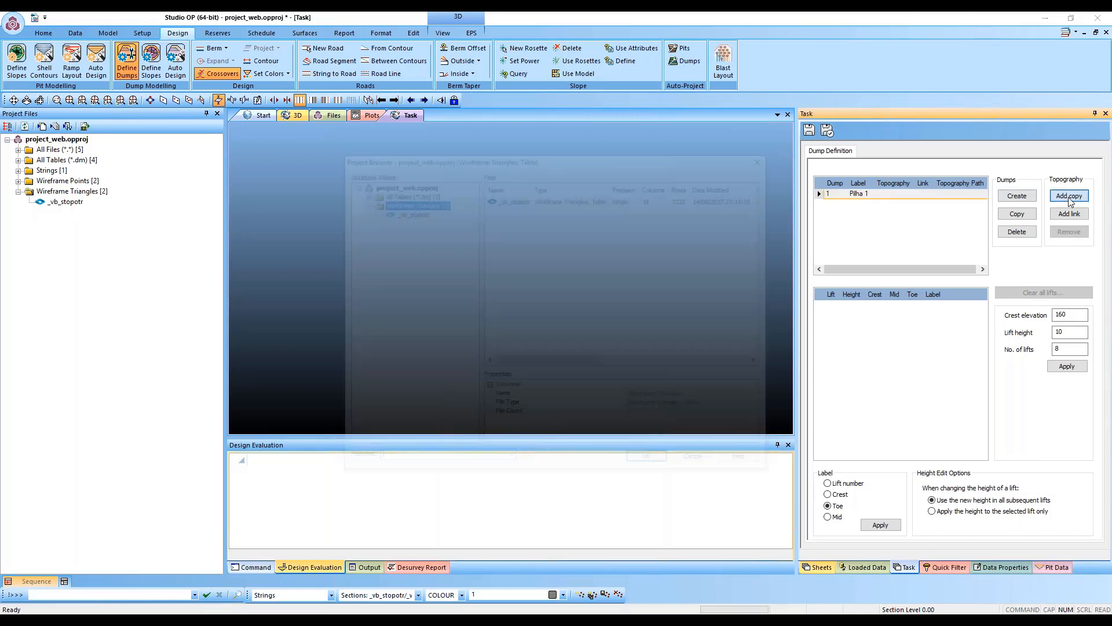
click(408, 211)
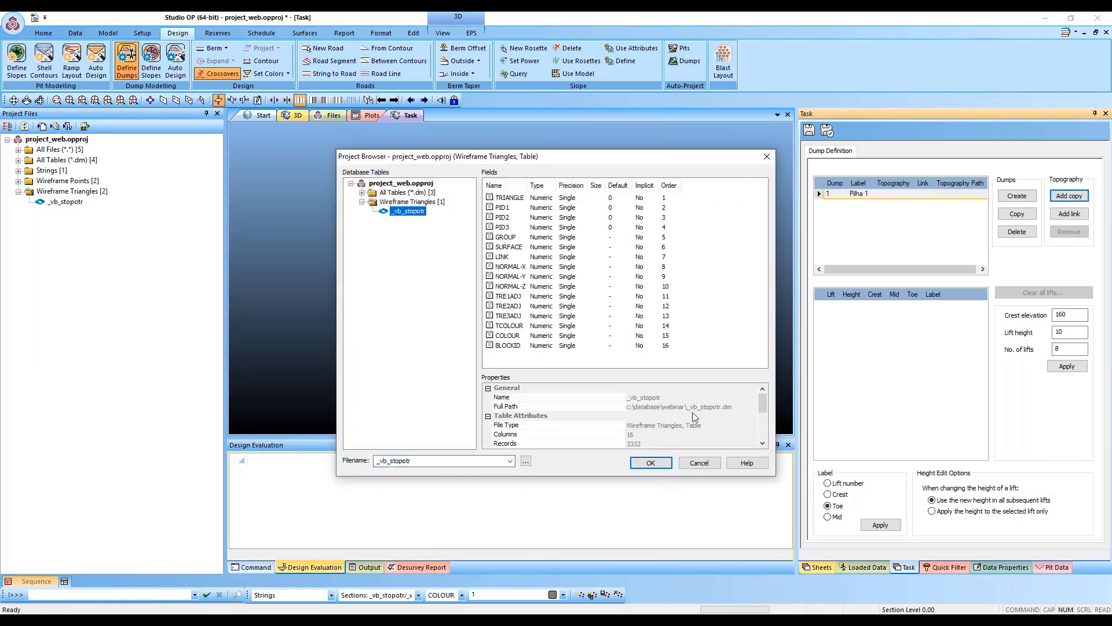
click(650, 463)
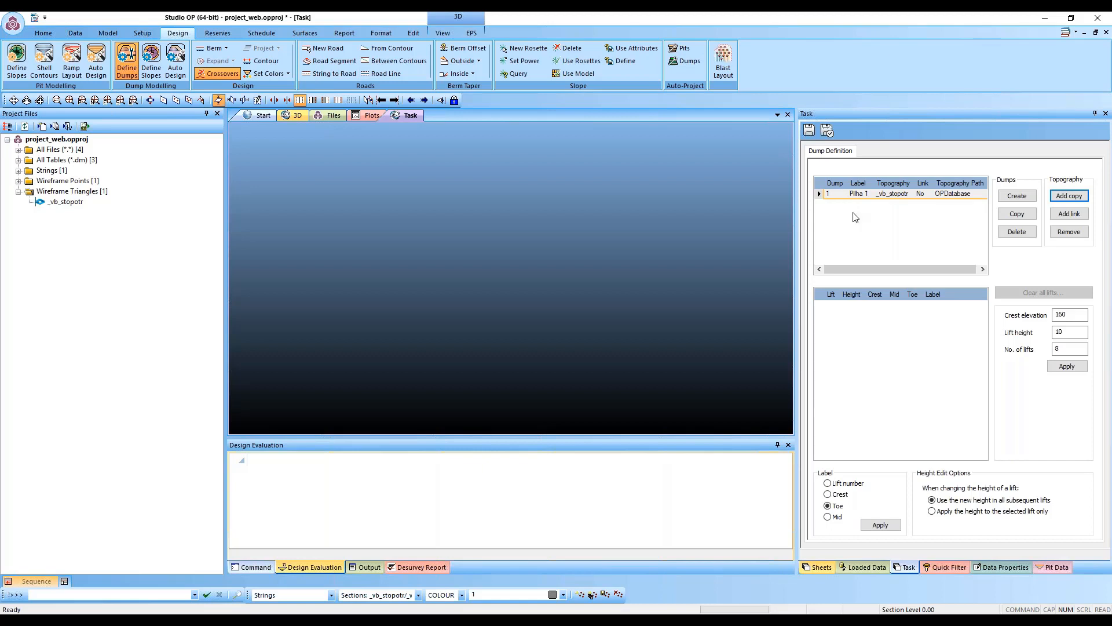
Step: Generate 8 lifts for Pilha 1 with crest elevation 160 and lift height 10, and save and close the dump definition
click(1067, 316)
double_click(1073, 314)
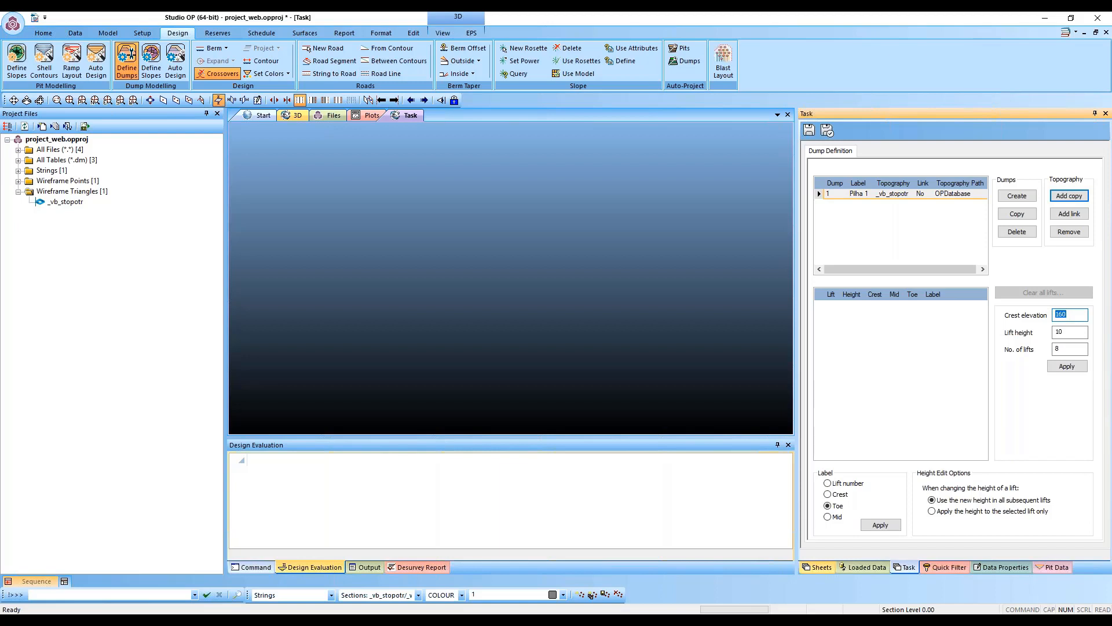
click(1070, 331)
click(1073, 314)
click(1067, 330)
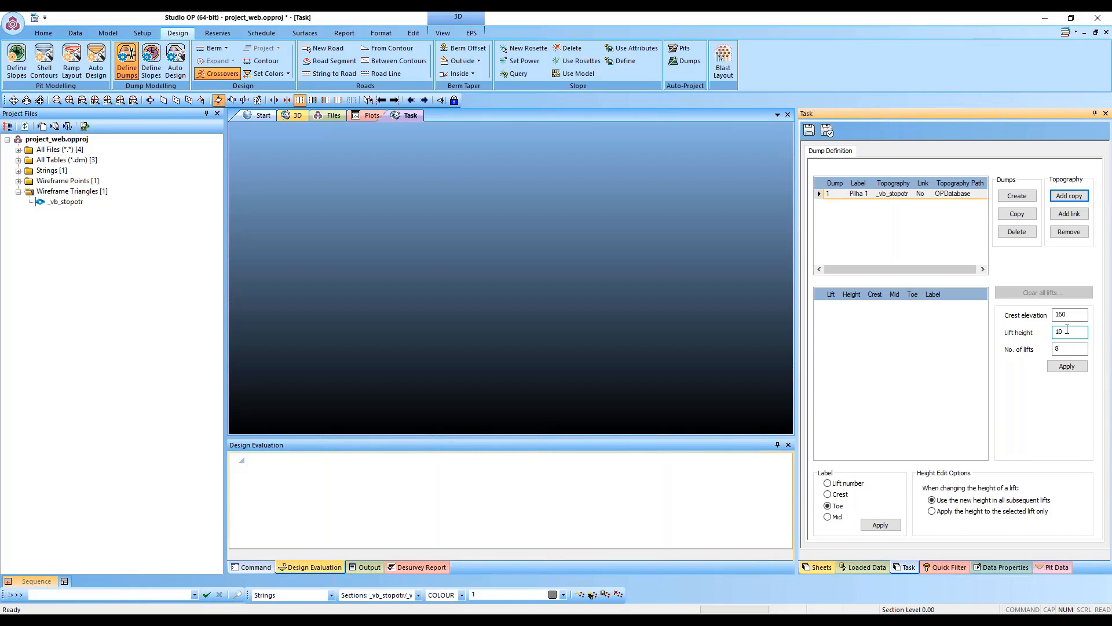
click(1065, 368)
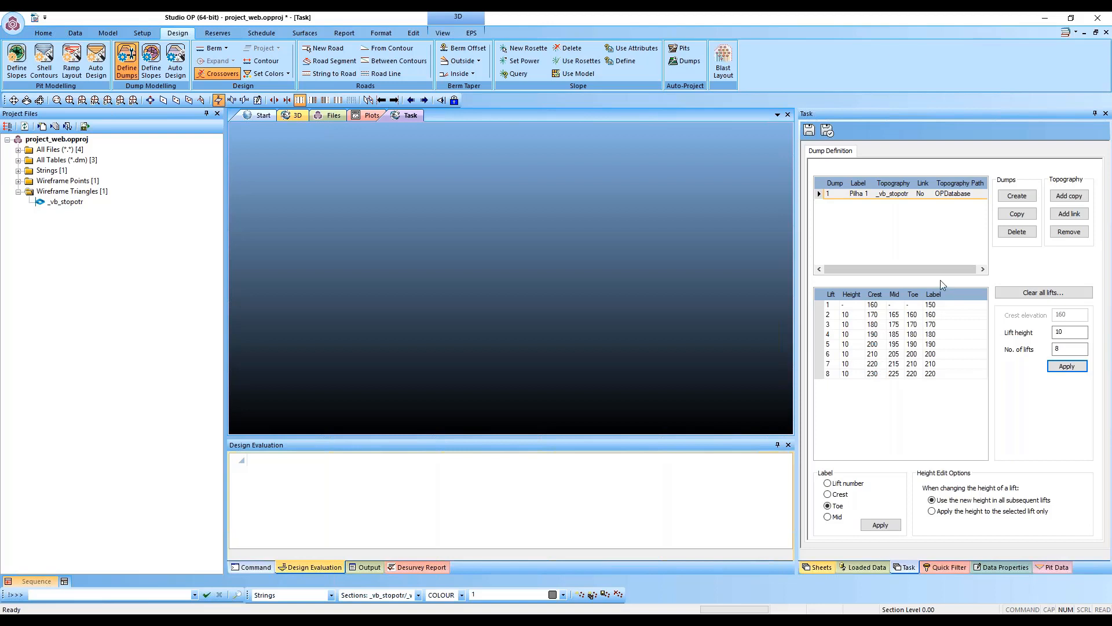
click(828, 131)
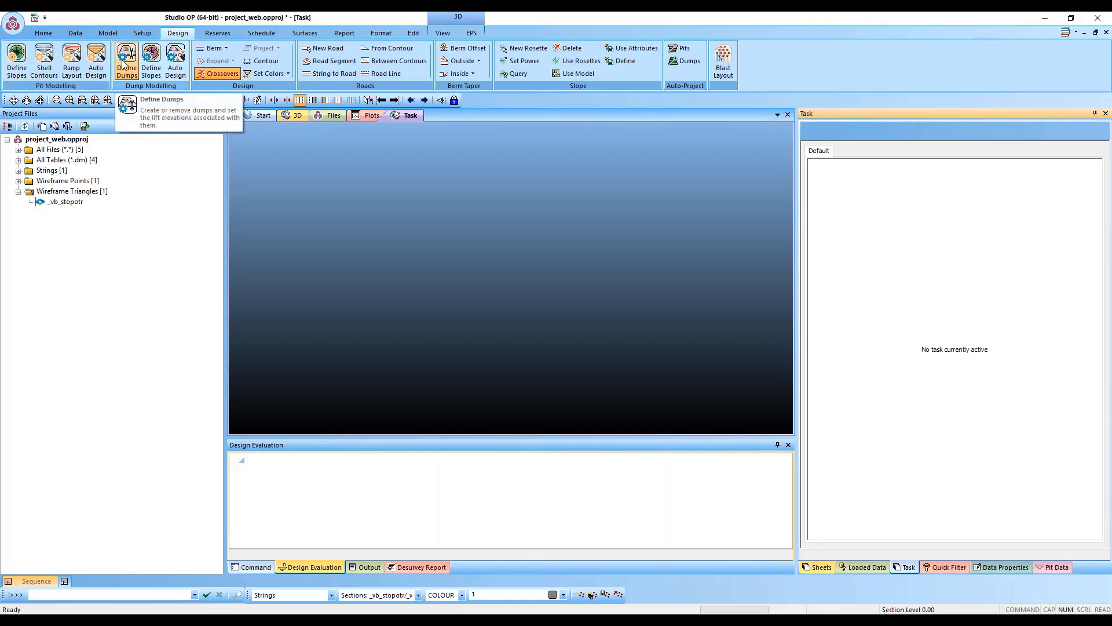
Step: Open the dump slope definition and set the DEFAULT region's face angle to 33 and standard berm width to 10
click(151, 67)
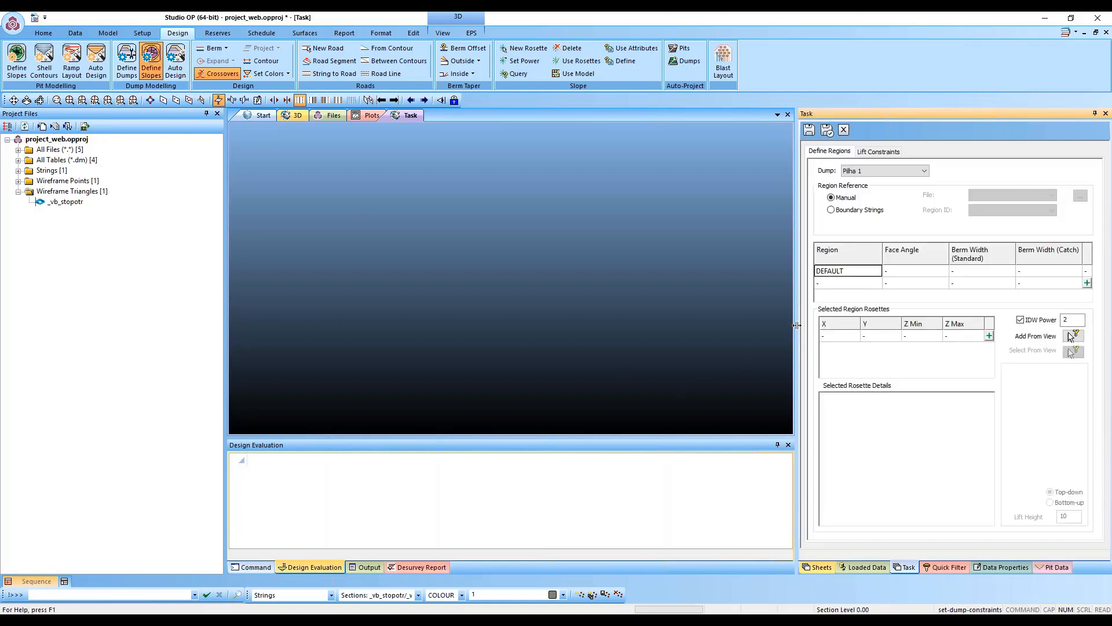
drag(796, 324, 759, 317)
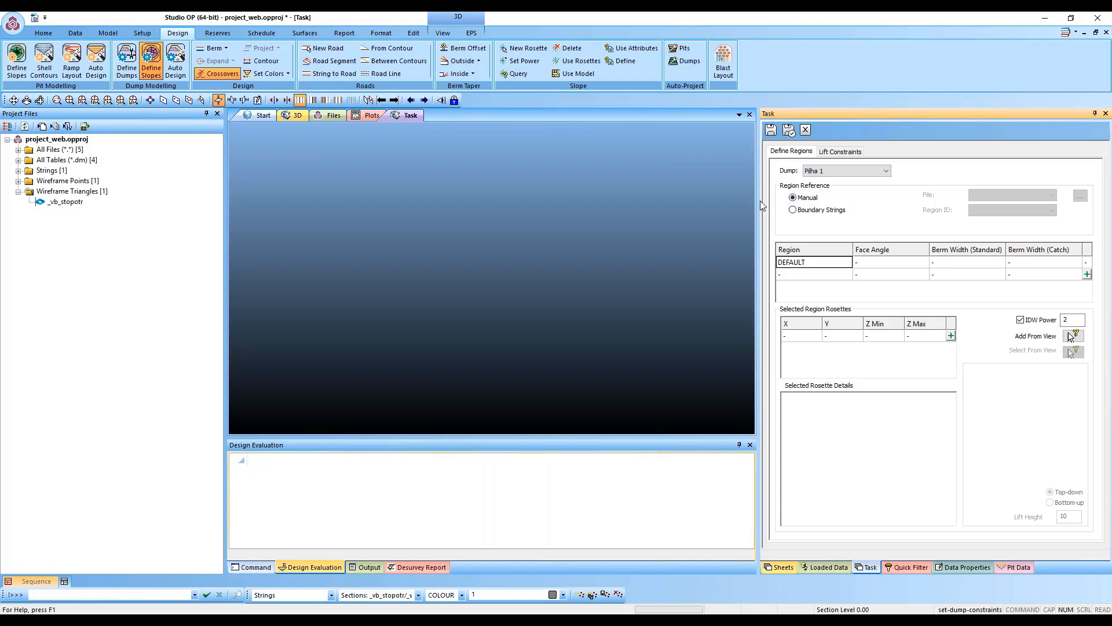
click(865, 266)
click(873, 264)
drag(870, 259, 829, 256)
text(33)
click(957, 264)
key(BackSpace)
text(10)
key(Return)
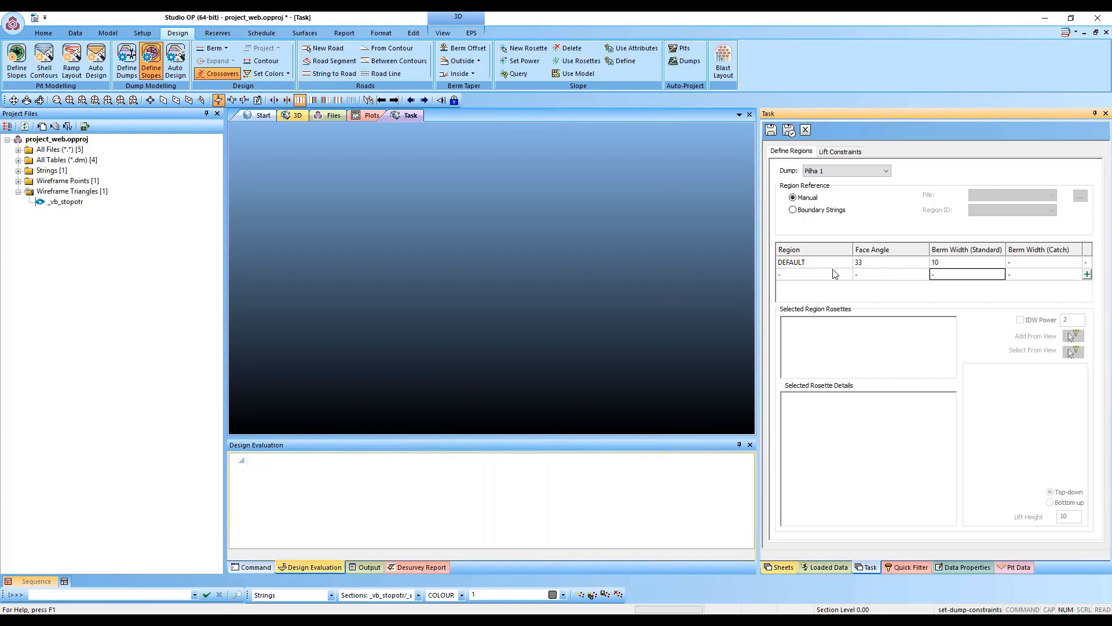
Step: Examine the boundary strings option, the lift constraints and the DEFAULT region's slope values for Pilha 1
click(861, 276)
click(793, 210)
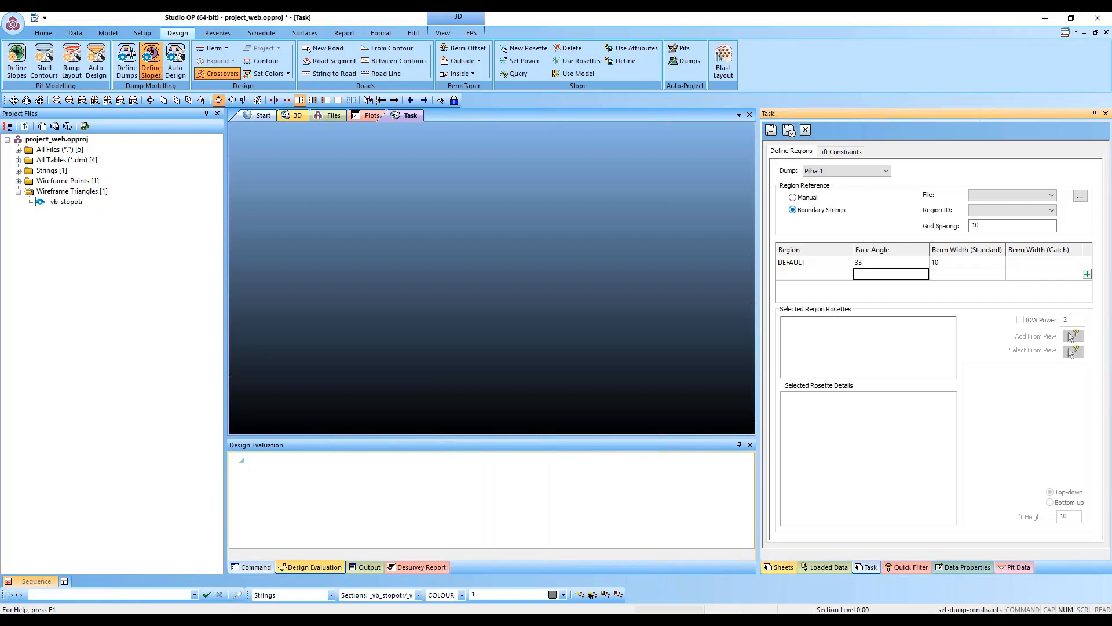
click(793, 197)
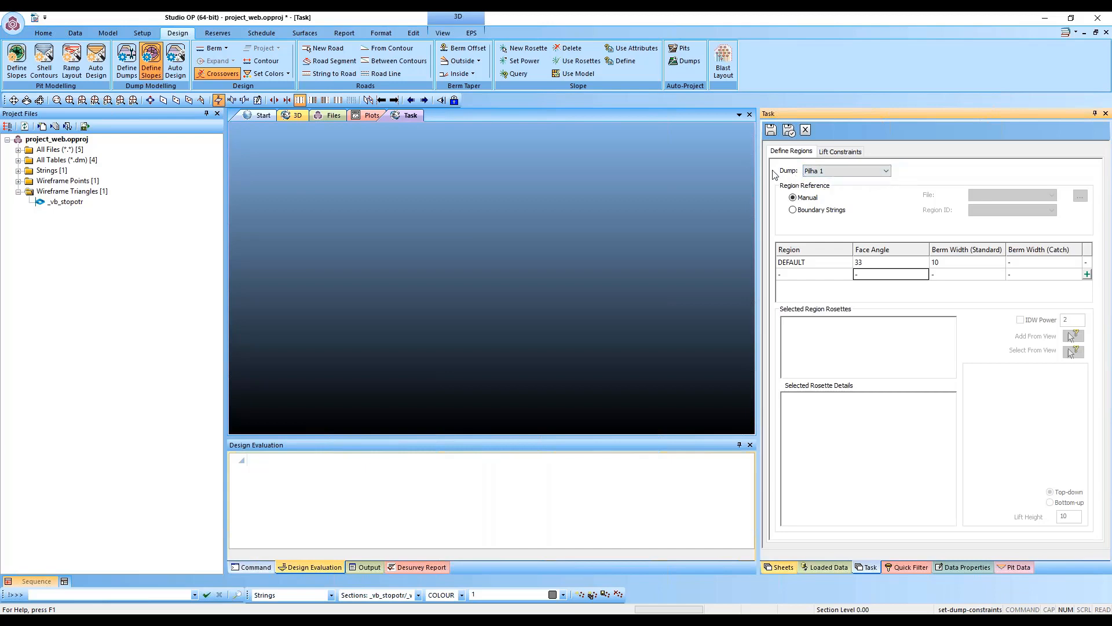
click(837, 153)
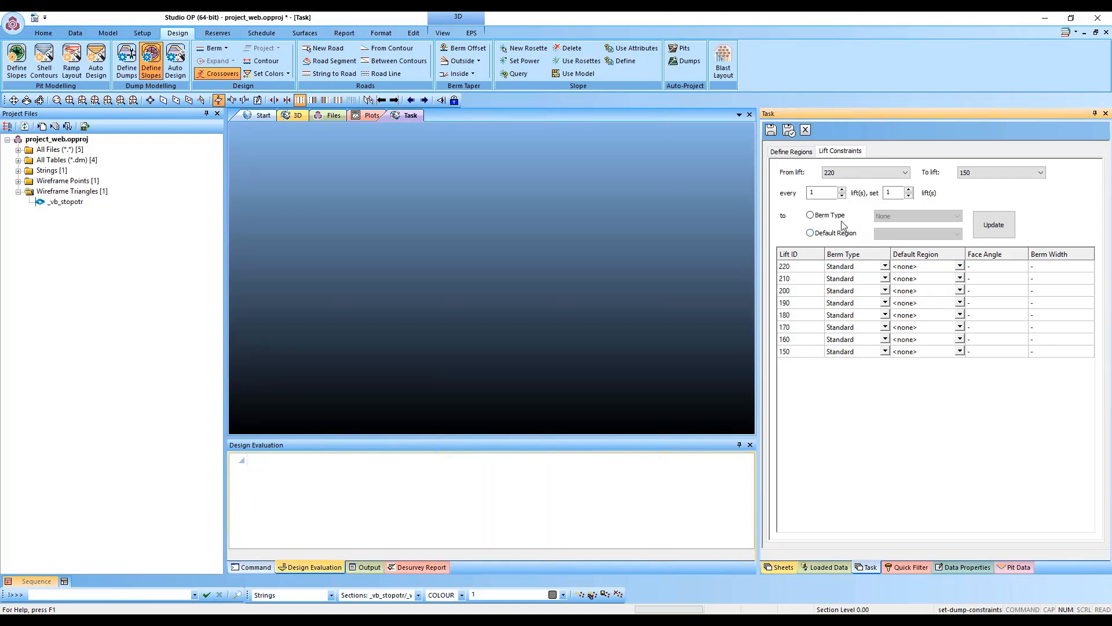
click(797, 152)
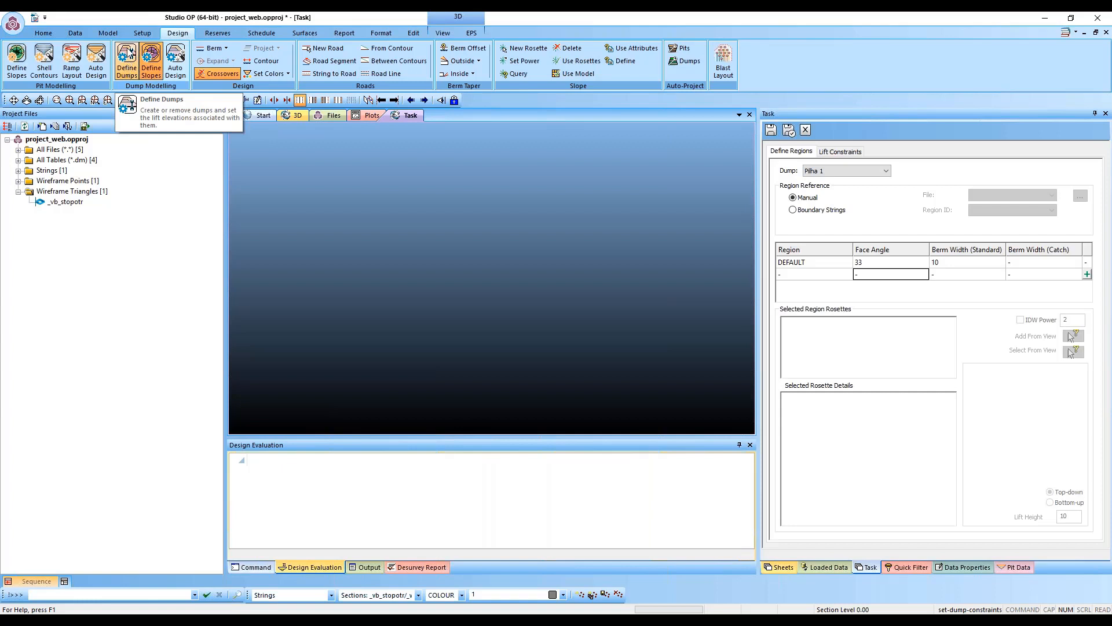
click(880, 261)
click(952, 264)
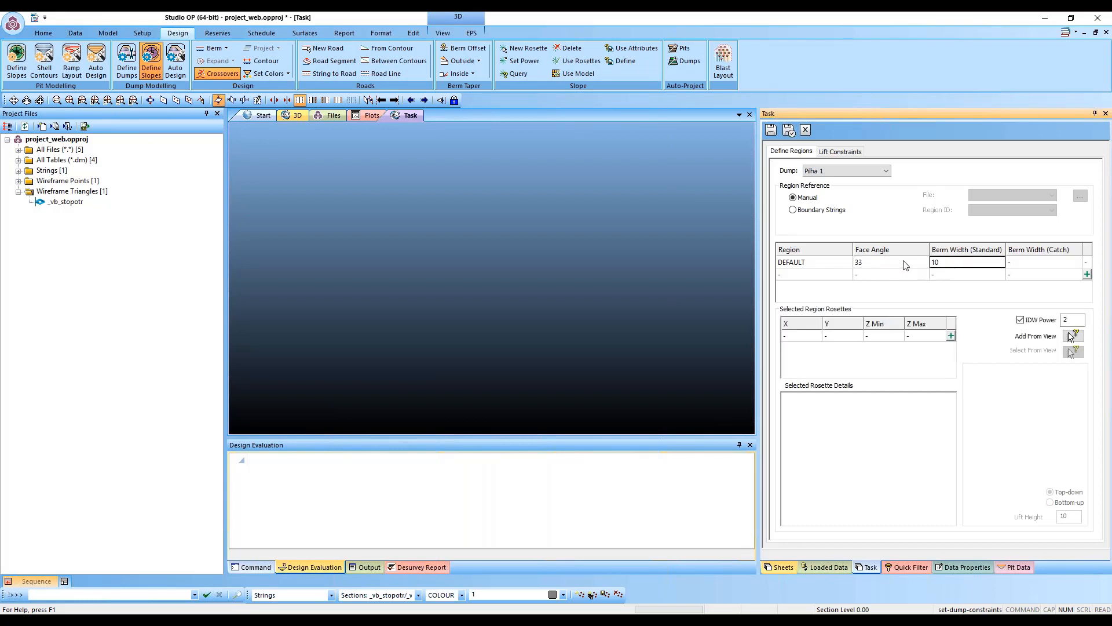
click(905, 263)
click(952, 265)
Step: Open the automatic dump design for Pilha 1 and load the Setor strings
click(176, 64)
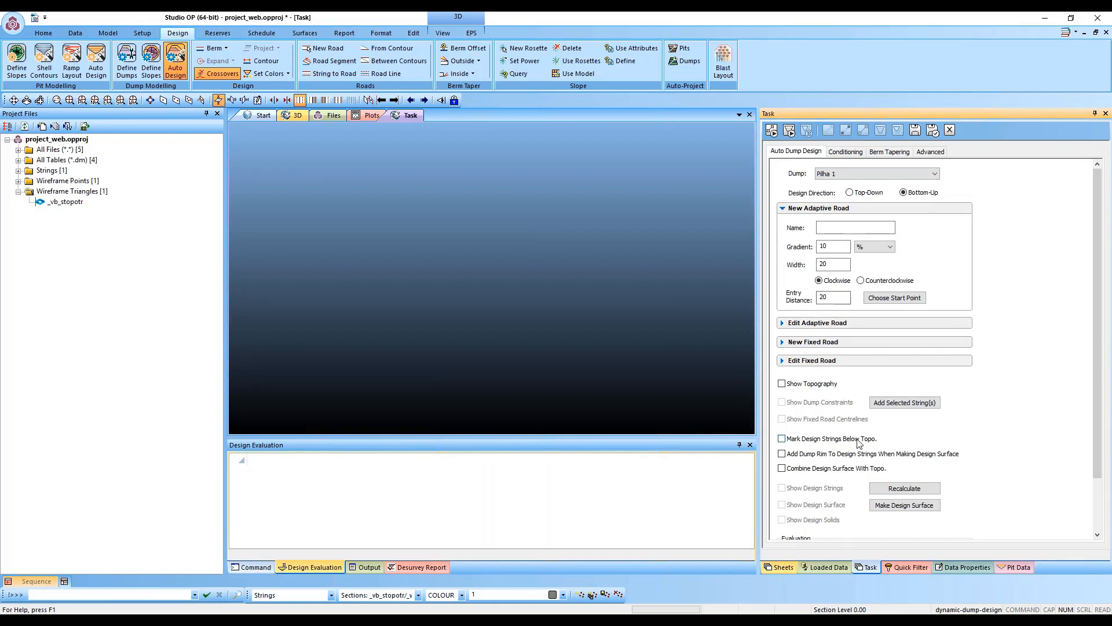
click(18, 170)
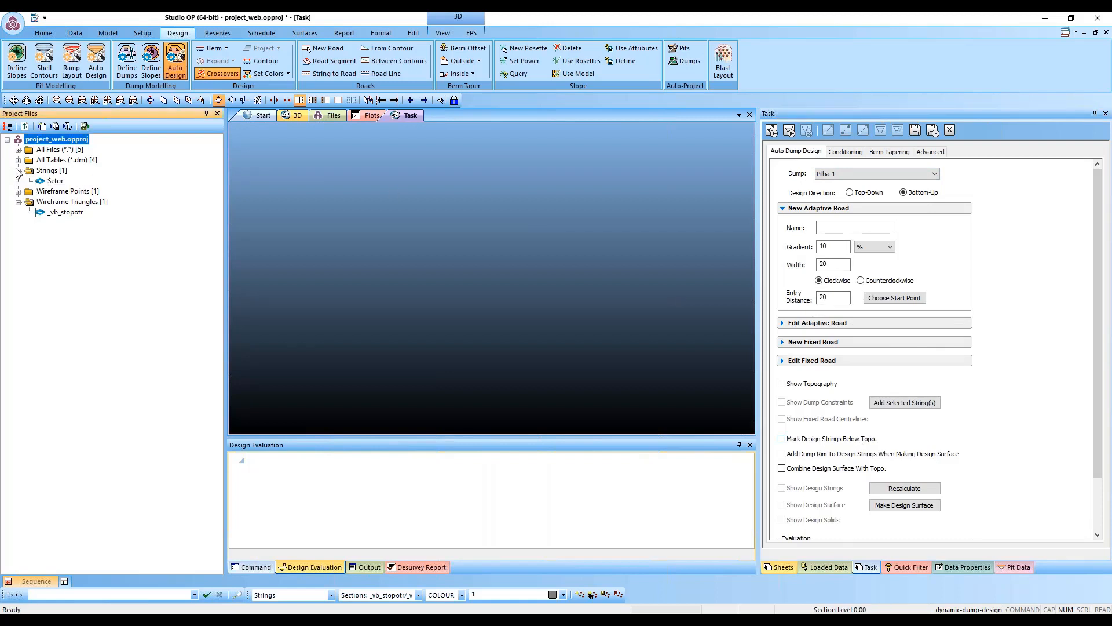
click(54, 180)
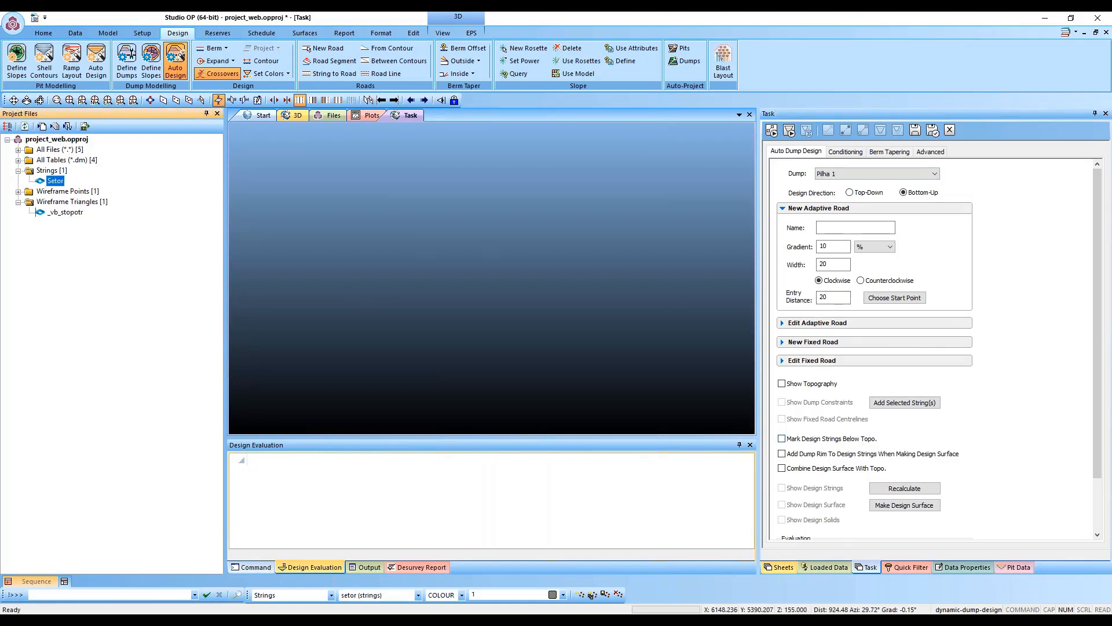
Step: Synchronise the project with its folder and add all files detected there
click(36, 161)
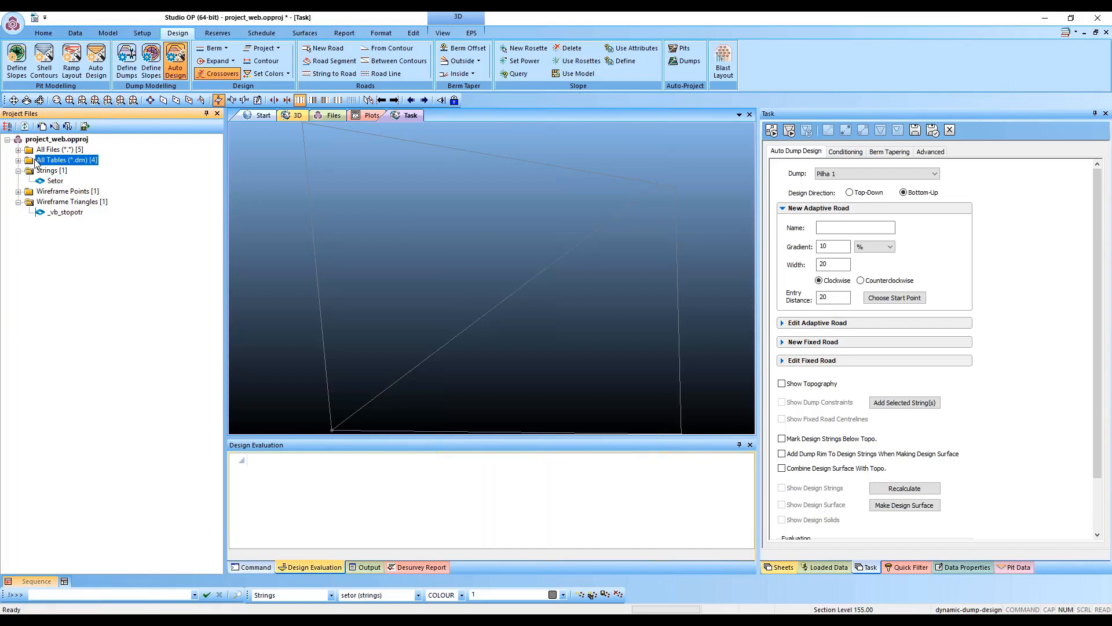
click(24, 126)
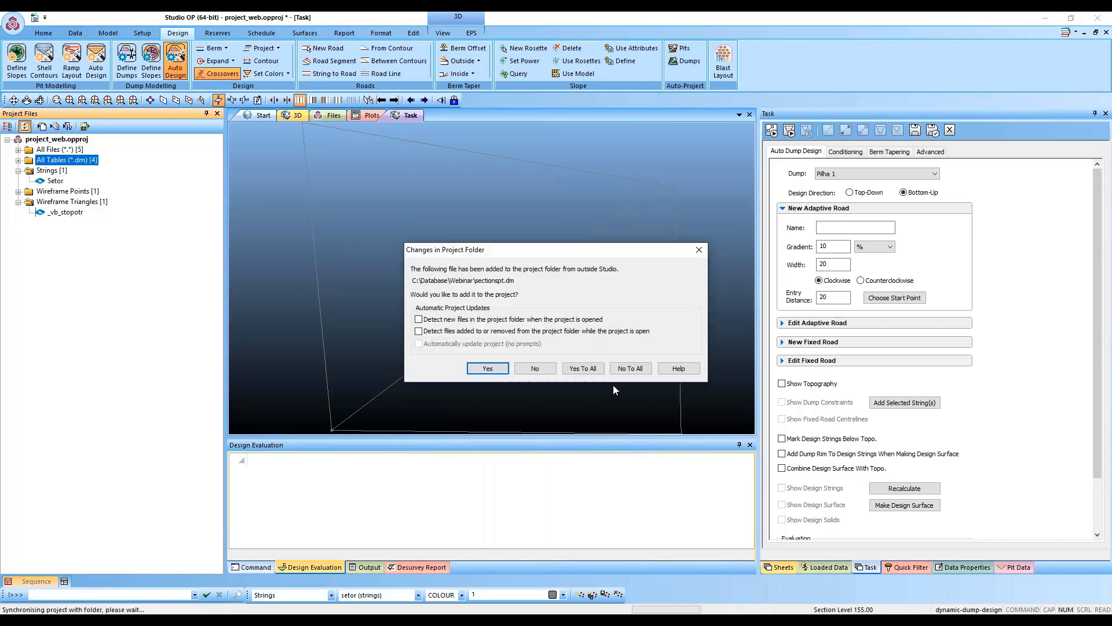
click(584, 370)
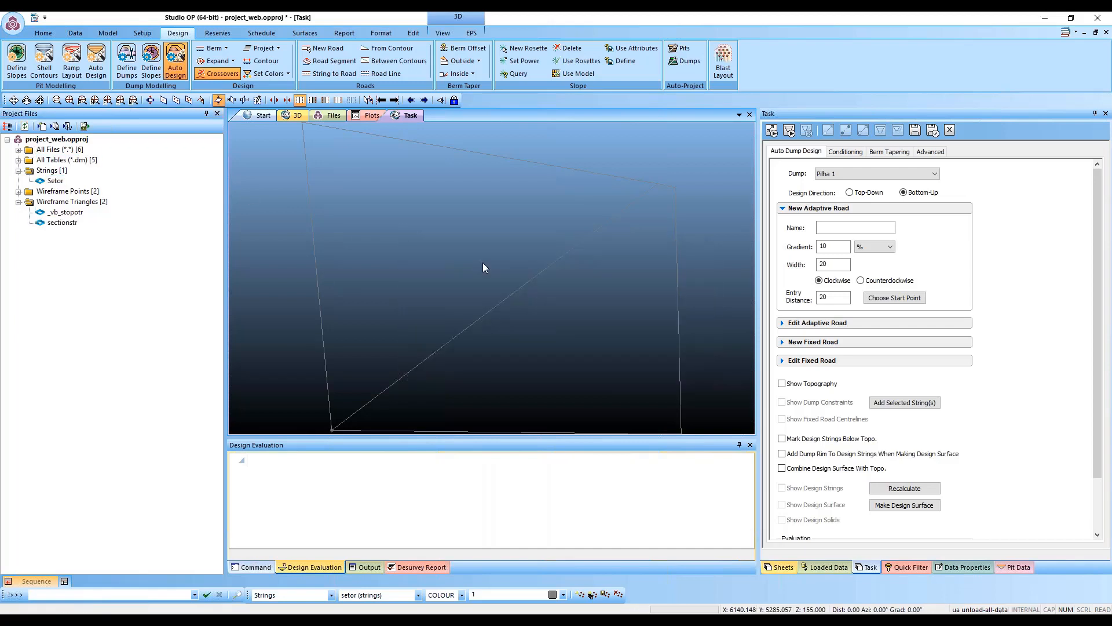
Step: Unload all loaded data from the project
click(62, 222)
click(50, 172)
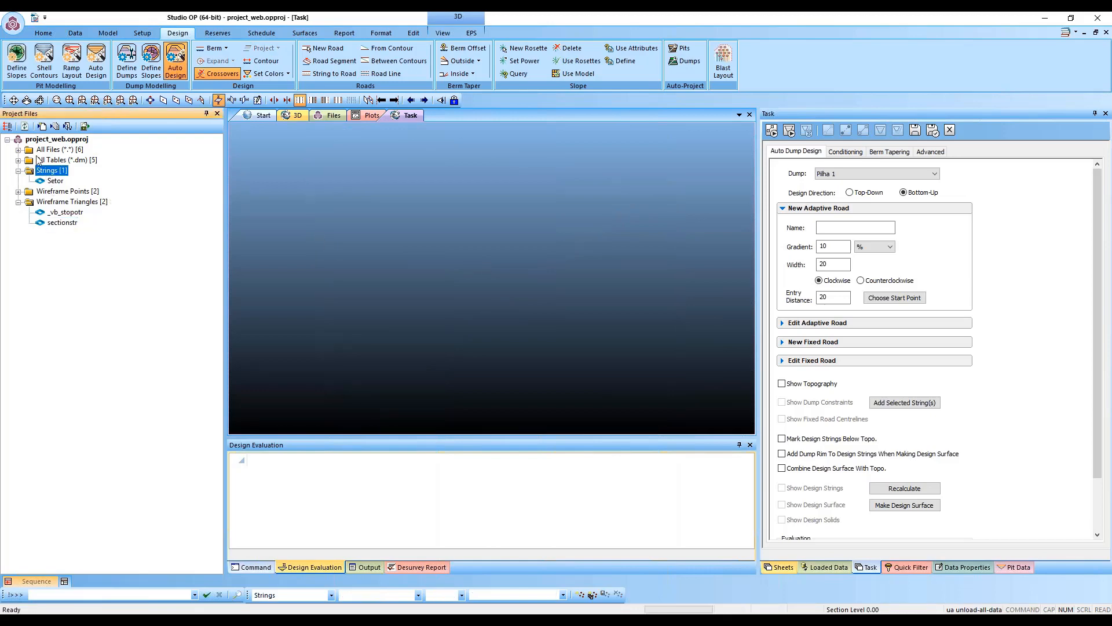
click(40, 181)
click(42, 160)
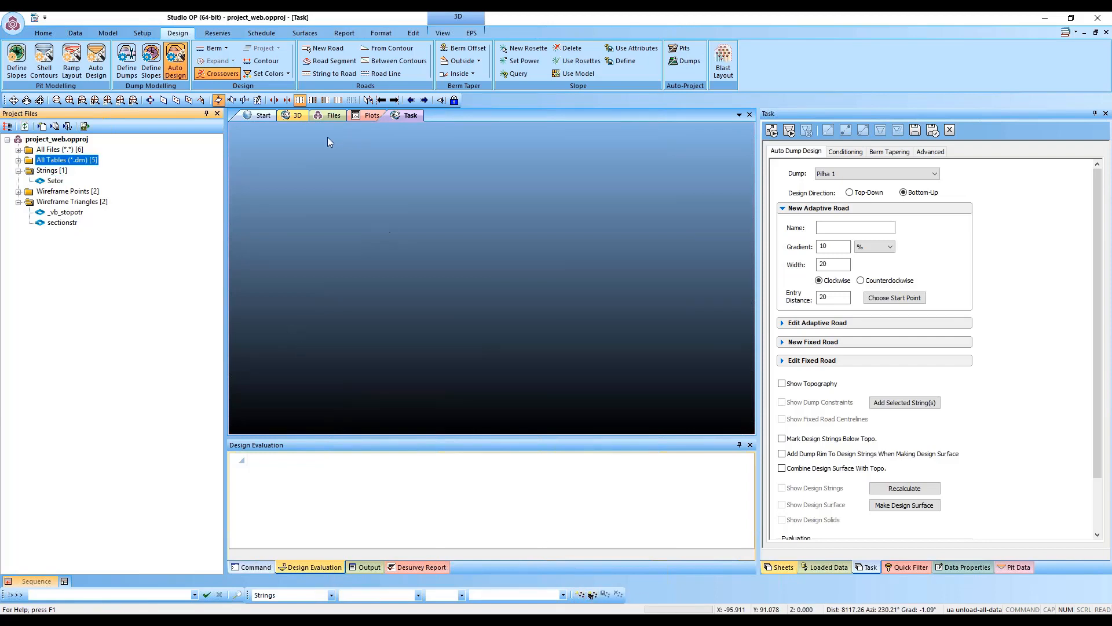
Step: Switch to the 3D window and load the _vb_stopotr wireframe into it
click(260, 115)
click(297, 116)
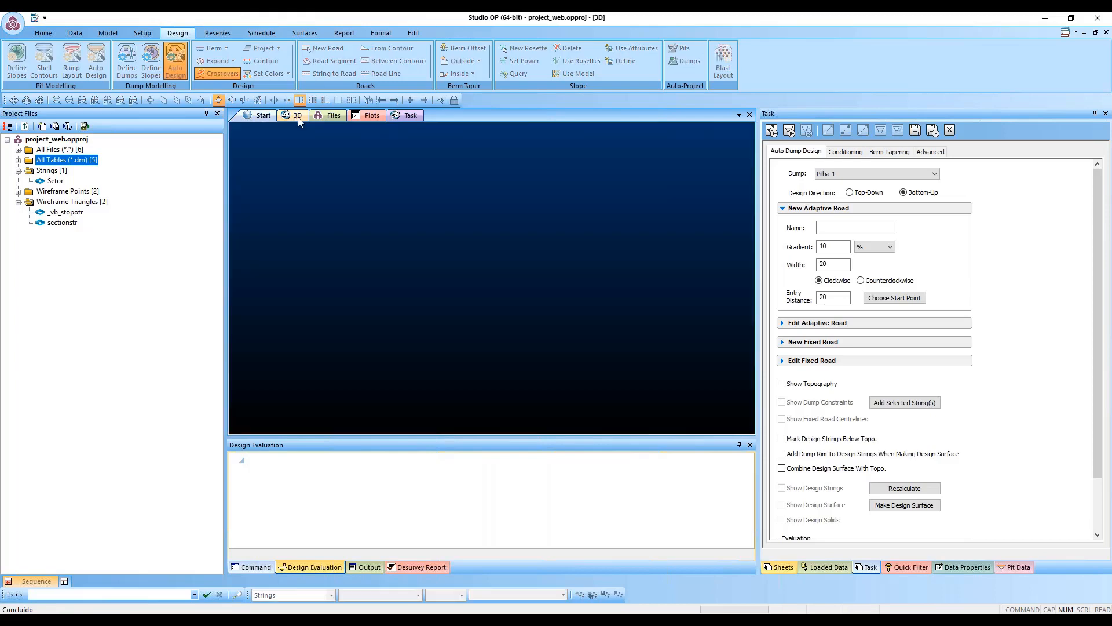
click(67, 214)
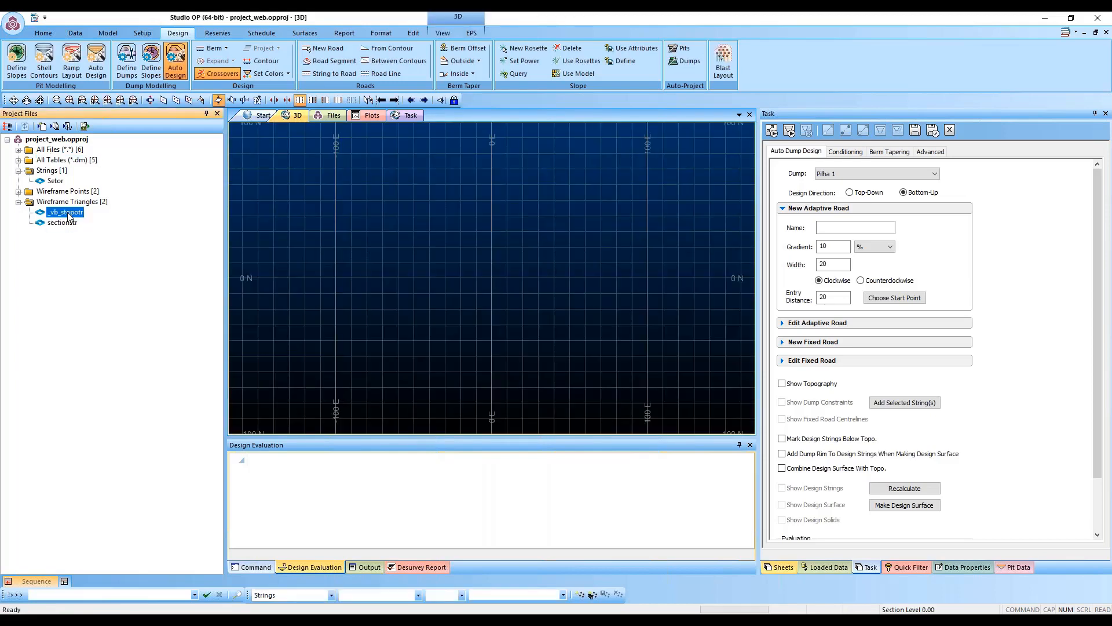
drag(60, 212, 531, 235)
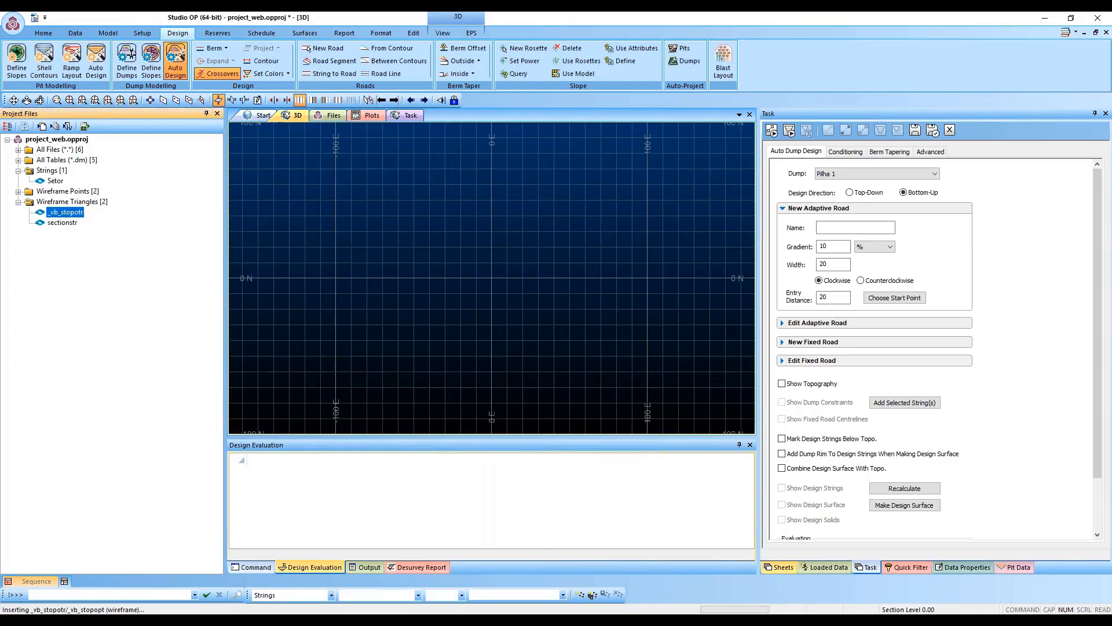
Step: Create multiple horizontal sections of the _vb_stopotr wireframe with reference Z 60 and inter-plane distance 10
key(m)
key(s)
key(l)
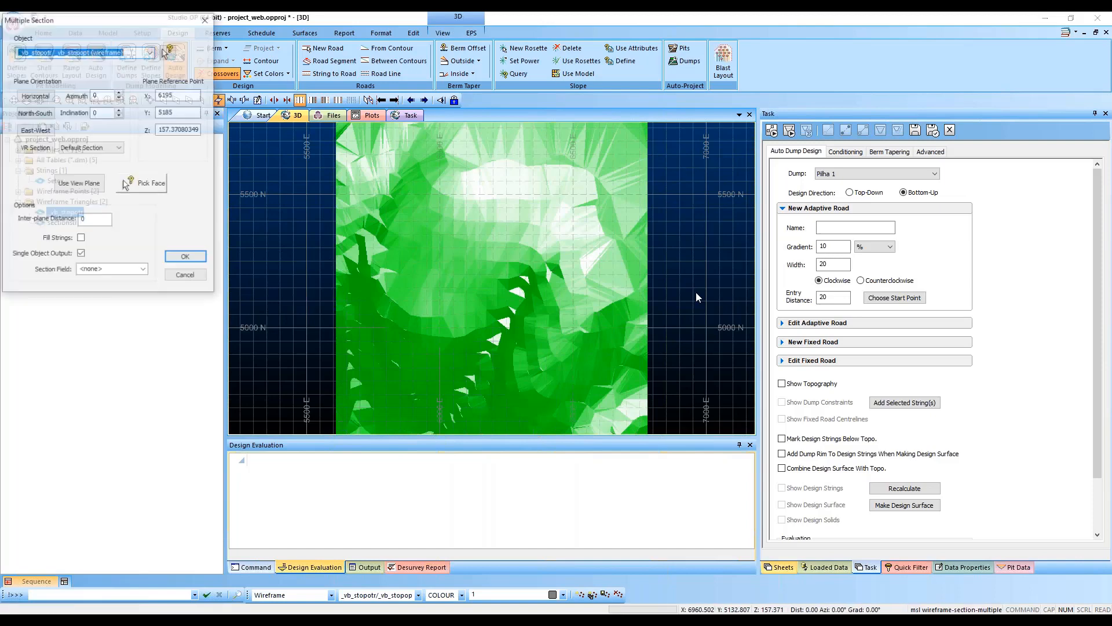
click(787, 567)
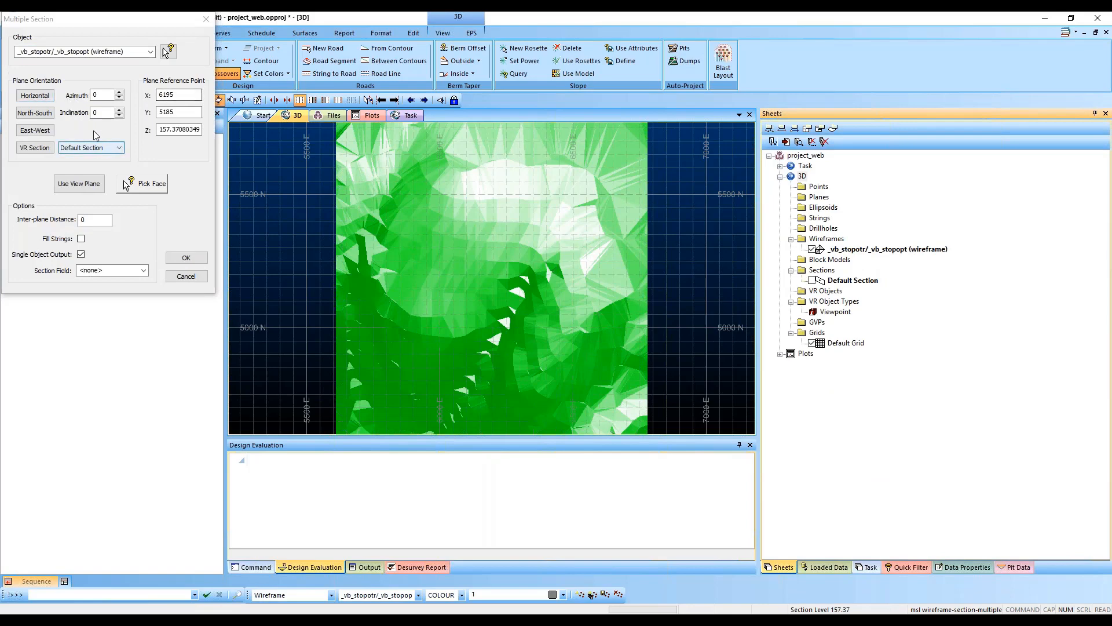
click(33, 96)
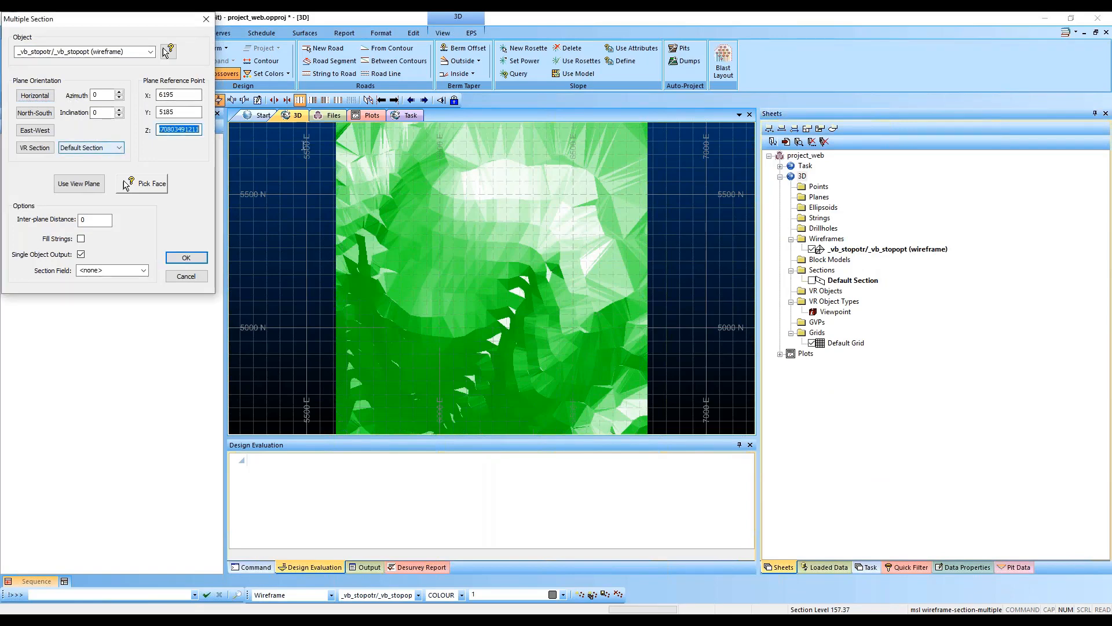
text(60)
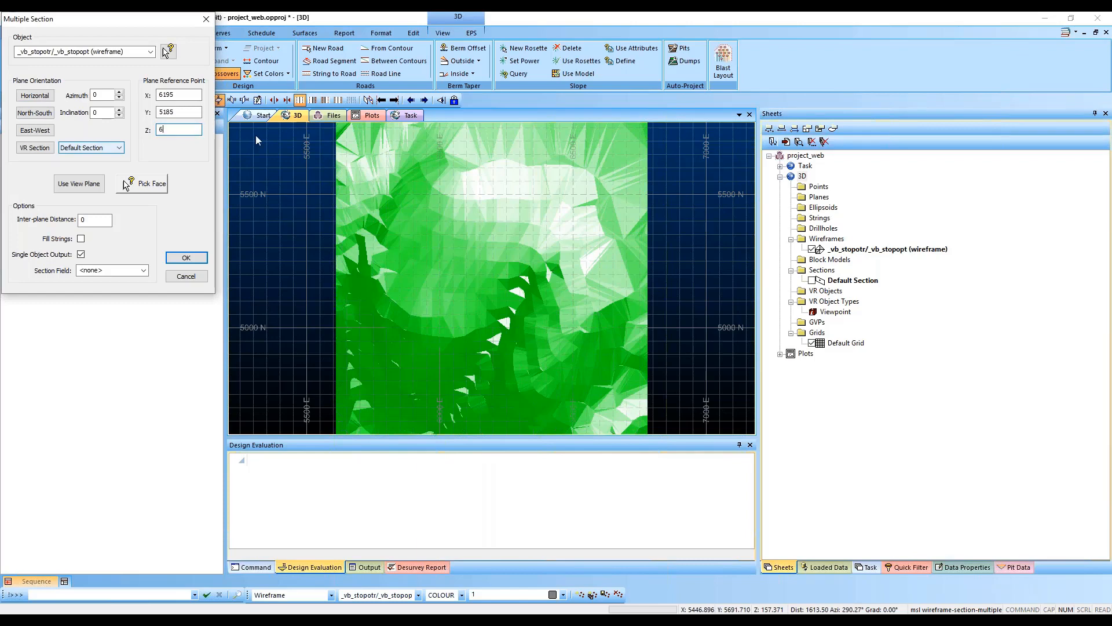
double_click(94, 220)
text(10)
click(183, 258)
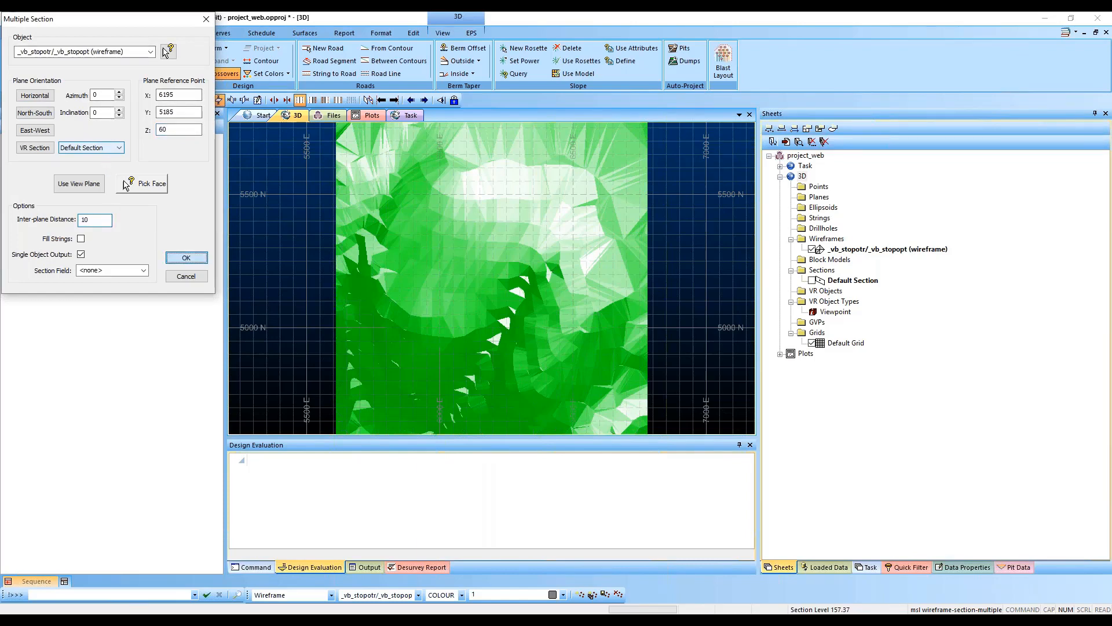
Step: Generate the contour sections and save the resulting strings as an Extended Precision Datamine file named sections__vb_stopotr+_vb_stopopt
click(791, 219)
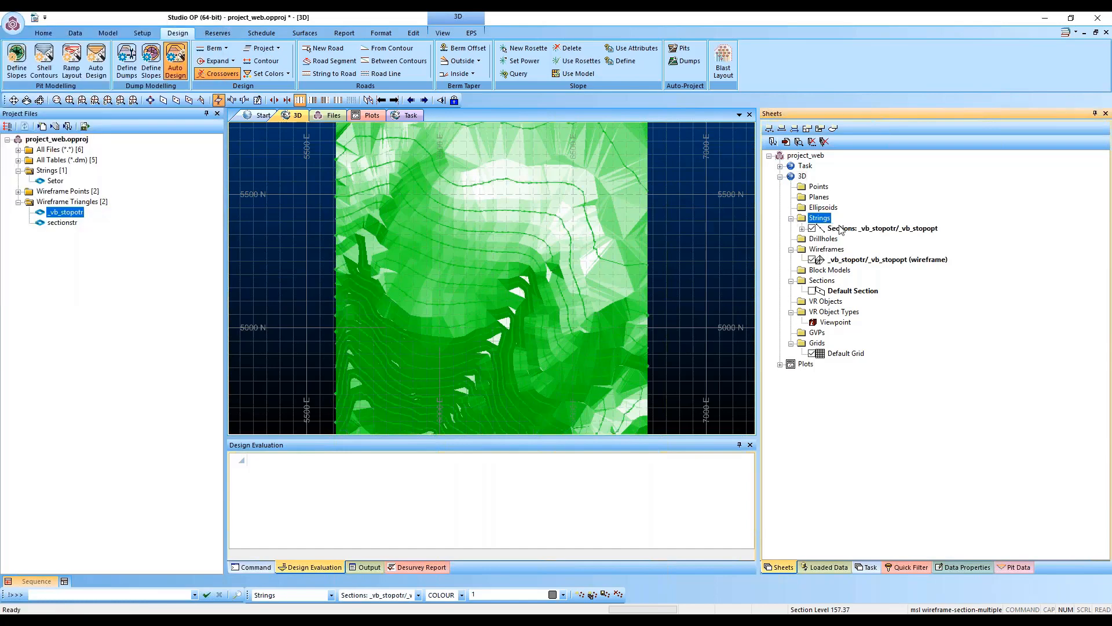
click(857, 229)
right_click(858, 229)
mouse_move(887, 252)
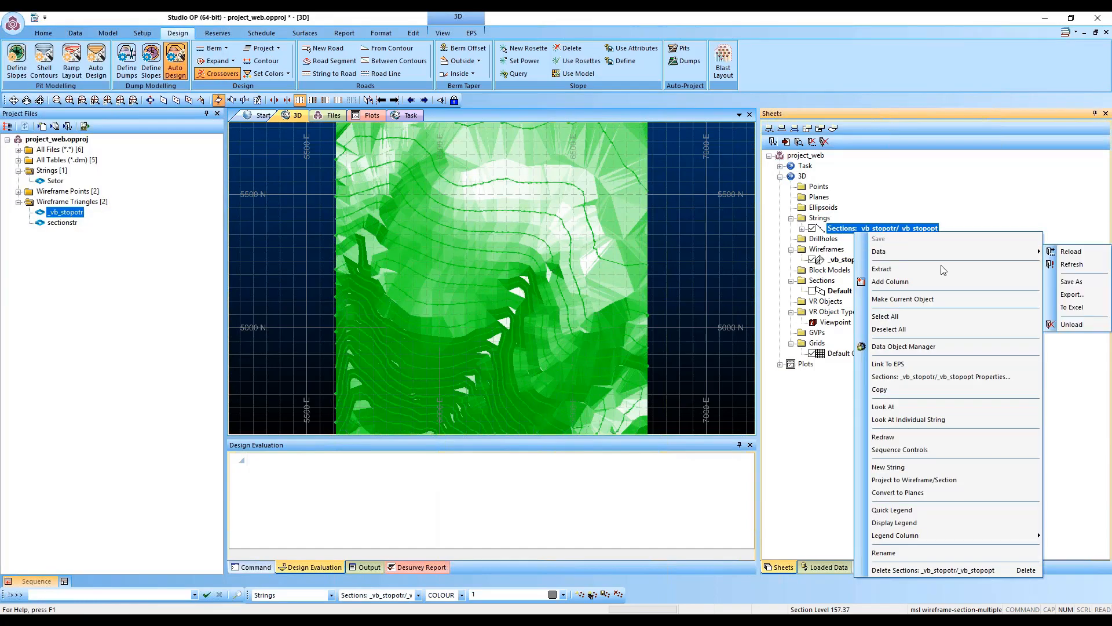
click(1065, 284)
click(516, 320)
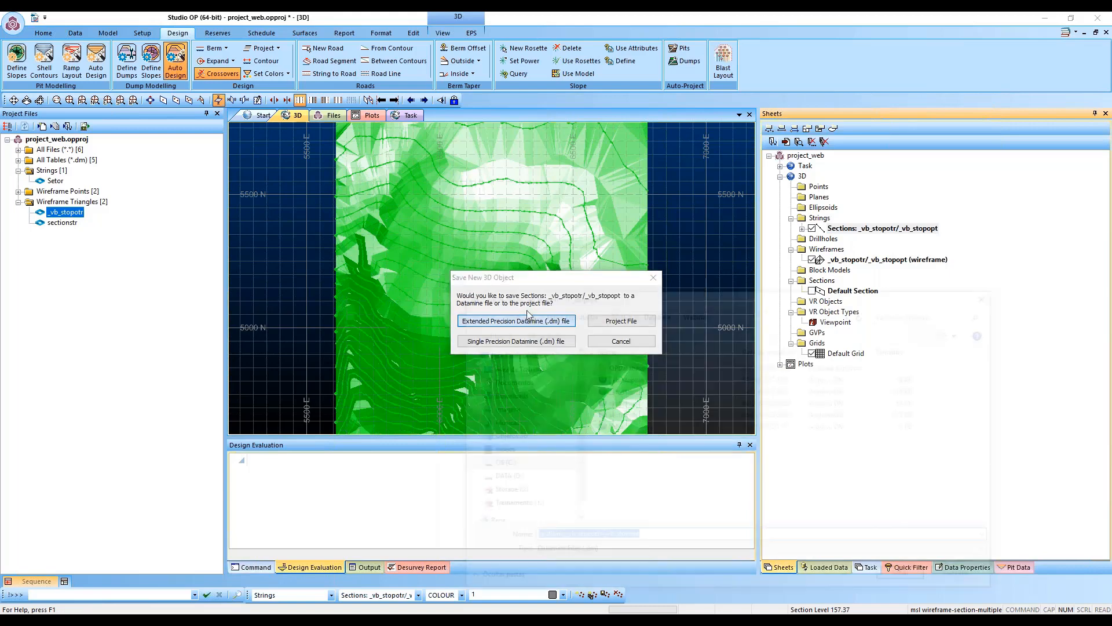
click(907, 579)
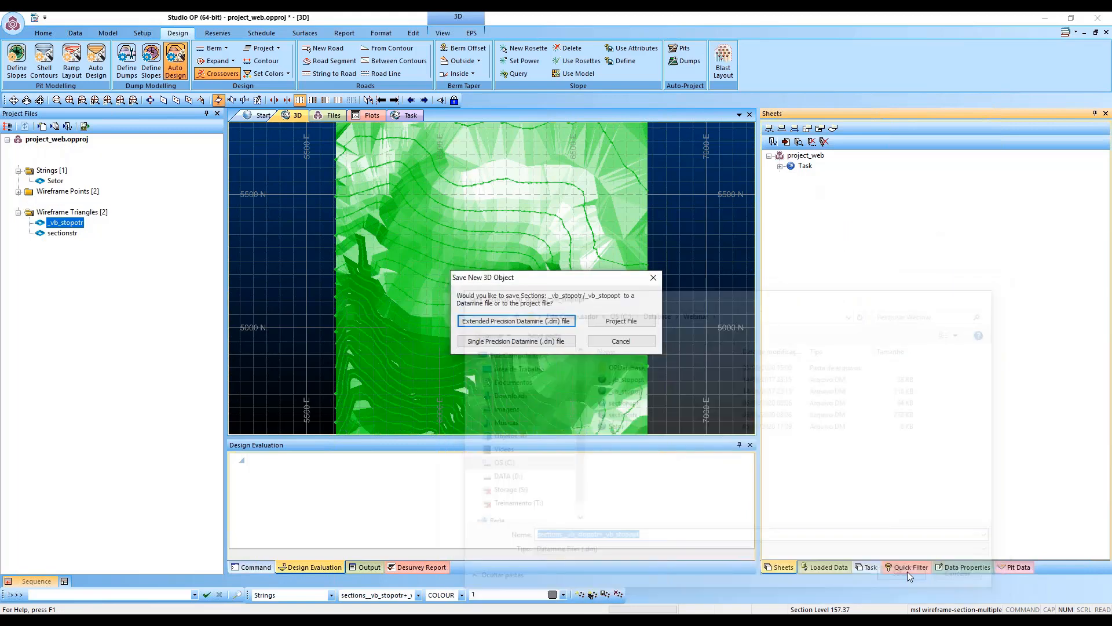
Step: Switch to the Task window with the section strings in view and display the Auto Dump Design settings for Pilha 1
click(399, 115)
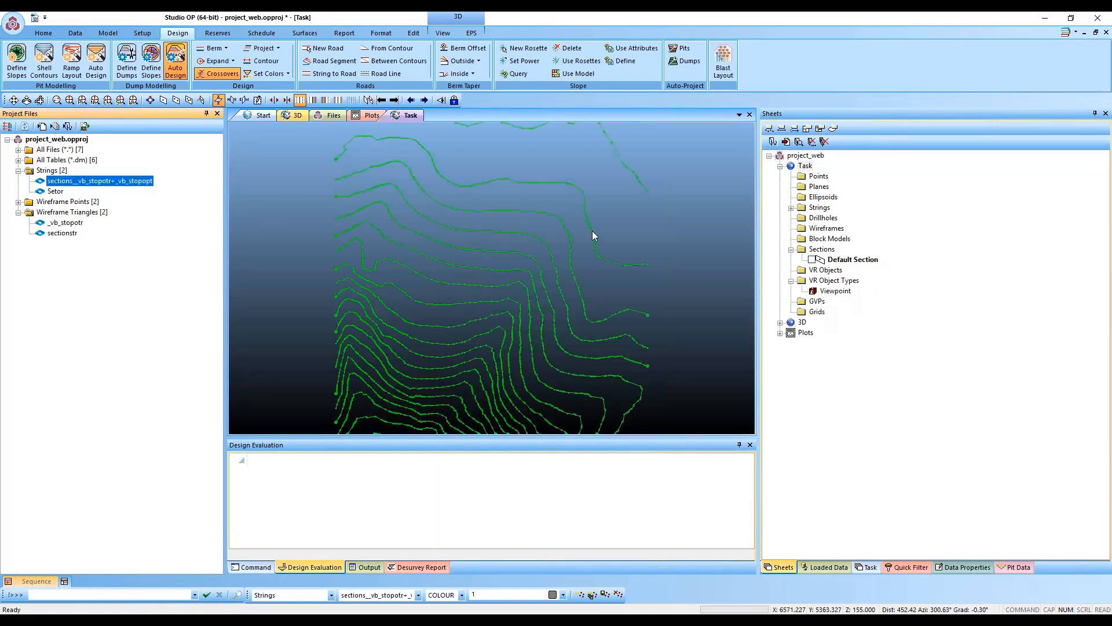
scroll(603, 256, down, 2)
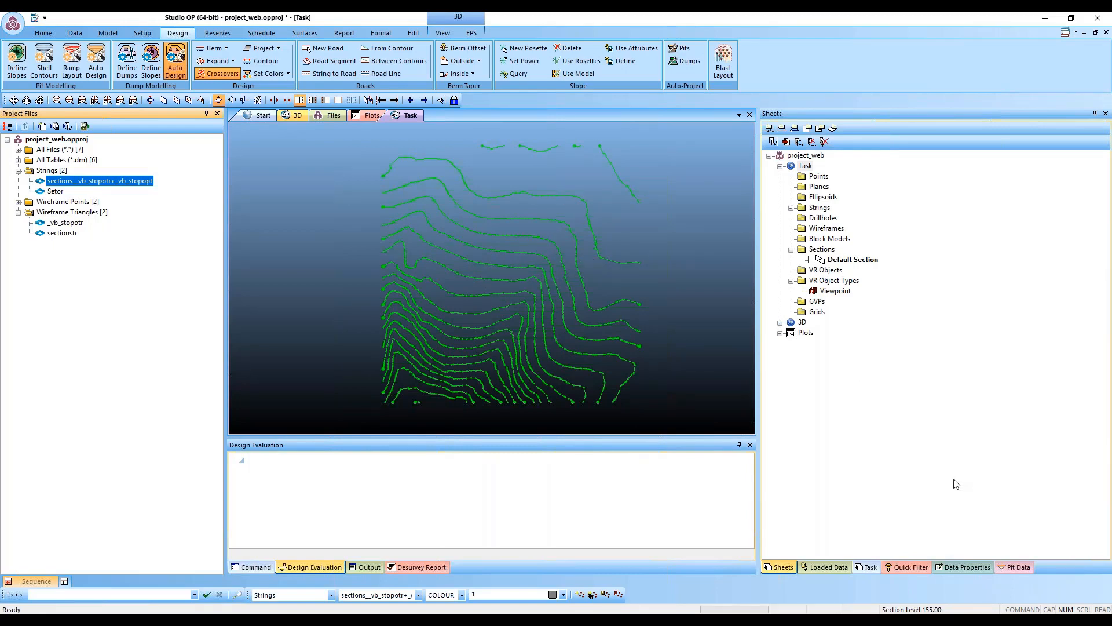
click(867, 567)
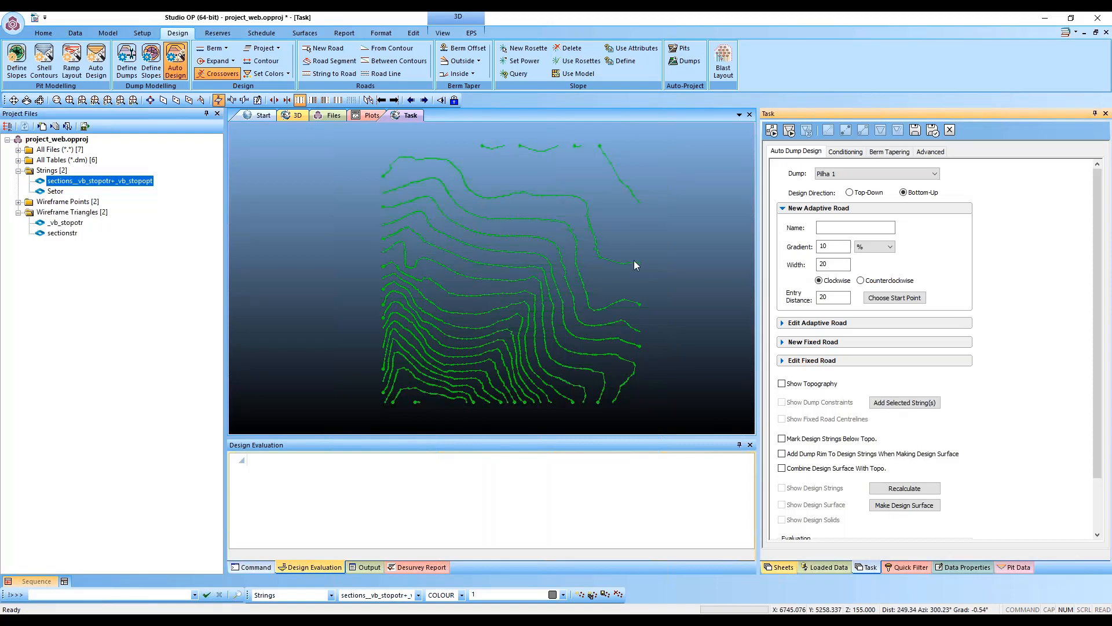
mouse_move(574, 289)
mouse_down()
mouse_move(556, 303)
mouse_move(530, 273)
mouse_move(553, 255)
mouse_move(564, 261)
mouse_move(544, 299)
mouse_move(487, 253)
mouse_move(533, 296)
mouse_move(568, 306)
mouse_move(571, 278)
mouse_up()
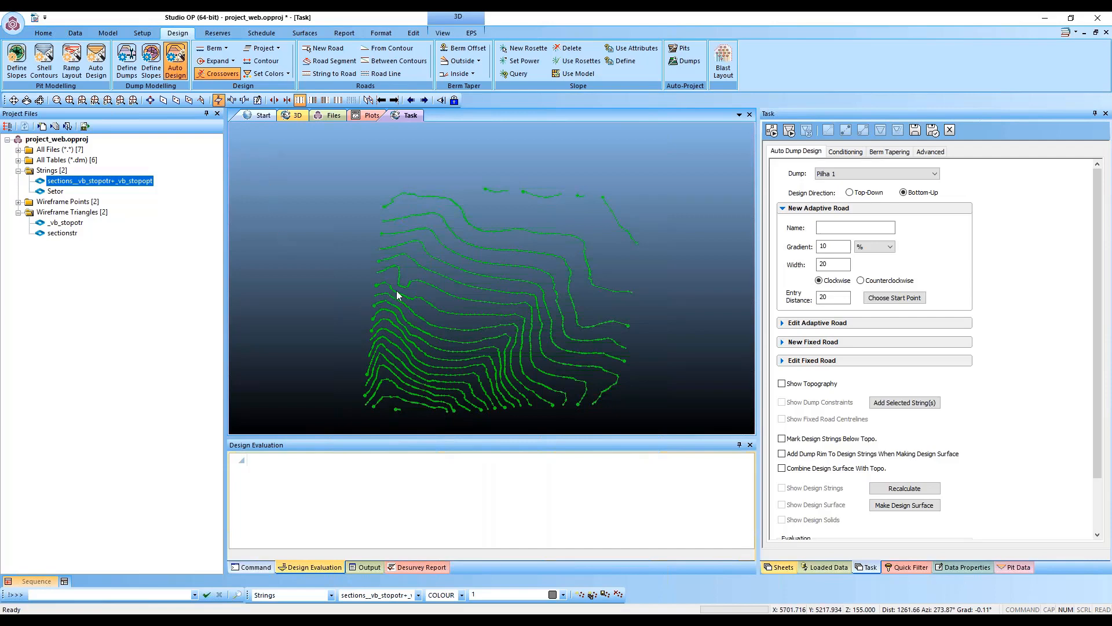
Step: Check the contours' elevations with the dynamic query, turn it off and select the Z 190 contour string
click(461, 285)
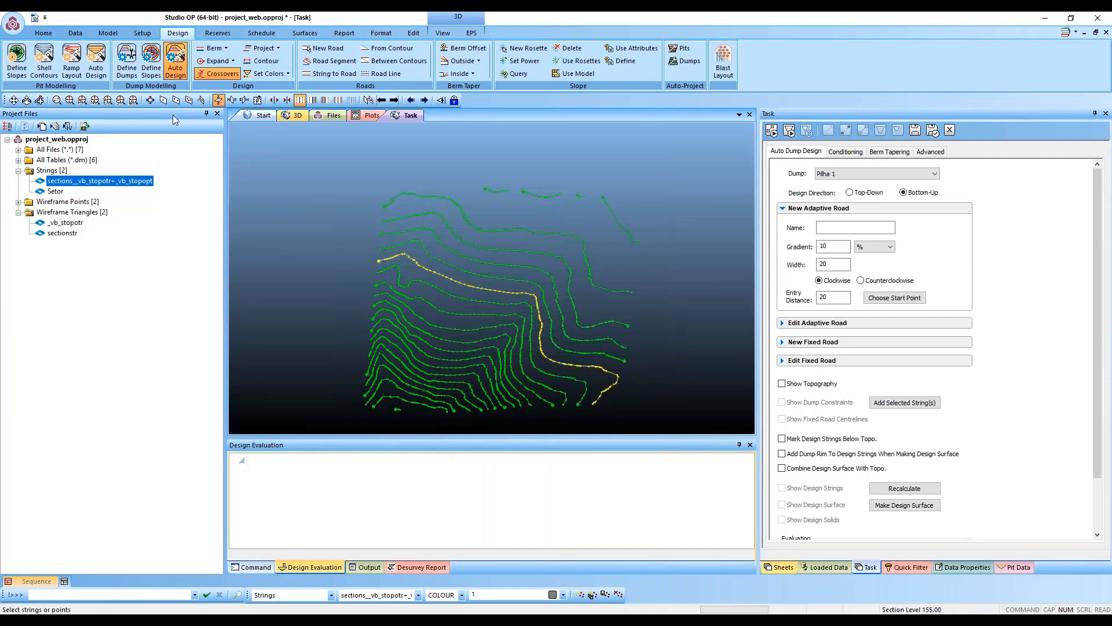
click(43, 33)
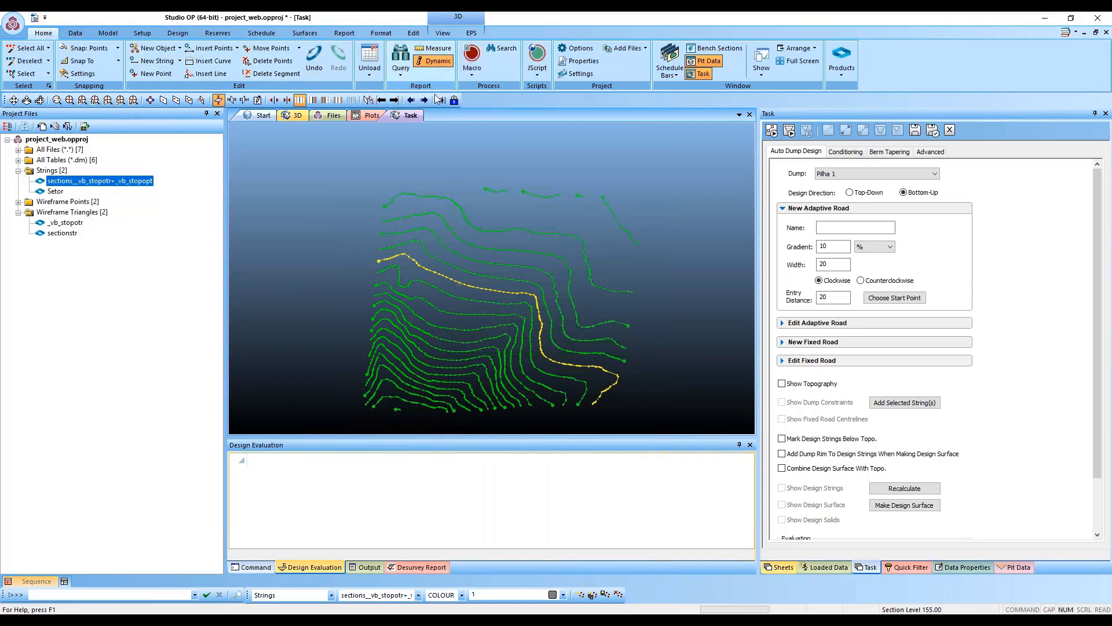
mouse_move(481, 294)
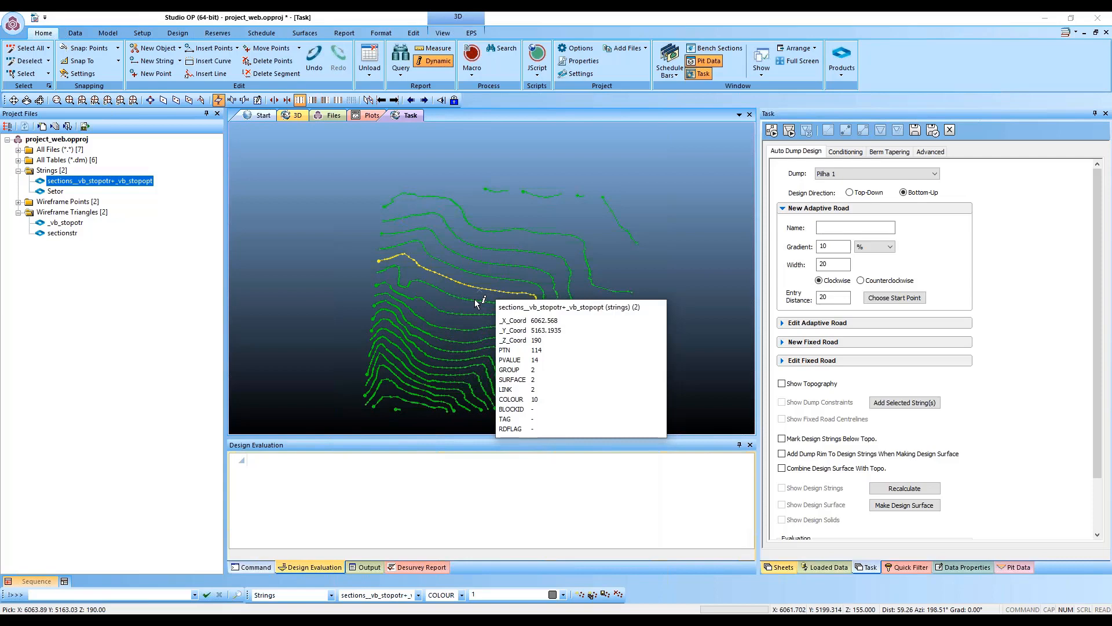
key(Escape)
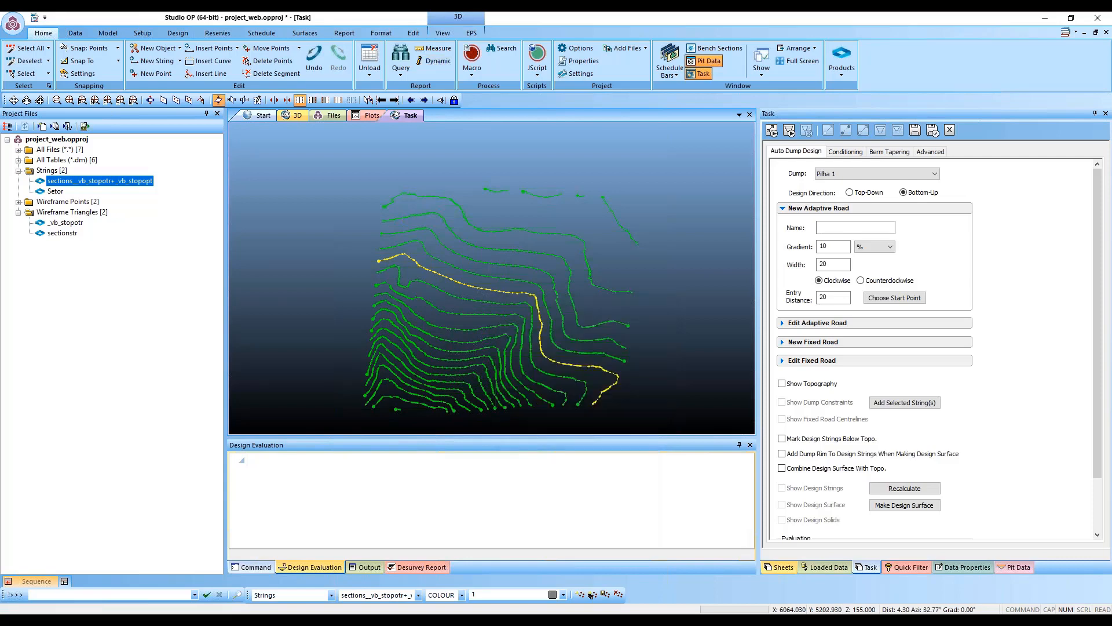
click(474, 297)
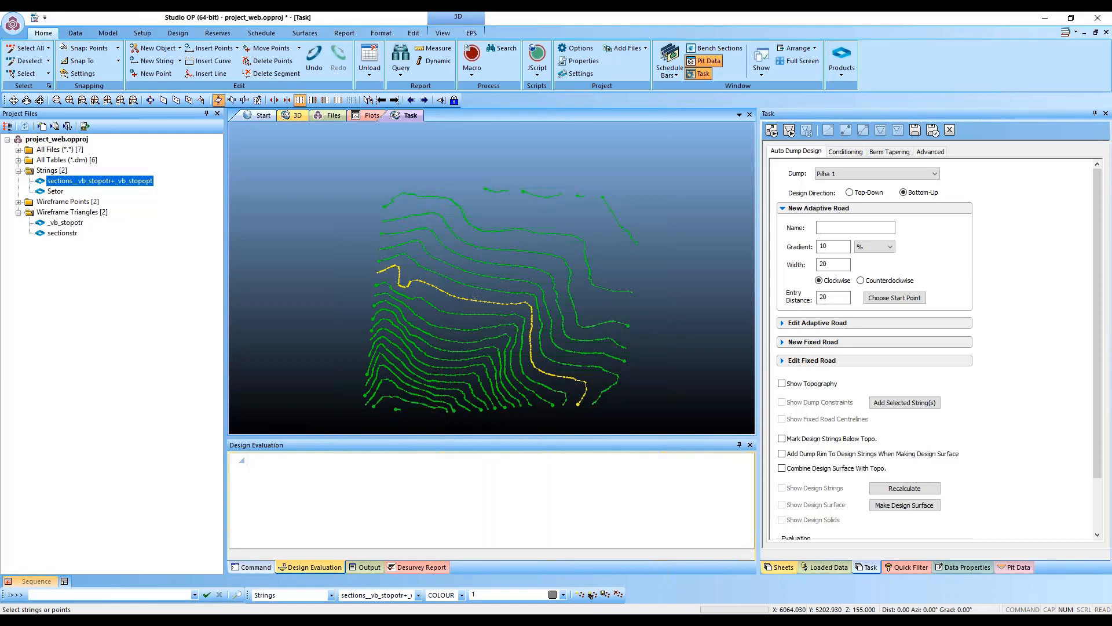
Step: Set the plan view and break the selected Z 190 contour at its southern bend, before it turns east
click(442, 33)
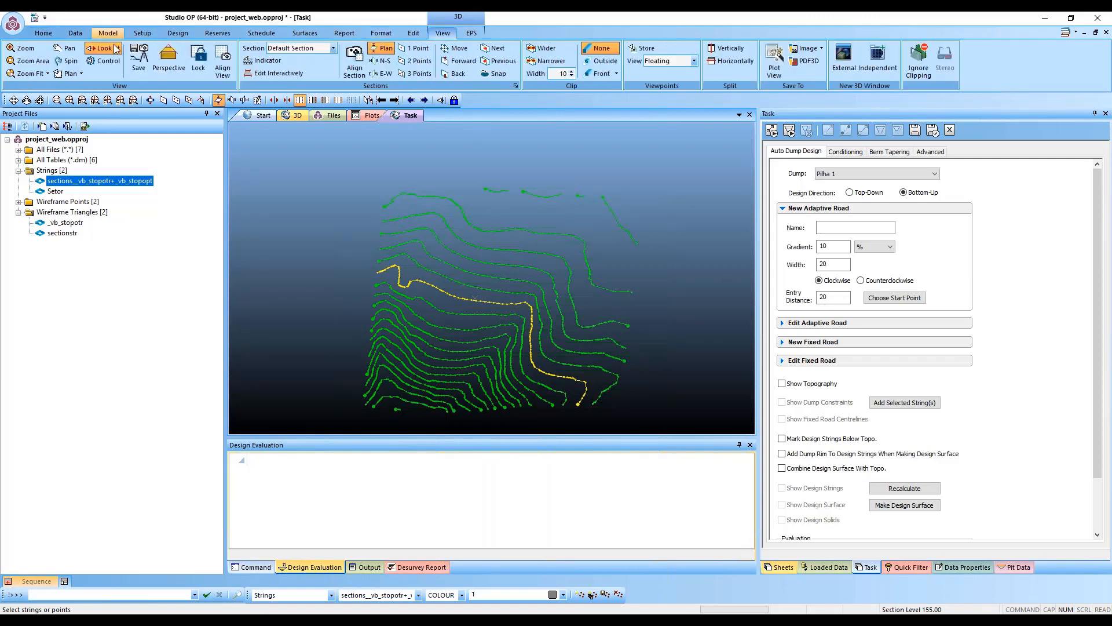
click(72, 75)
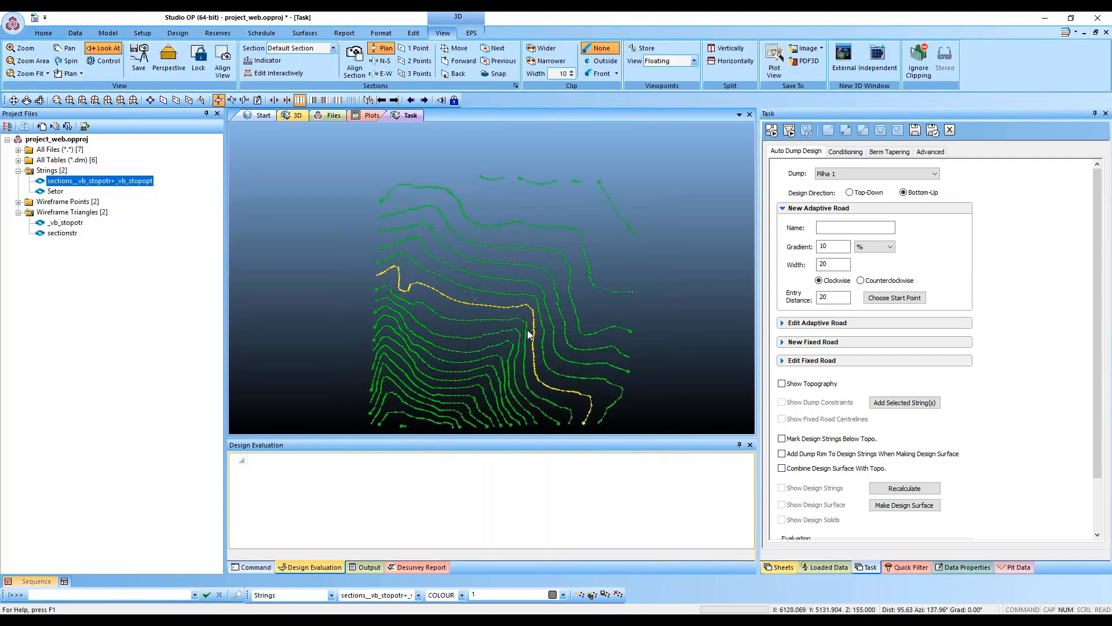
middle_drag(539, 349, 513, 295)
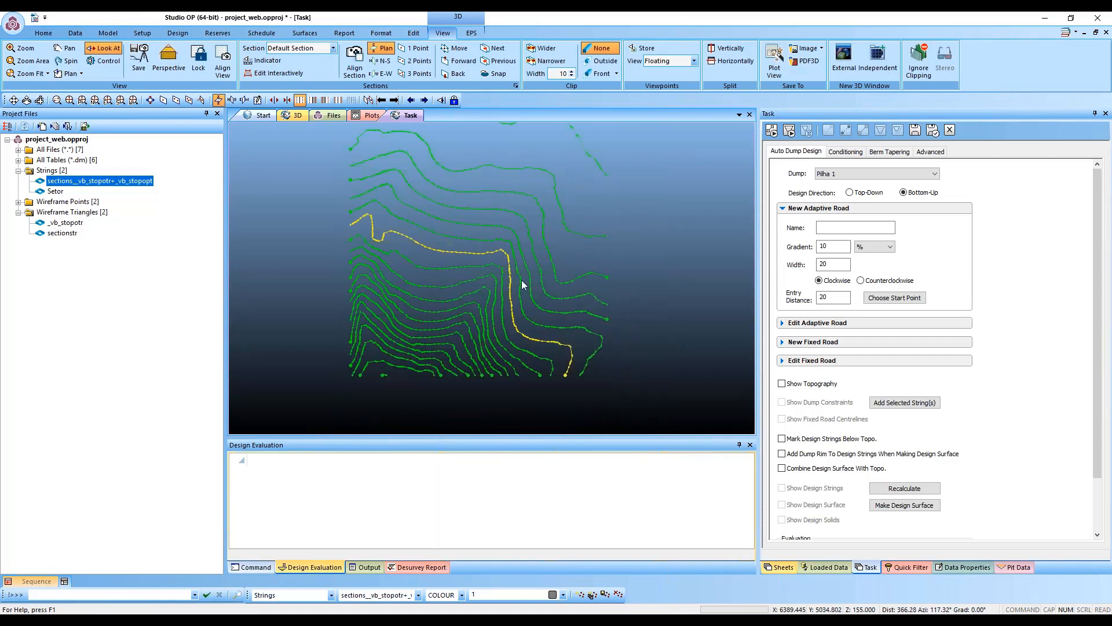
key(b)
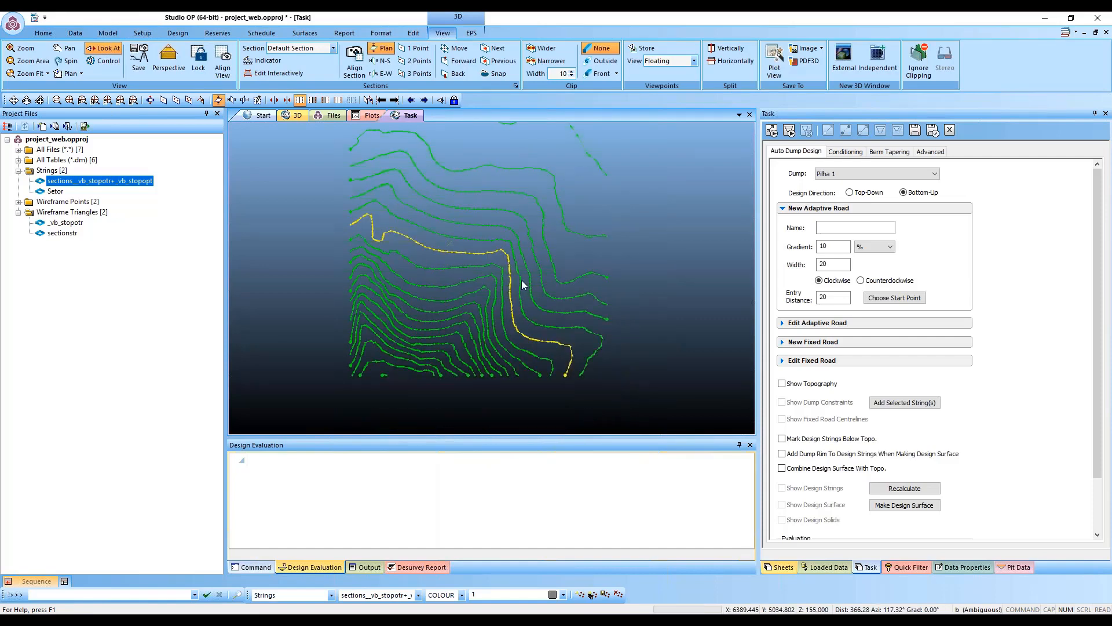
key(s)
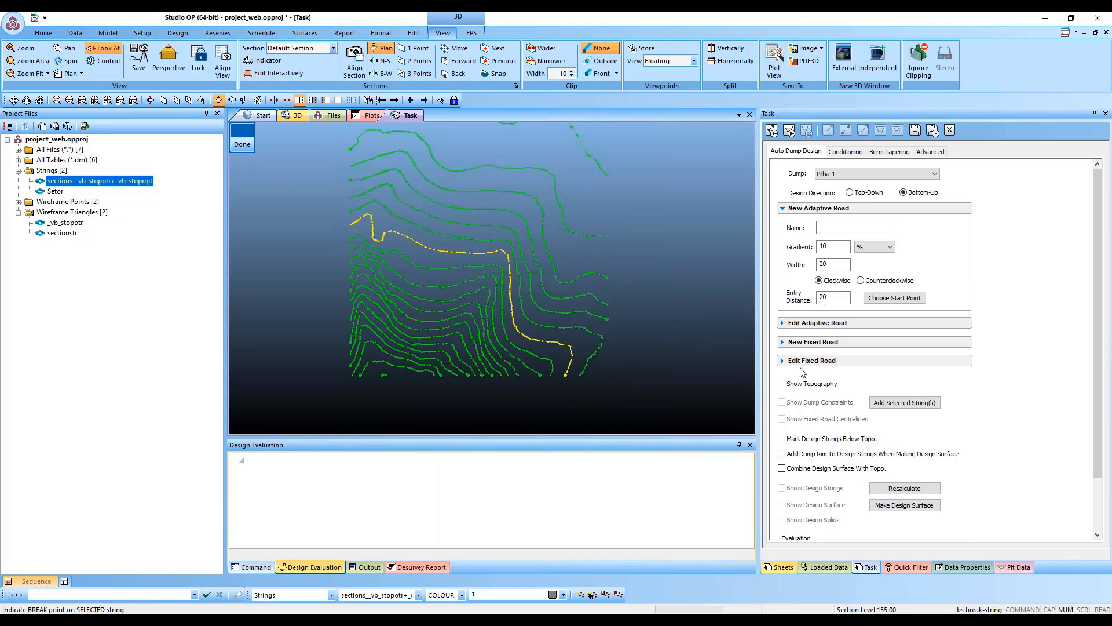
click(520, 332)
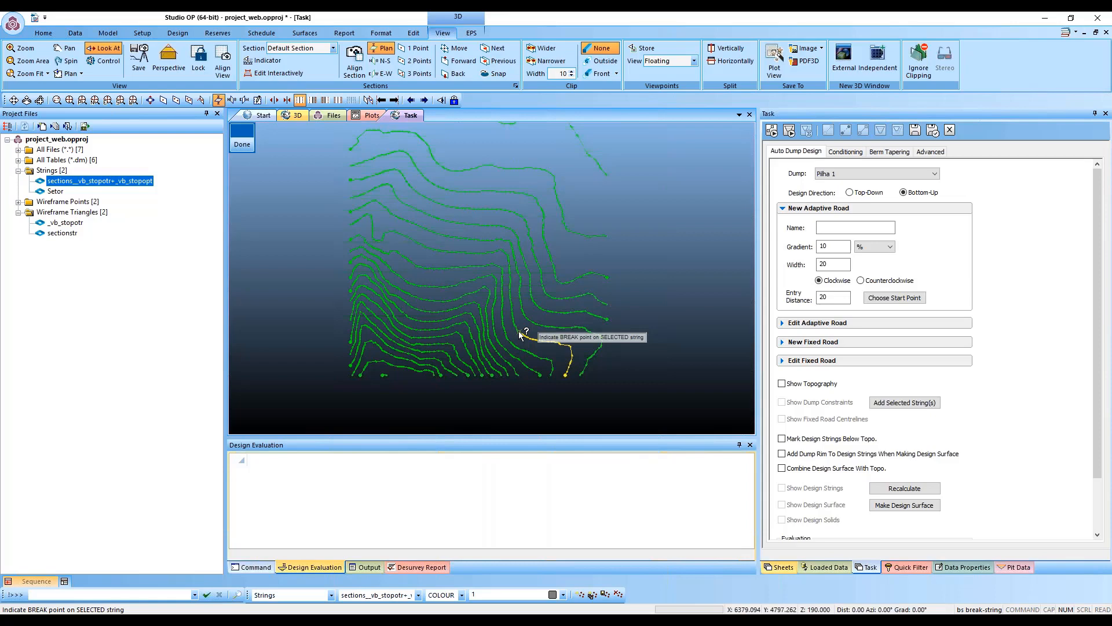
key(Escape)
Step: Break the remaining northern part of the Z 190 contour along its east-west stretch, west of the corner
click(460, 253)
key(b)
key(s)
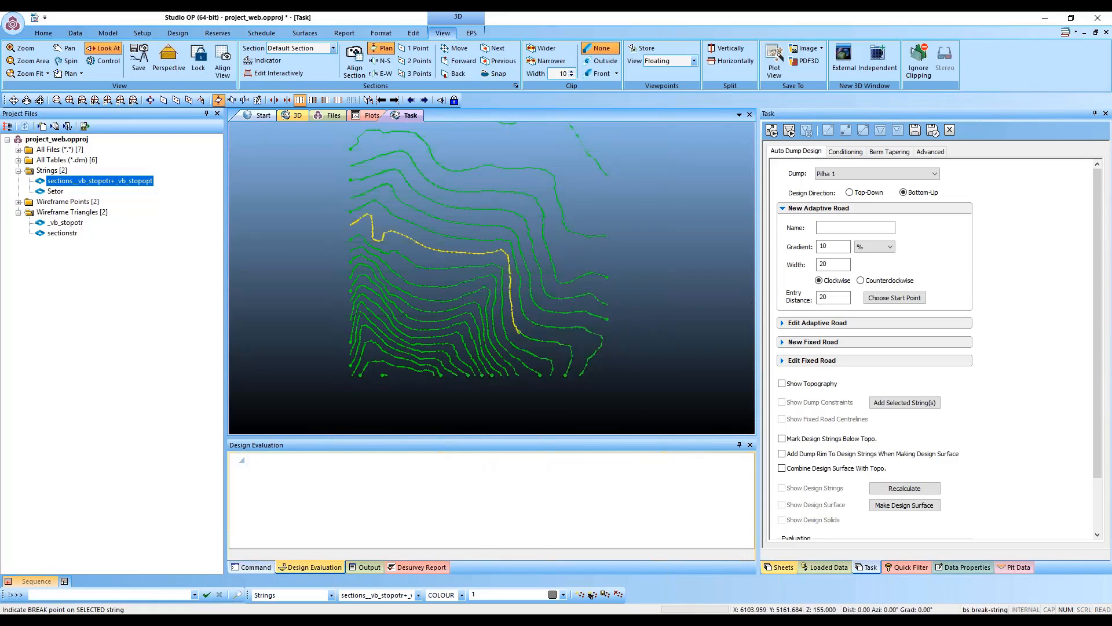
click(442, 251)
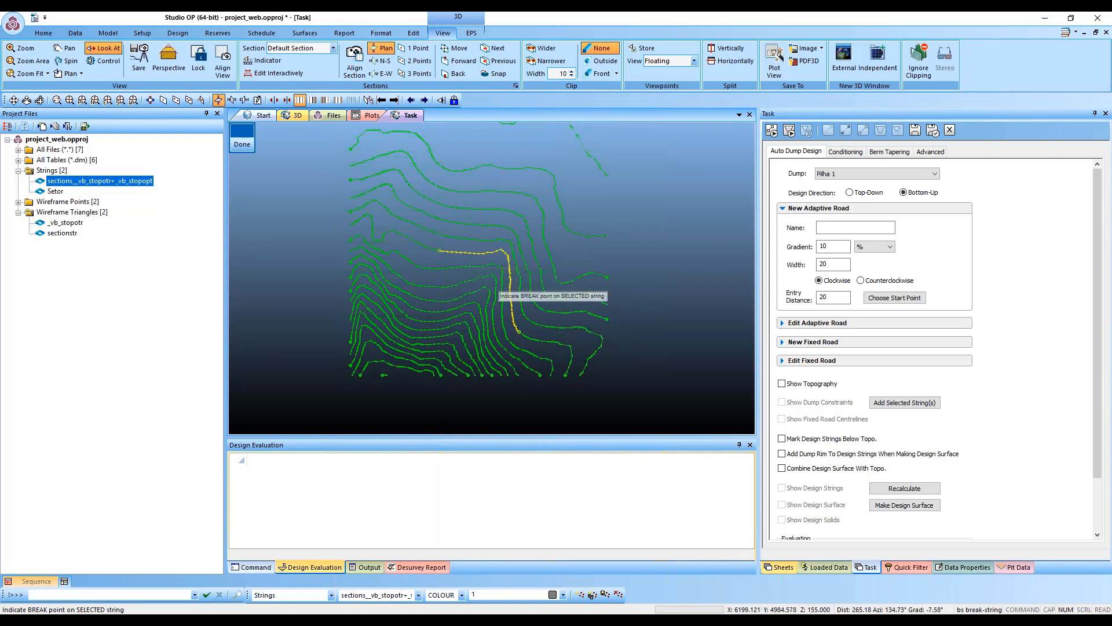
key(Escape)
Step: Select the middle segment between the two break points and close it into a closed string
click(473, 253)
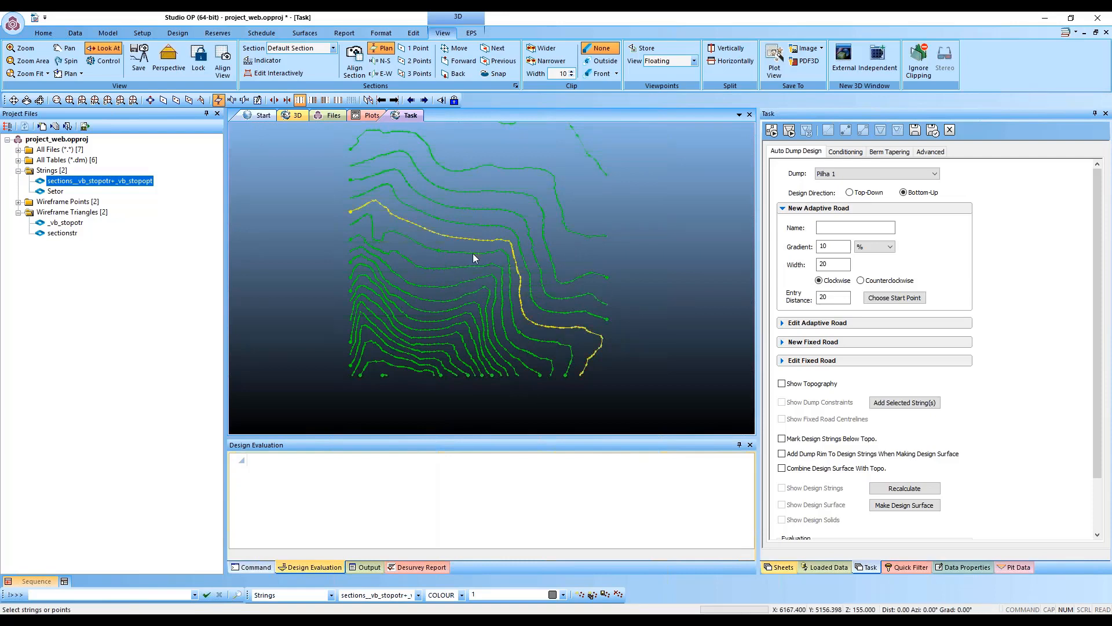
click(473, 252)
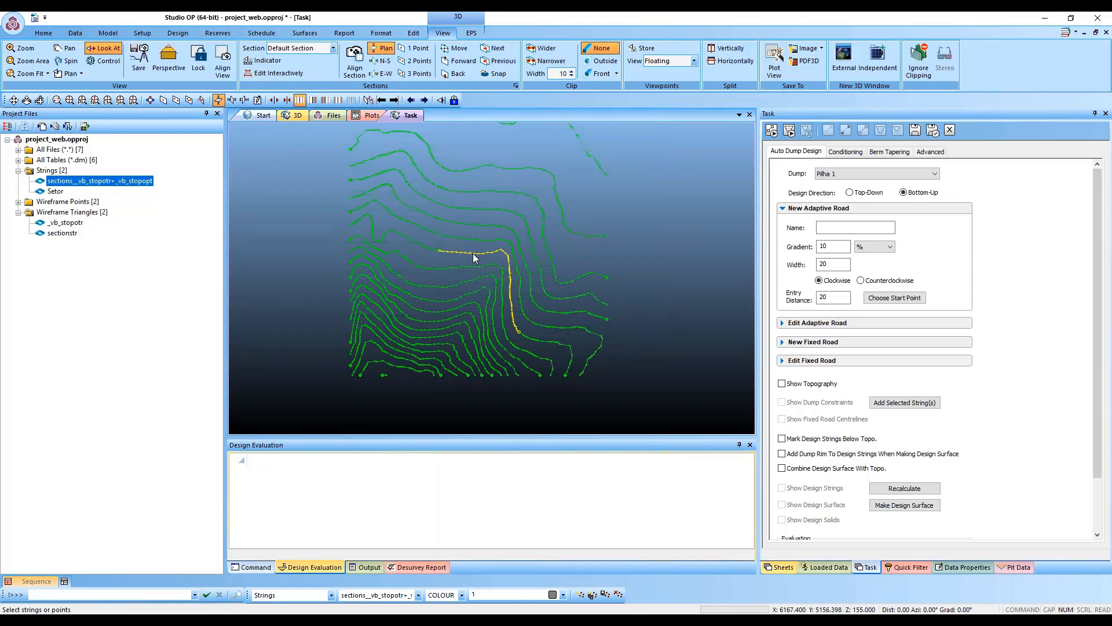
key(c)
key(l)
key(o)
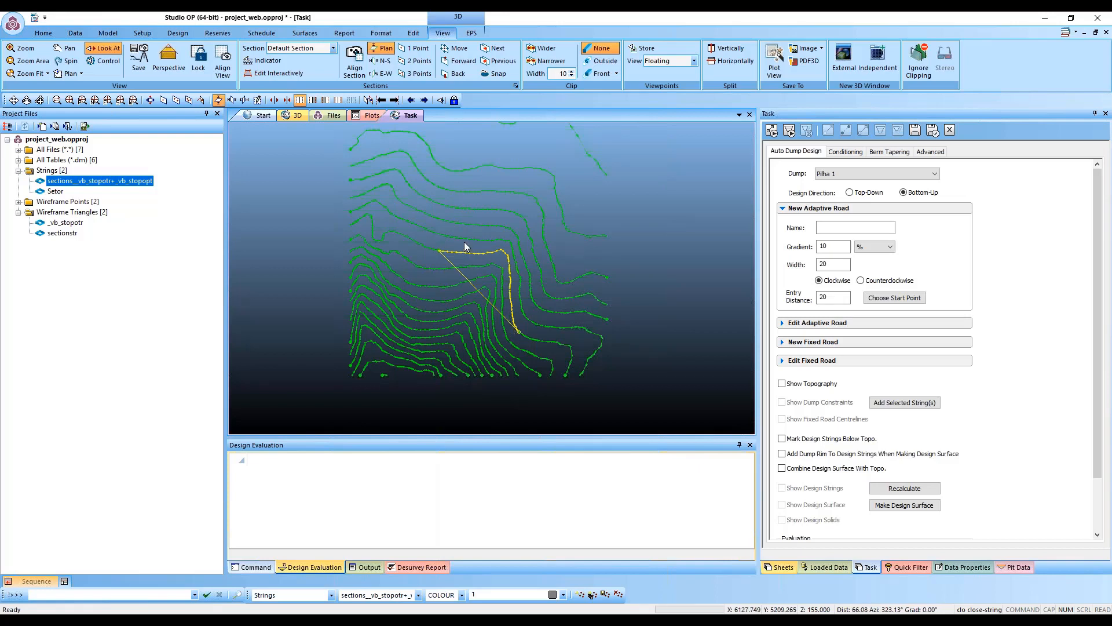
Step: Replace the straight closing edge with an inserted curve between the segment's two ends, adjusting its control points to bulge southwest
text(ics)
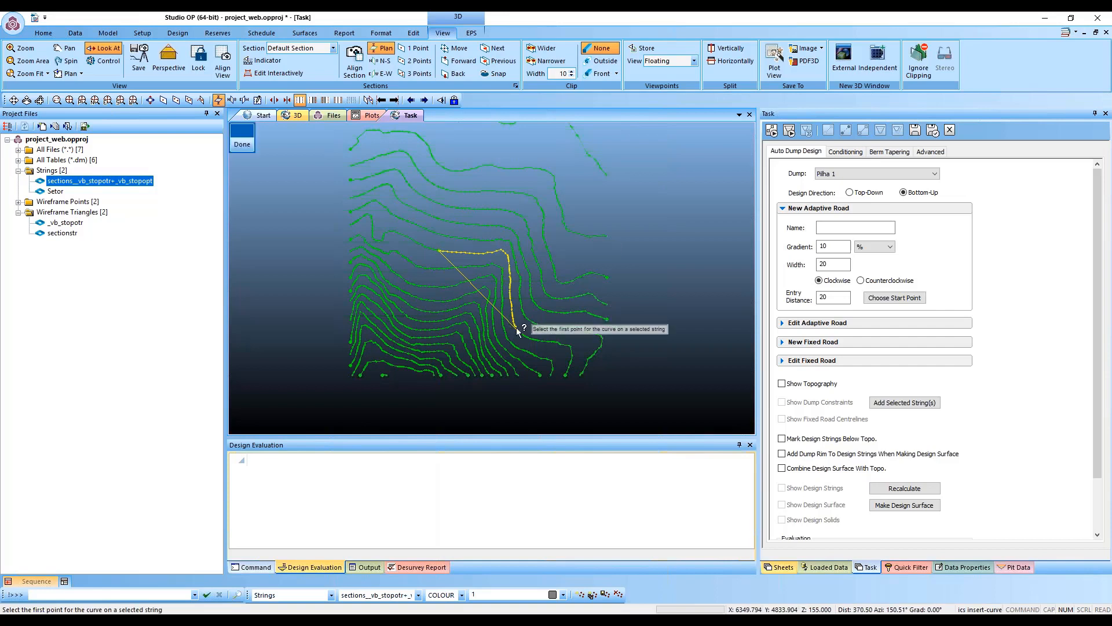
click(517, 329)
click(441, 250)
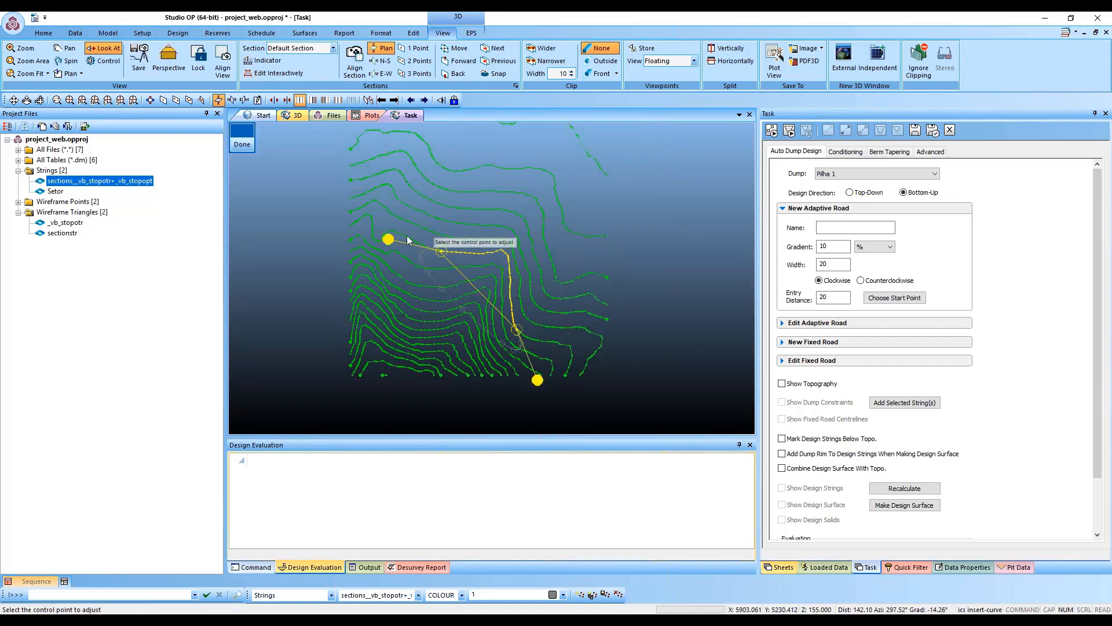
drag(397, 248, 433, 262)
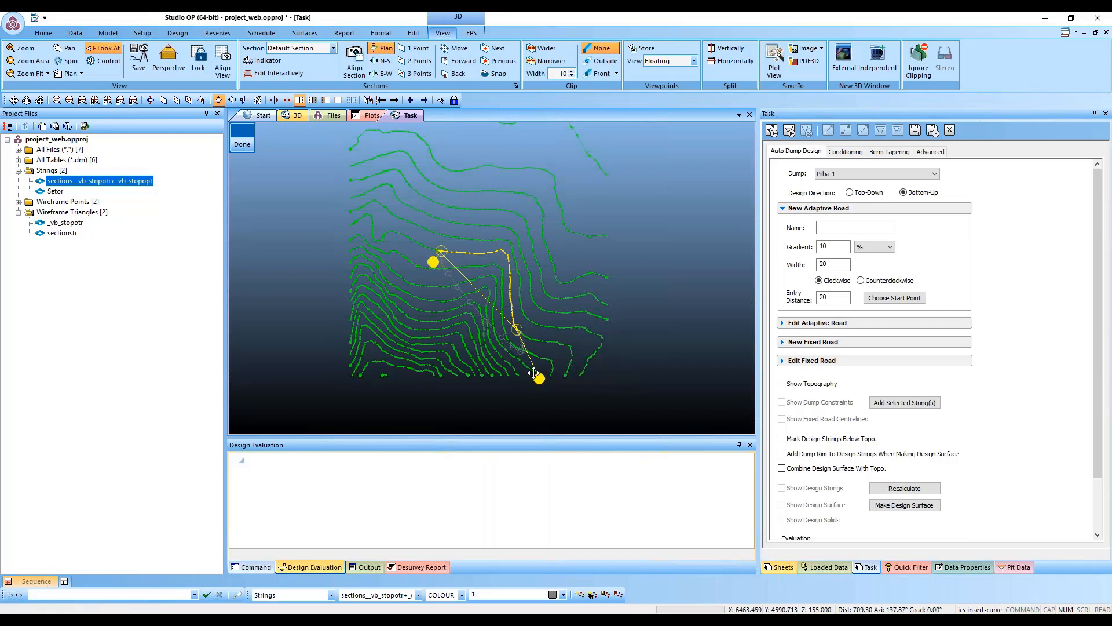
drag(536, 379, 498, 343)
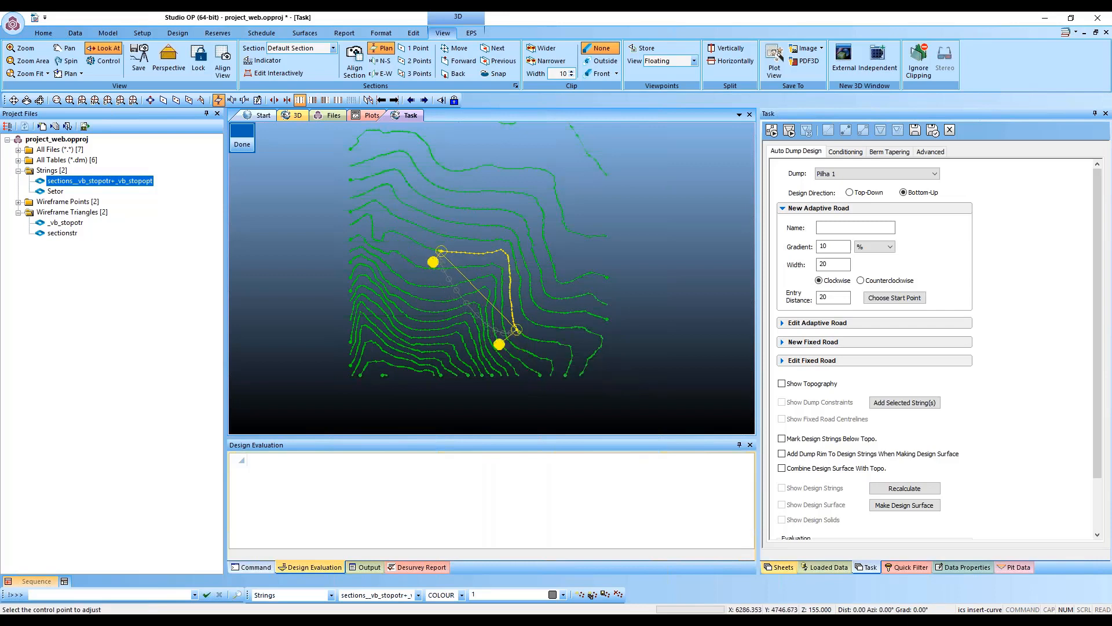
drag(430, 267, 422, 274)
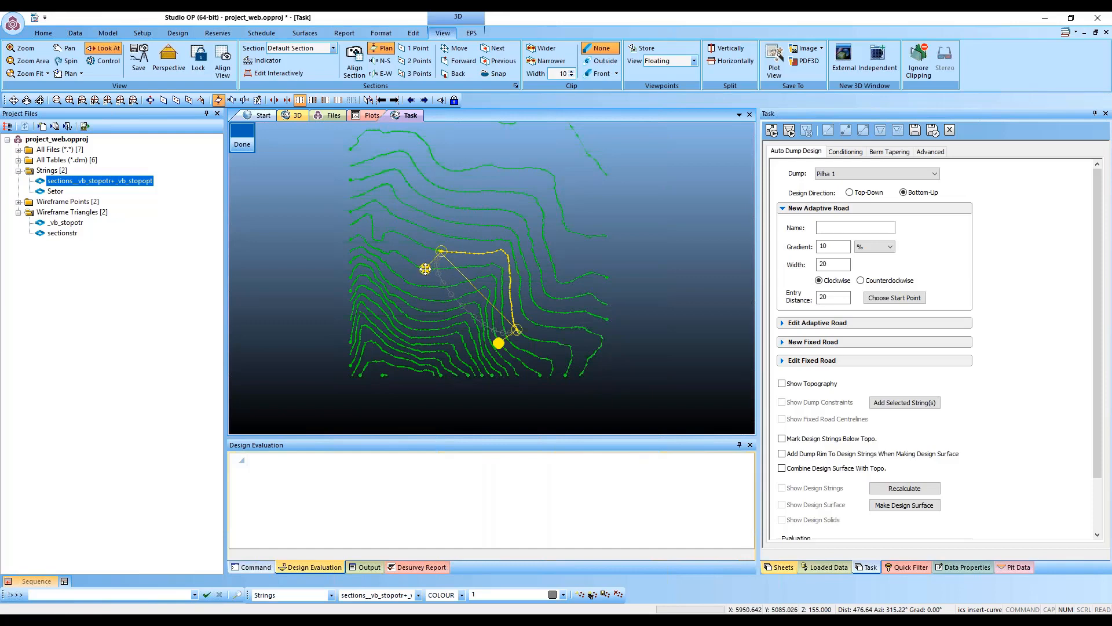
click(243, 143)
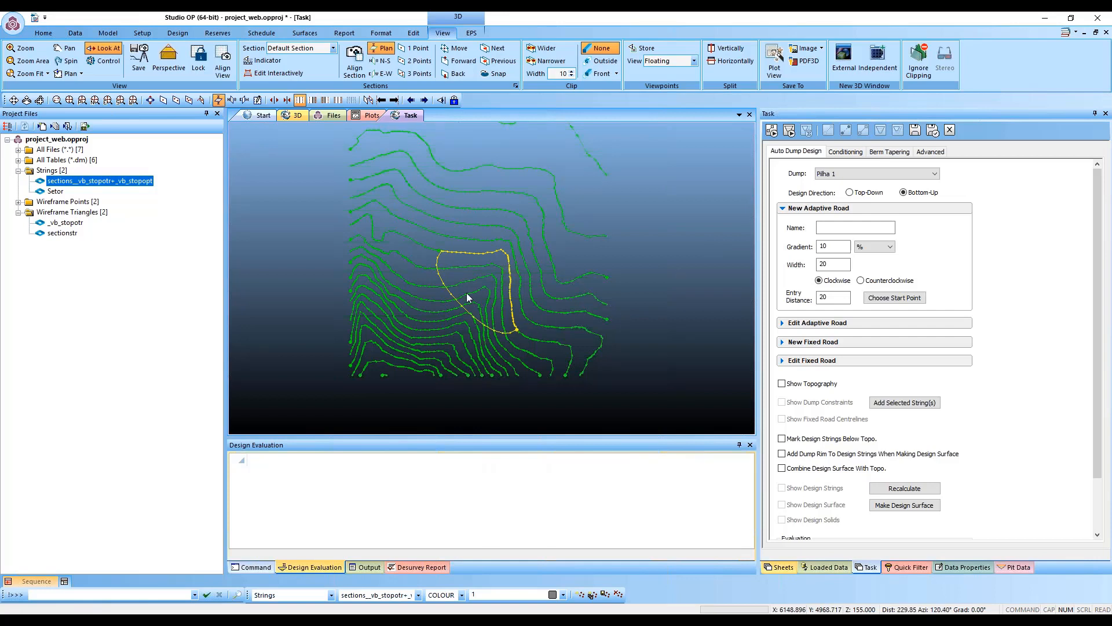
Step: Add the selected closed string to Pilha 1 as a dump constraint
click(438, 260)
click(436, 259)
click(438, 269)
click(433, 261)
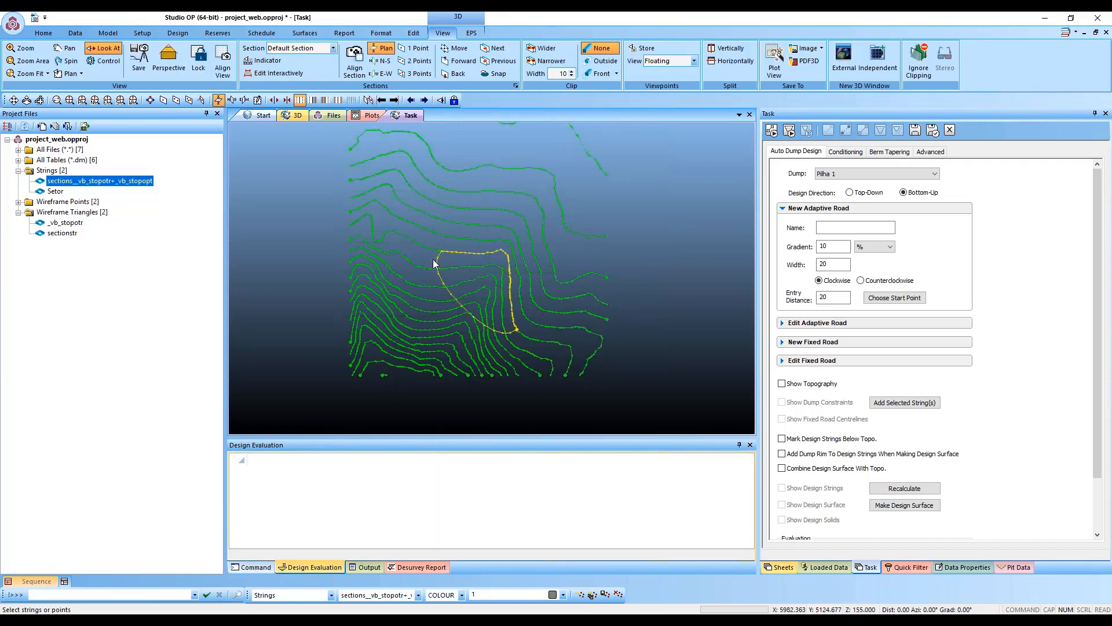
click(902, 403)
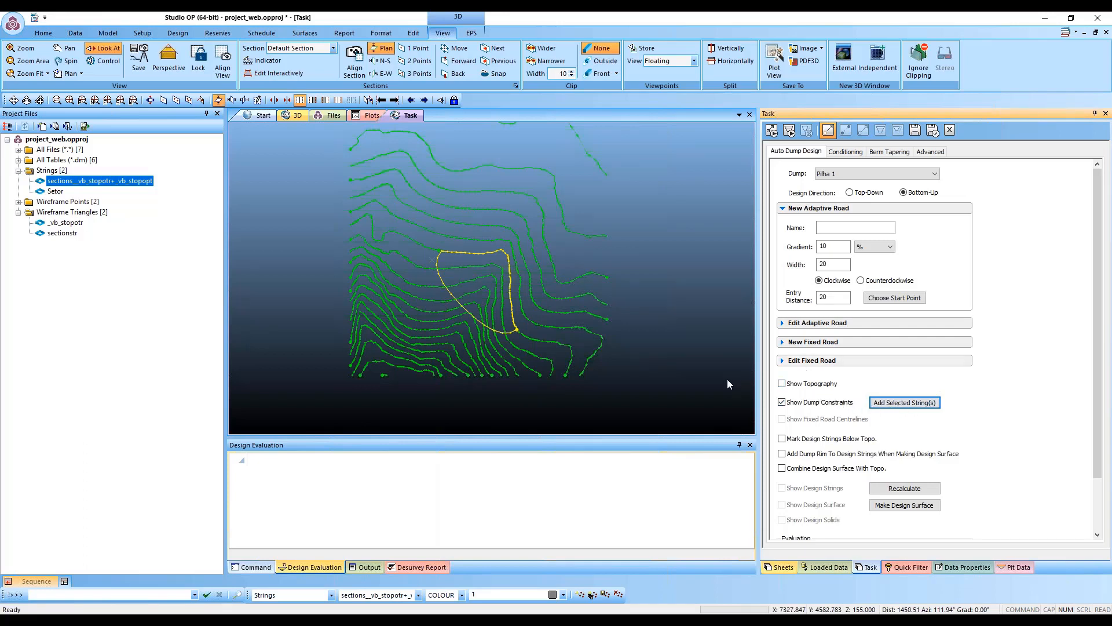
Step: Hide the sections__vb_stopotr+_vb_stopopt strings in the Task window, leaving only the D1CONSTRAINT string displayed
click(775, 569)
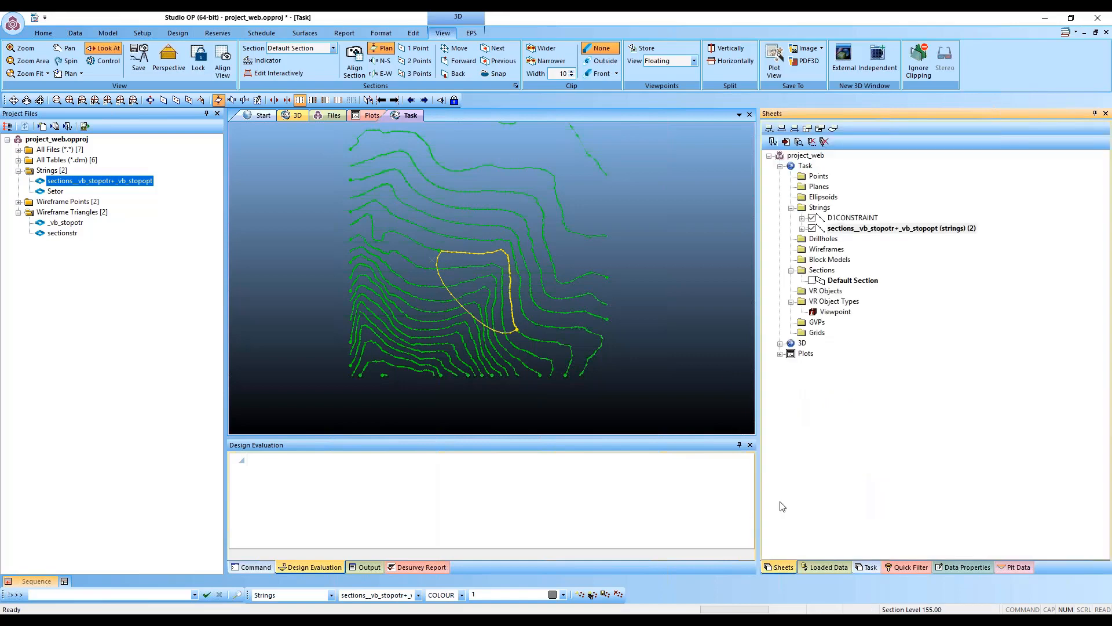
click(811, 229)
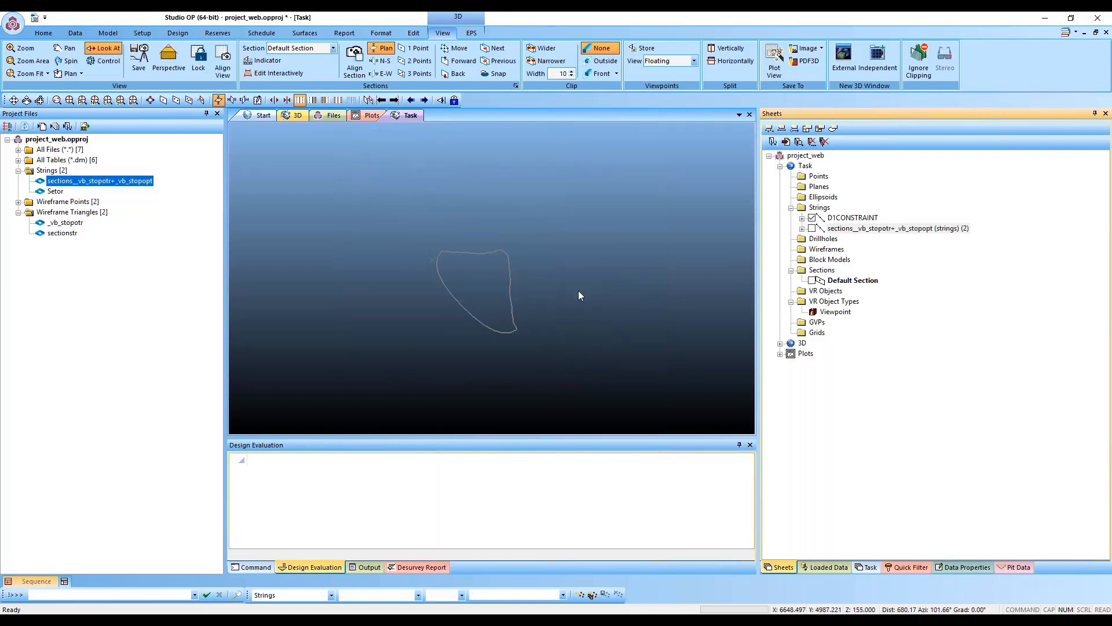
click(776, 564)
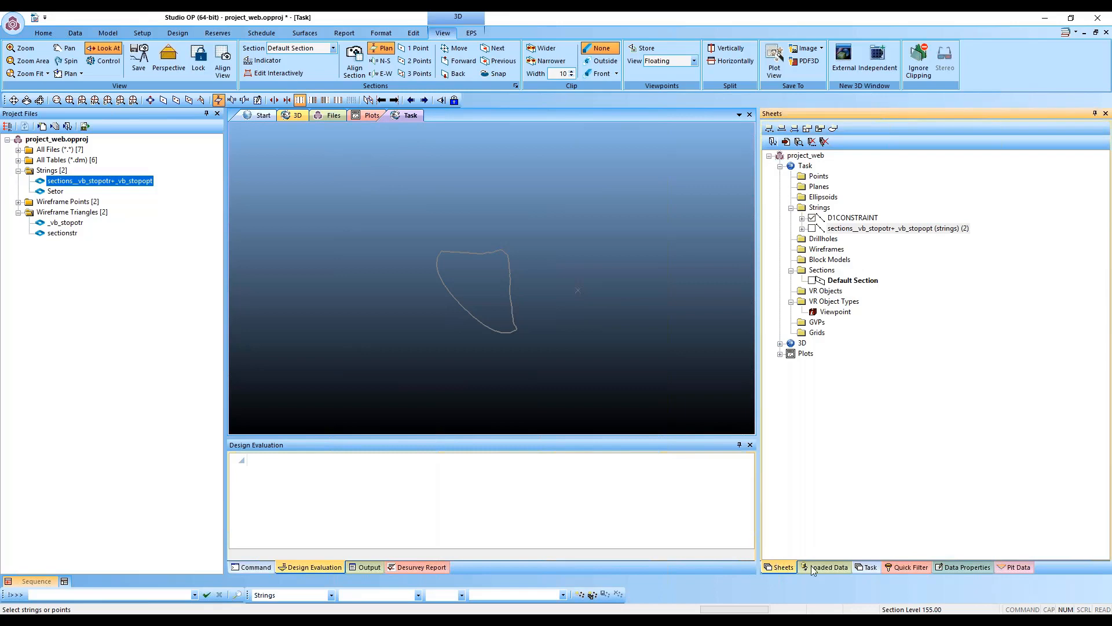
Step: Select the closed constraint string and recalculate the design strings for Pilha 1 with the bottom-up direction
click(867, 567)
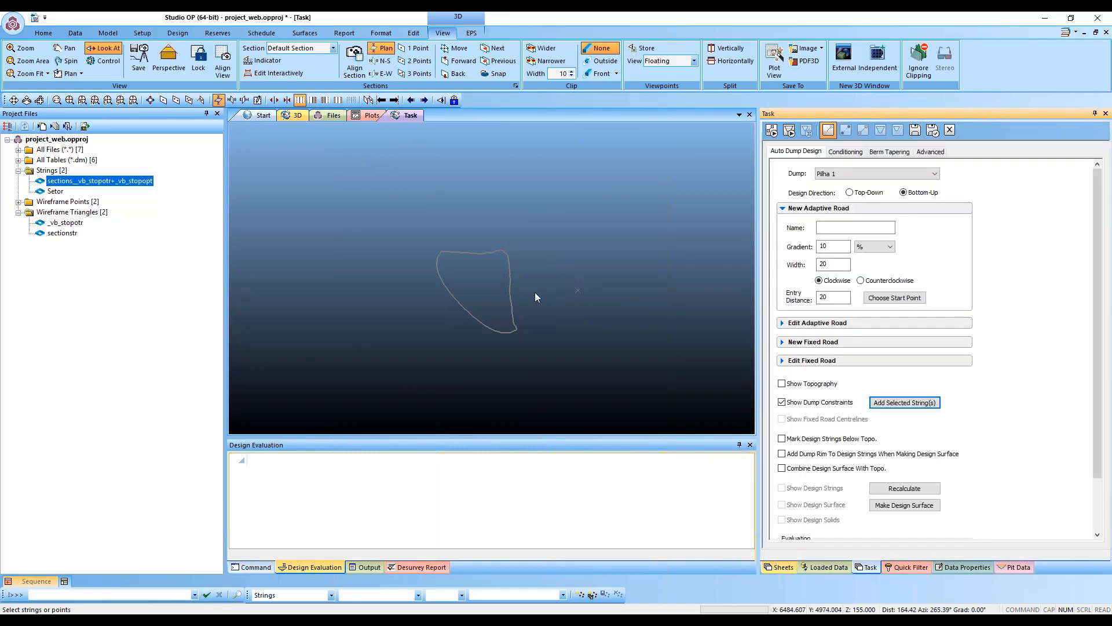
click(515, 292)
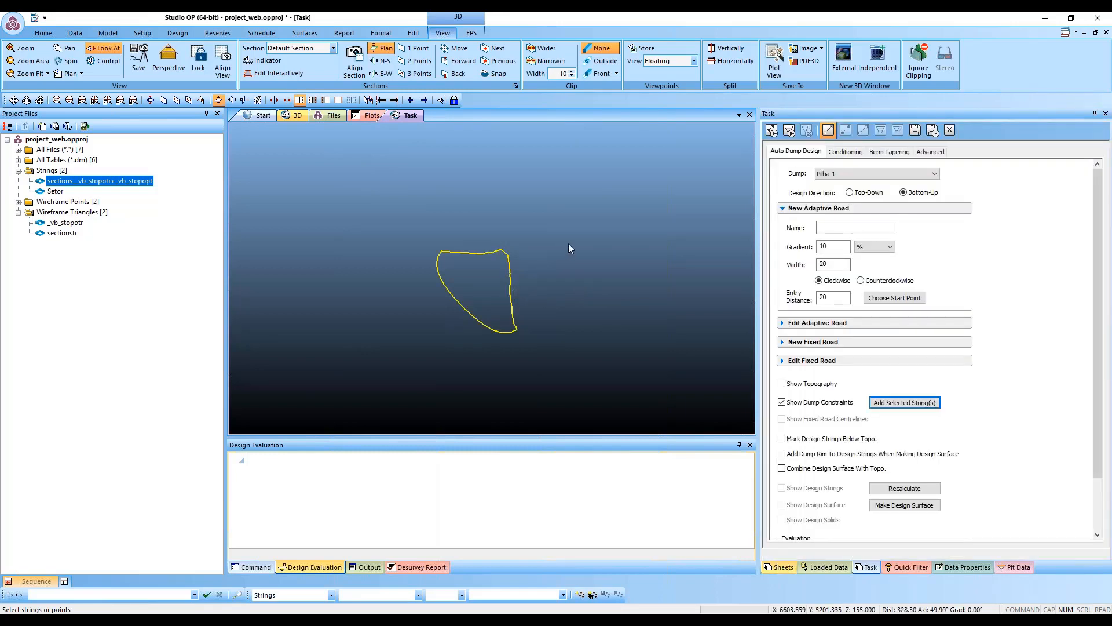
click(782, 384)
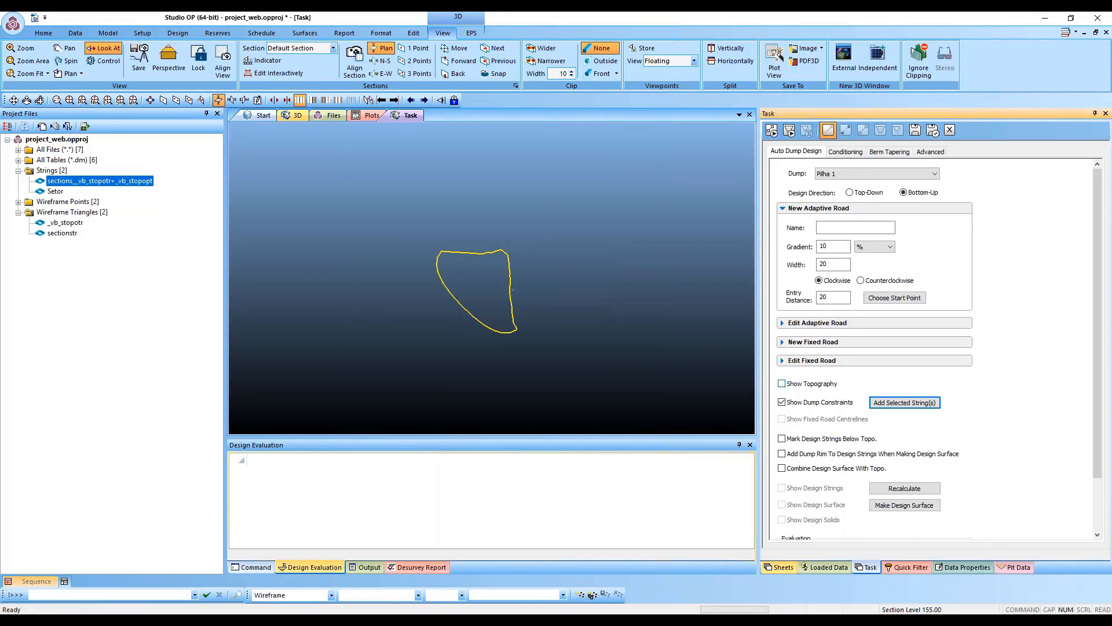
click(782, 384)
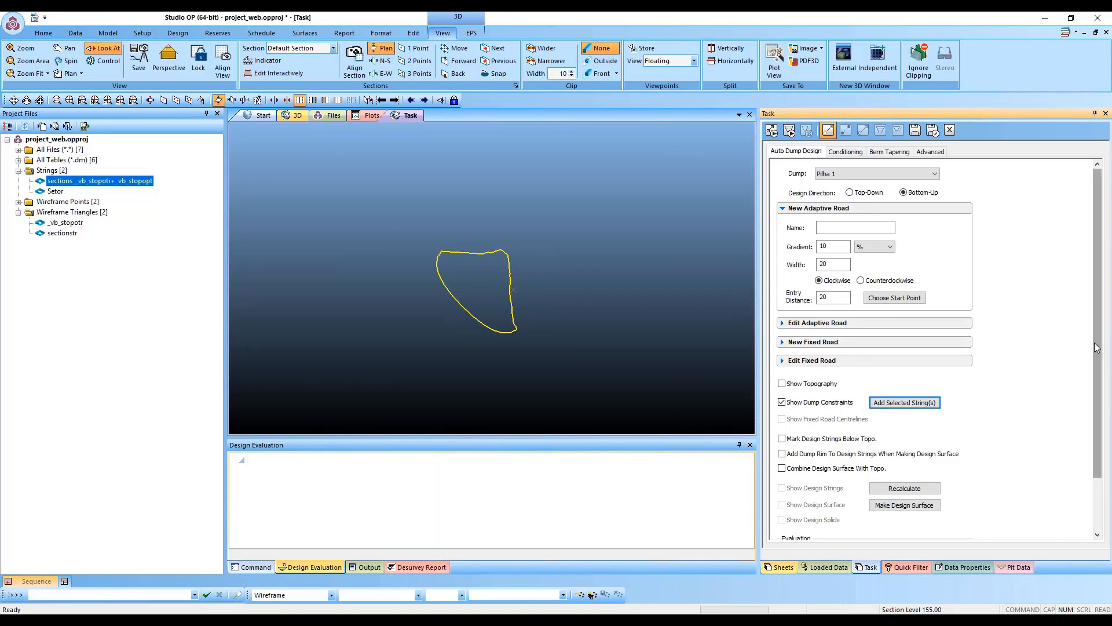
drag(1096, 348, 1079, 384)
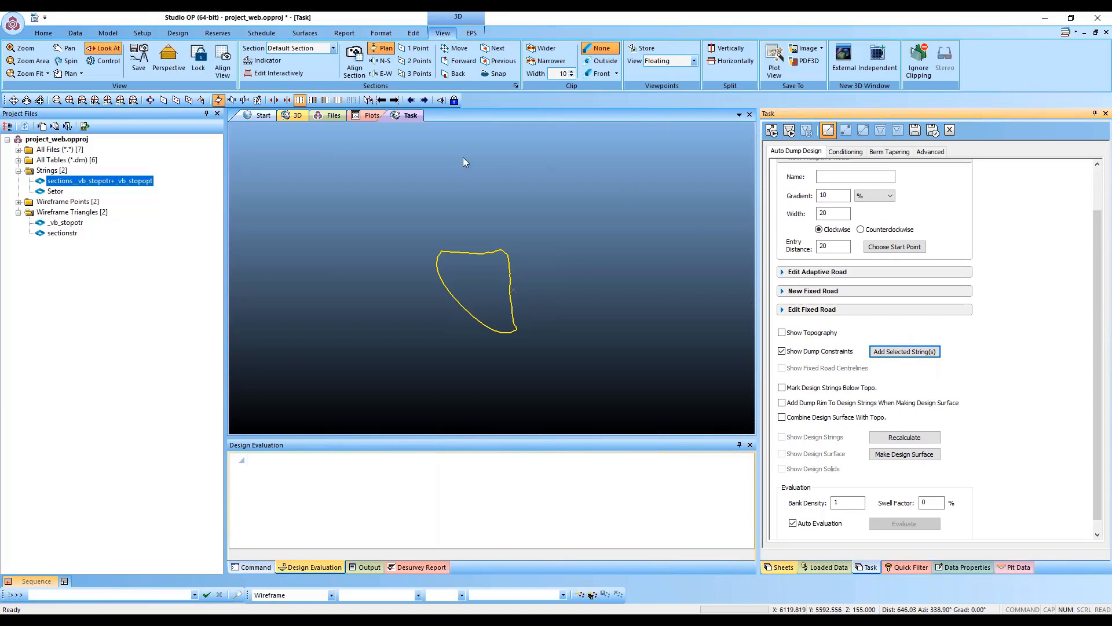
click(904, 437)
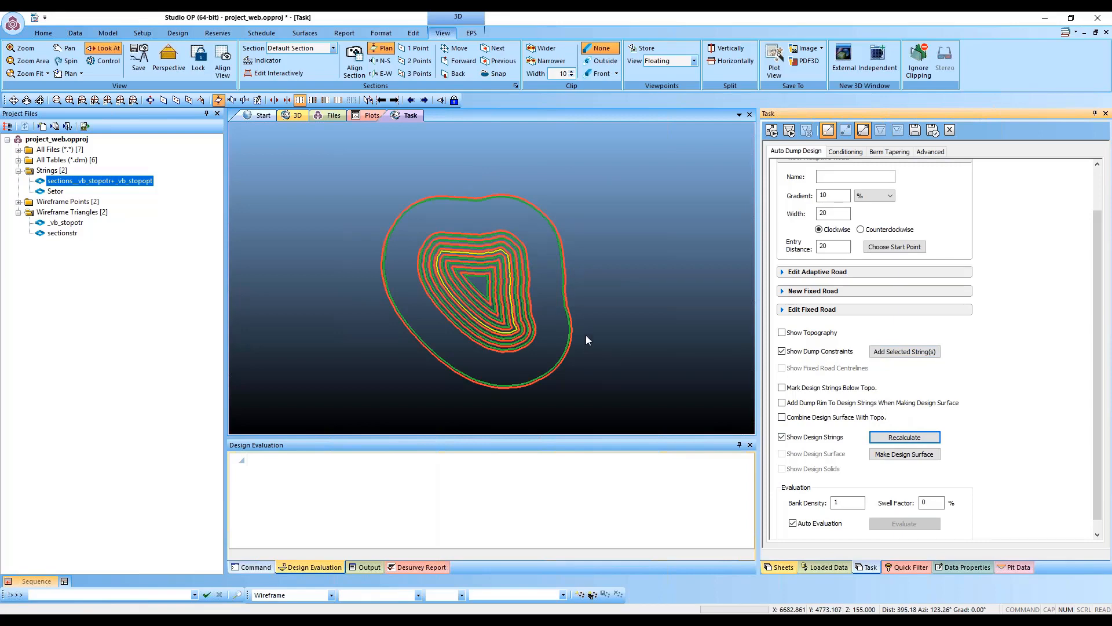
drag(594, 359, 570, 307)
scroll(530, 310, up, 1)
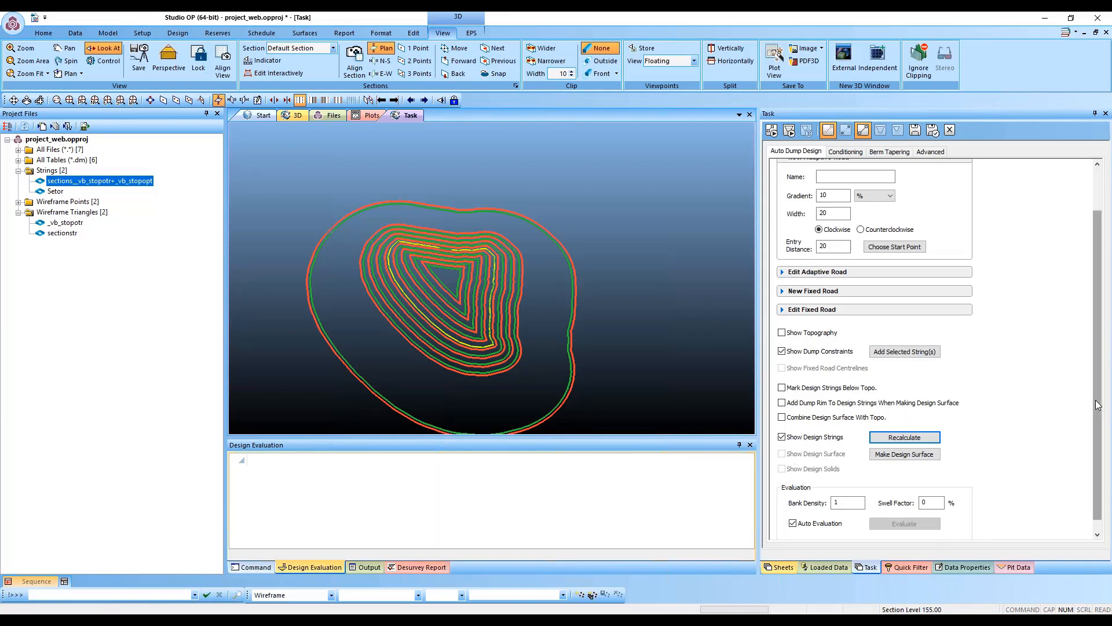
Step: Display the topography together with the dump design strings and inspect where they intersect
click(782, 333)
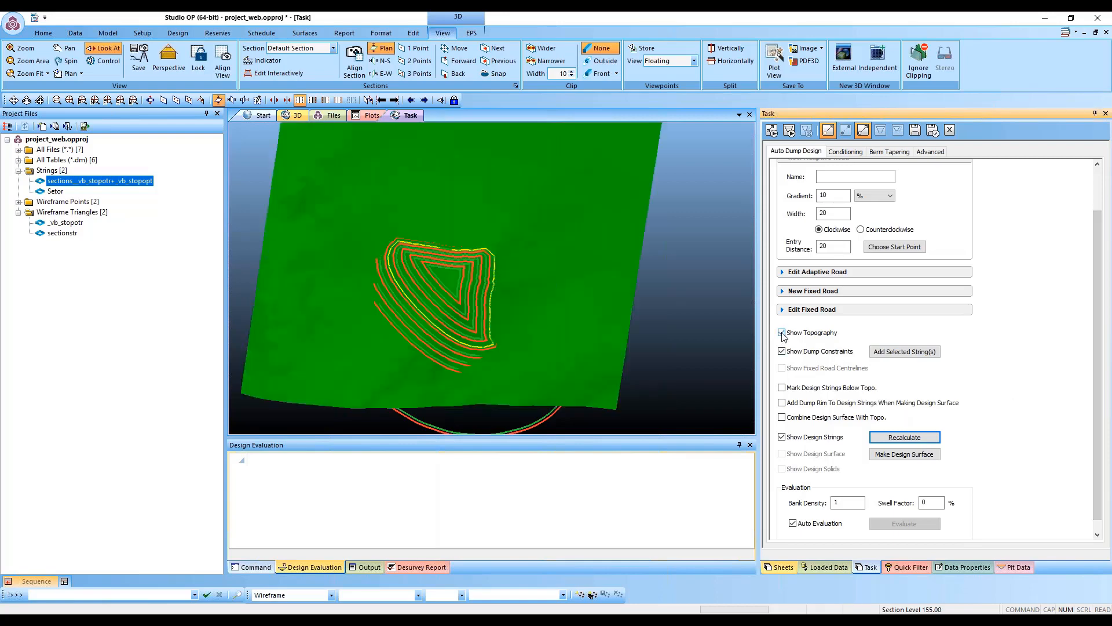
drag(509, 304, 484, 341)
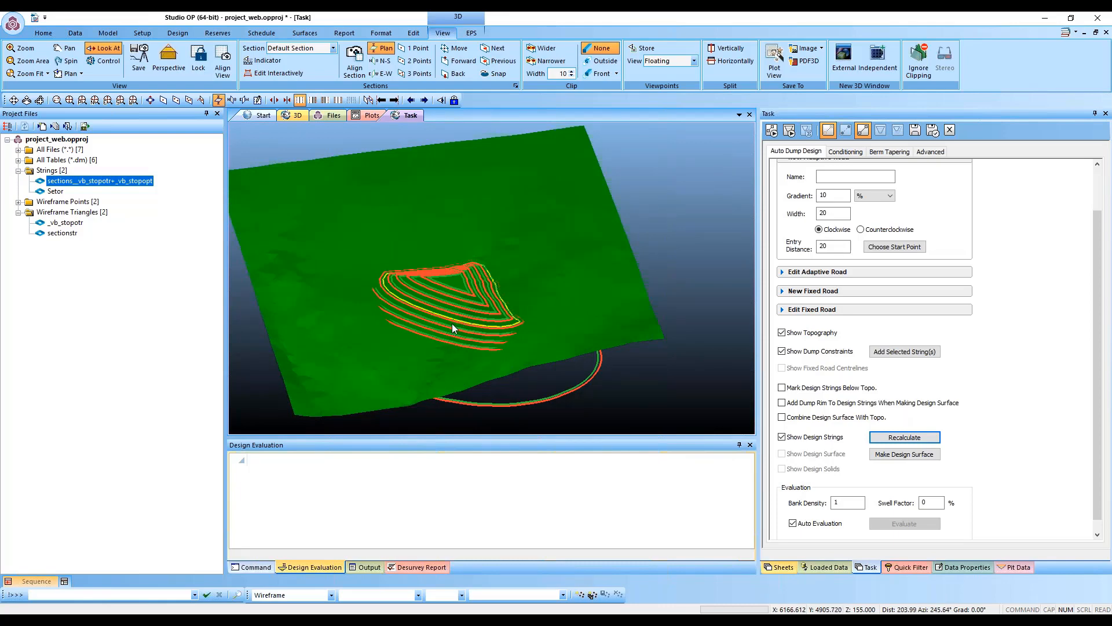
mouse_move(603, 354)
mouse_down()
mouse_move(578, 356)
mouse_move(606, 347)
mouse_move(606, 377)
mouse_move(589, 242)
mouse_move(597, 360)
mouse_up()
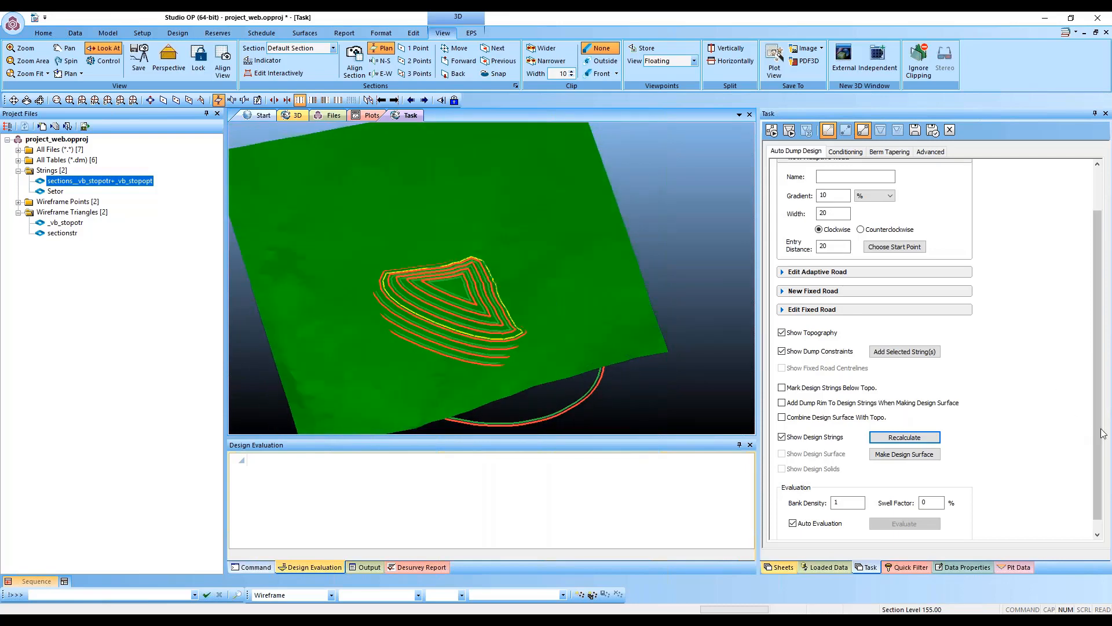
Step: Make the Pilha 1 design surface from the design strings and inspect it against the topography from several angles
scroll(1101, 432, down, 1)
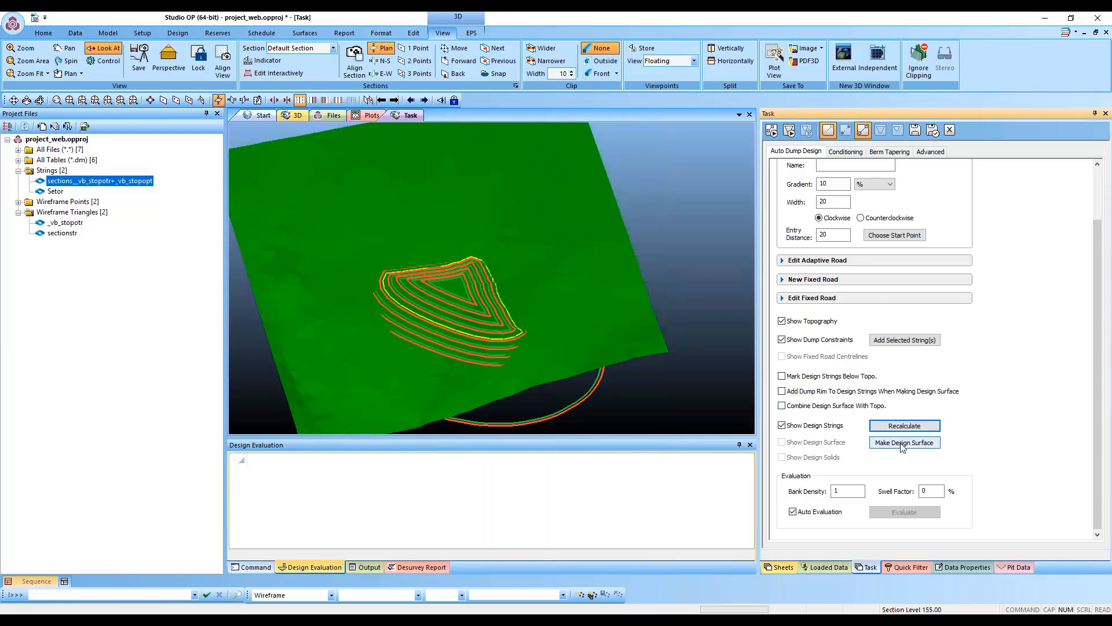
click(902, 443)
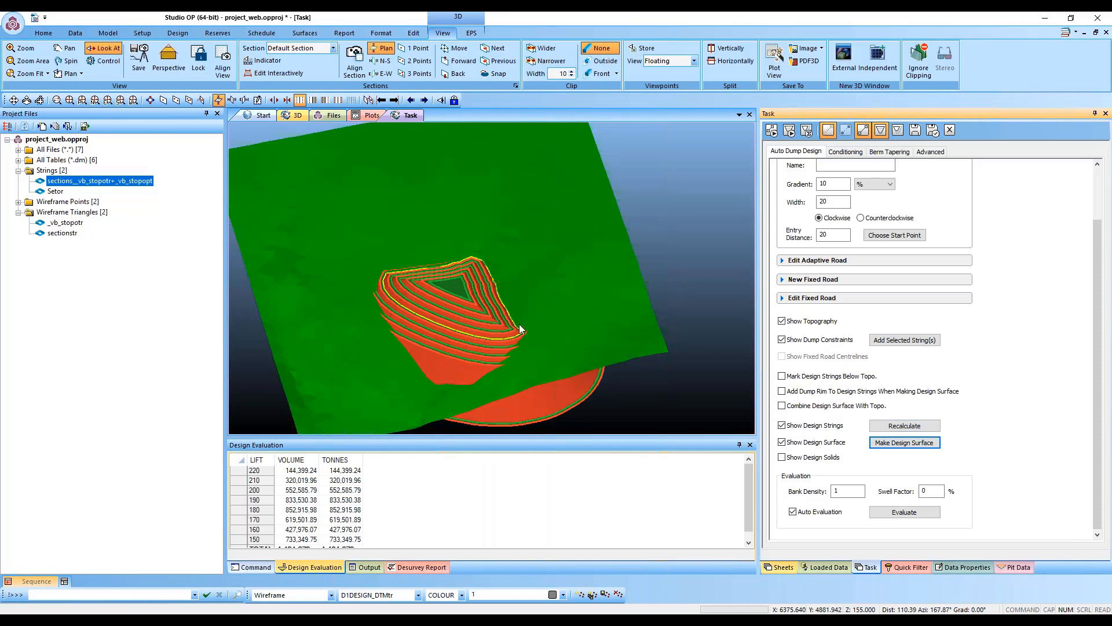
drag(500, 319, 474, 342)
mouse_move(391, 328)
mouse_down()
mouse_move(447, 344)
mouse_move(419, 332)
mouse_move(420, 362)
mouse_move(399, 344)
mouse_up()
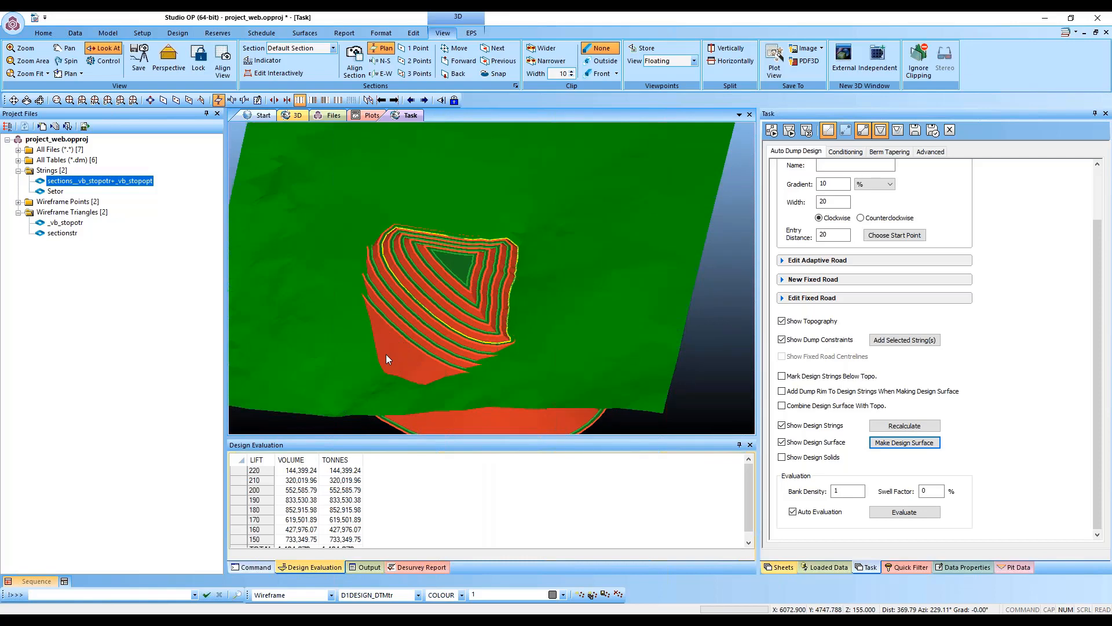
drag(487, 366, 504, 400)
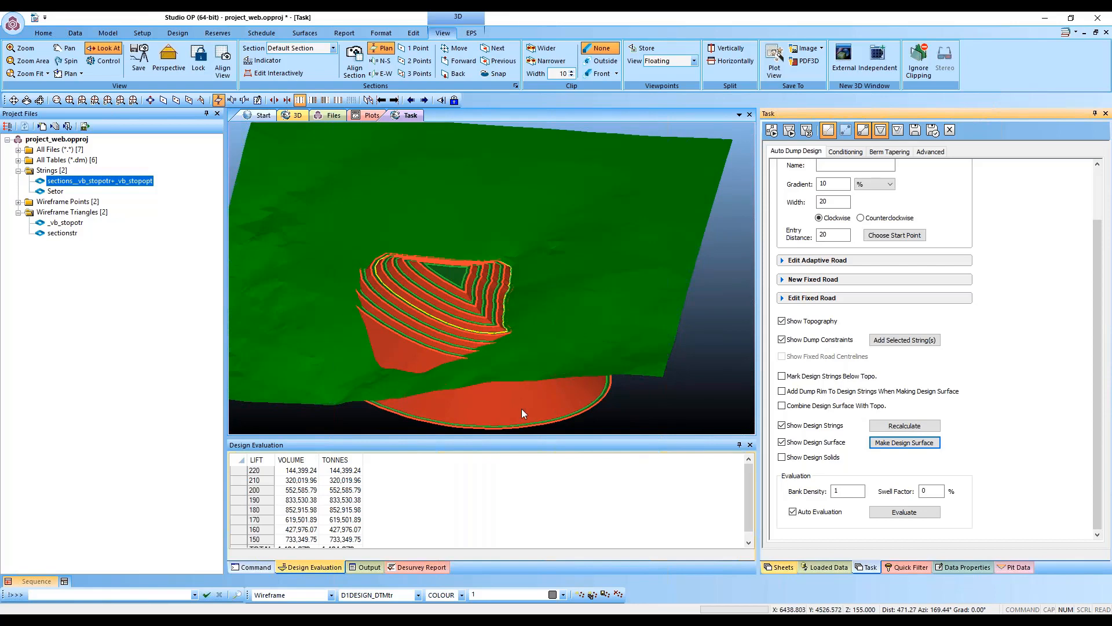
Step: Enlarge the evaluation table and evaluate the dump with a bank density of 2.2 and a swell factor of 10%
drag(532, 440, 532, 423)
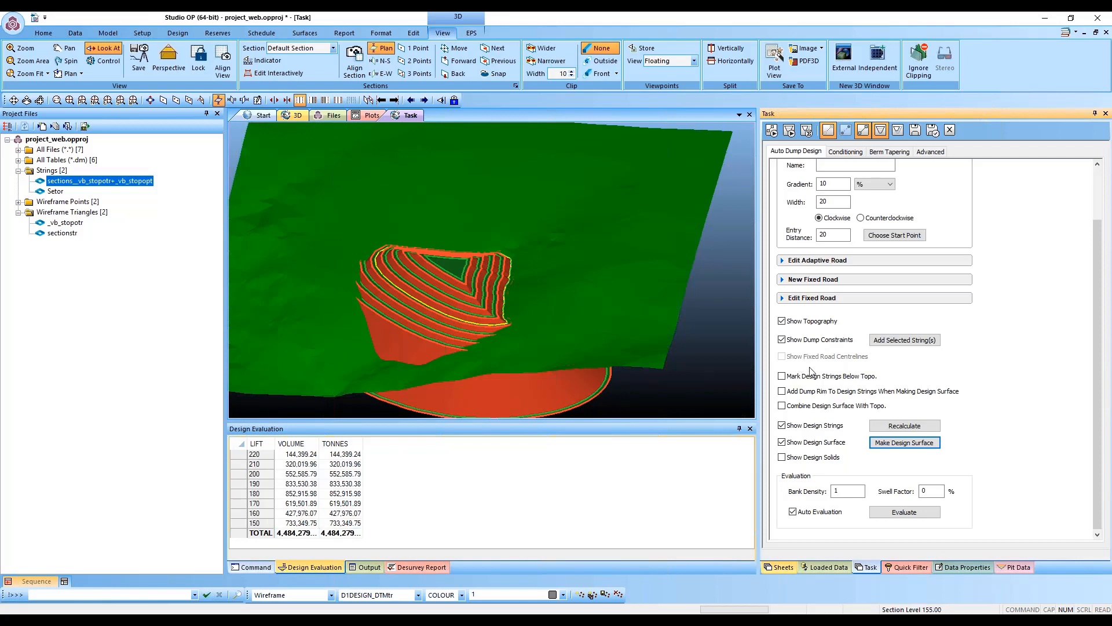
click(843, 490)
click(932, 490)
click(898, 512)
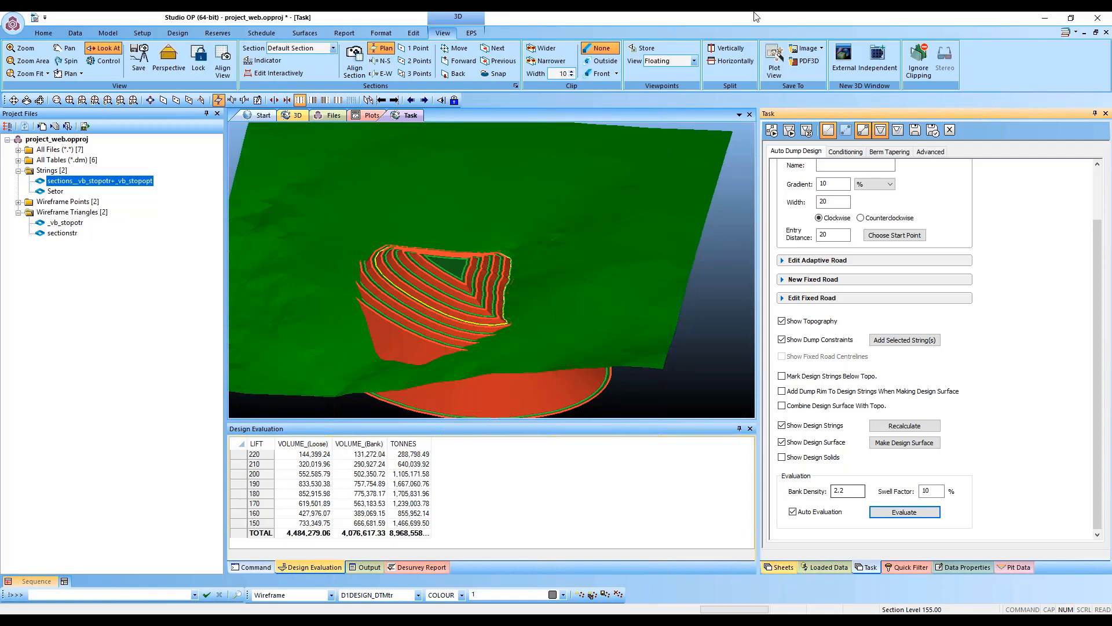
Step: Hide the D1DESIGN_DTMtr and topography wireframes and the D1DESIGN strings in the Task window, leaving only D1CONSTRAINT displayed
scroll(606, 329, up, 2)
drag(606, 330, 663, 311)
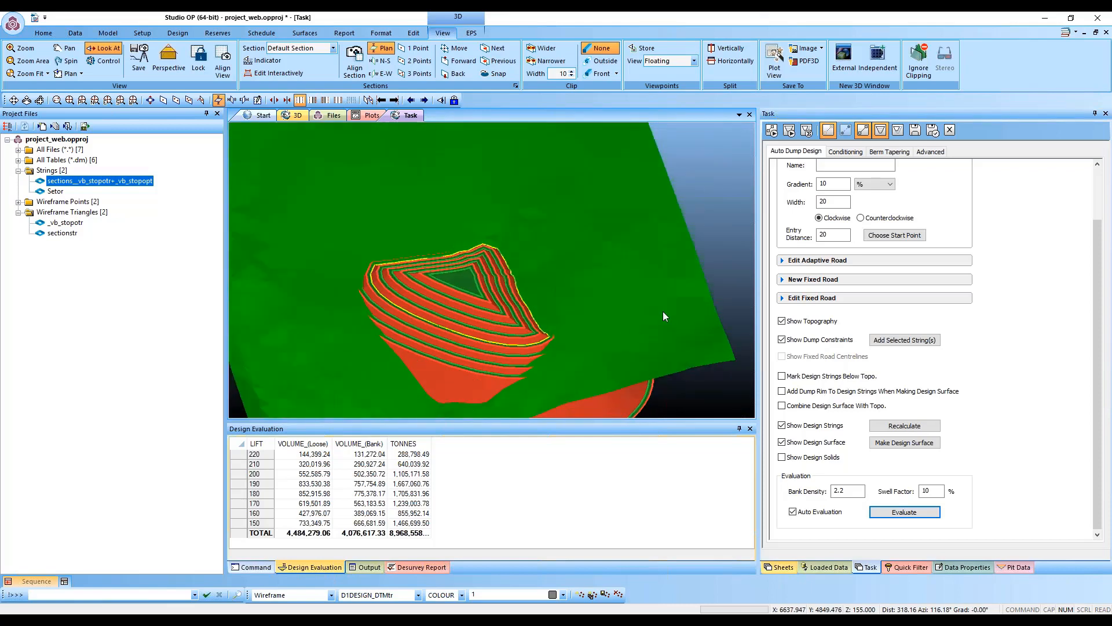
click(779, 567)
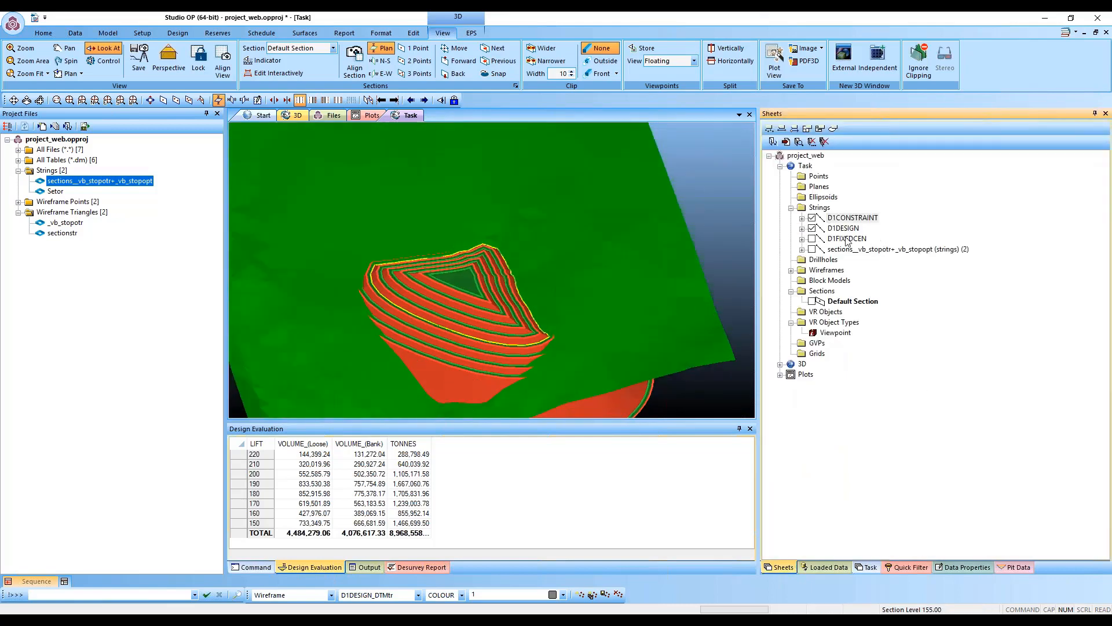
click(791, 270)
click(814, 291)
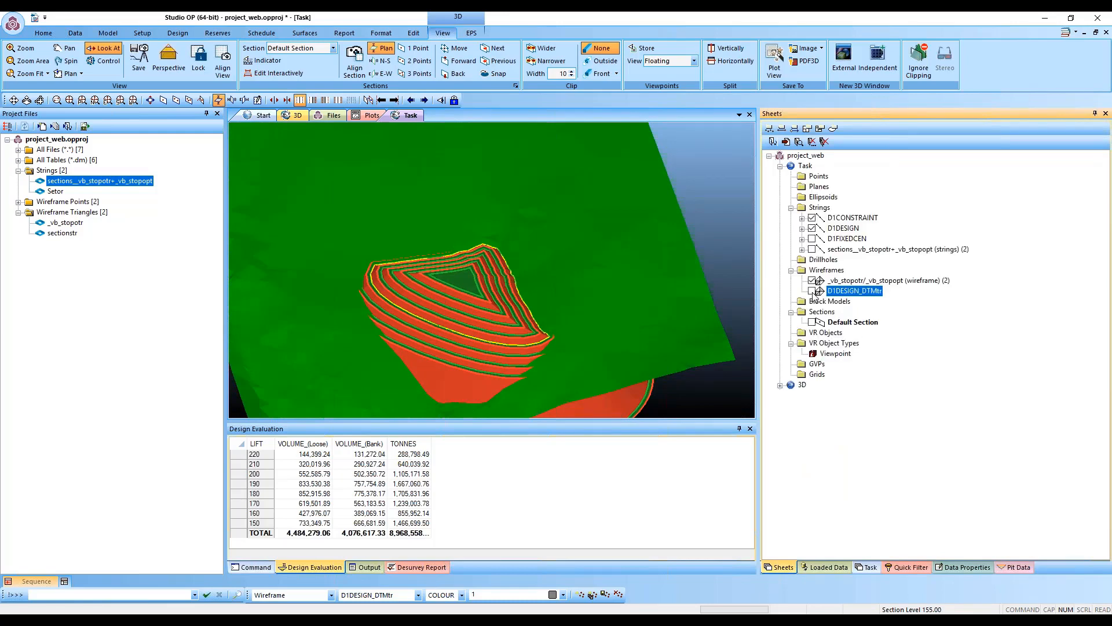
click(814, 281)
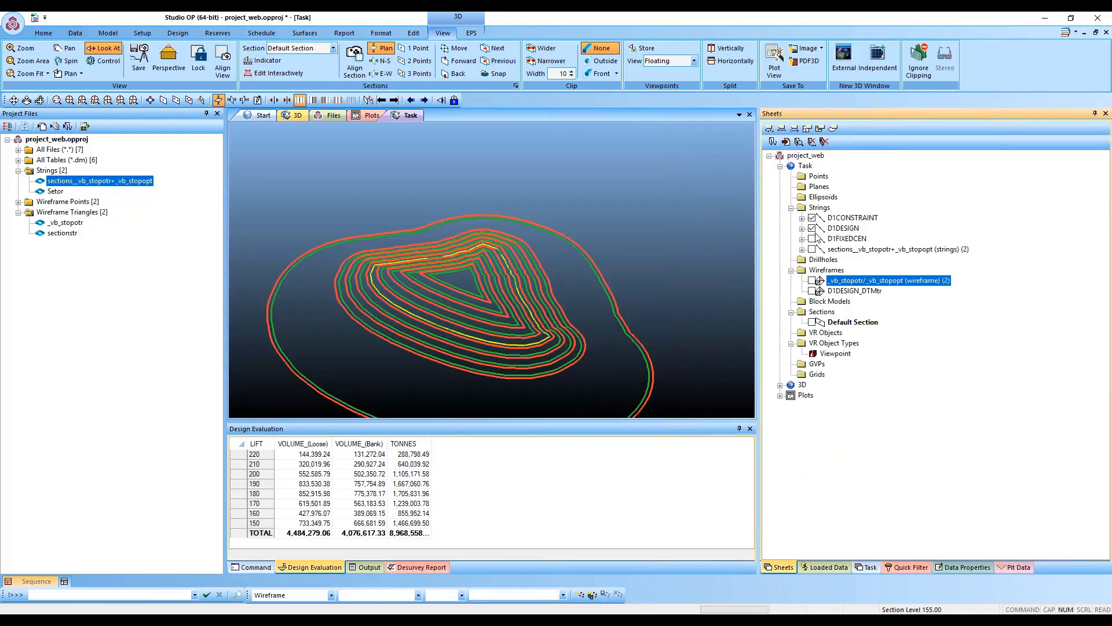
click(812, 229)
drag(641, 262, 571, 320)
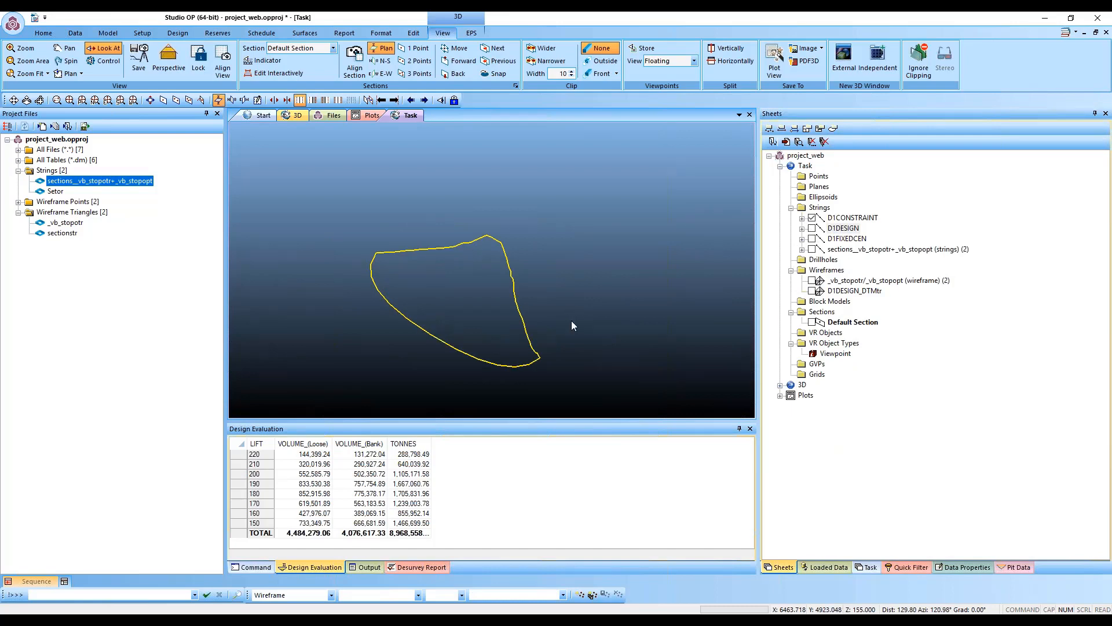
Step: Insert a curve between the constraint string's southeast and northwest corners, adjusting both control points to reshape its southwest side
key(c)
key(s)
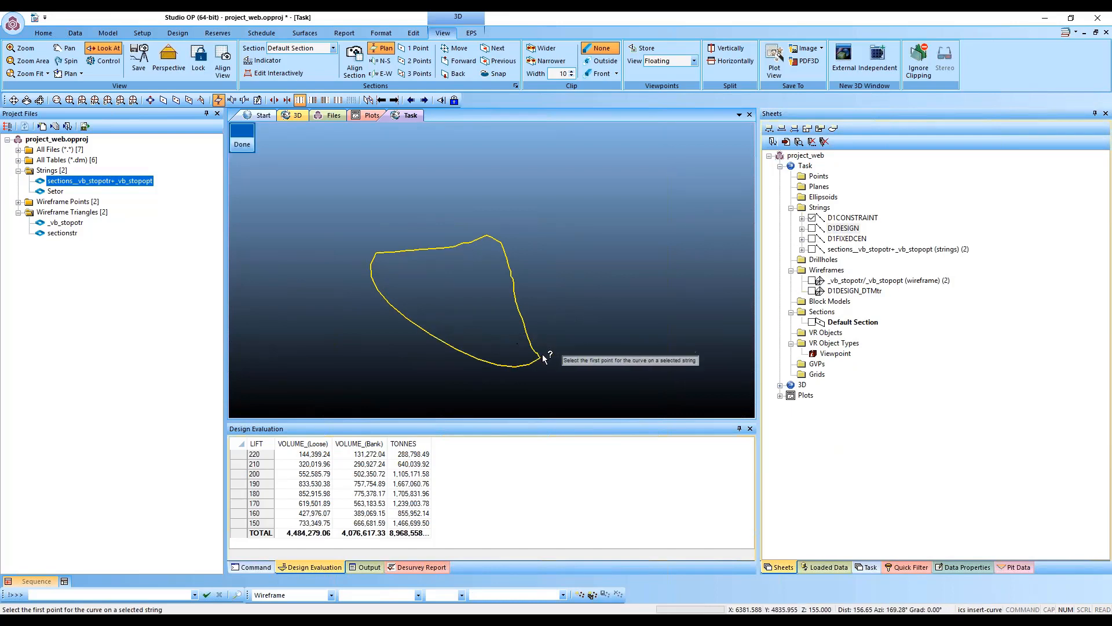
click(540, 355)
click(376, 253)
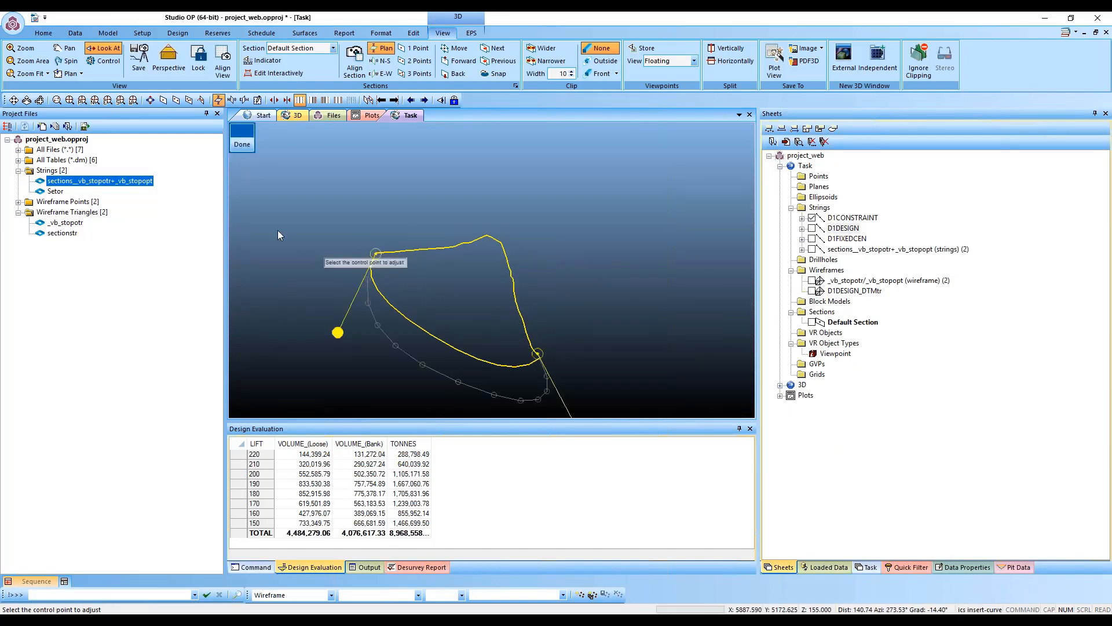
middle_drag(636, 319, 596, 210)
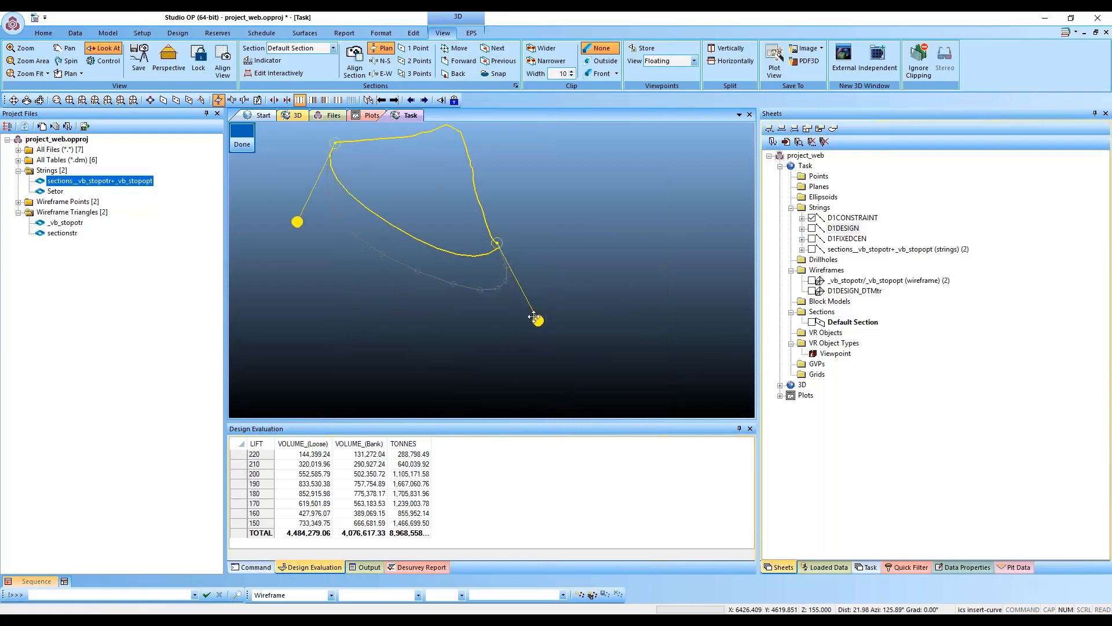
drag(537, 320, 485, 281)
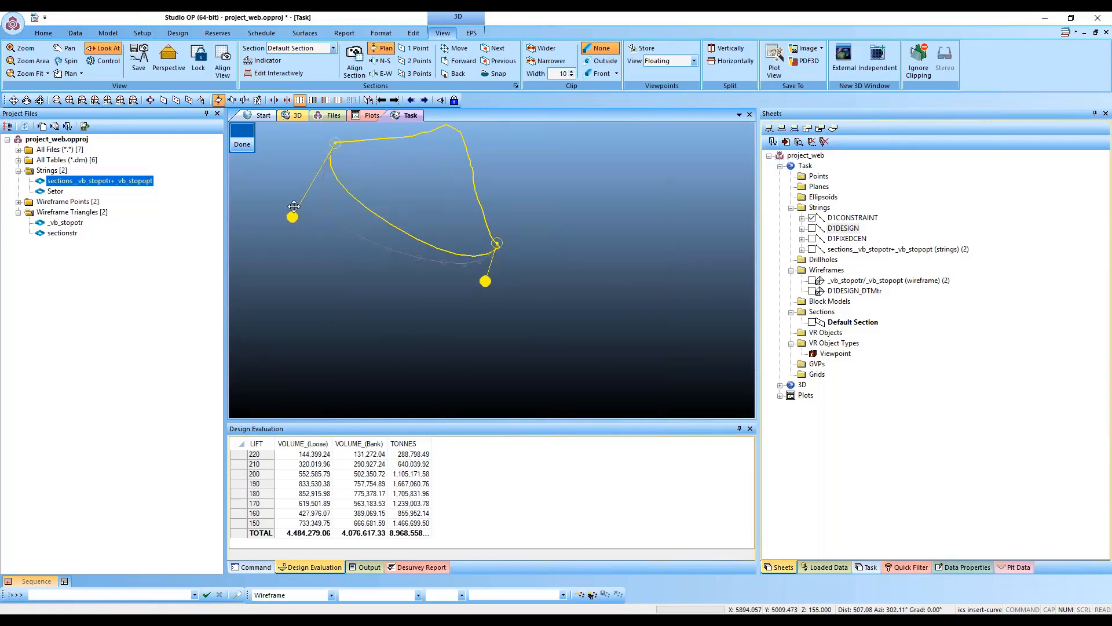
drag(297, 221, 300, 183)
click(249, 142)
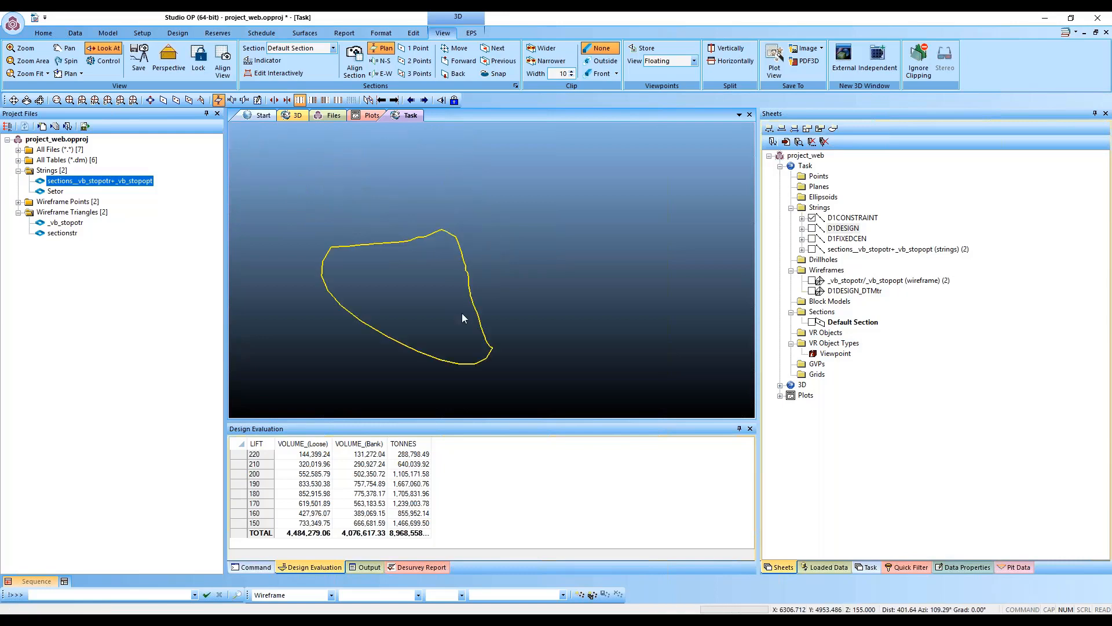
Step: Replace the constraint string's northeast side with an inserted curve between the same two corners, adjusting its control points to bulge outward
key(c)
key(s)
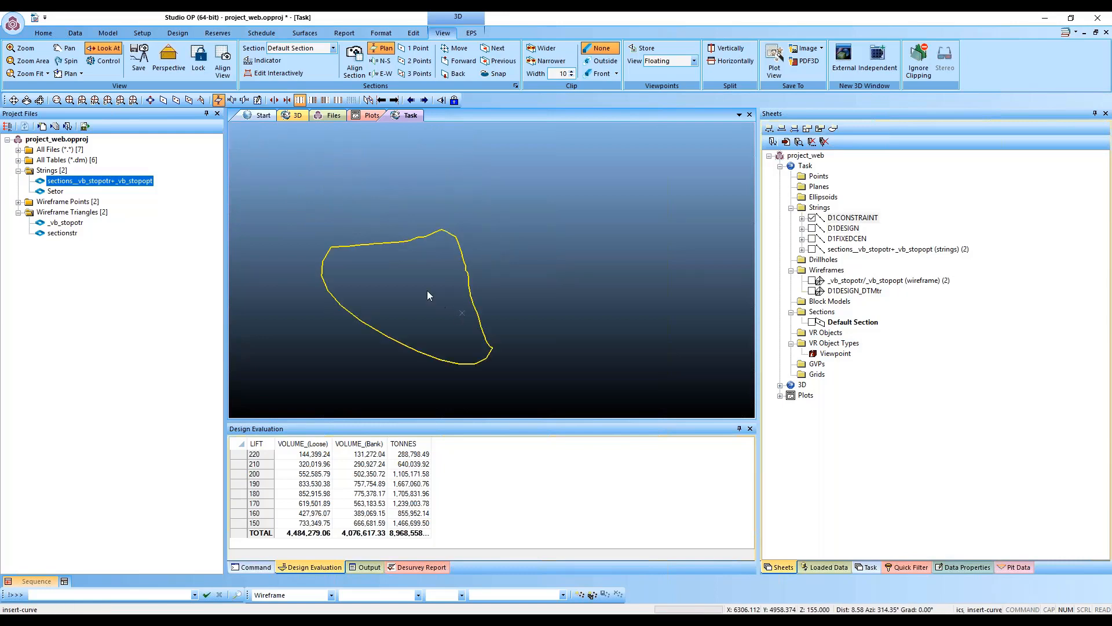
click(330, 247)
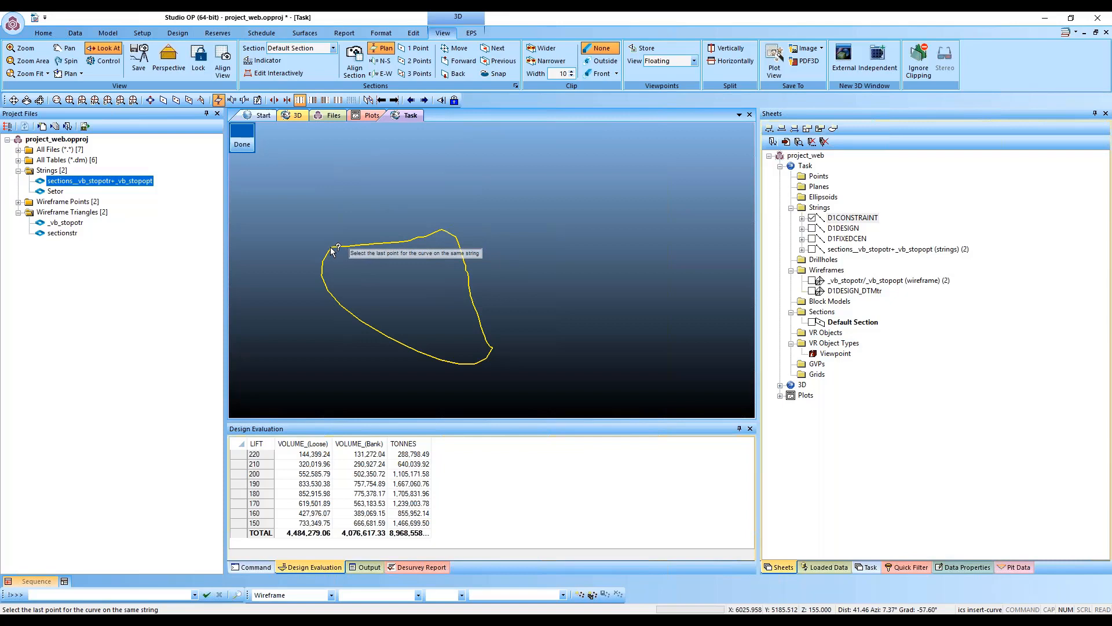
click(492, 348)
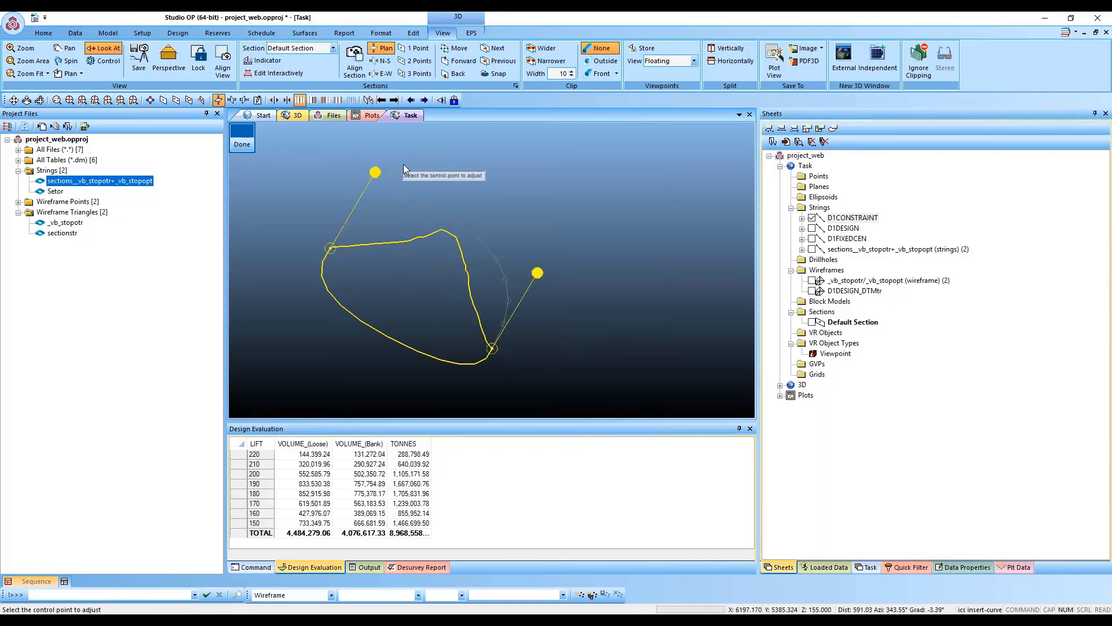
drag(375, 172, 433, 137)
drag(537, 273, 572, 236)
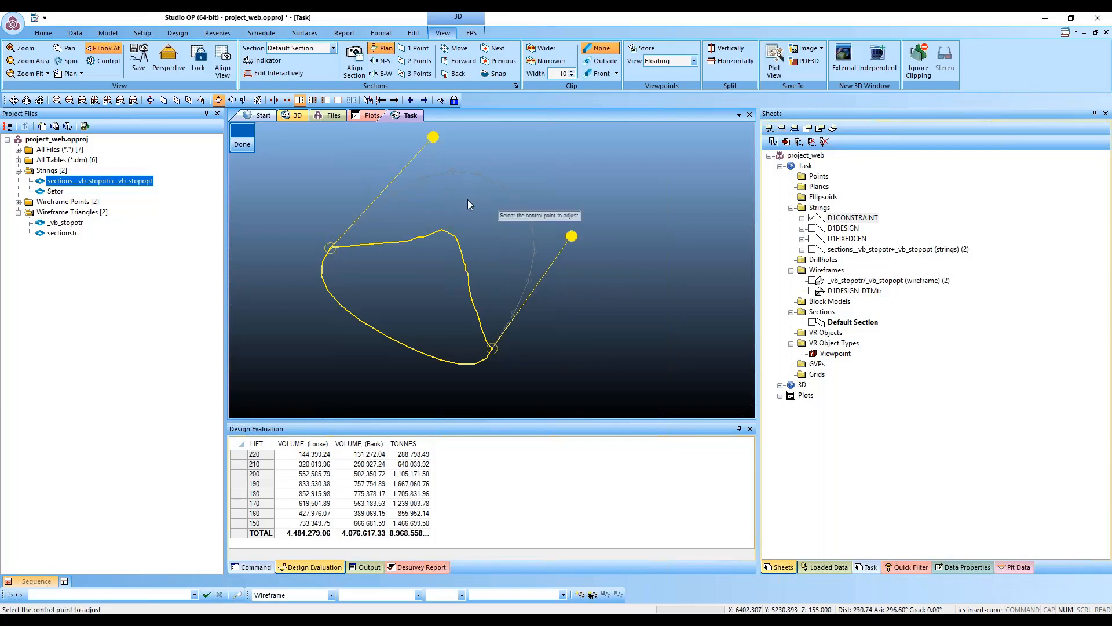
drag(432, 136, 435, 132)
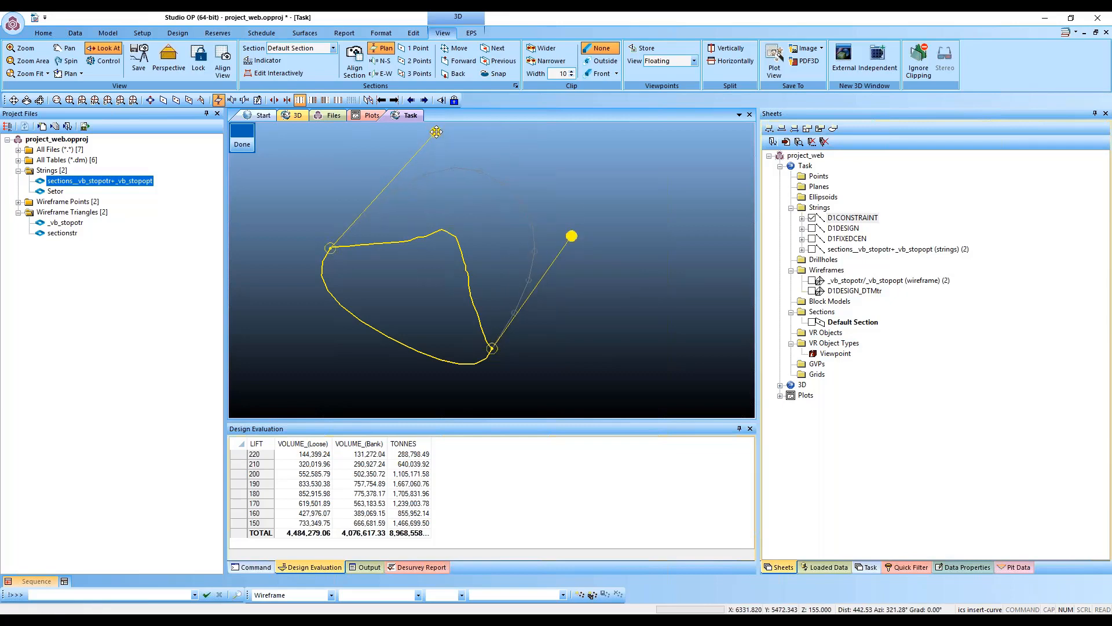
click(241, 144)
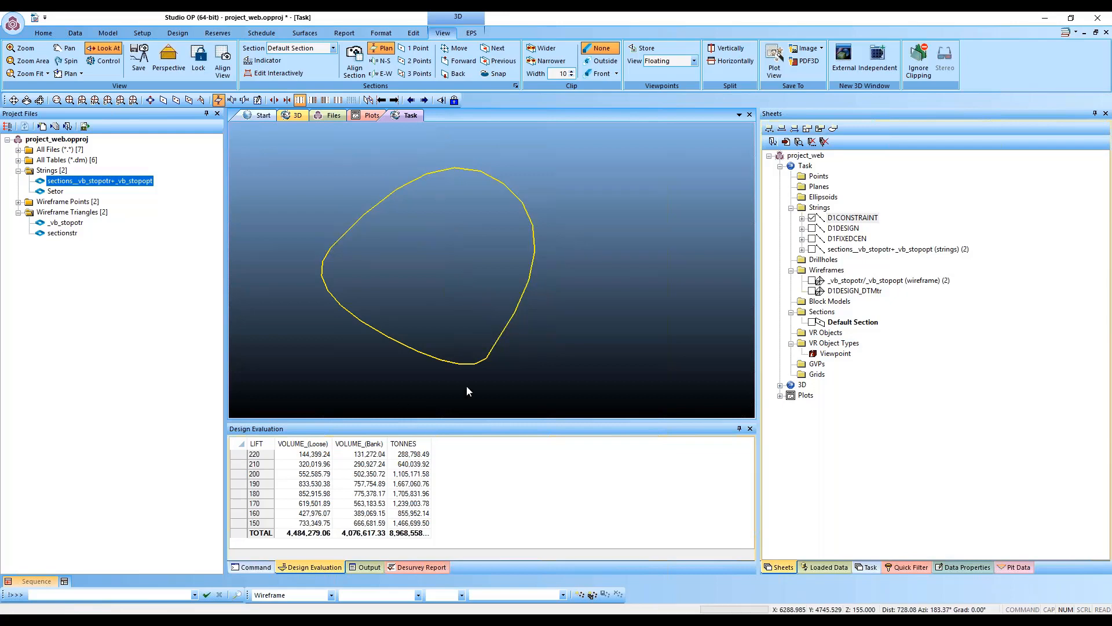
Step: Recalculate the dump design strings from the reshaped constraint string
click(783, 568)
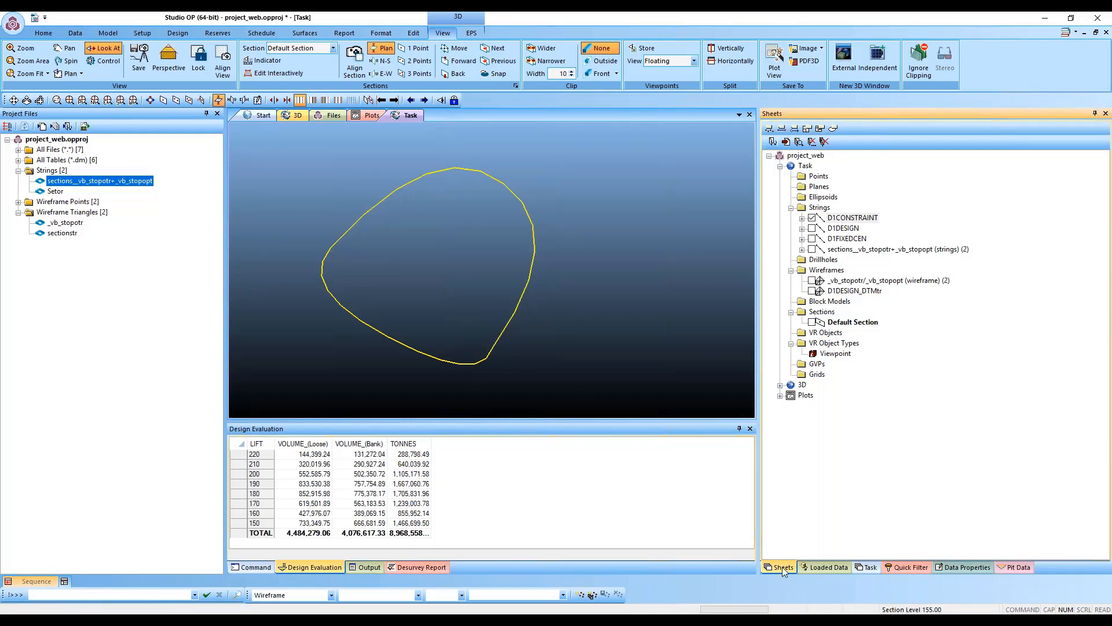
click(868, 569)
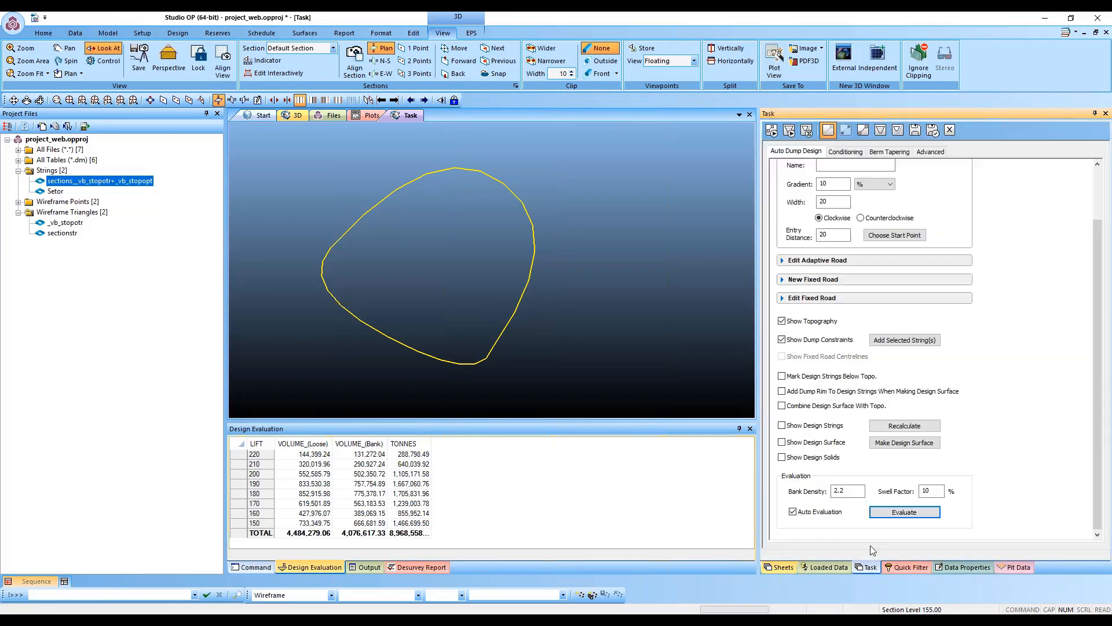
click(895, 430)
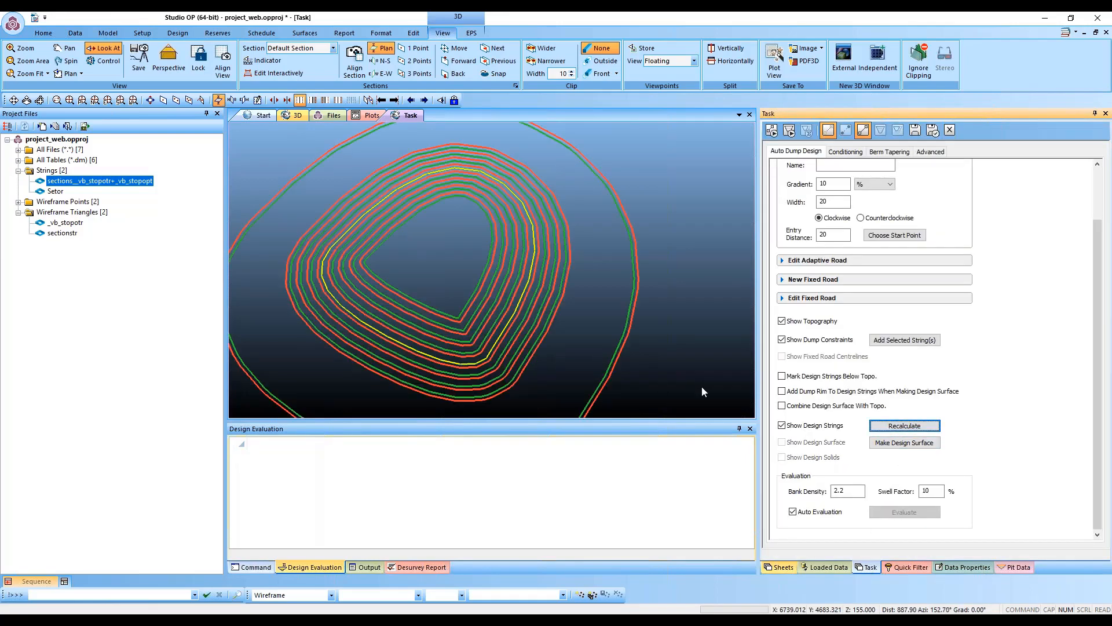
Step: Make the dump design surface, and remake it with Combine Design Surface With Topo enabled
click(904, 443)
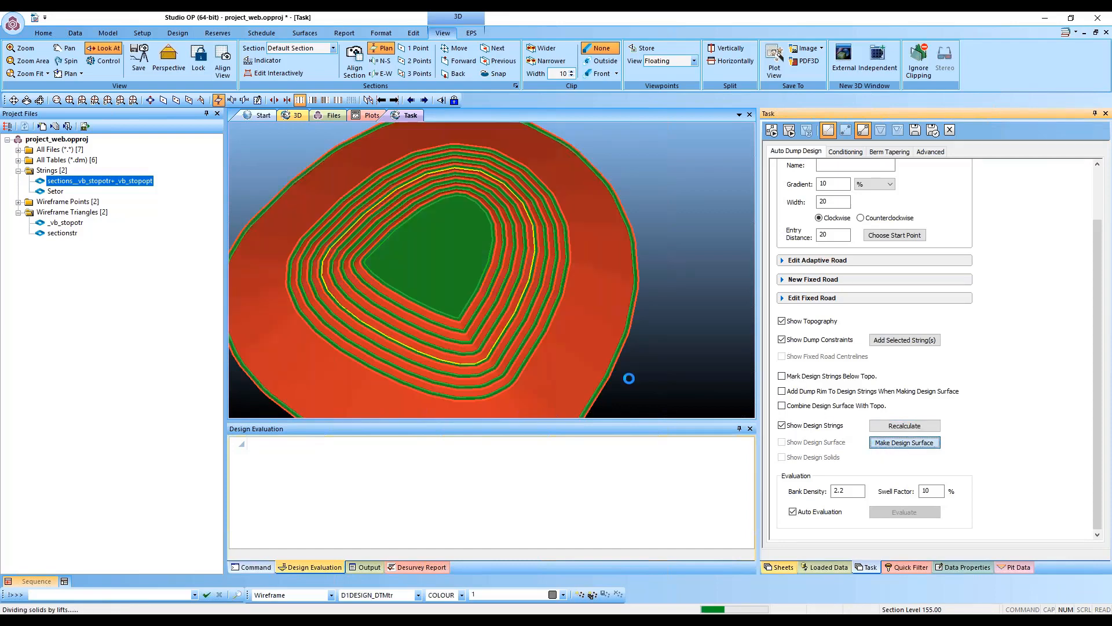
click(783, 406)
click(904, 443)
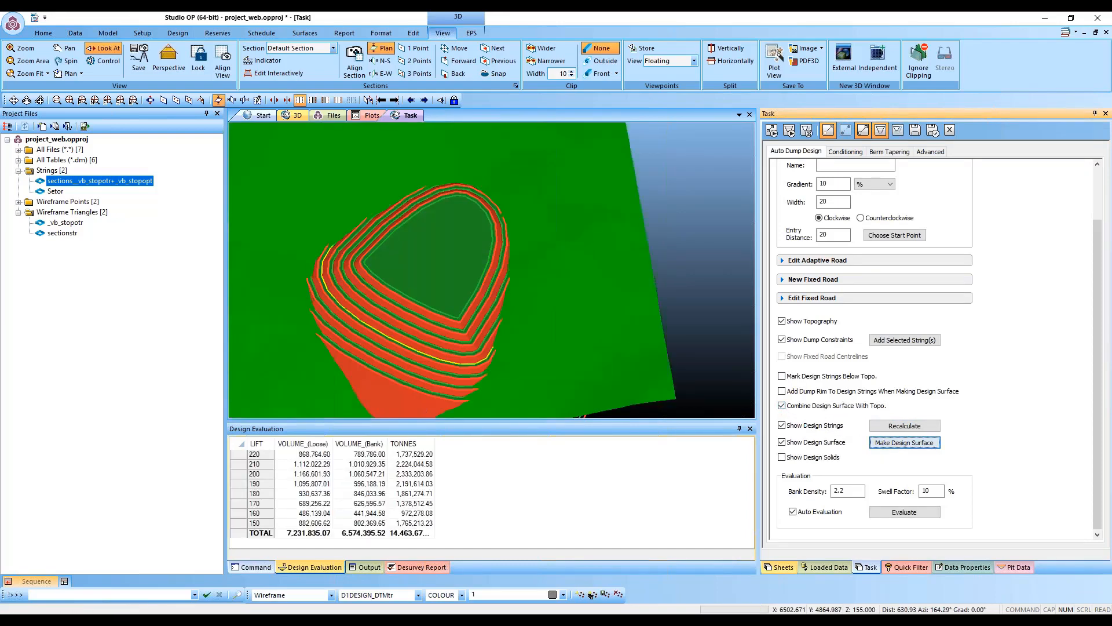
shift+drag(541, 331, 479, 318)
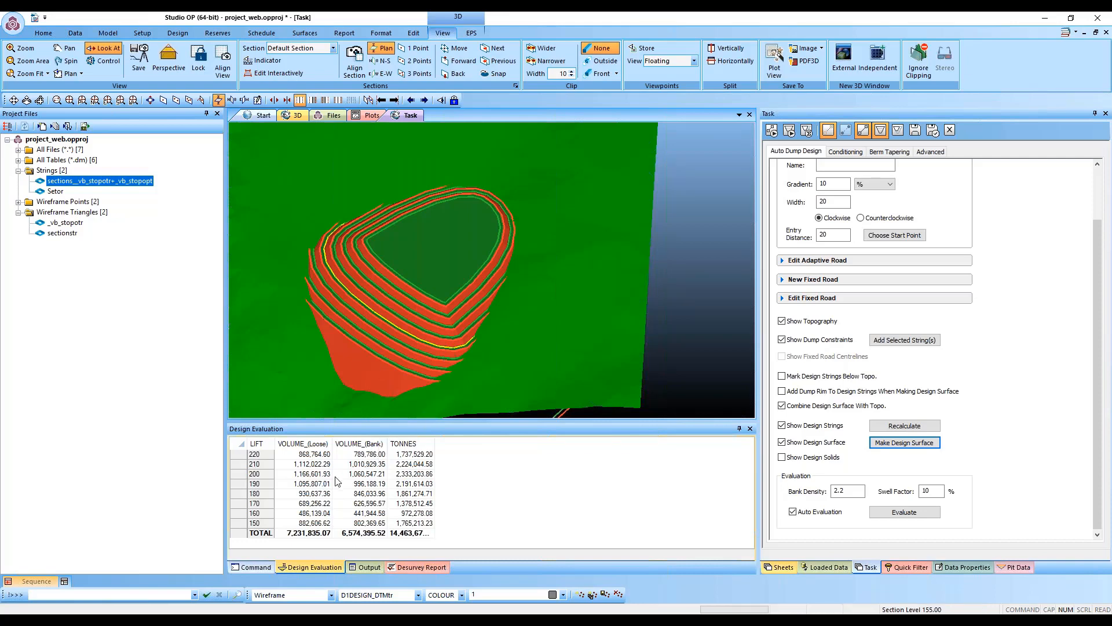
Step: Try the Top-Down design direction for Pilha 1: regenerate the design strings, make the design surface and inspect the resulting dump
scroll(1096, 356, up, 2)
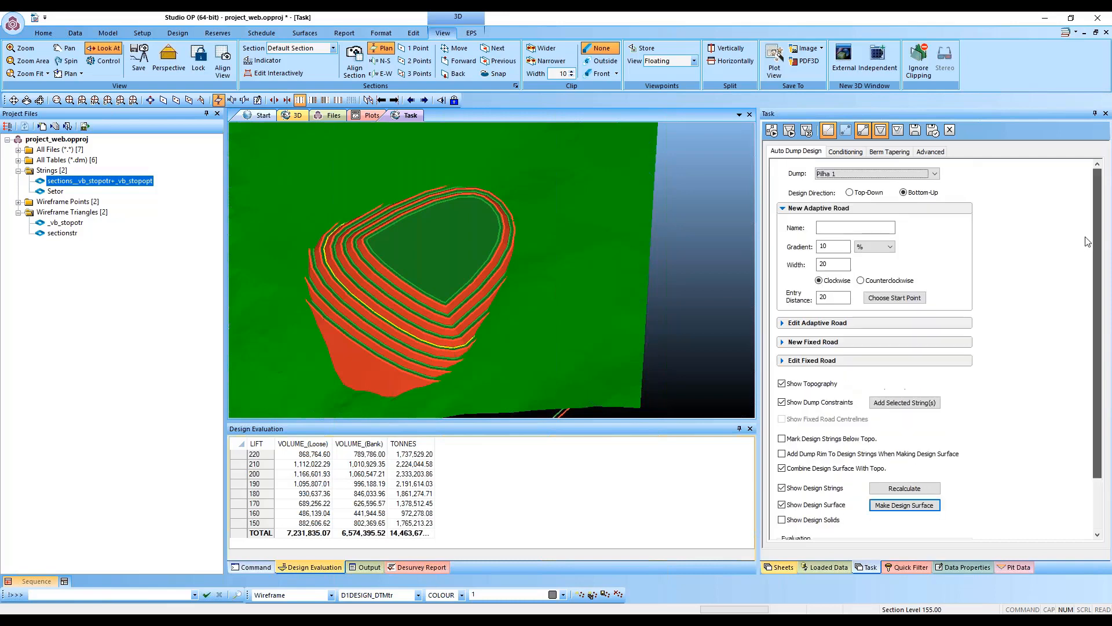
click(850, 193)
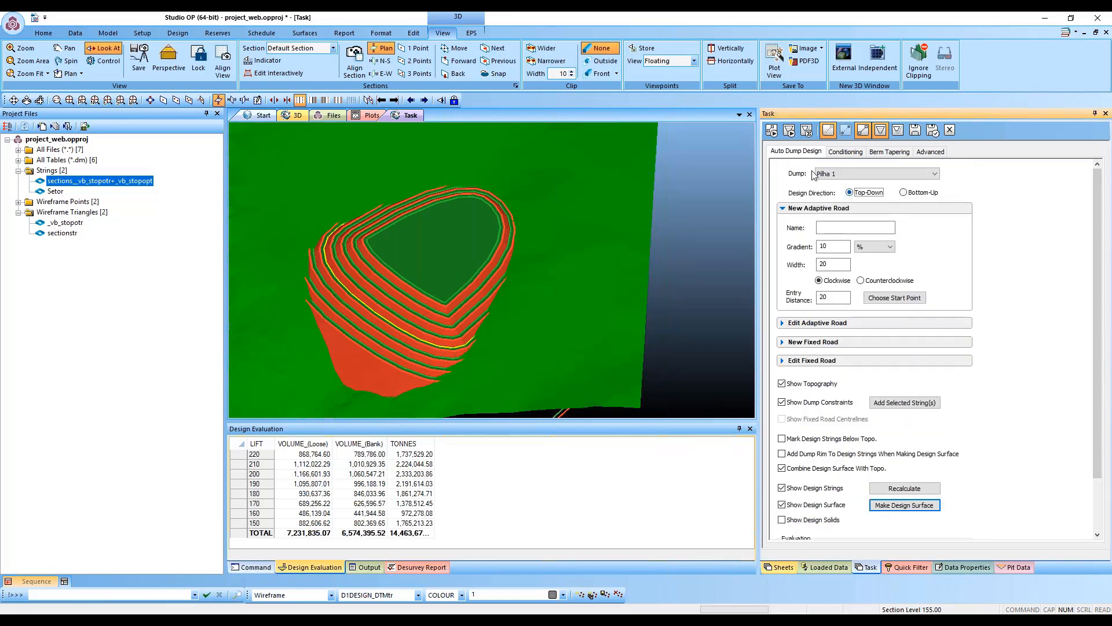
click(771, 130)
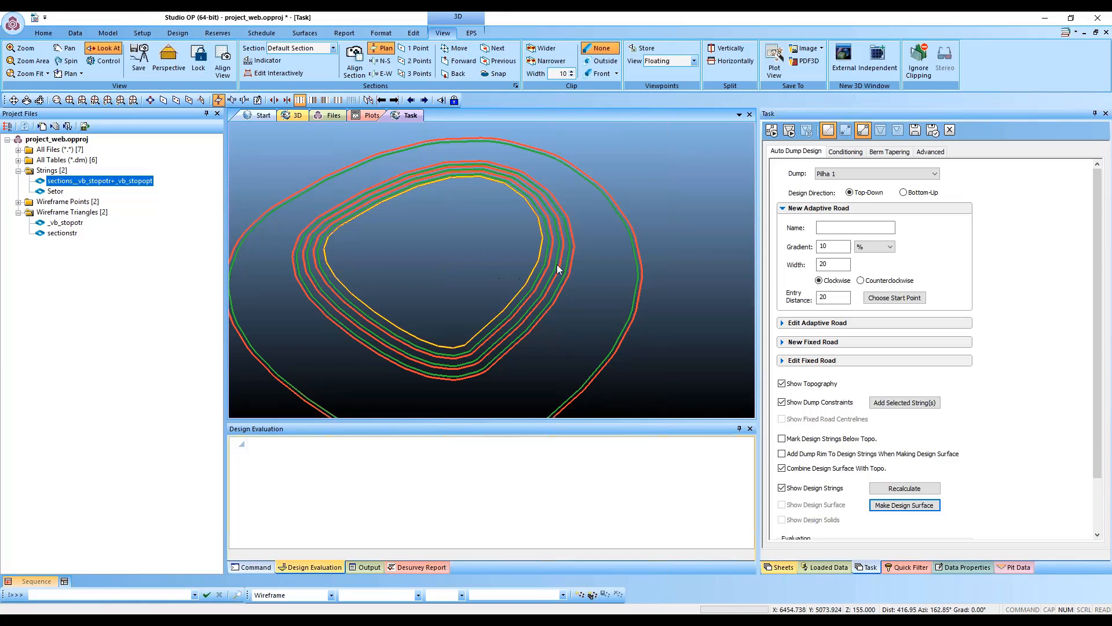
click(896, 506)
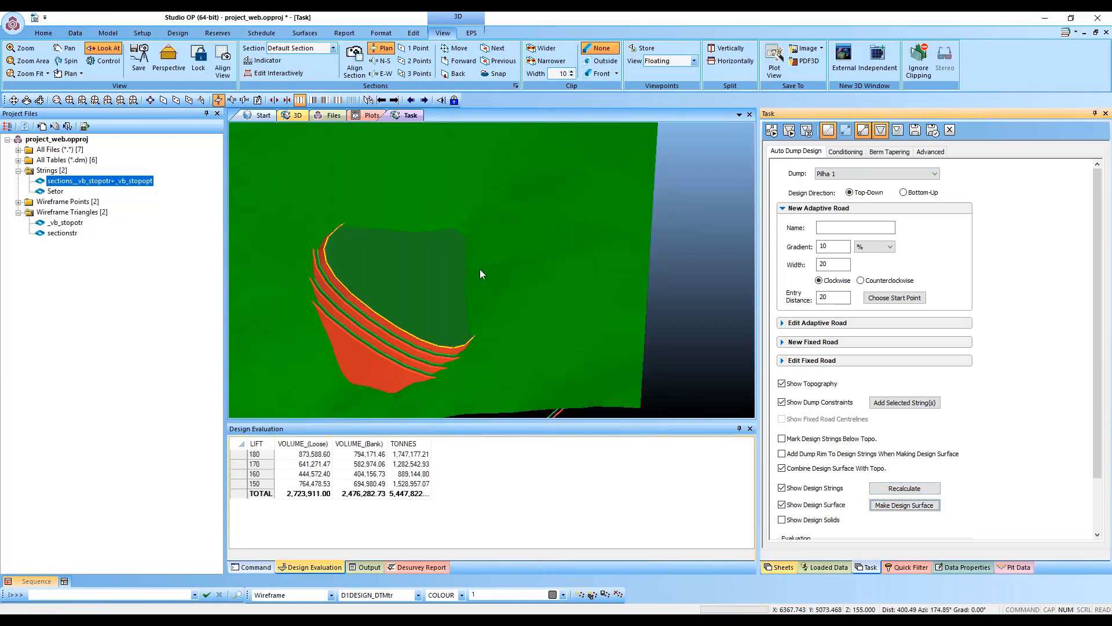
drag(451, 327, 458, 315)
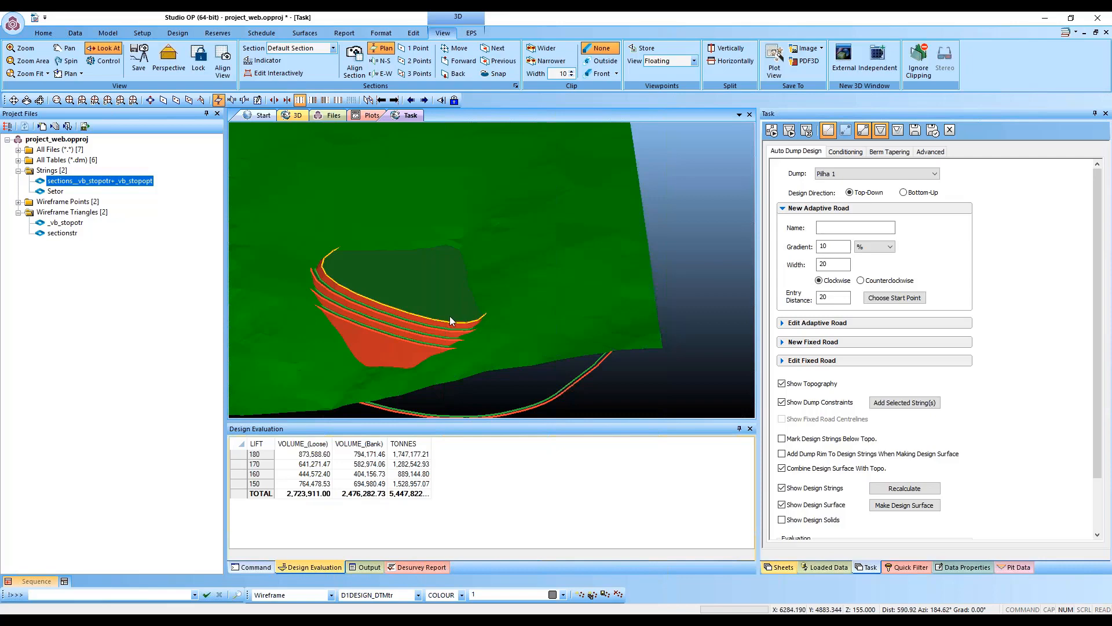
drag(449, 315, 351, 238)
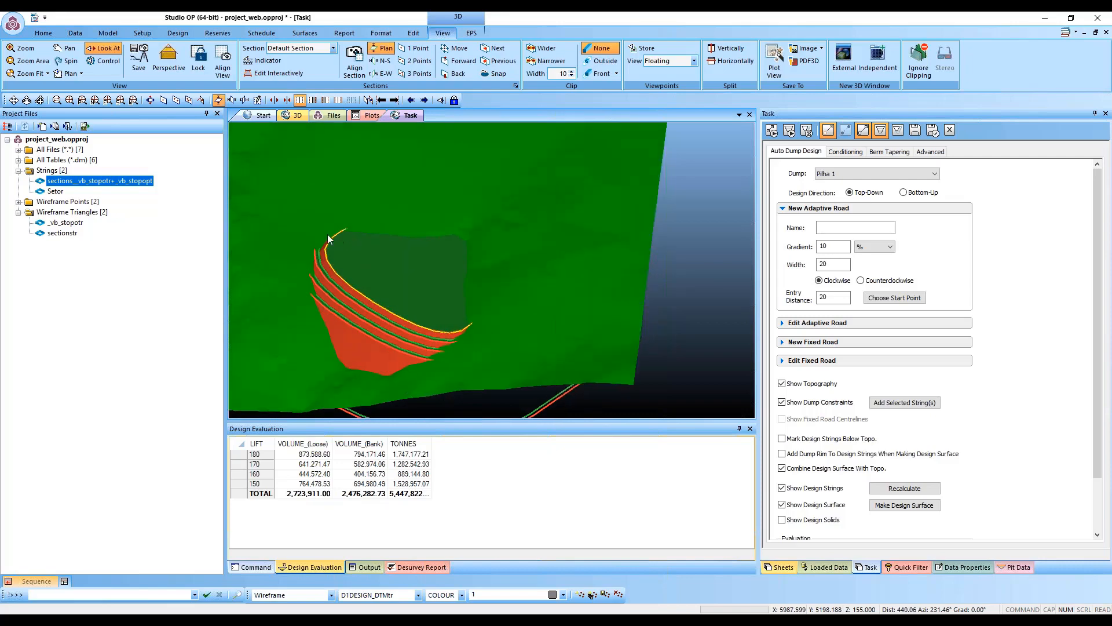
drag(408, 291, 463, 289)
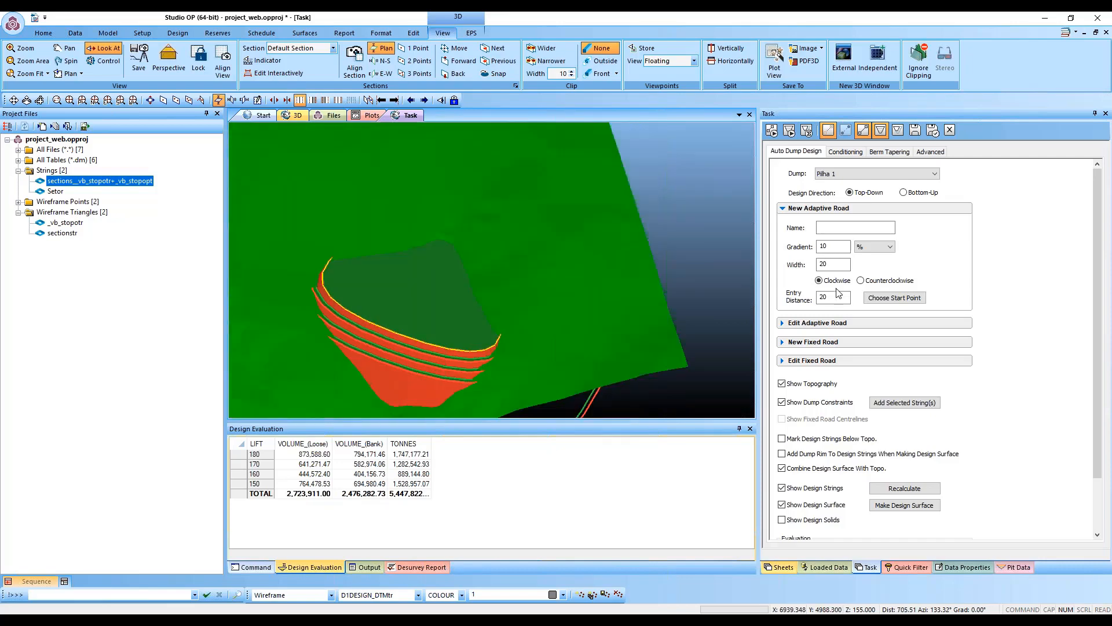
Step: Set the design direction to Bottom-Up, recalculate the design strings and make the design surface again
click(903, 193)
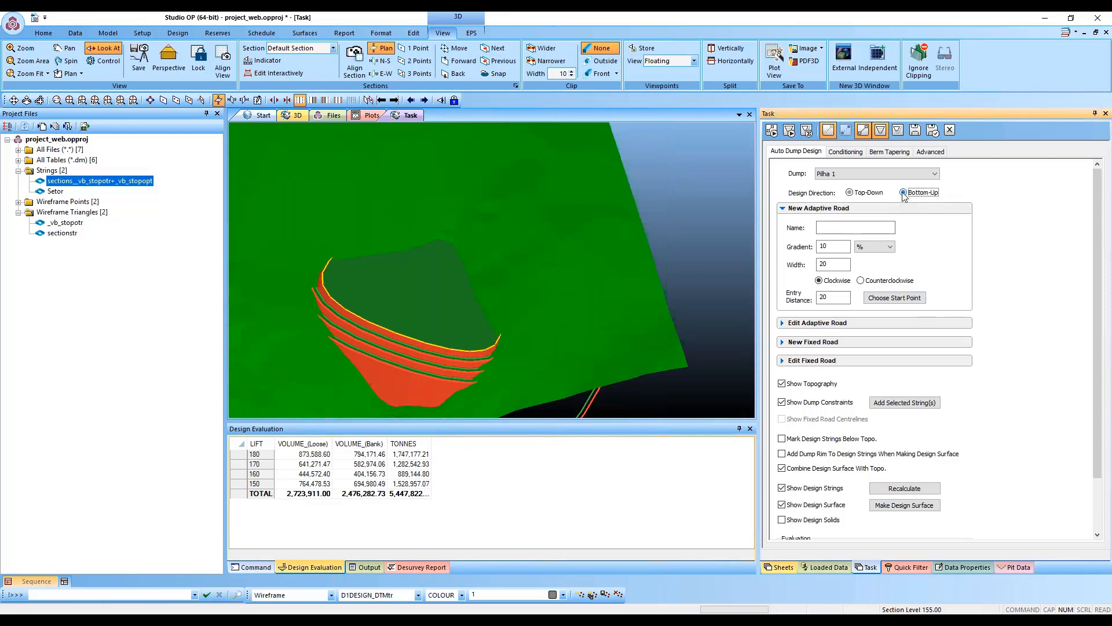
click(903, 489)
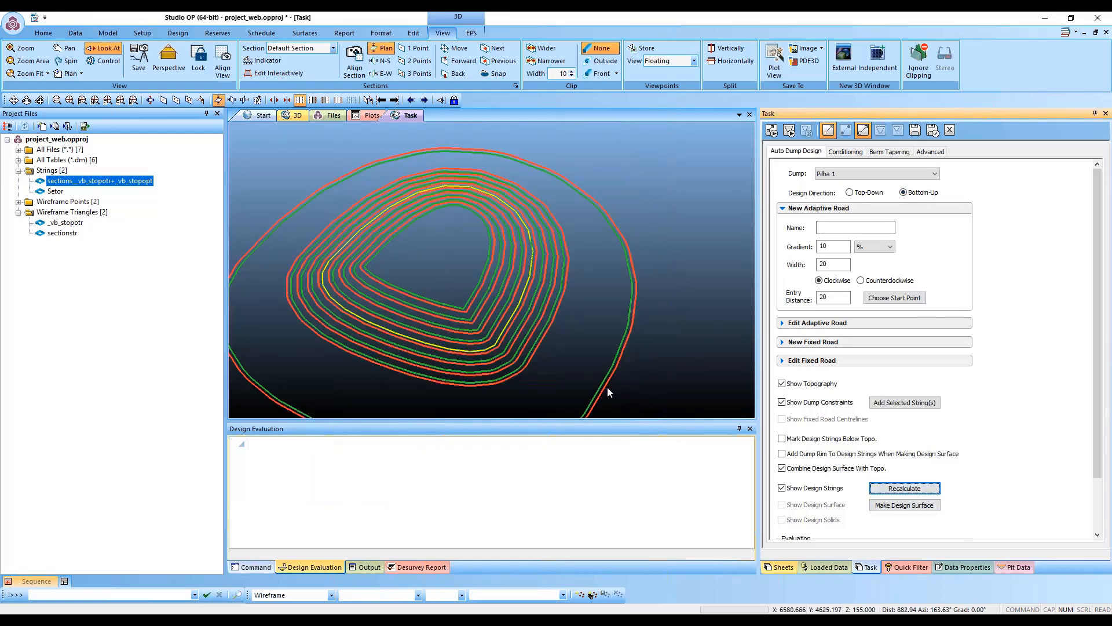
mouse_move(479, 285)
shift+mouse_down()
mouse_move(473, 302)
mouse_move(494, 266)
mouse_move(496, 279)
shift+mouse_up()
click(895, 505)
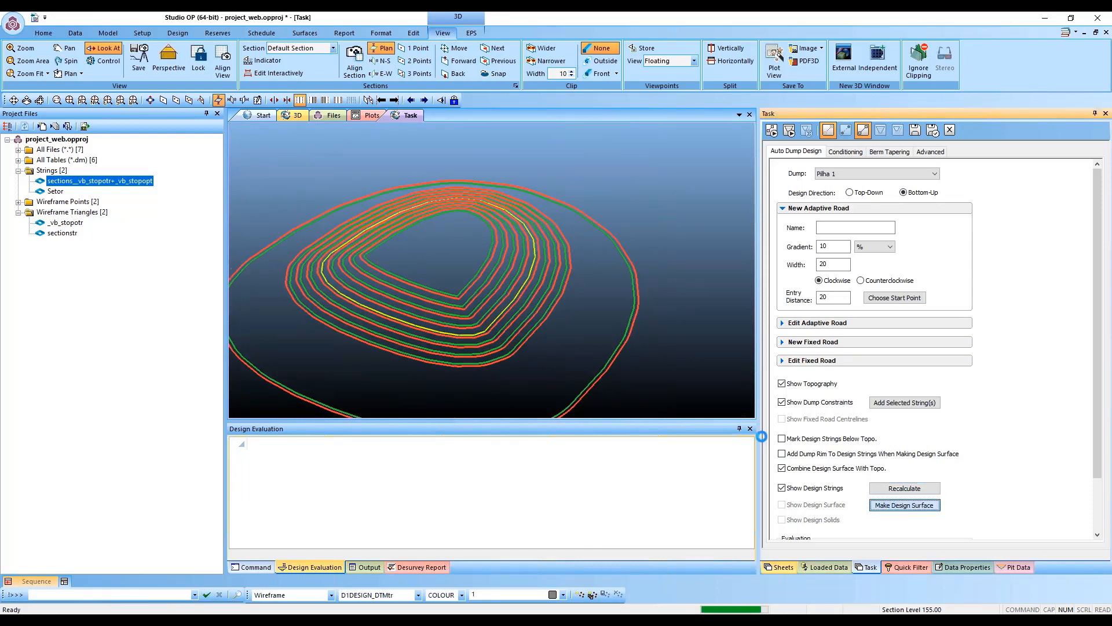
shift+drag(419, 267, 454, 307)
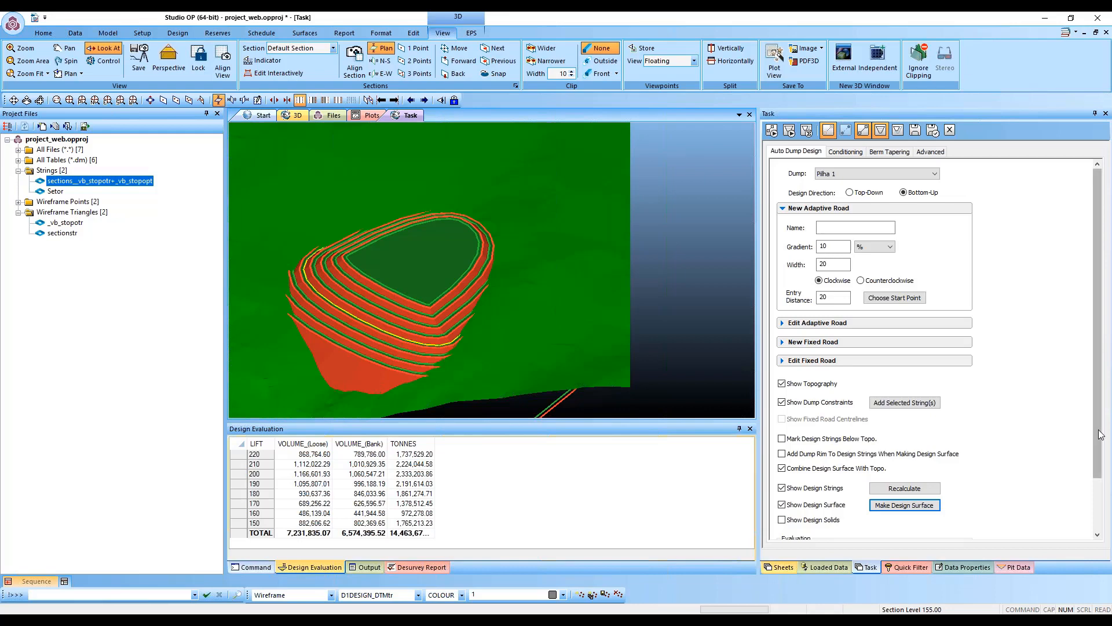
drag(1094, 429, 1082, 408)
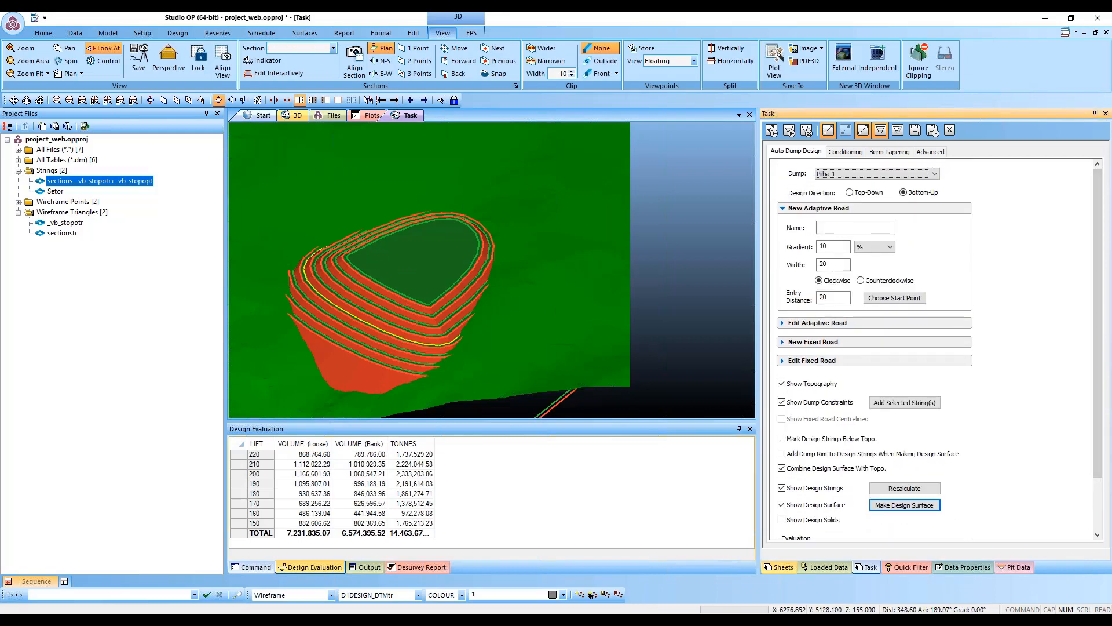
middle_drag(587, 302, 593, 276)
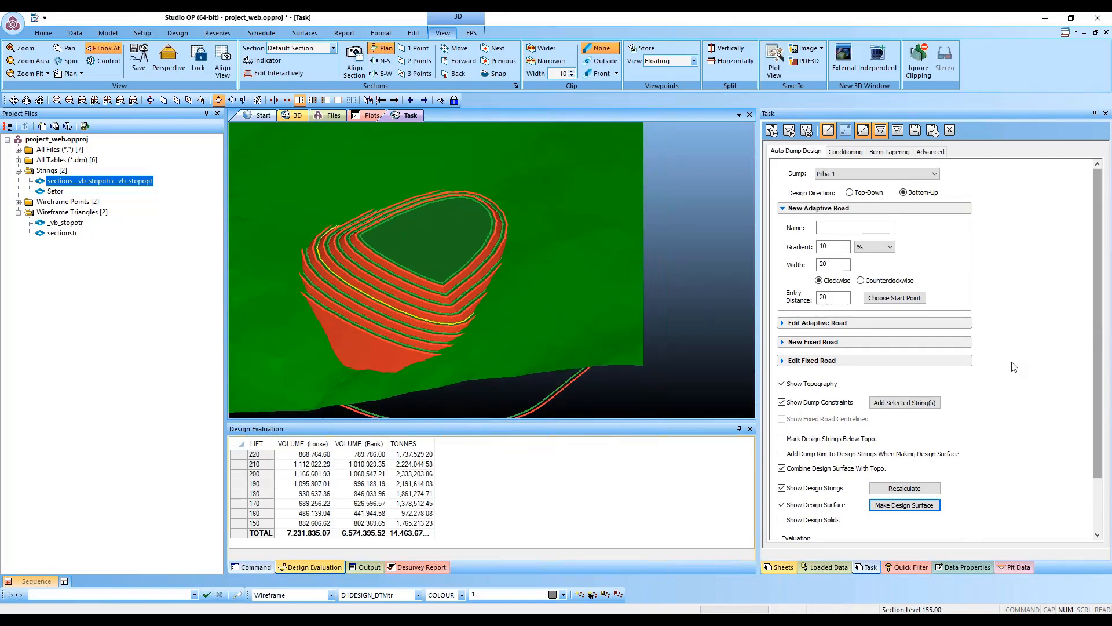
Step: Hide the topography, design surface and design strings, and disable combining the design surface with the topography
click(781, 383)
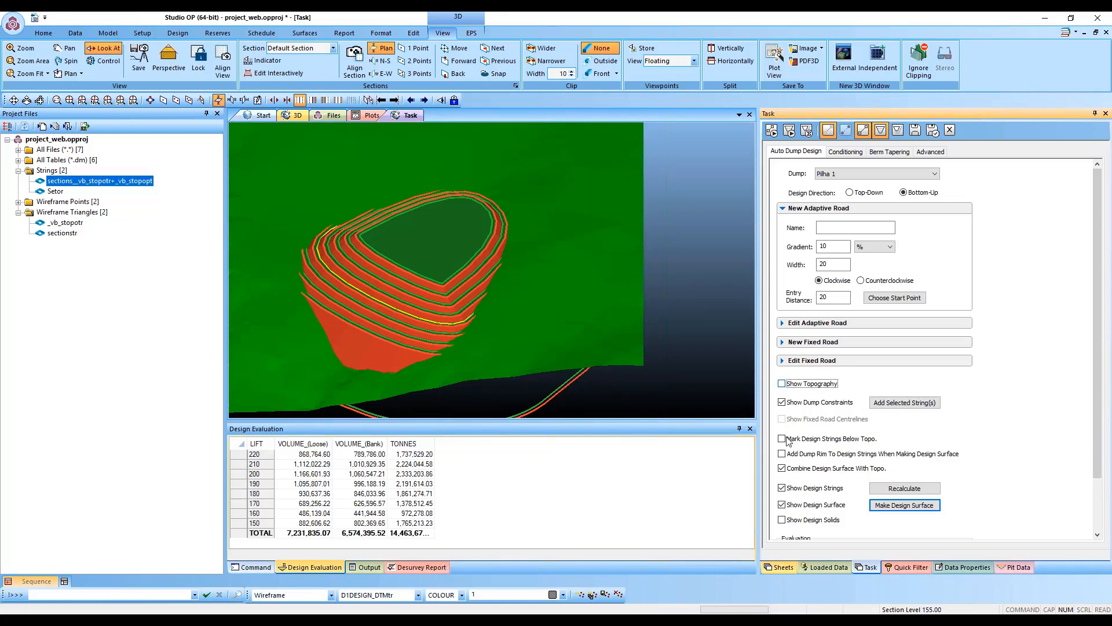
click(781, 505)
click(781, 487)
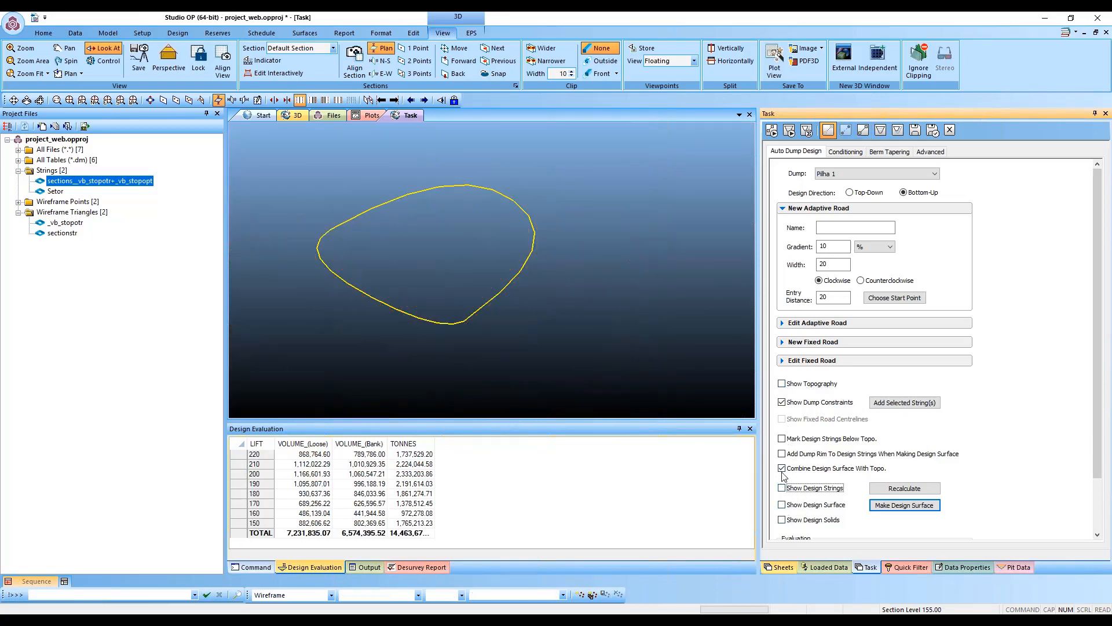
click(781, 468)
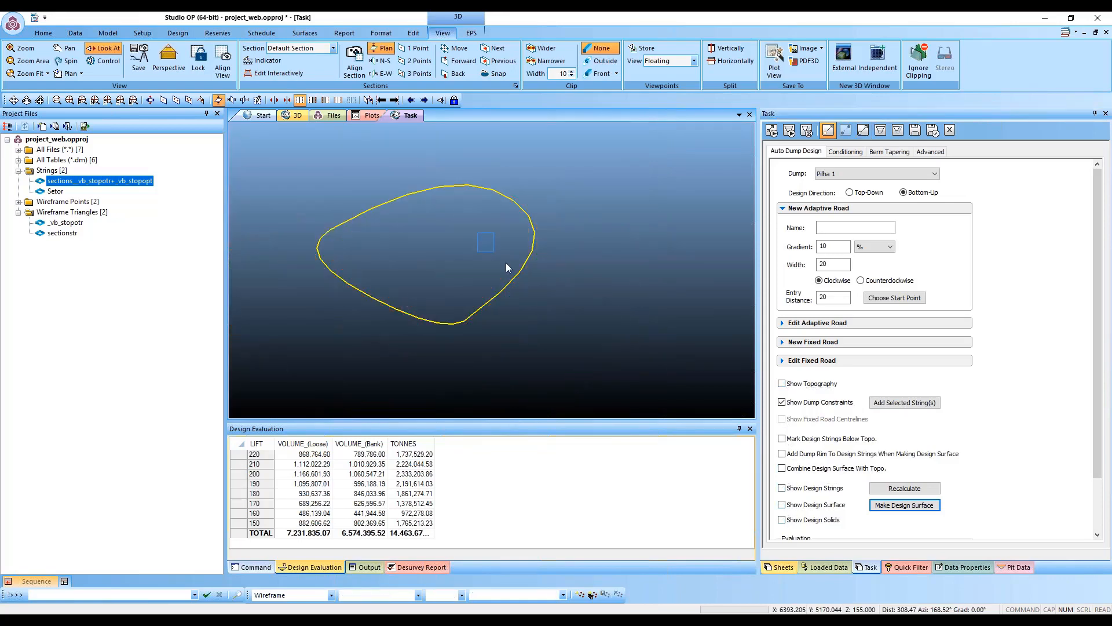
Step: Copy the constraint string with translate-string-opt, using a Z translation distance of 10 and keeping the original string
click(537, 293)
shift+drag(589, 241, 585, 264)
text(tra translate-string-opt)
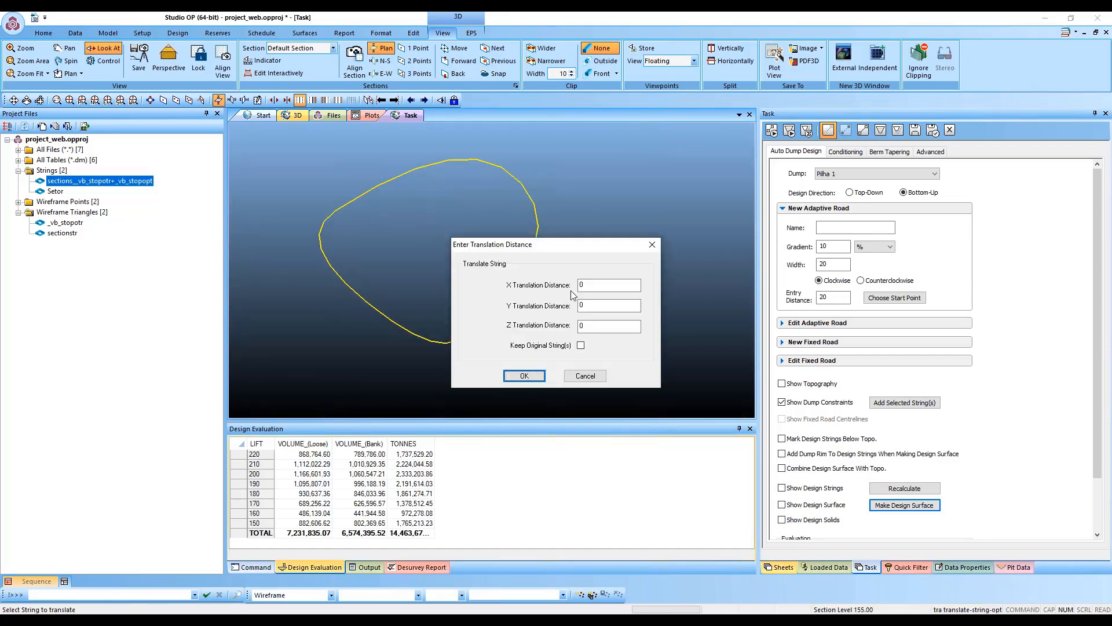
click(581, 345)
double_click(588, 326)
text(10)
click(543, 380)
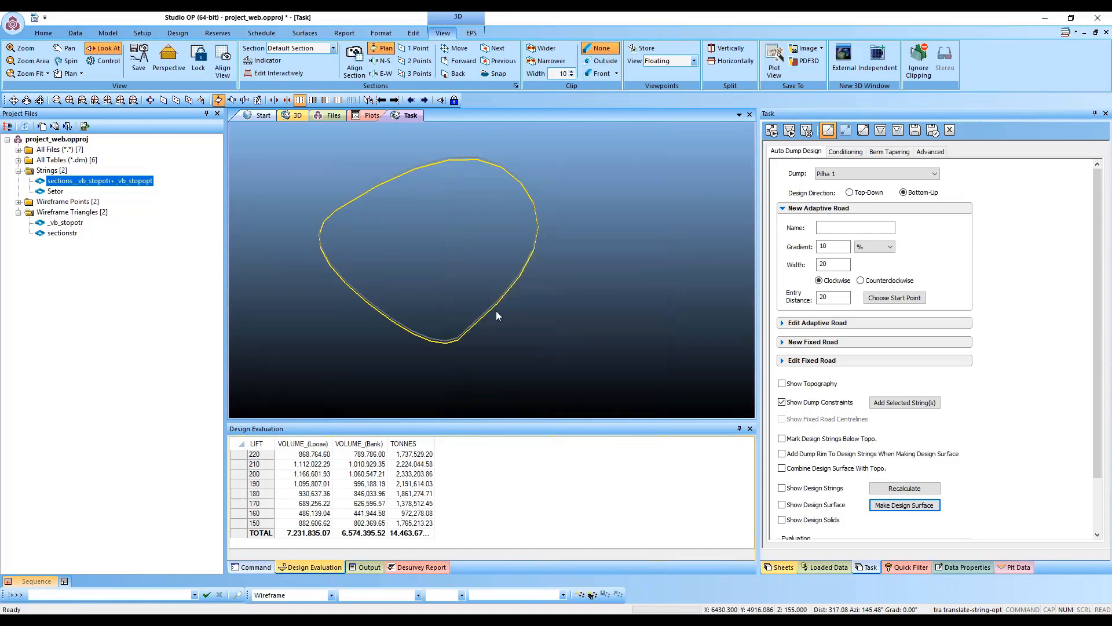
Step: Try an inserted curve along the raised constraint string's northeast side, keeping the default control points, and undo it
mouse_move(502, 304)
shift+mouse_down()
mouse_move(498, 279)
mouse_move(541, 273)
mouse_move(529, 307)
mouse_move(556, 278)
mouse_move(534, 291)
mouse_move(543, 290)
shift+mouse_up()
click(449, 302)
key(i)
key(c)
key(s)
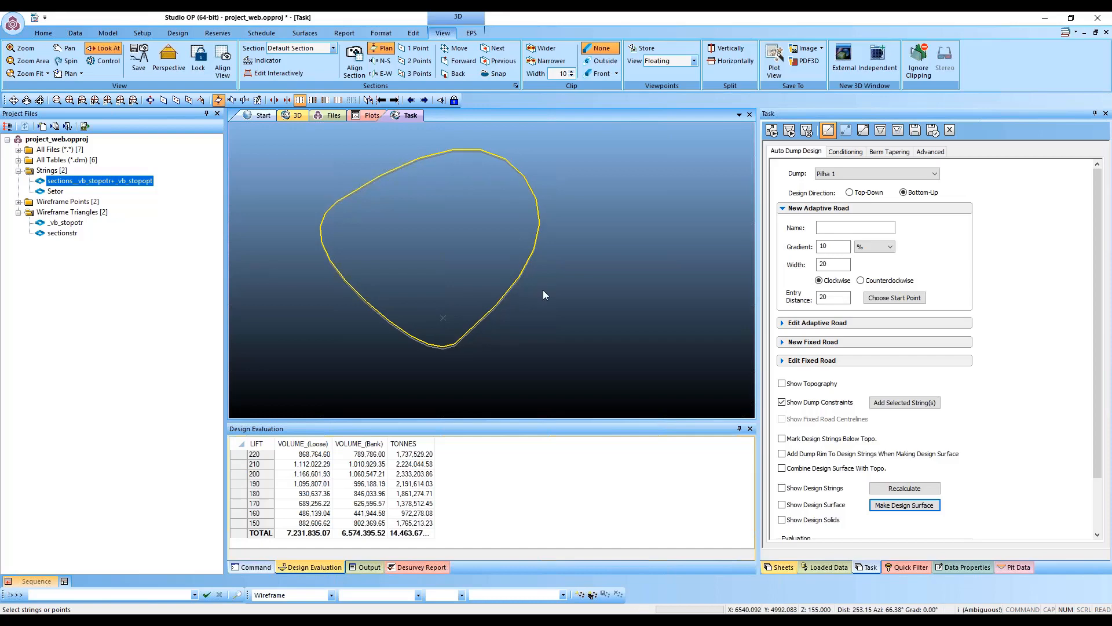
click(408, 165)
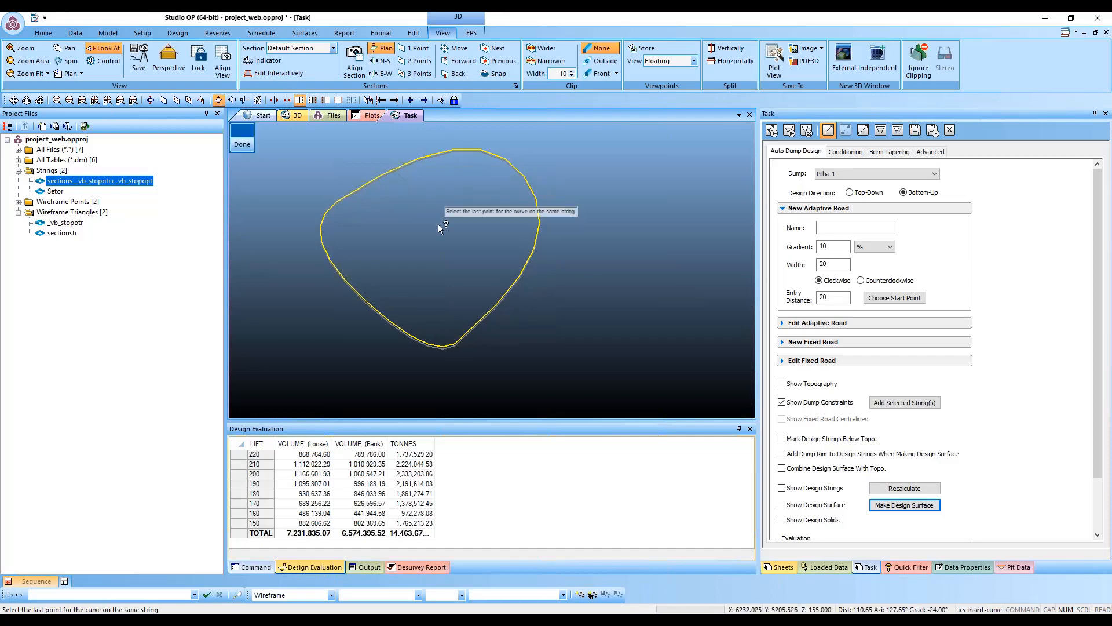
click(499, 295)
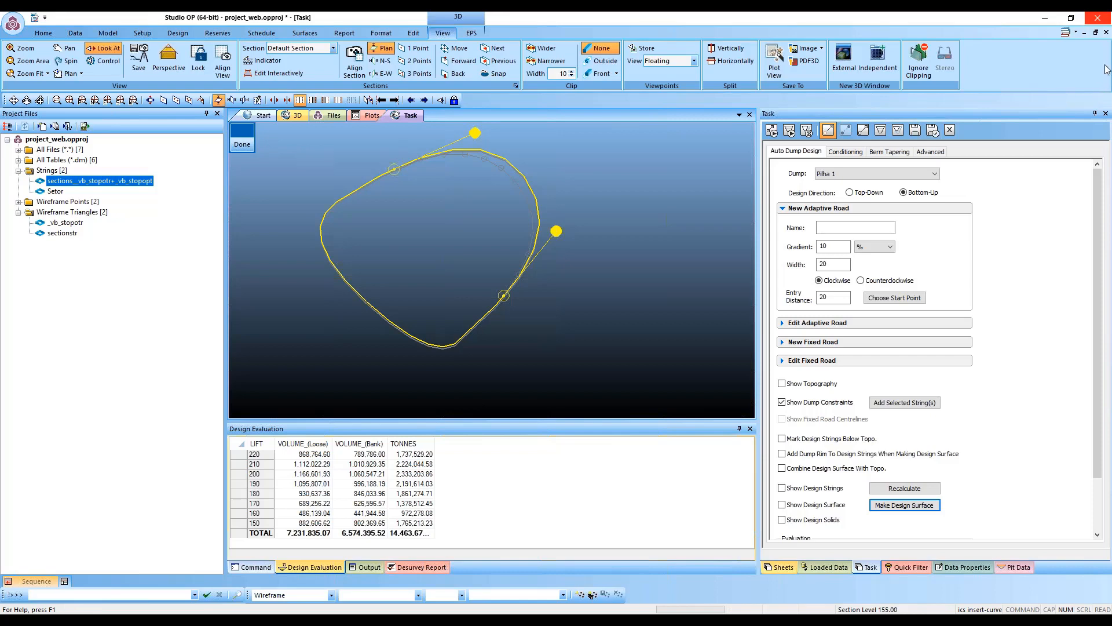
click(242, 140)
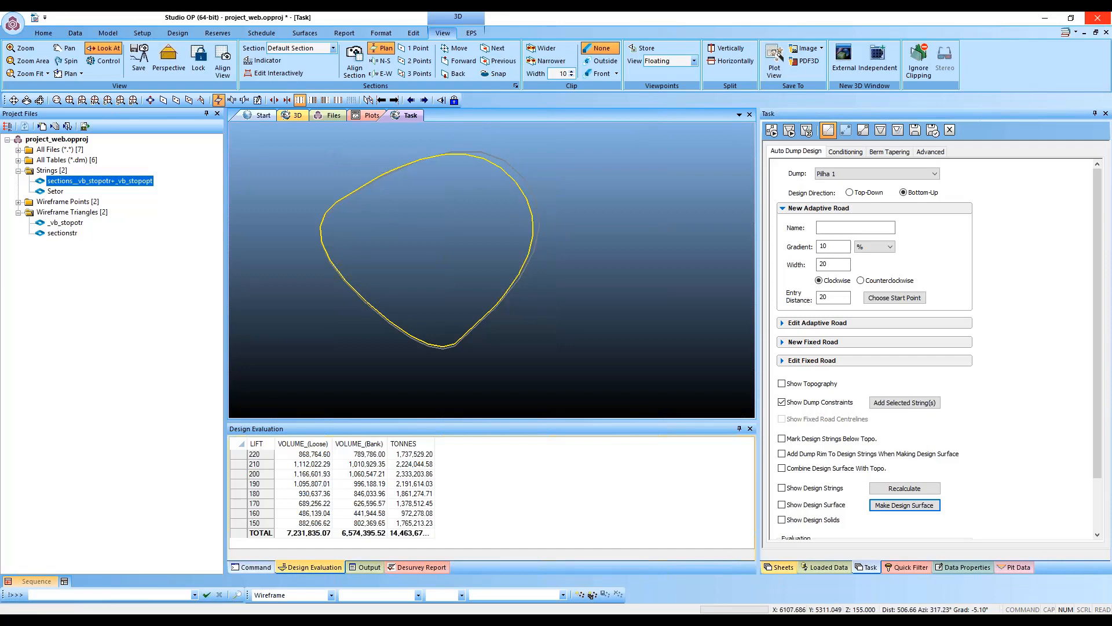
key(ctrl+z)
Step: Insert a curve on the raised constraint string between its southeast side and its northwest corner, spanning the southwest side
key(s)
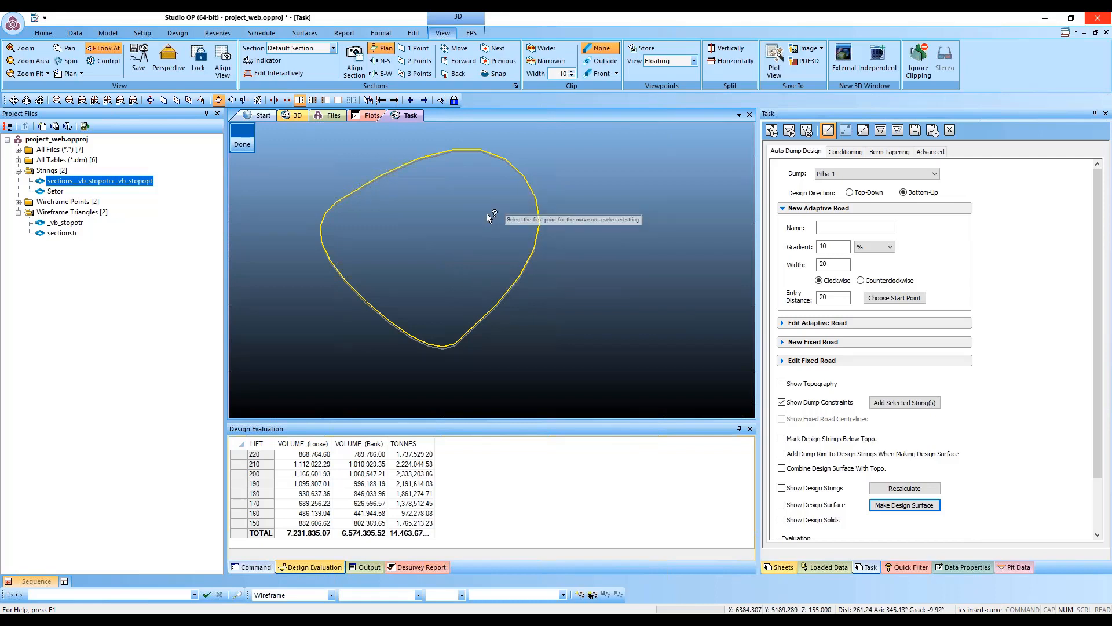
shift+drag(523, 260, 502, 224)
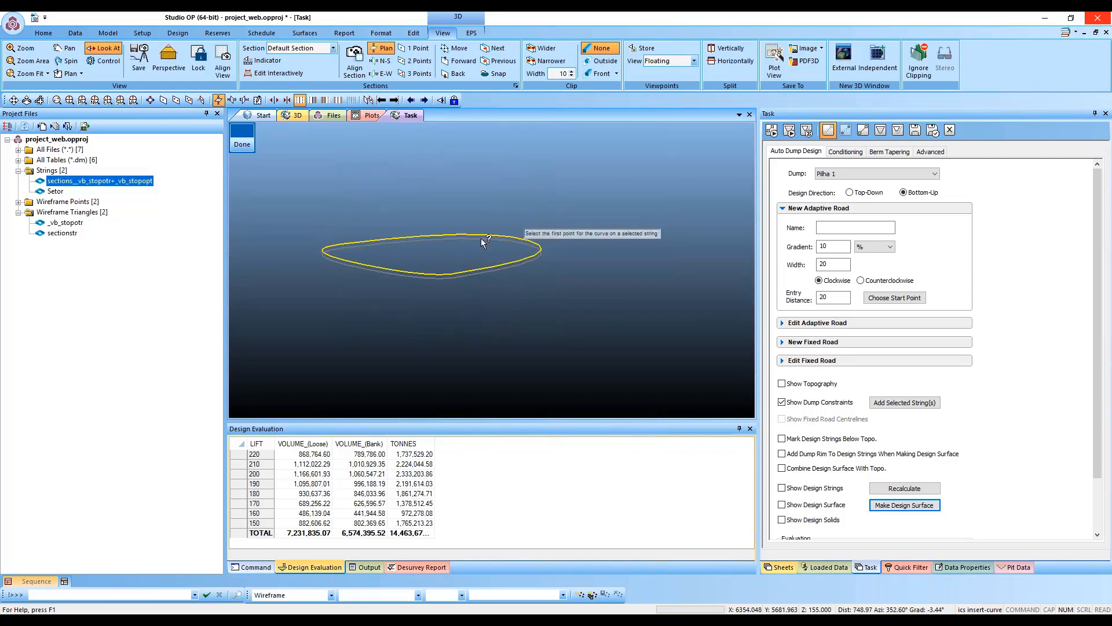
scroll(429, 271, up, 4)
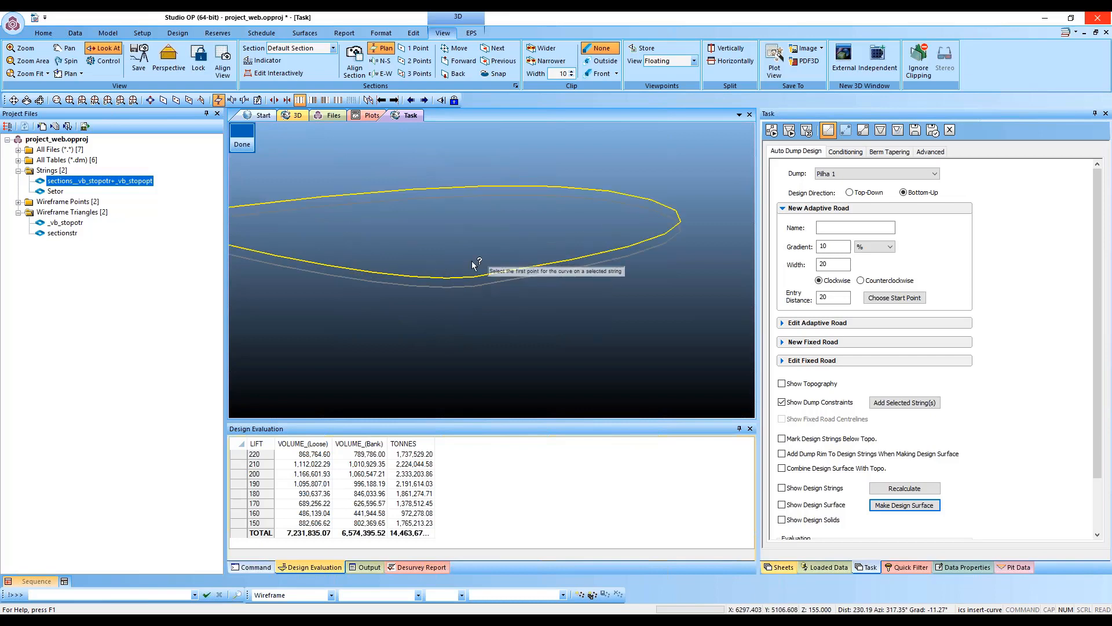
shift+drag(514, 210, 477, 282)
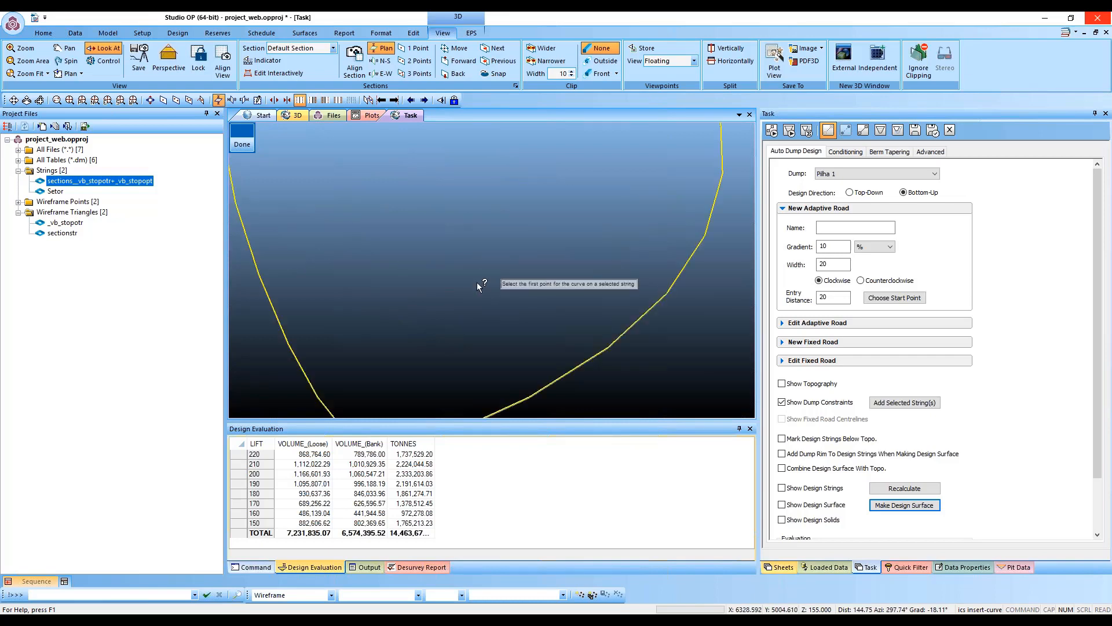
scroll(478, 282, down, 4)
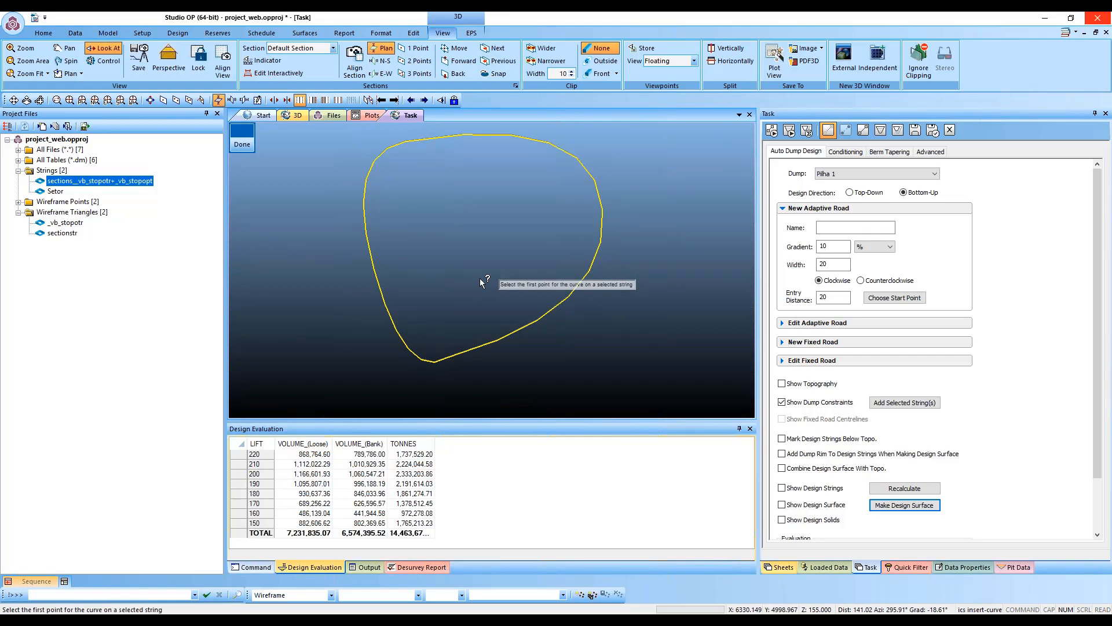
click(536, 320)
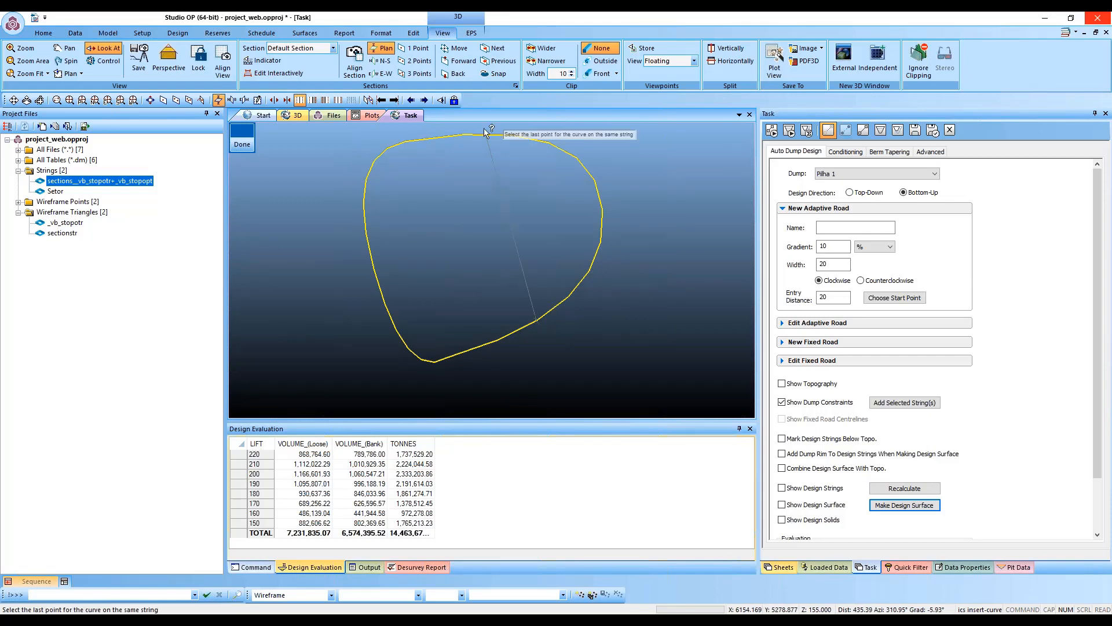
click(405, 141)
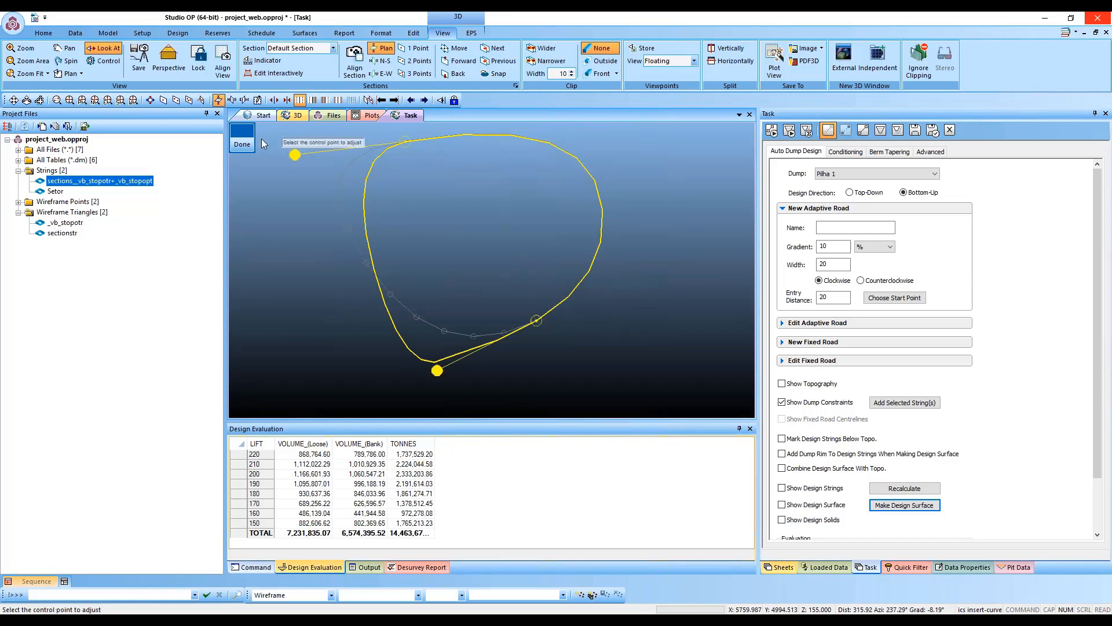
Step: Reshape the inserted curve by pulling both control points inward across the southwest side, accept it, and delete the northwest corner point
click(295, 156)
drag(453, 184, 444, 190)
drag(437, 370, 463, 311)
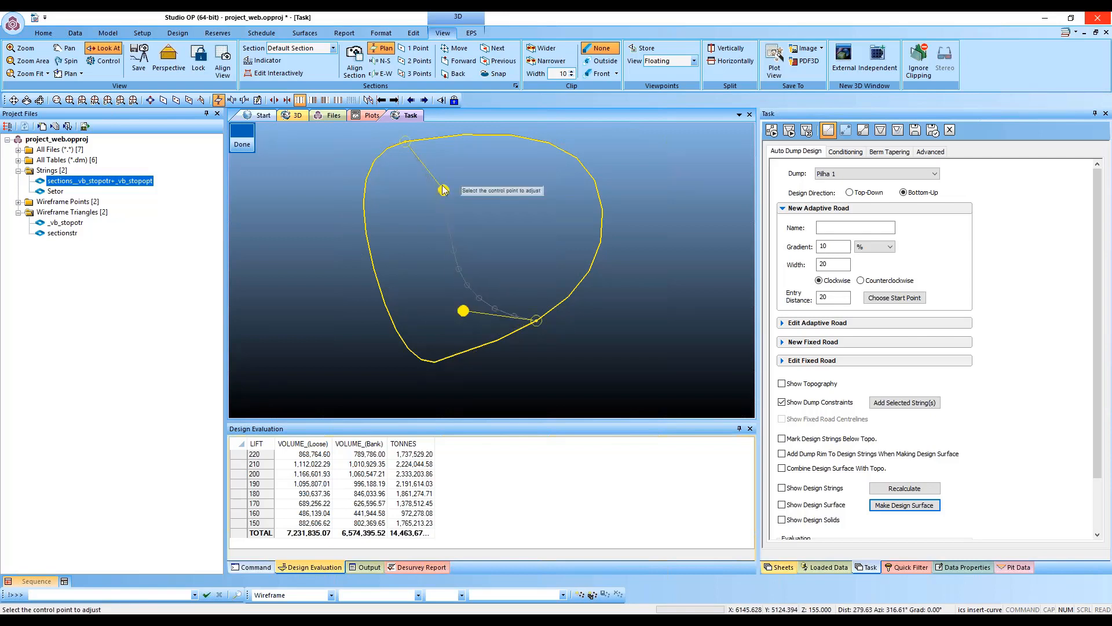
click(443, 190)
click(383, 196)
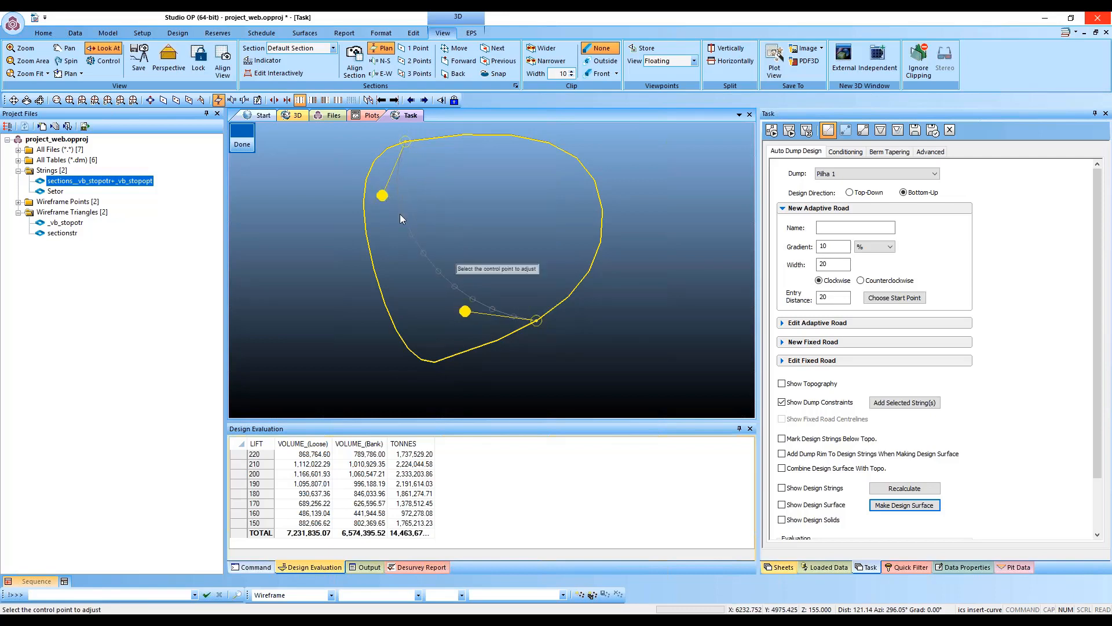
drag(382, 195, 403, 212)
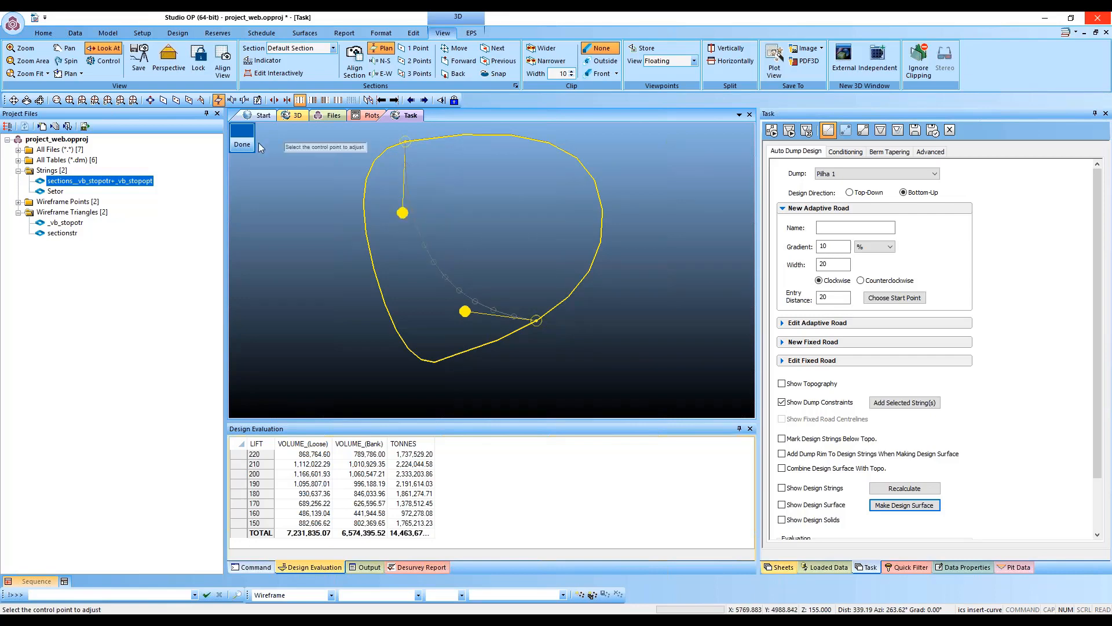
click(253, 142)
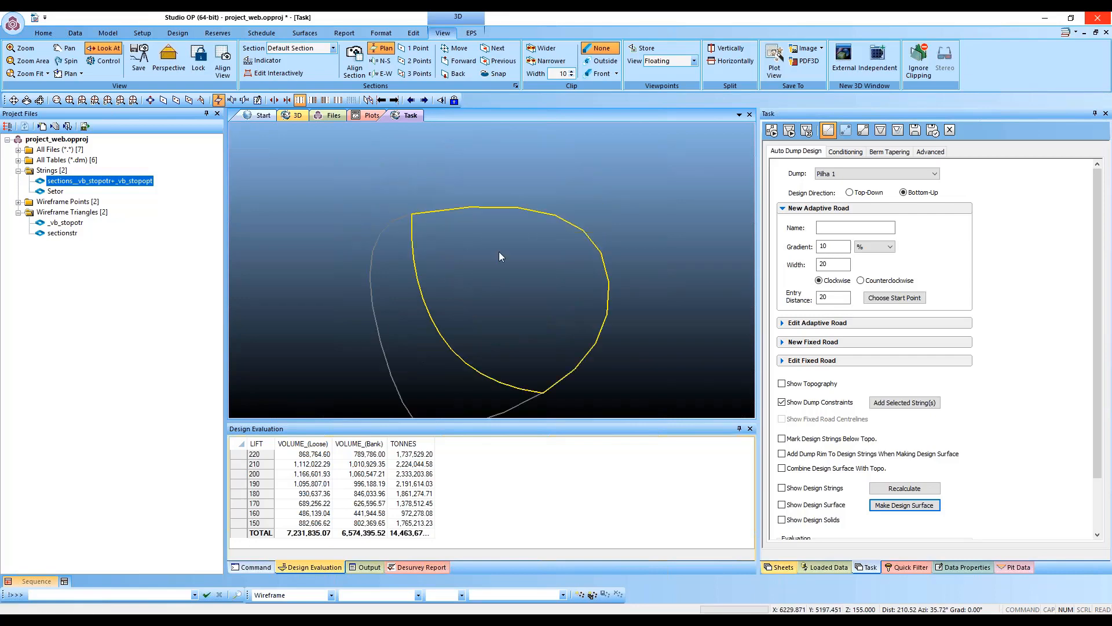
key(o)
click(412, 212)
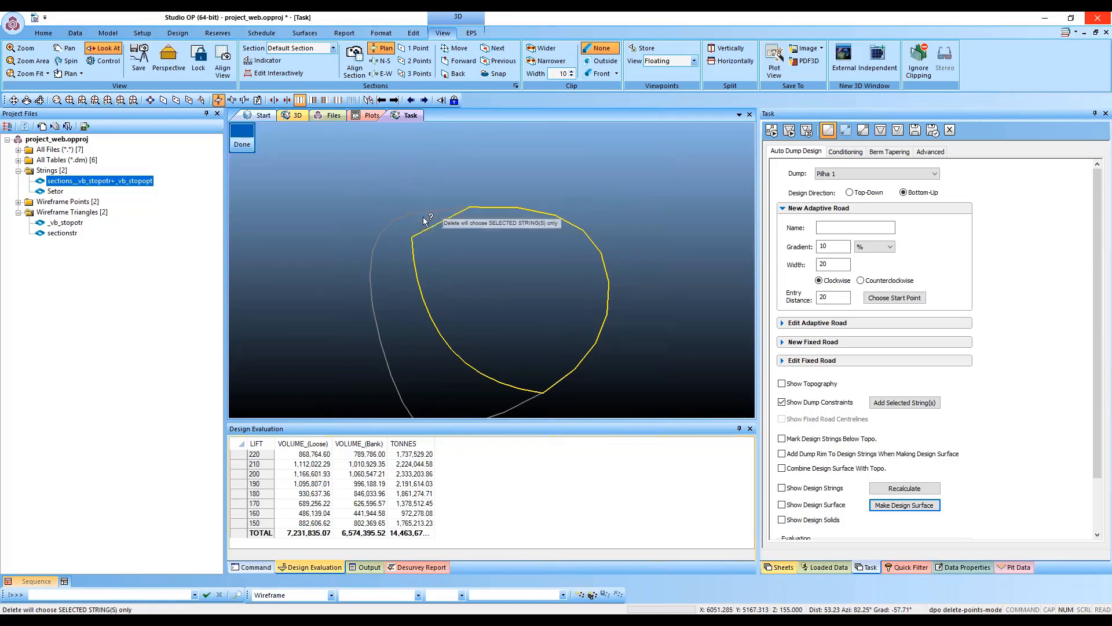
Step: Try inserting a point on the raised string's northwest edge and undo it
key(i)
key(p)
key(o)
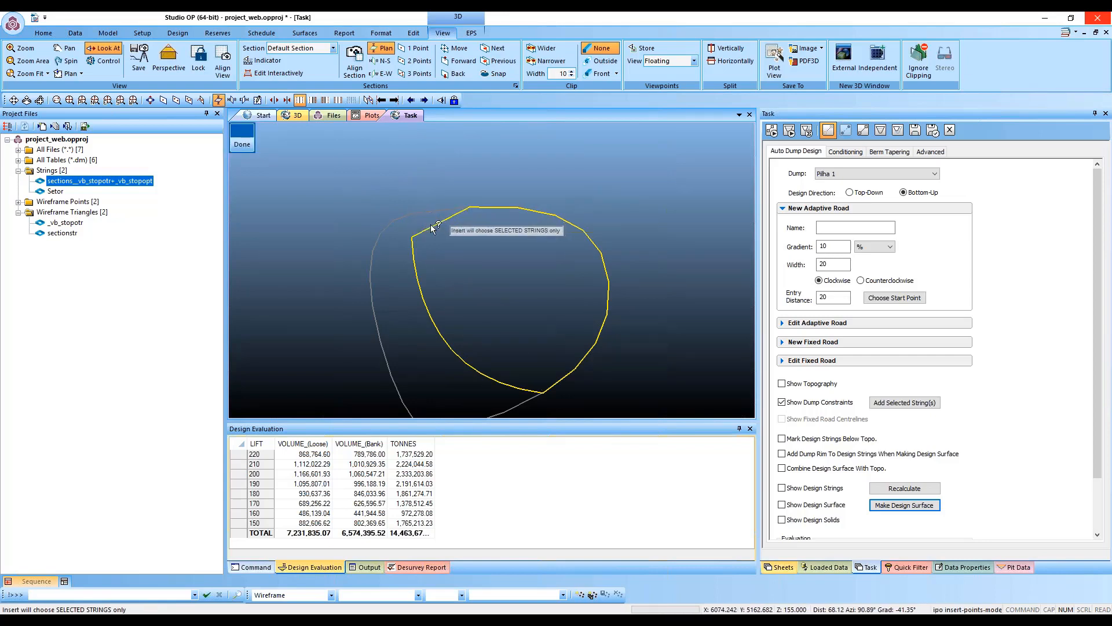
click(431, 224)
click(433, 219)
key(ctrl+z)
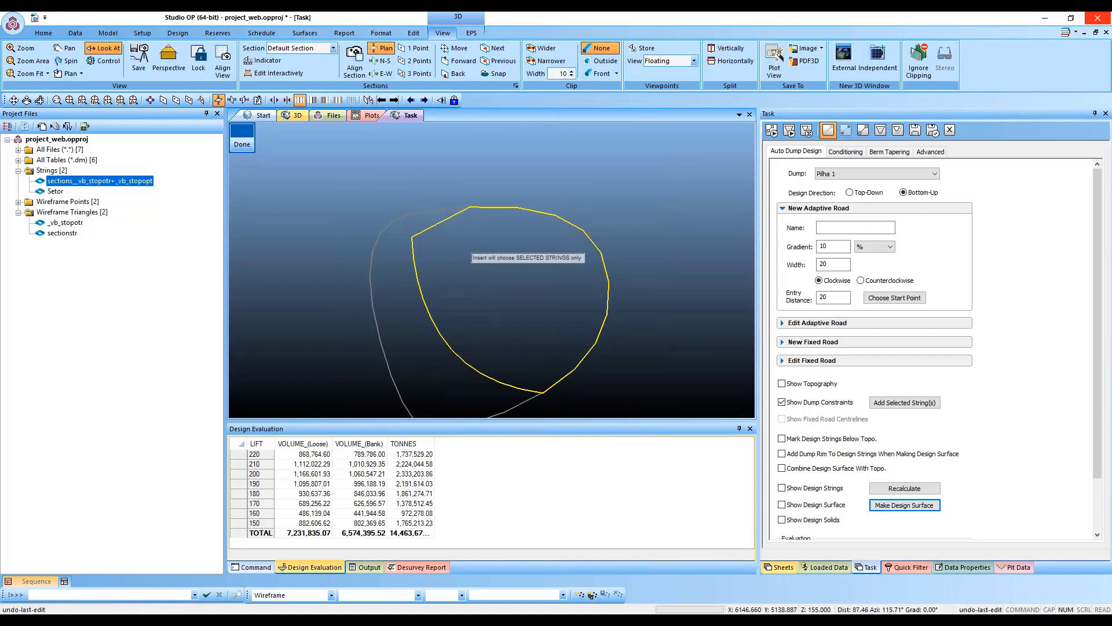
key(Escape)
key(i)
key(c)
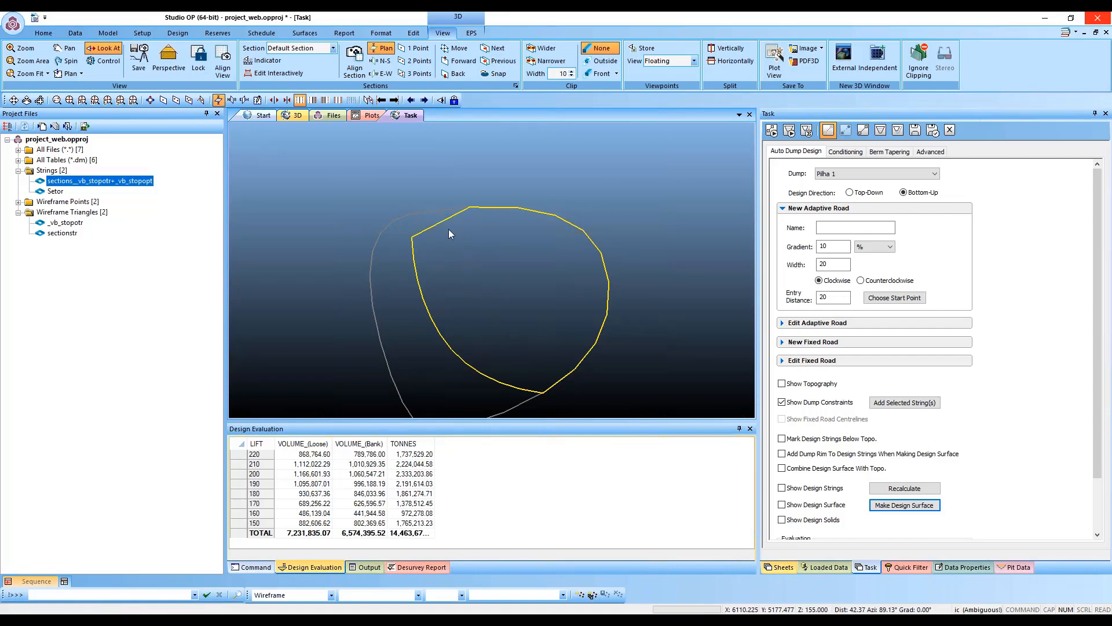
key(s)
click(471, 207)
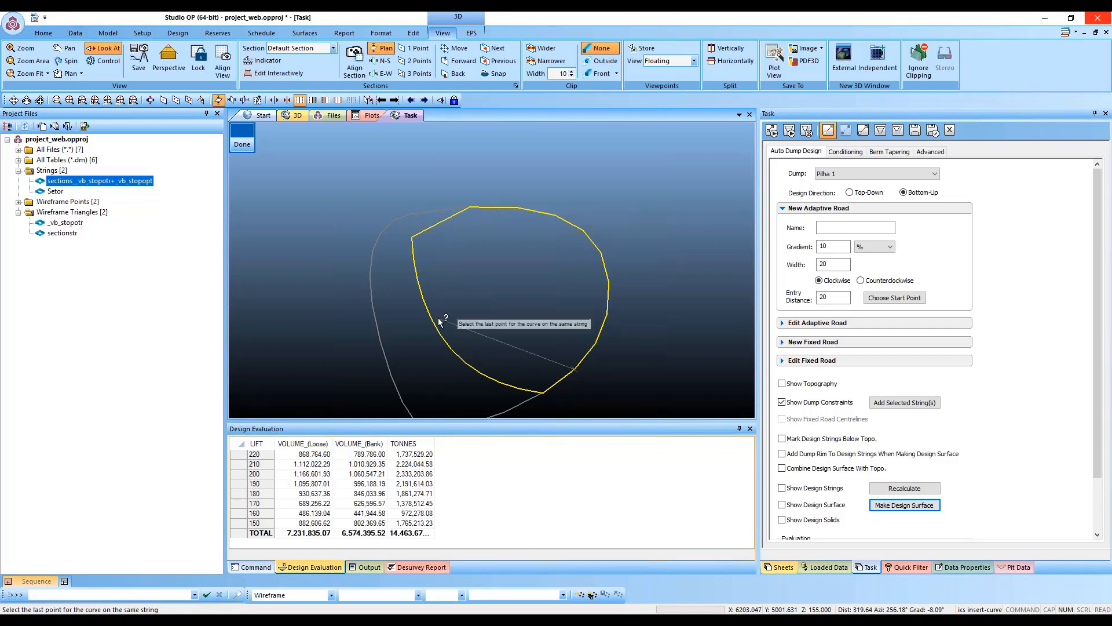
click(441, 316)
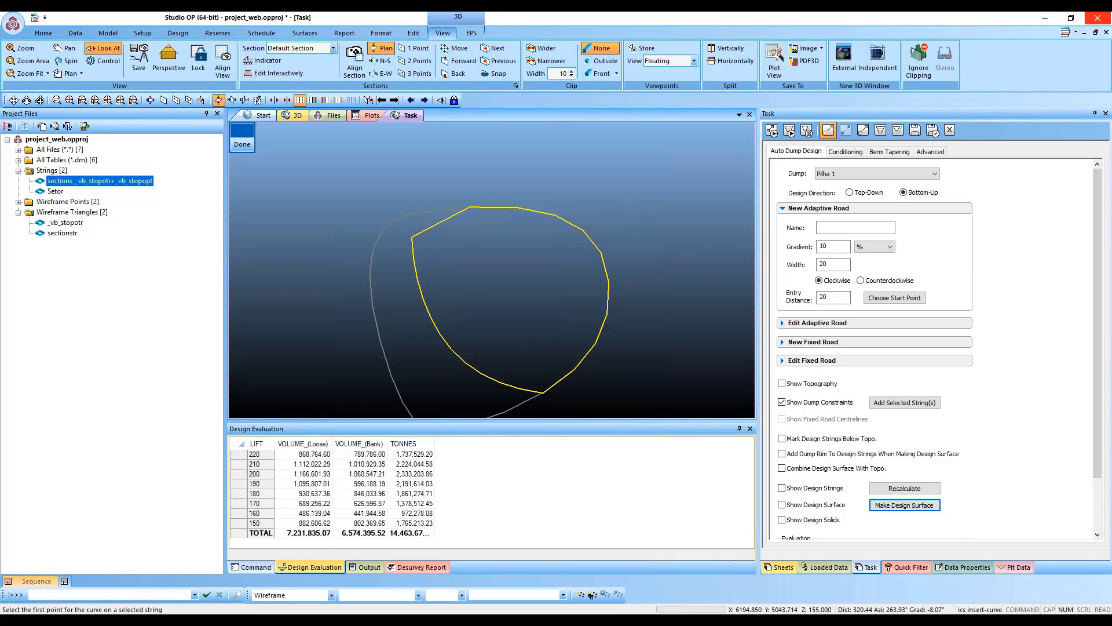
click(439, 316)
key(Escape)
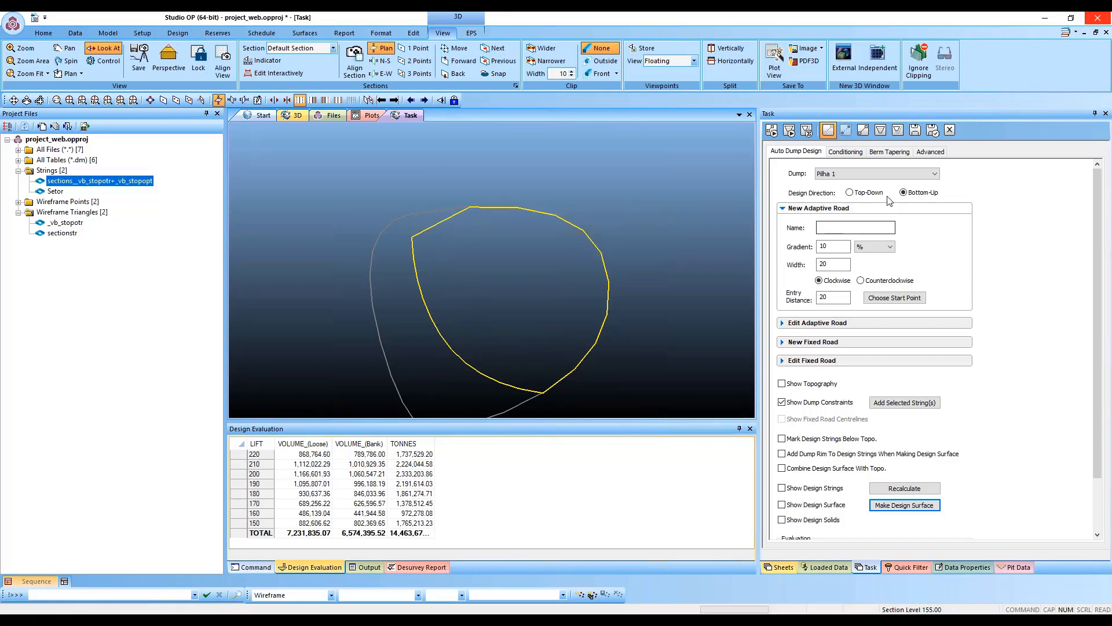
Step: Recalculate the Pilha 1 design strings with the reshaped raised constraint and make the design surface
drag(588, 361, 581, 314)
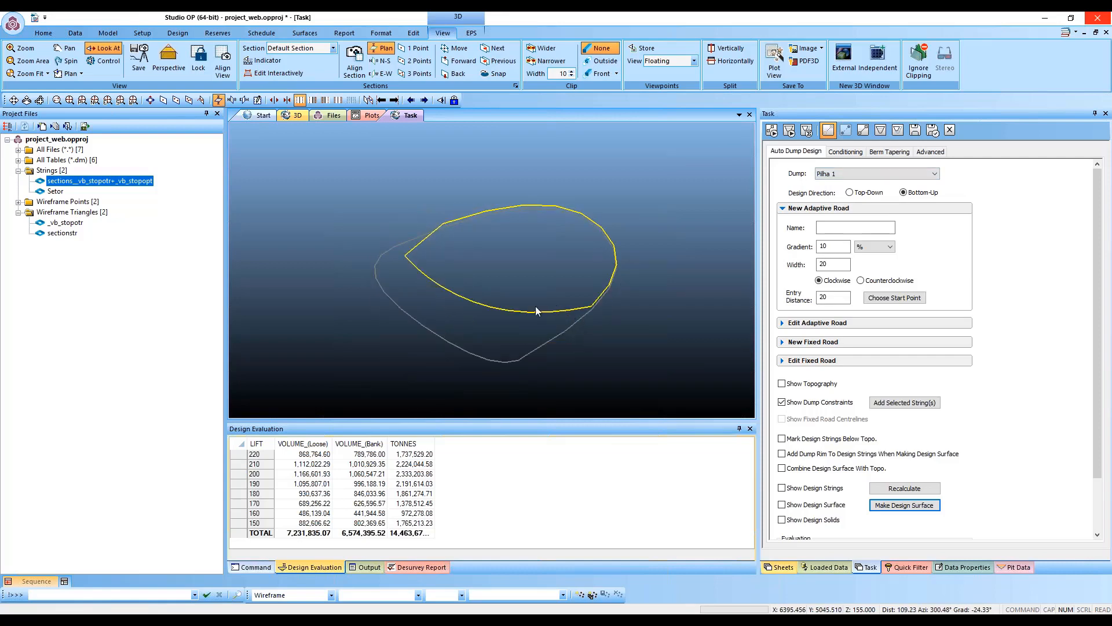
click(419, 265)
click(419, 265)
click(772, 130)
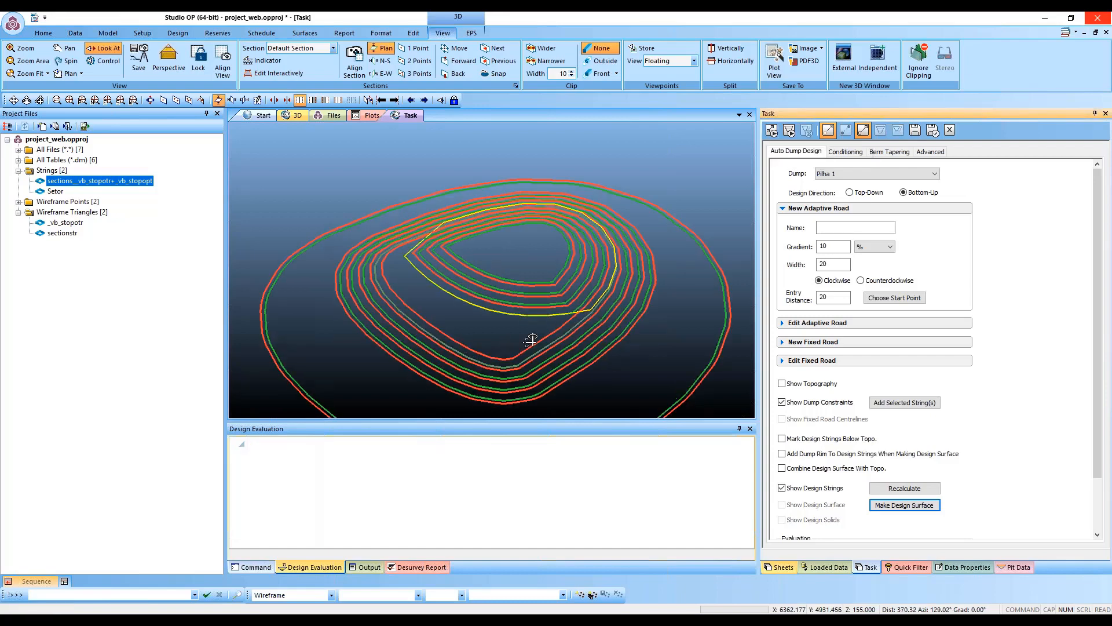
shift+drag(532, 341, 561, 326)
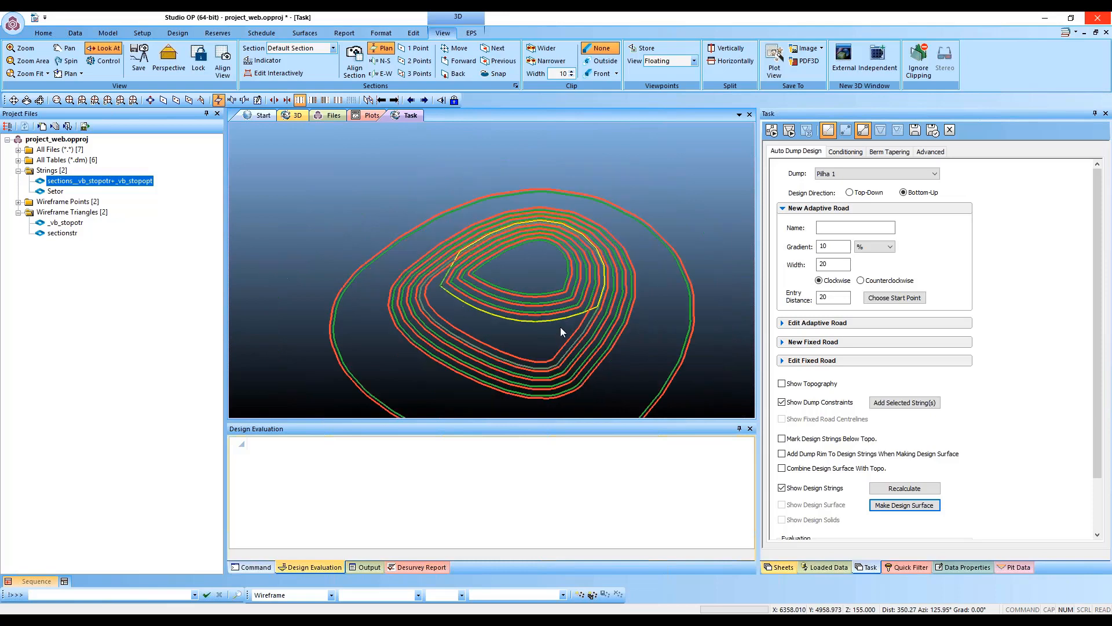
click(892, 504)
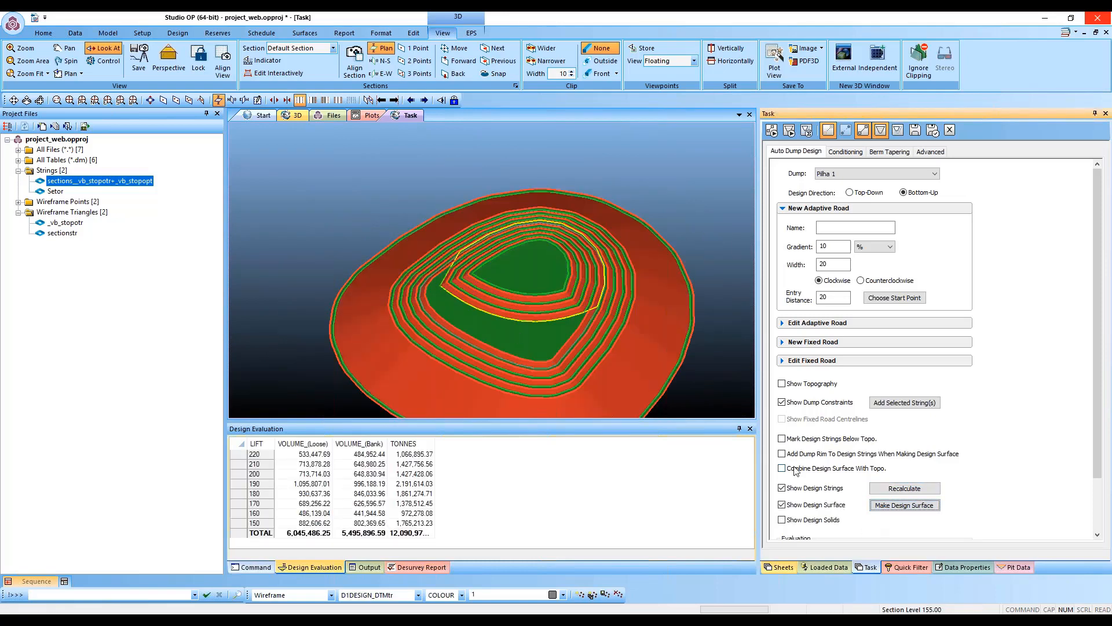
Step: Enable combining the design surface with the topography, remake the surface, and inspect the stepped dump
click(781, 468)
click(905, 504)
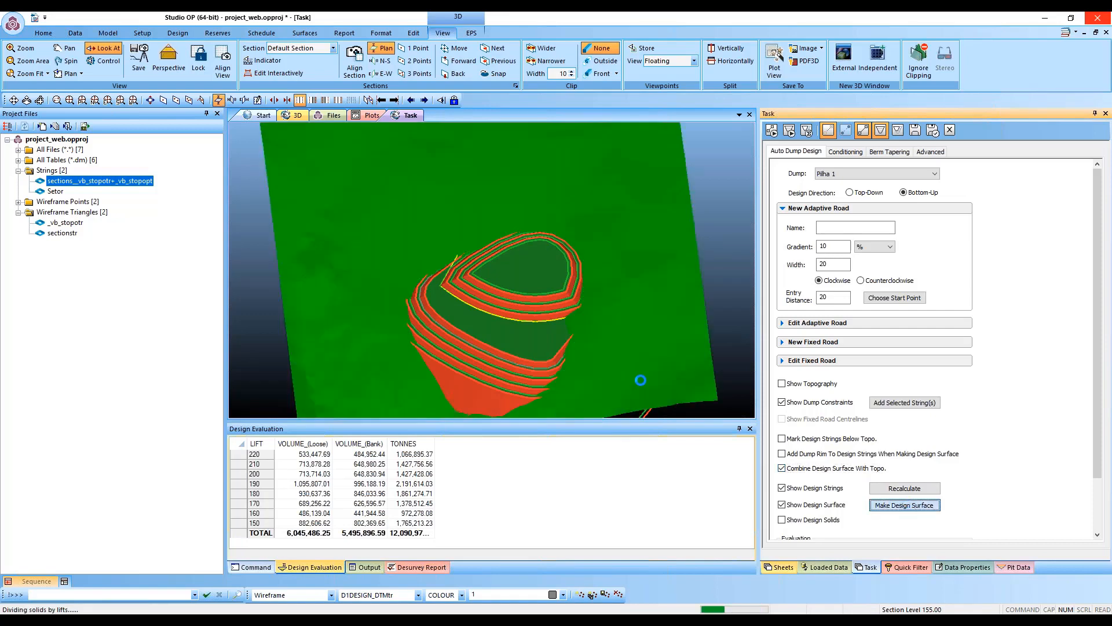
drag(551, 341, 521, 370)
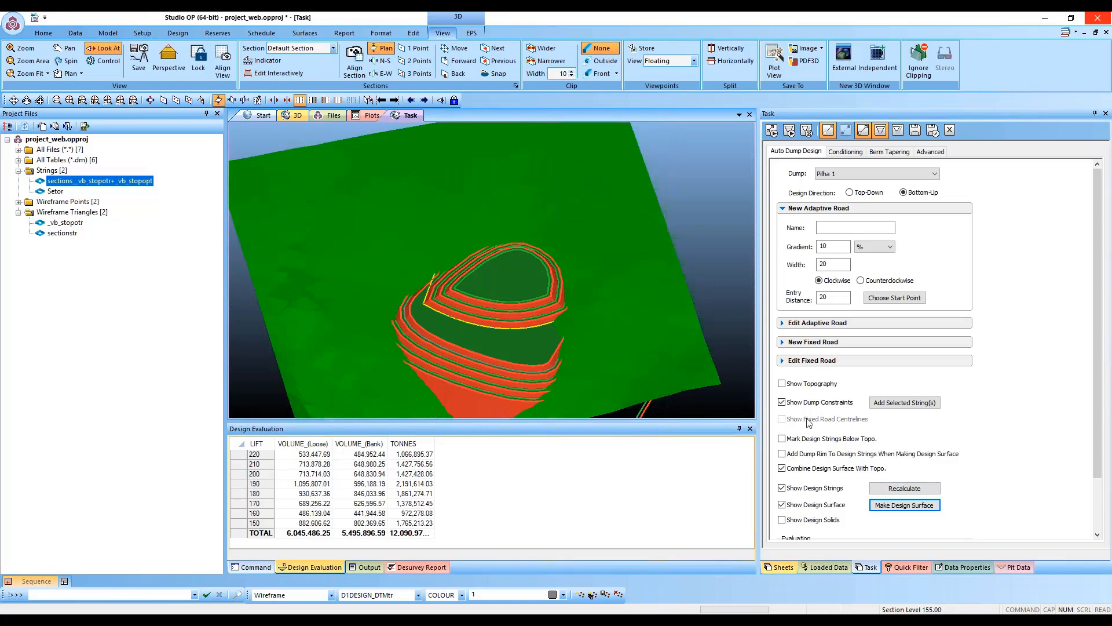
click(782, 470)
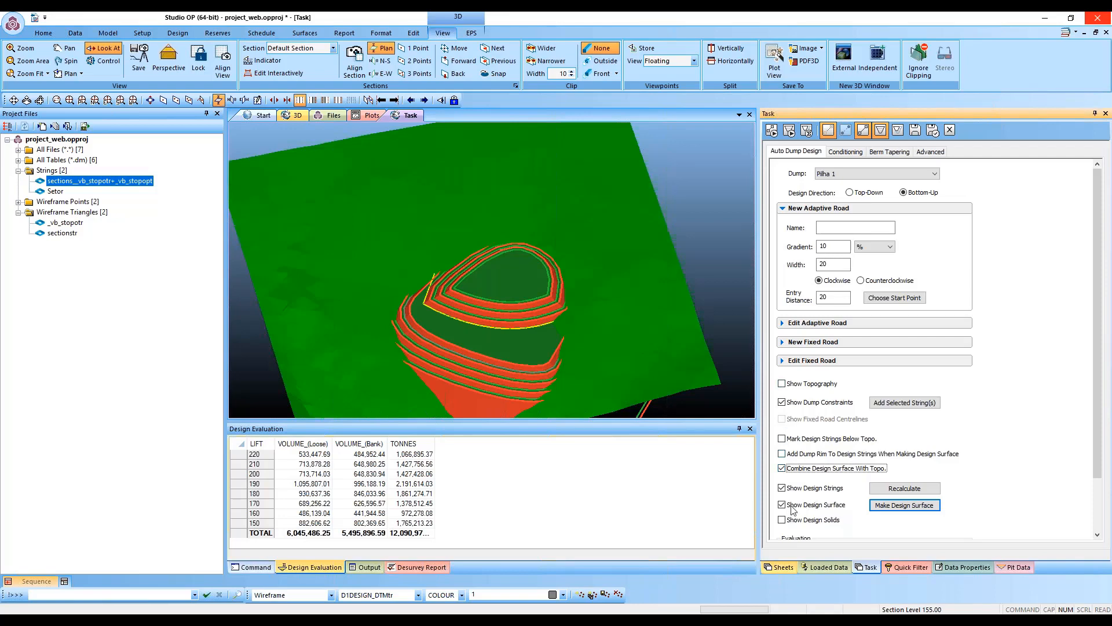
Step: Hide the D1DESIGN strings and the D1DESIGN_DTMtr wireframe, keeping the D1CONSTRAINT strings displayed
click(781, 568)
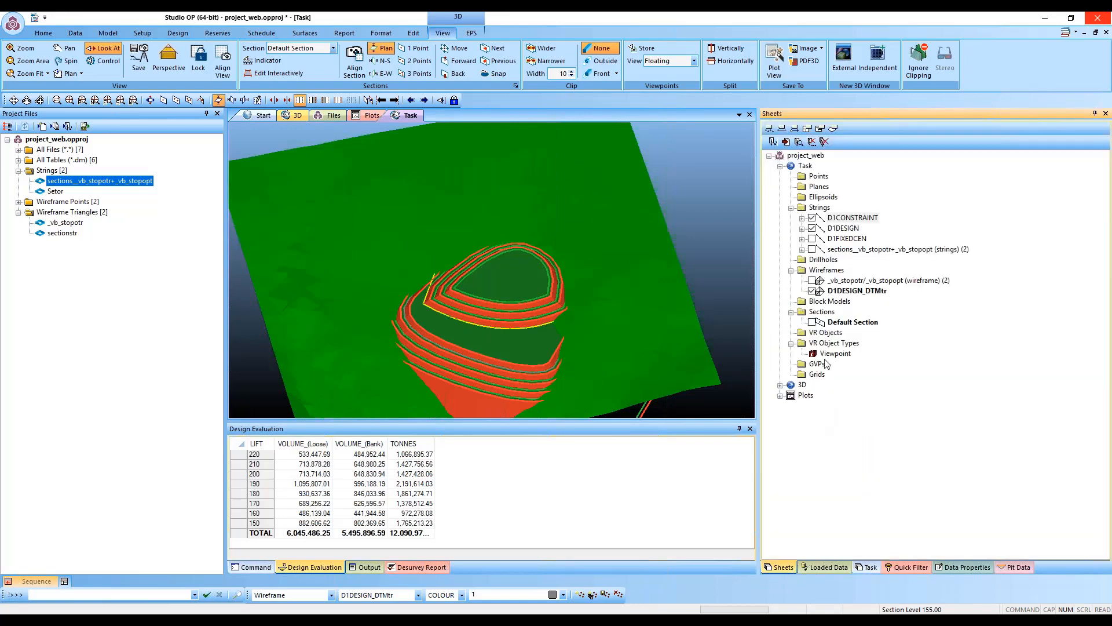
click(812, 291)
click(812, 228)
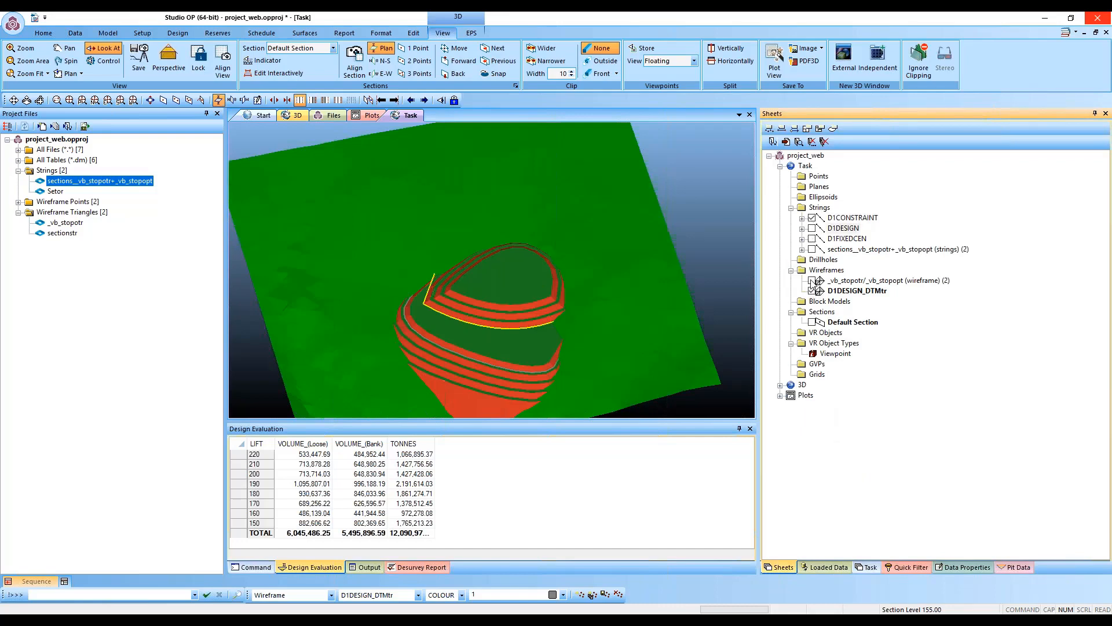
click(812, 291)
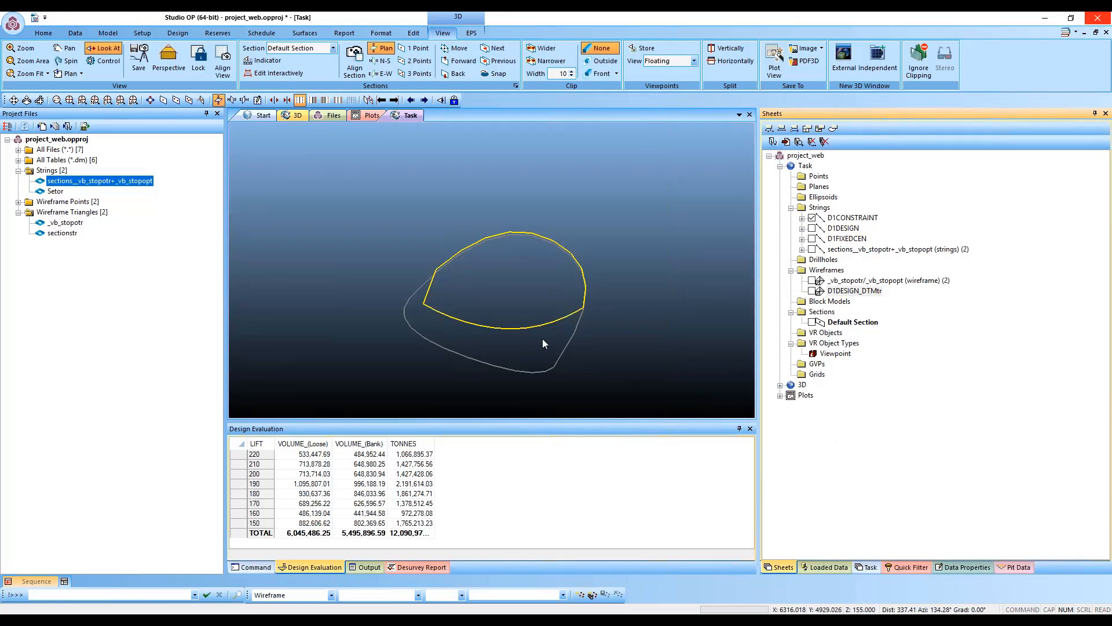
Step: Delete the reshaped raised constraint string
shift+drag(608, 349, 610, 373)
click(524, 345)
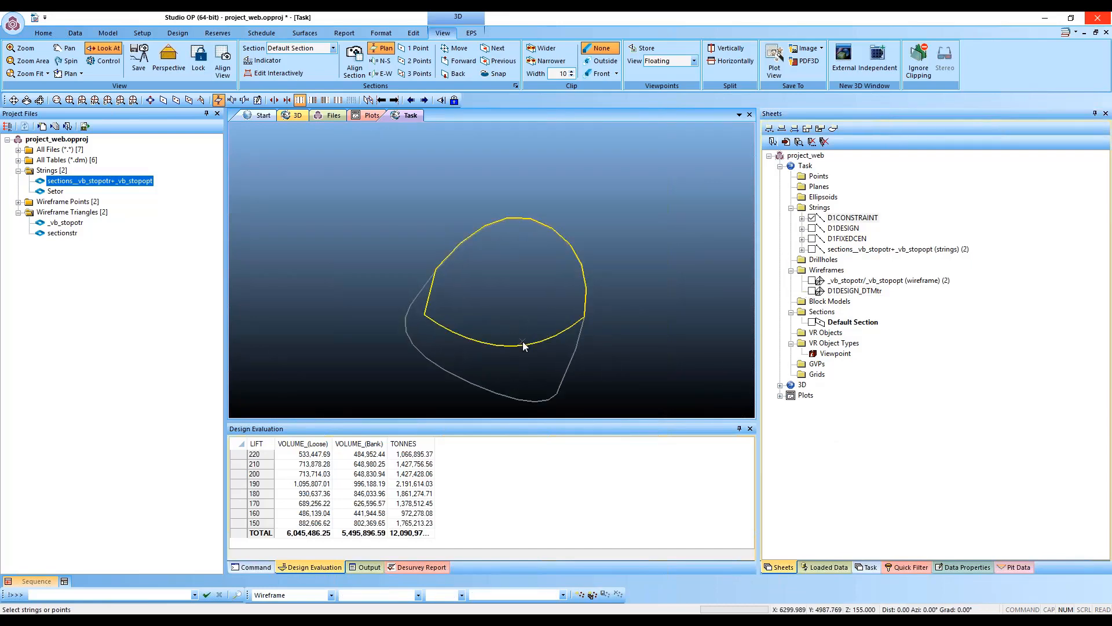
key(Delete)
Step: Copy the original constraint string with translate-string-opt, using a Z translation distance of 20 and keeping the original string
click(570, 343)
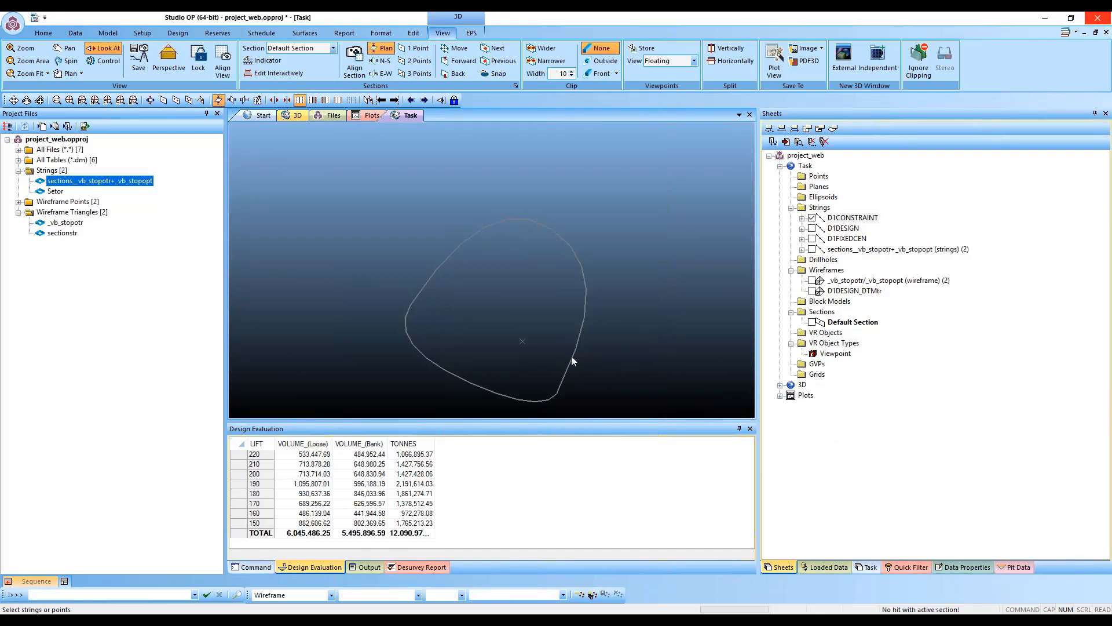
click(570, 355)
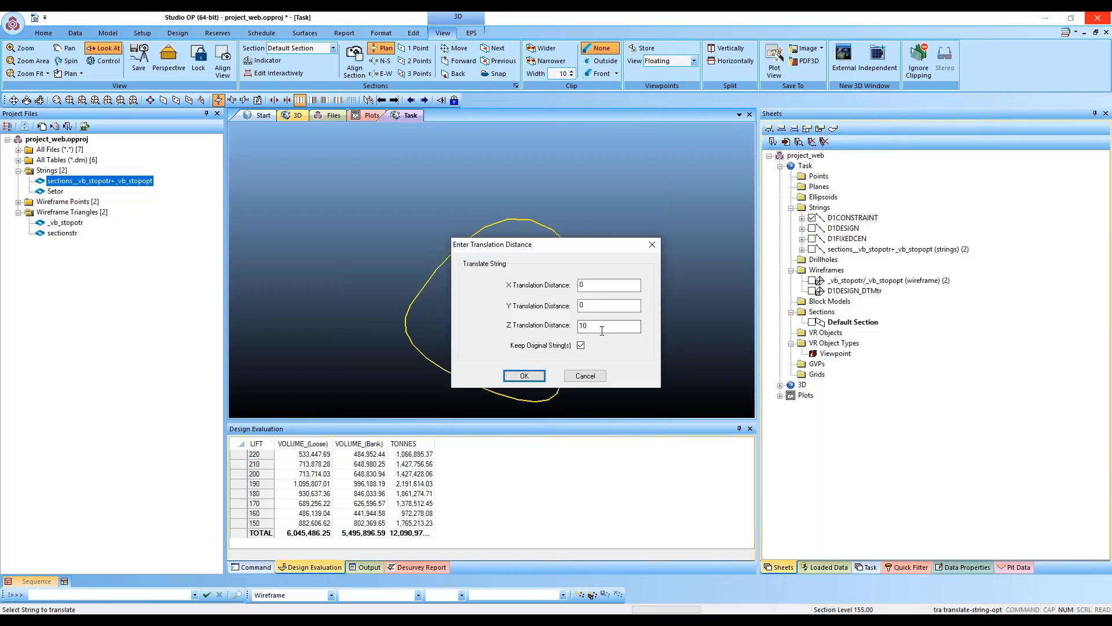
text(20)
click(524, 375)
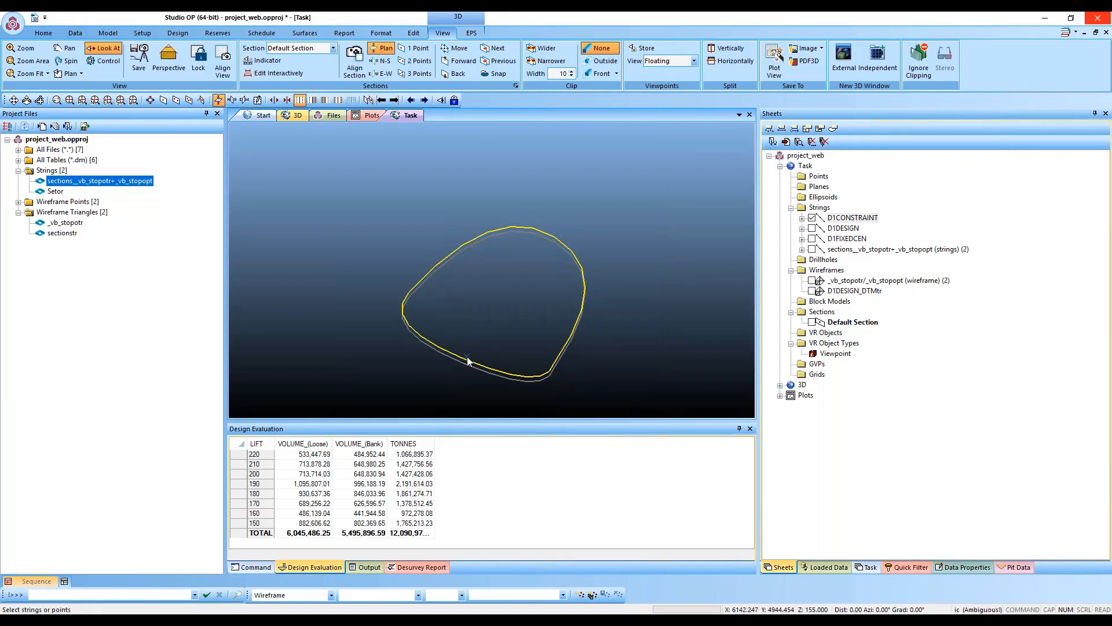
Step: Try an inserted curve along the new raised string's northeast side, keeping the default control points, and undo it
key(s)
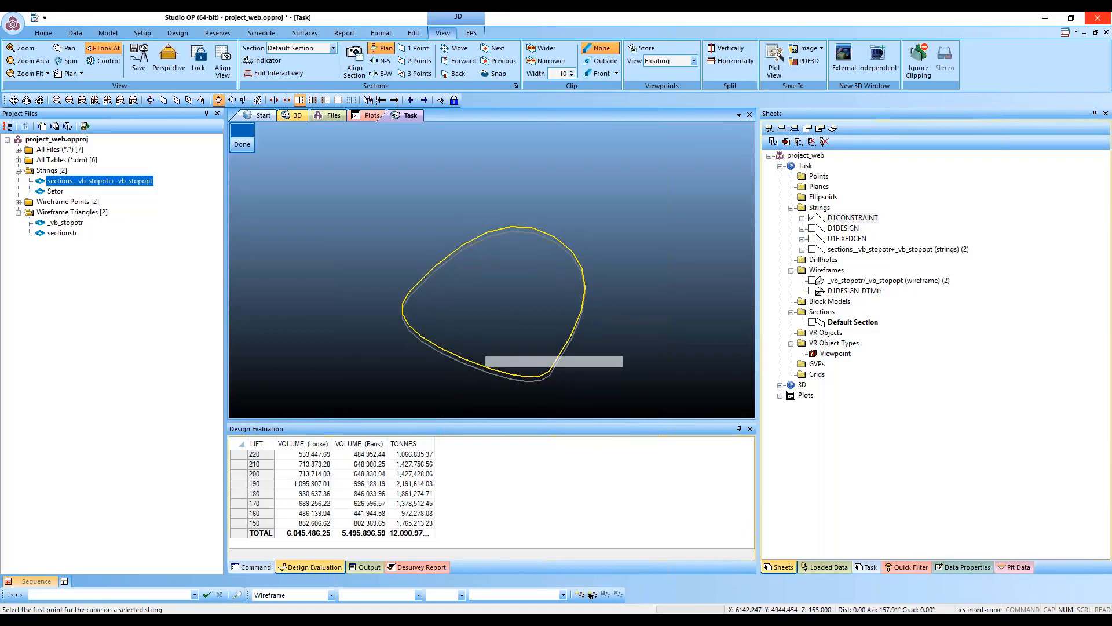
click(449, 258)
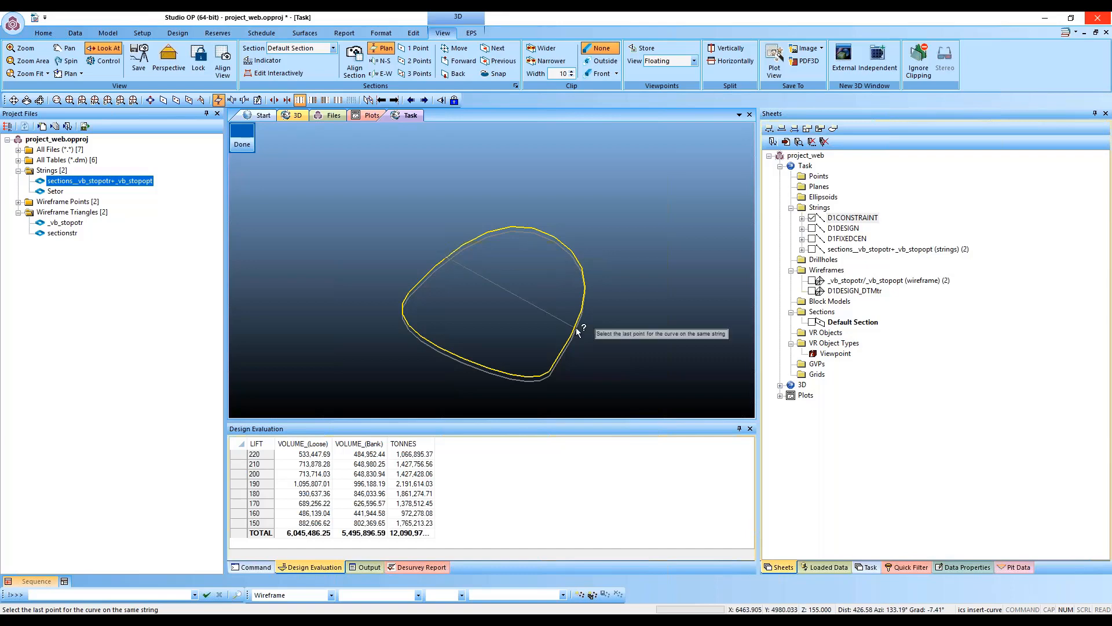
click(575, 329)
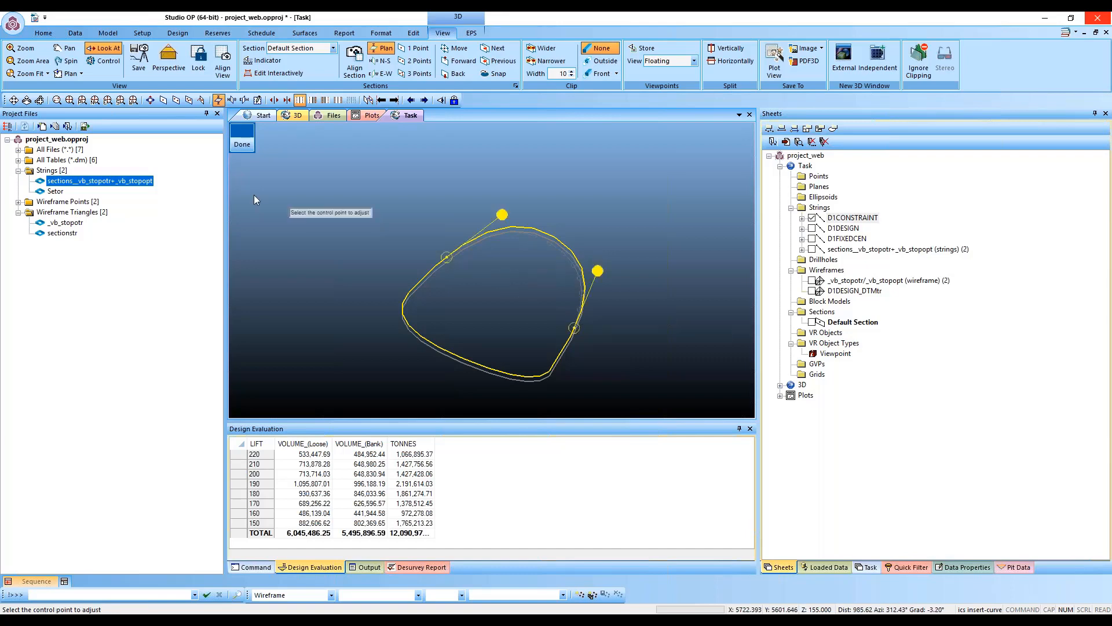
click(247, 139)
key(ctrl+z)
Step: Insert a curve on the new raised string from its southeast side to its northwest corner, pulling the control points to cut off the southwest part
key(i)
key(c)
key(s)
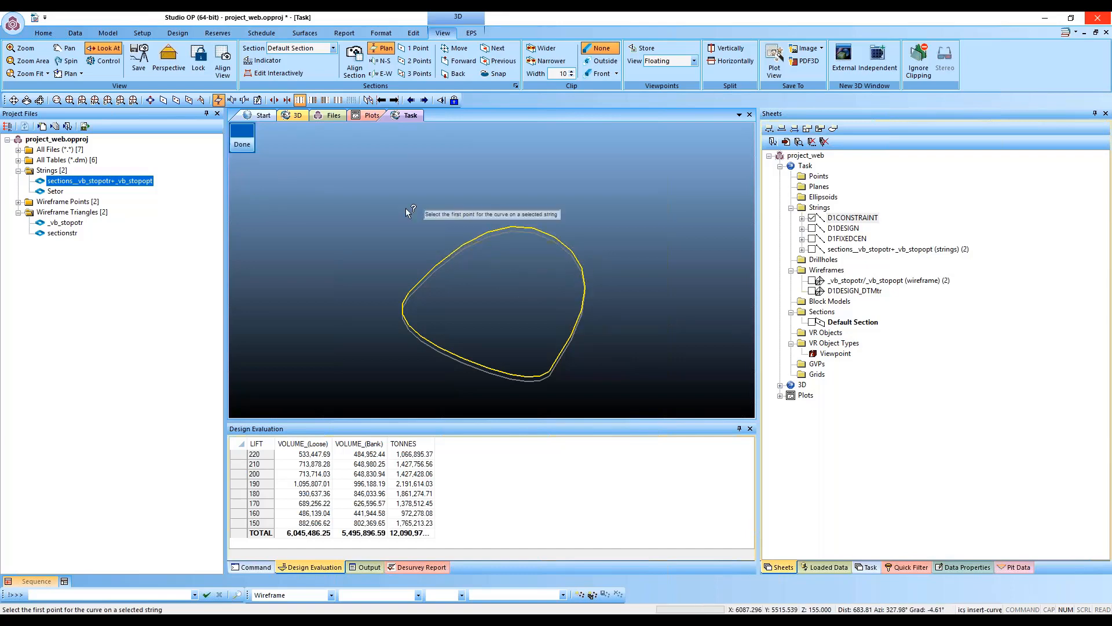
click(572, 334)
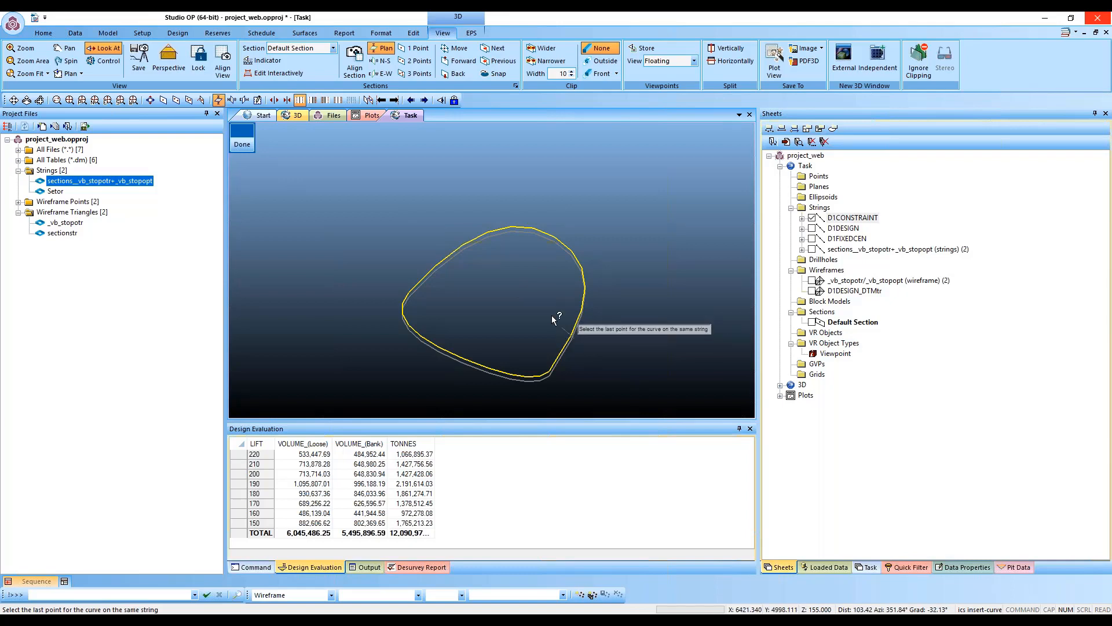
click(464, 247)
drag(356, 344, 440, 310)
drag(535, 394, 527, 337)
drag(438, 315, 397, 327)
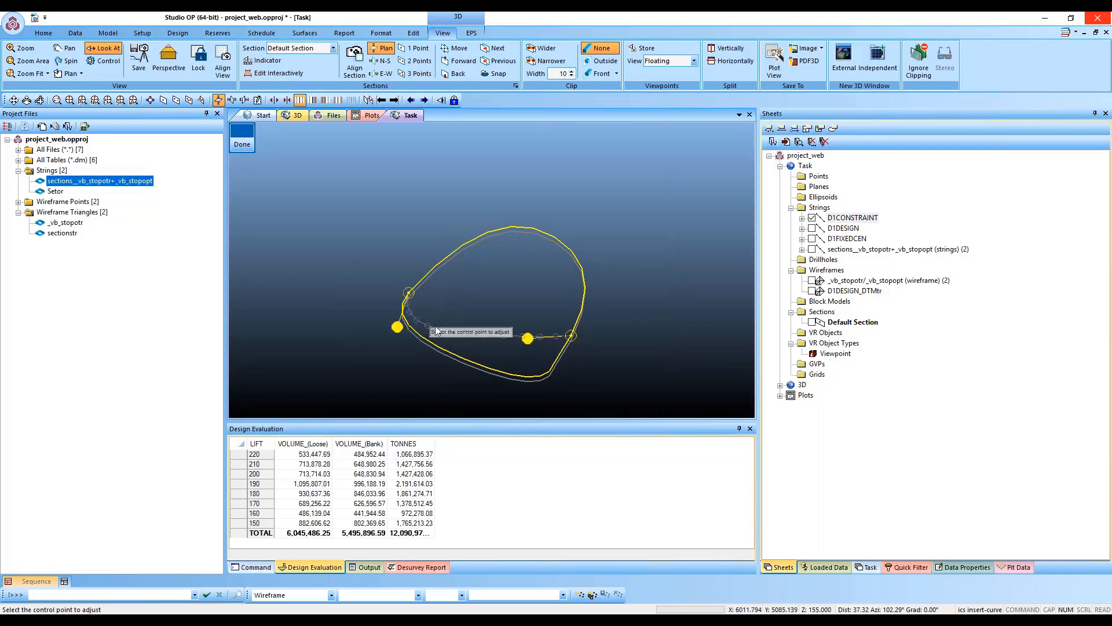
drag(529, 338, 523, 355)
click(242, 142)
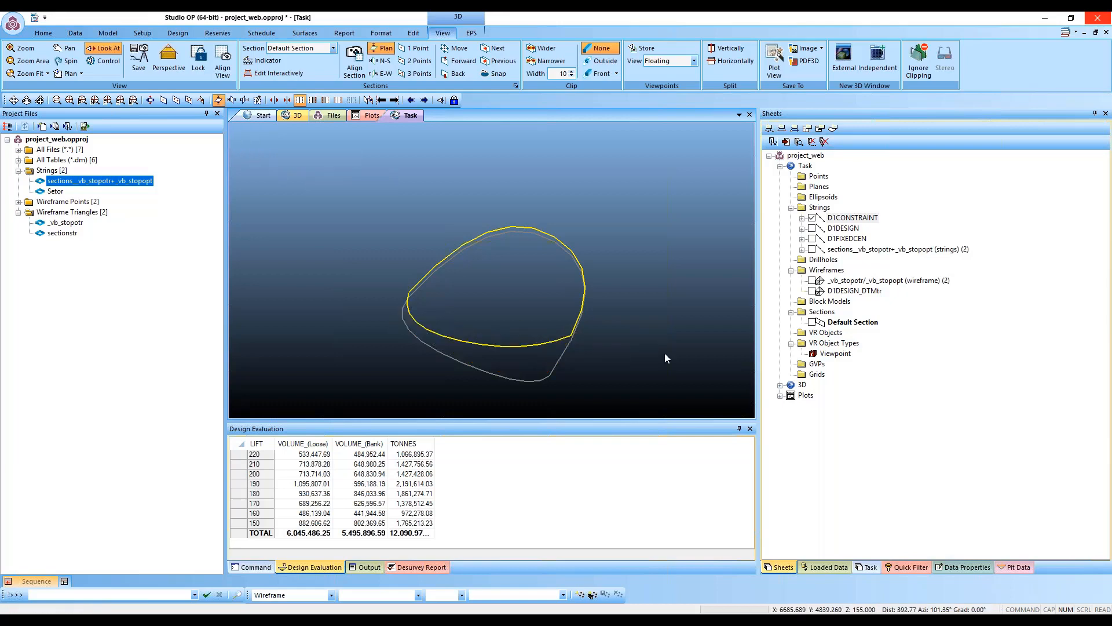
Step: Move the point at the inserted curve's southeast end slightly inward
key(m)
key(p)
key(o)
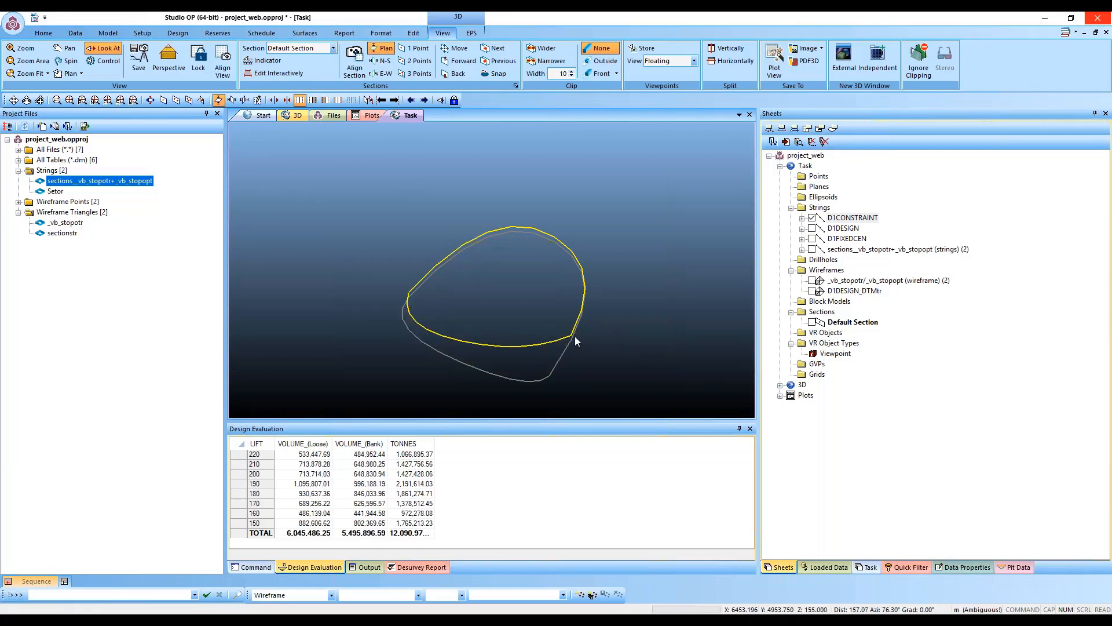
click(573, 337)
click(567, 334)
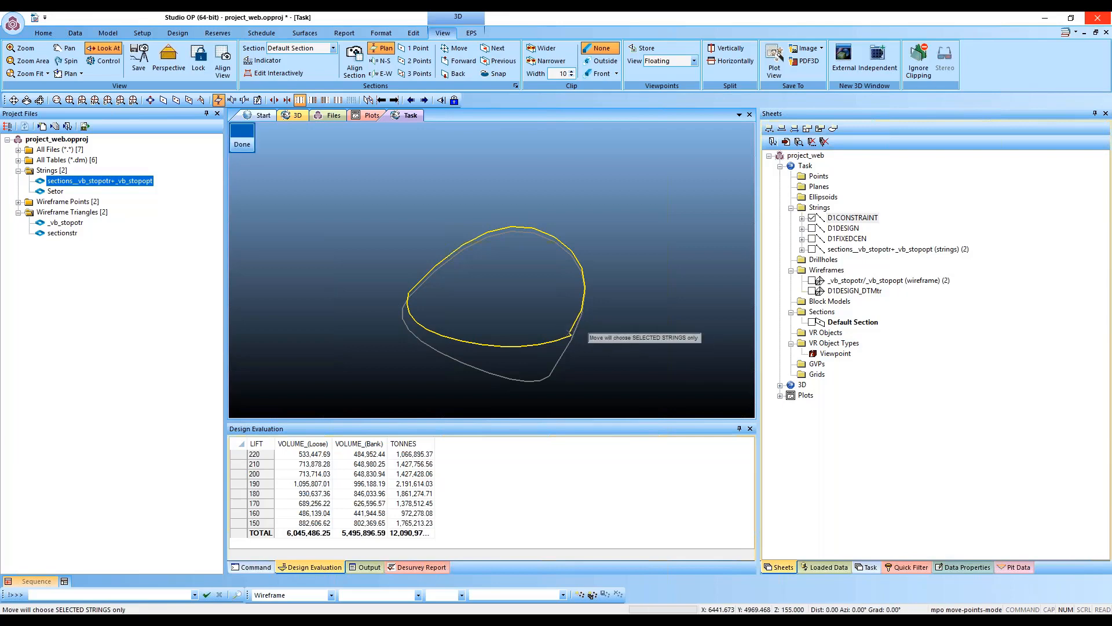
Step: Delete the leftover point at the raised string's southeast corner to smooth it
key(d)
key(p)
key(o)
click(569, 336)
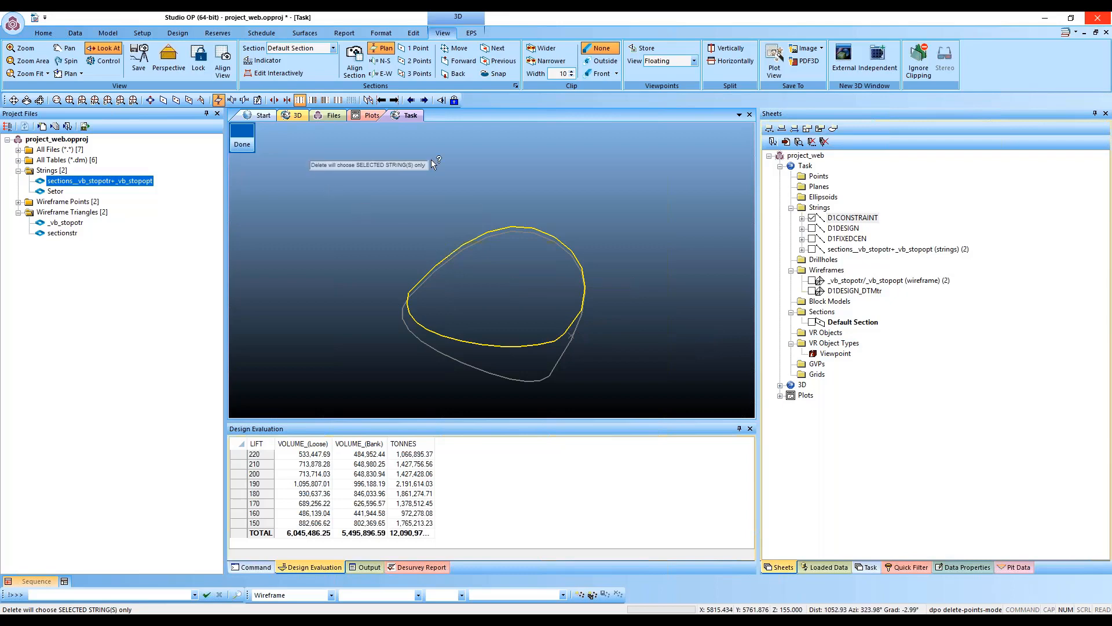
Step: Recalculate the design strings of Pilha 1 from the reshaped constraint, make the design surface, and hide the dump constraints
click(873, 569)
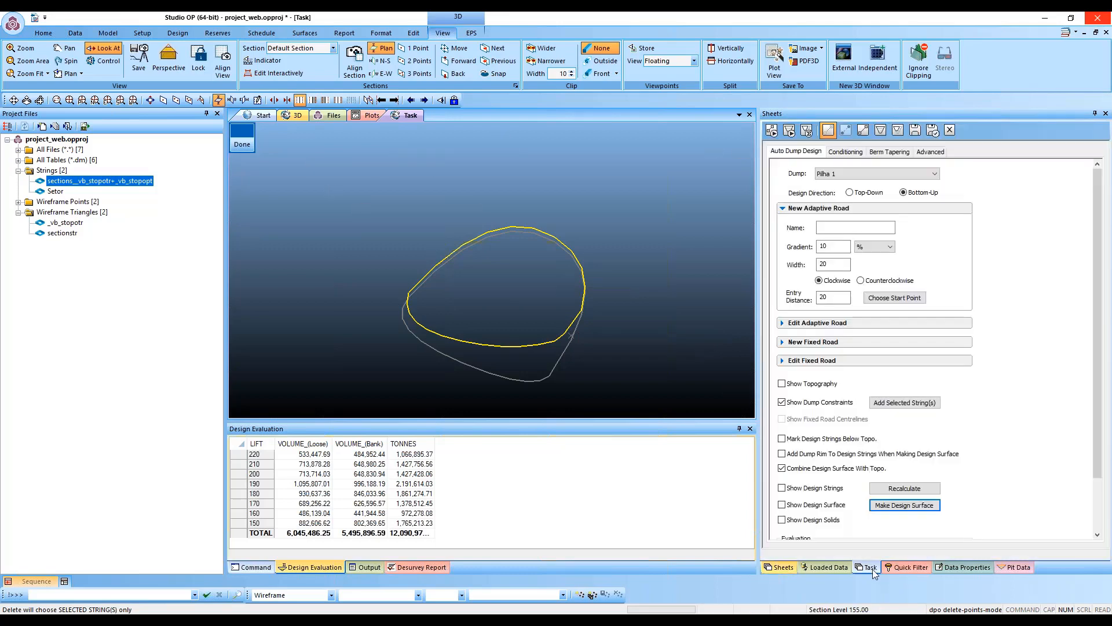
click(777, 134)
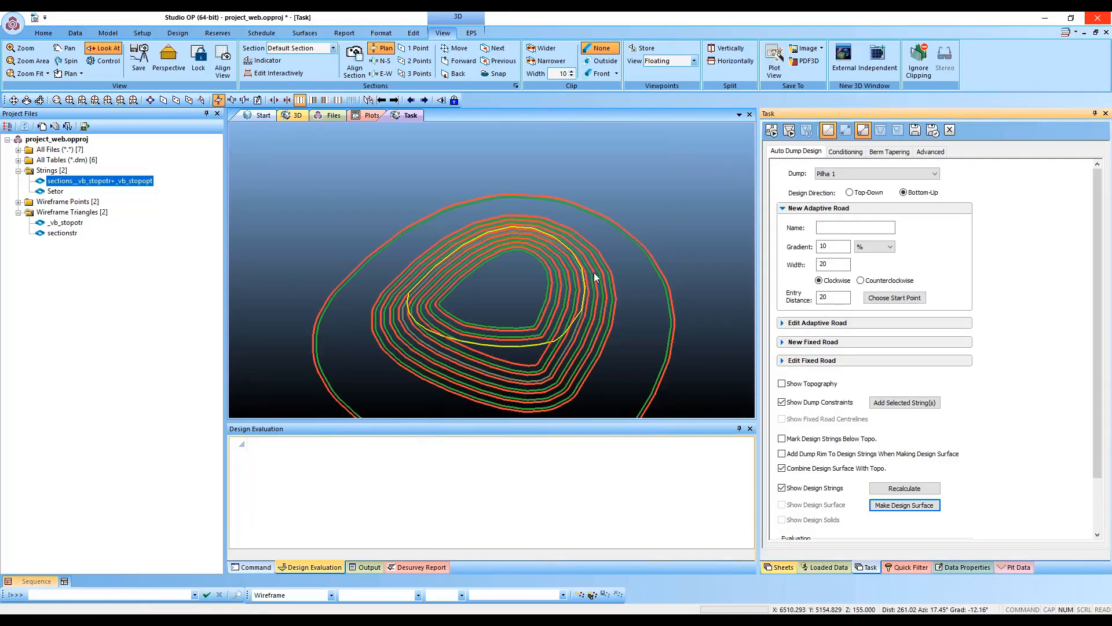
click(892, 510)
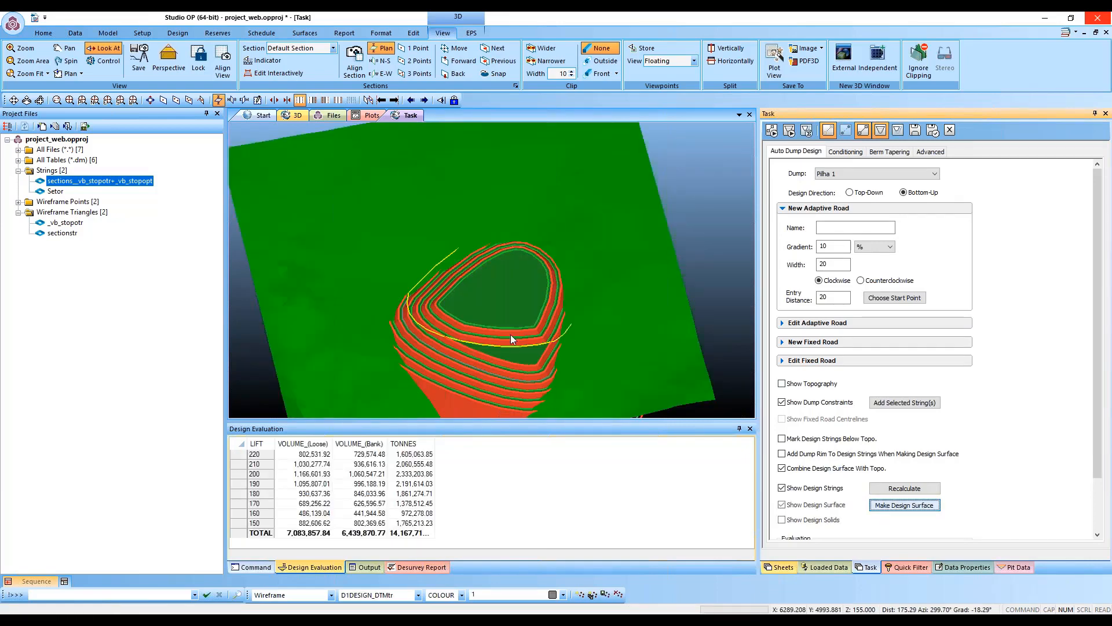
middle_drag(511, 335, 439, 257)
click(782, 402)
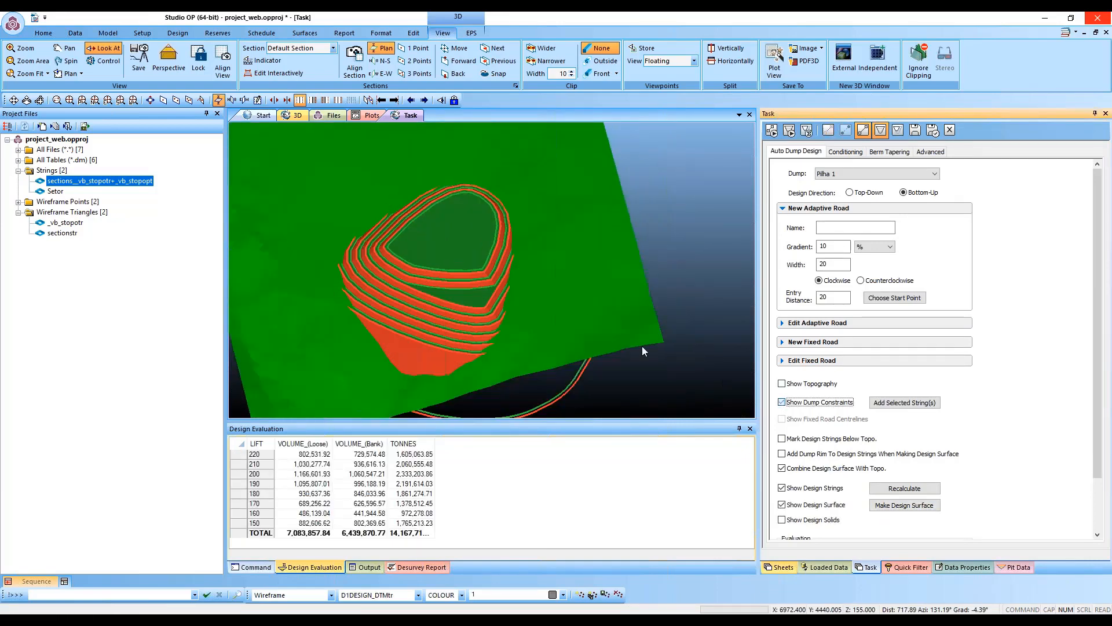
Step: Examine the updated dump surface from several angles, checking the benches, the wide berm and the top platform
drag(512, 290, 524, 333)
scroll(430, 287, up, 1)
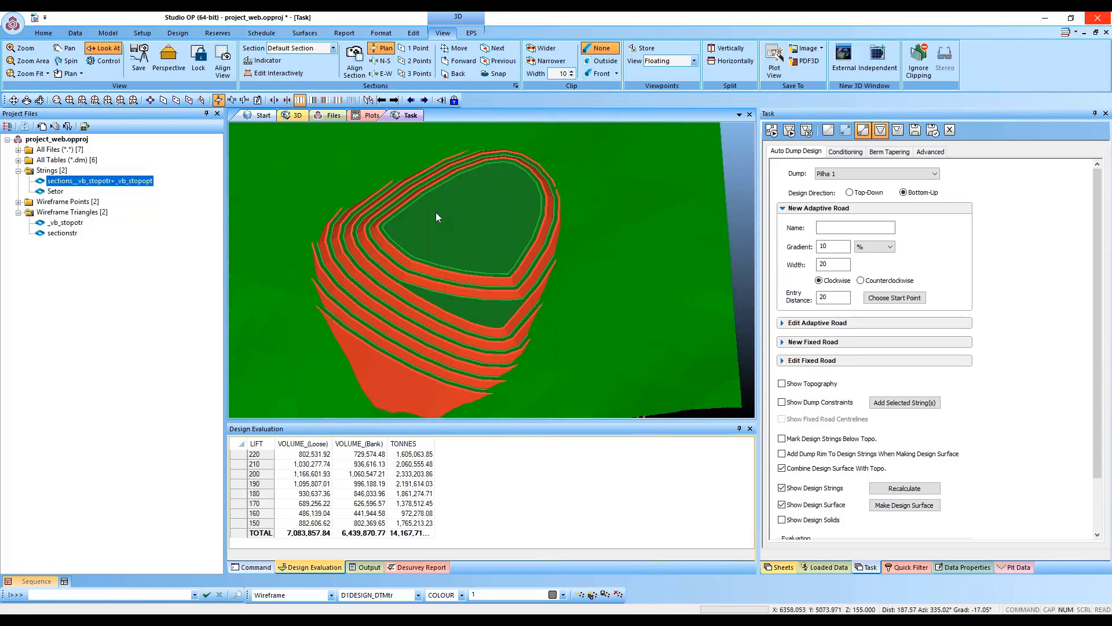
mouse_move(398, 251)
shift+mouse_down()
mouse_move(432, 278)
mouse_move(449, 266)
mouse_move(396, 239)
shift+mouse_up()
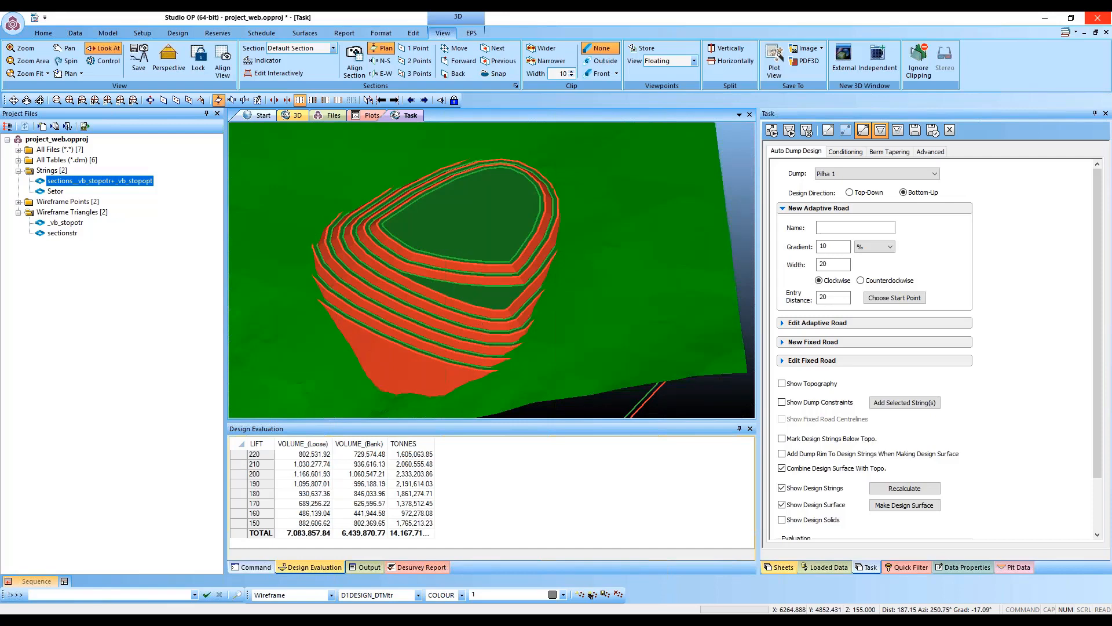
shift+drag(484, 298, 441, 322)
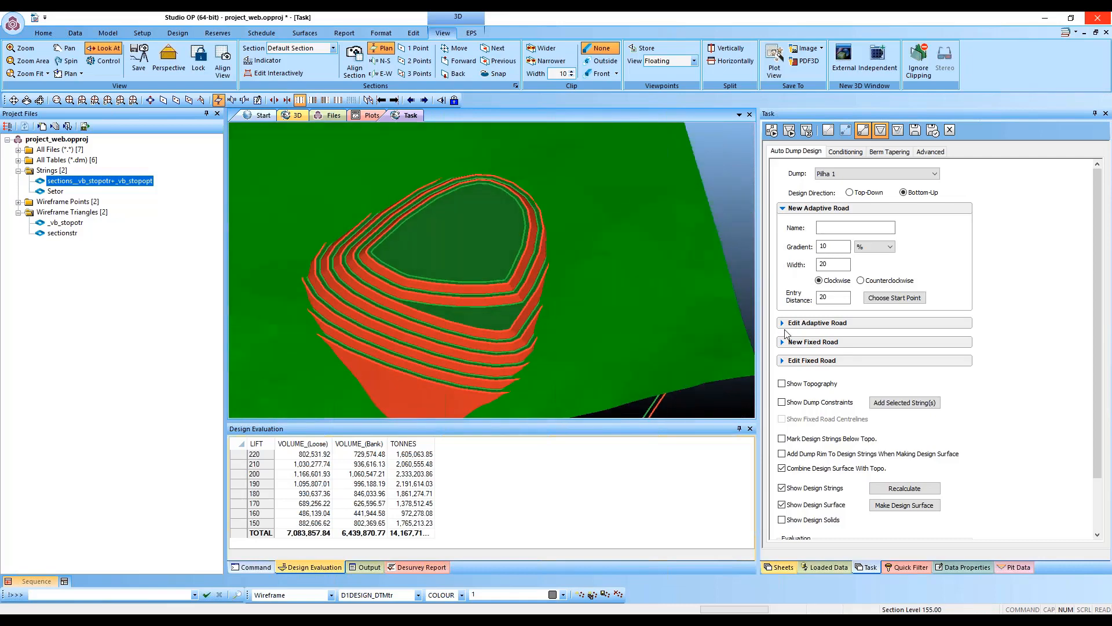
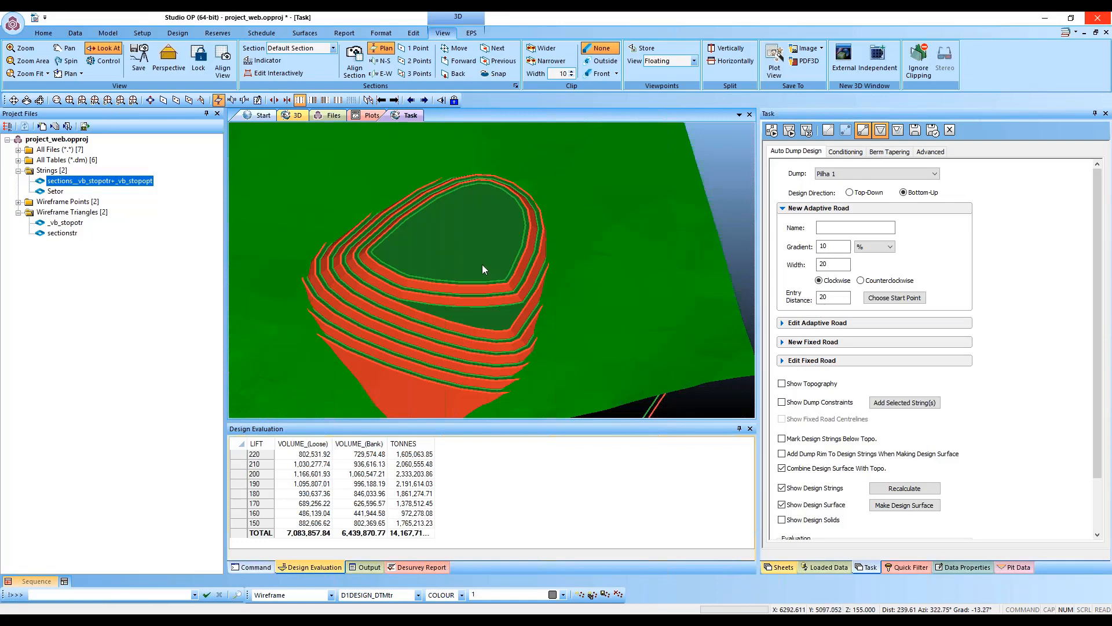
drag(519, 277, 474, 281)
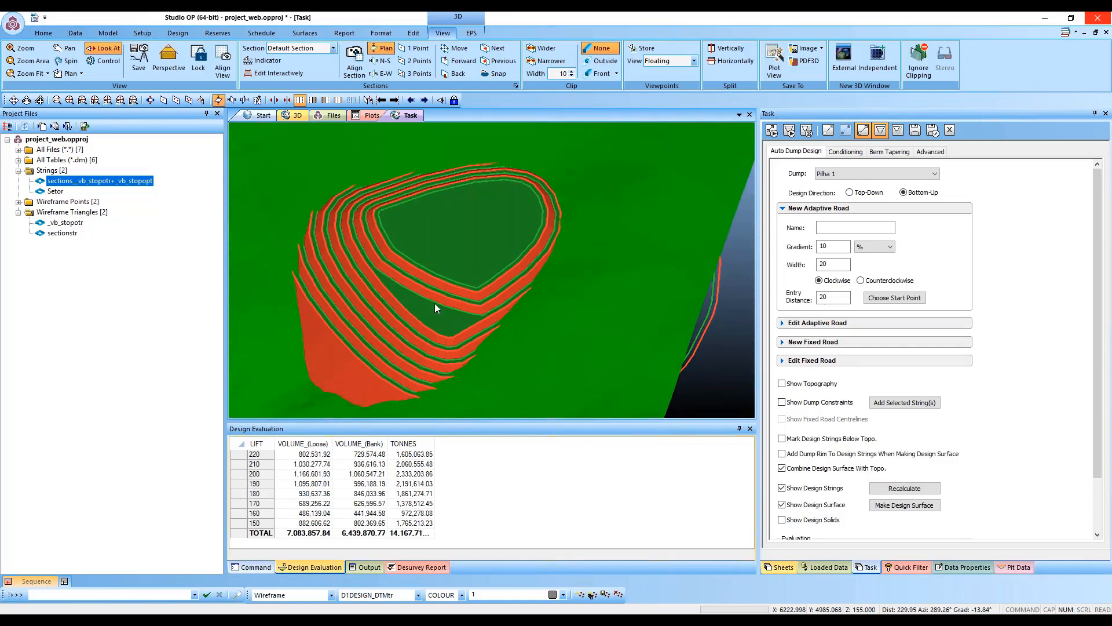
drag(496, 331, 515, 326)
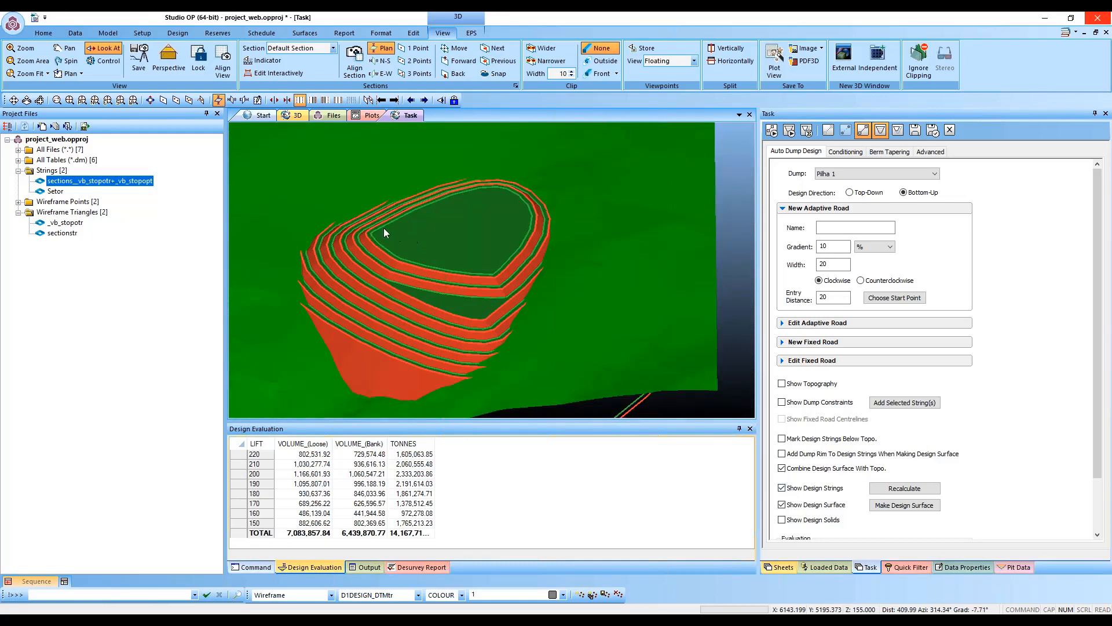
scroll(337, 226, up, 3)
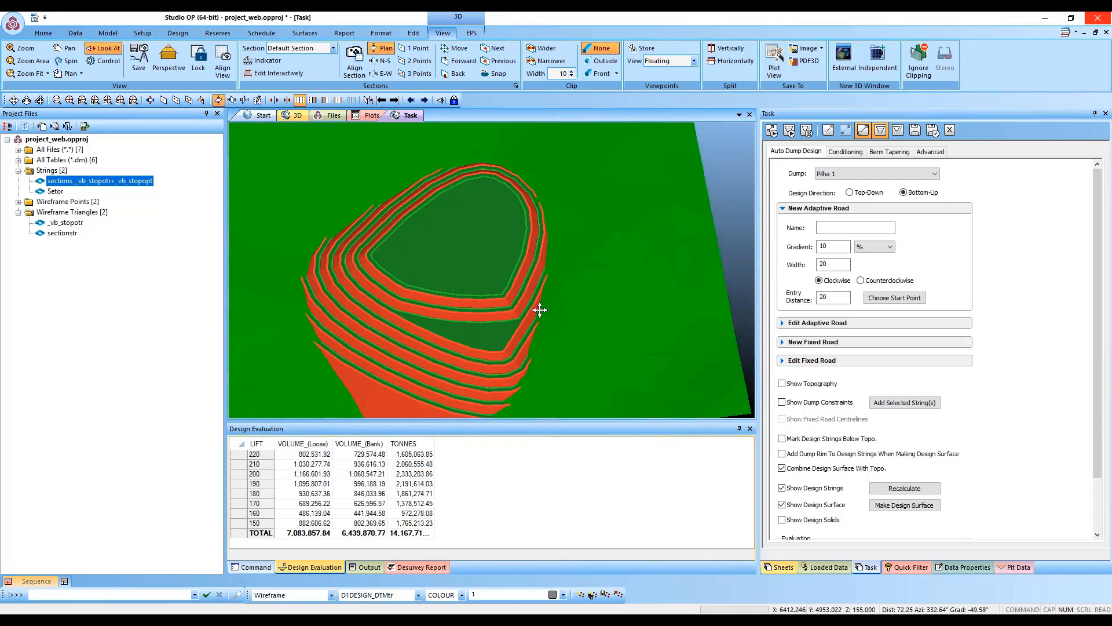
middle_drag(540, 310, 514, 277)
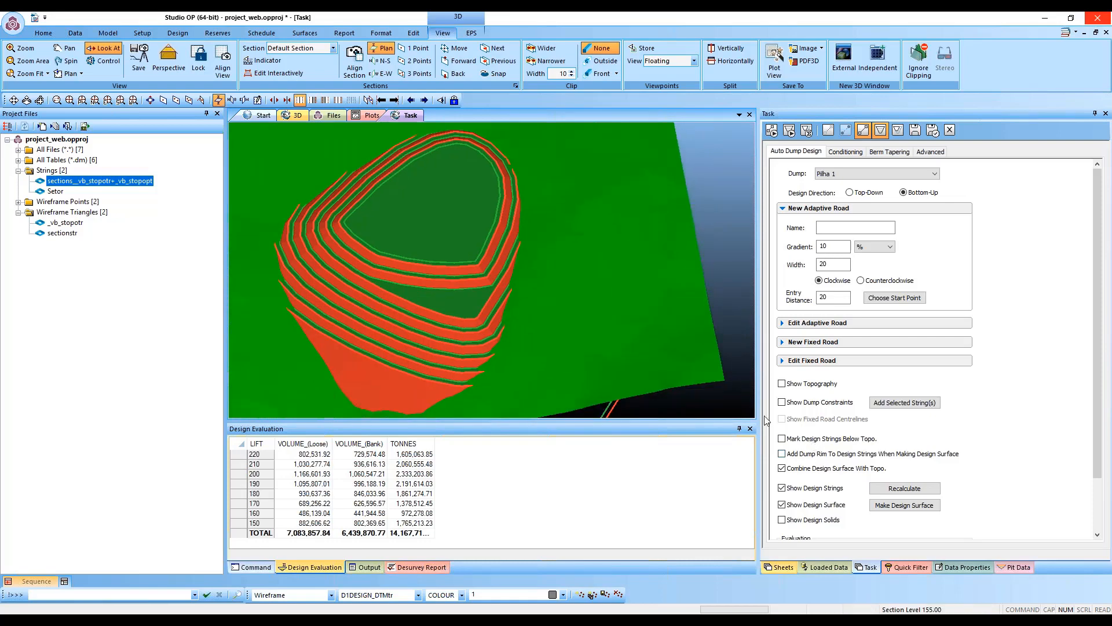
shift+drag(657, 333, 648, 350)
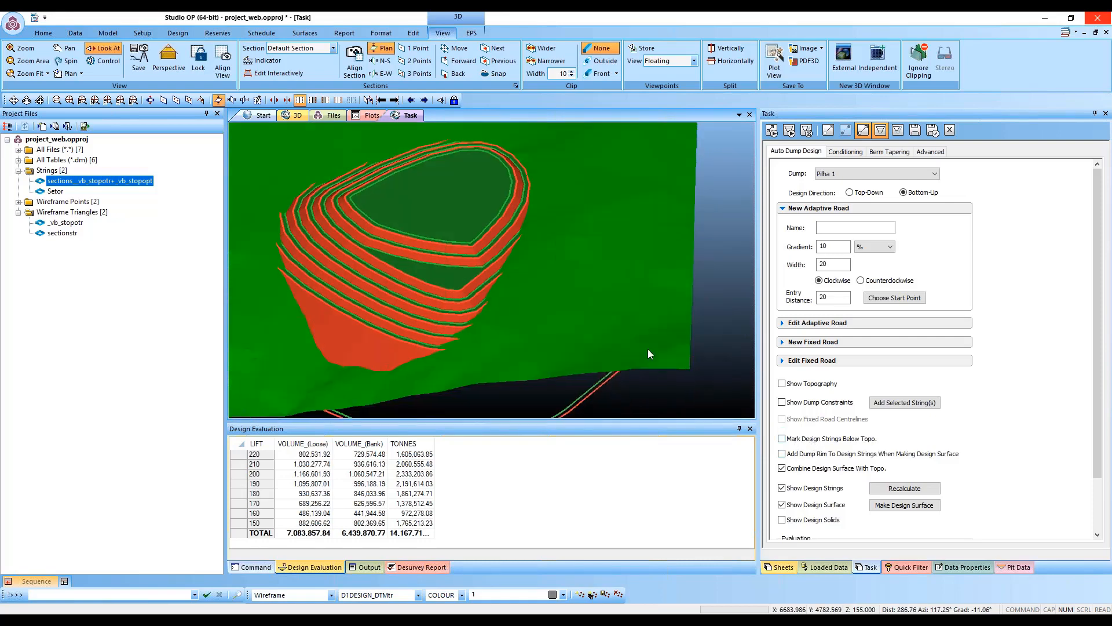
Step: Hide the design surface, try recalculating with design strings below topography marked, inspect the strings, and turn the marking option off
click(782, 506)
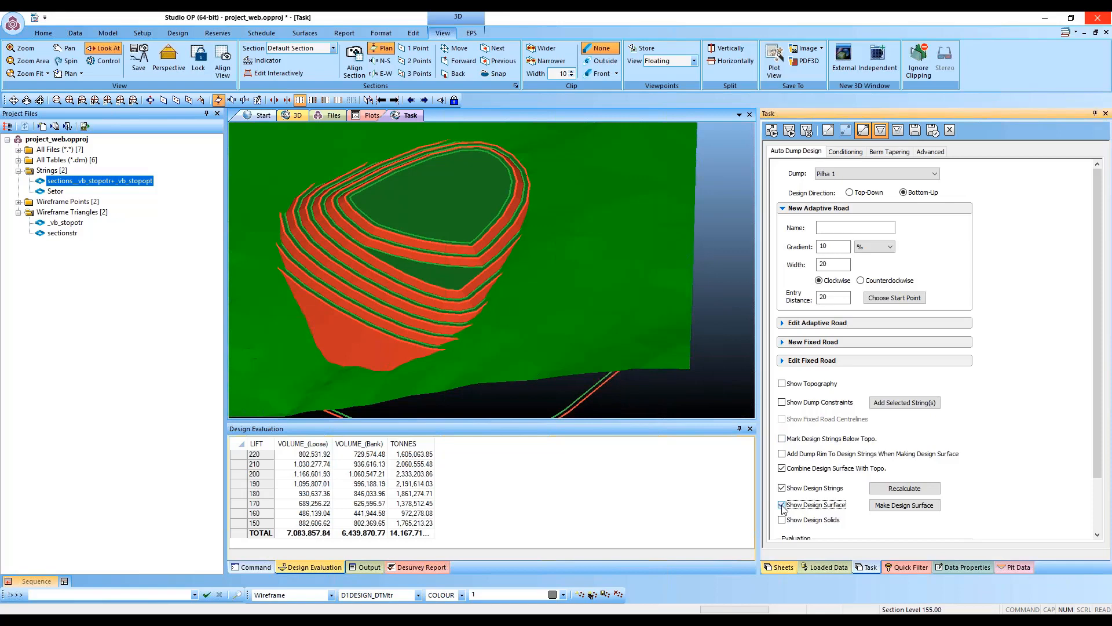
click(782, 488)
click(782, 487)
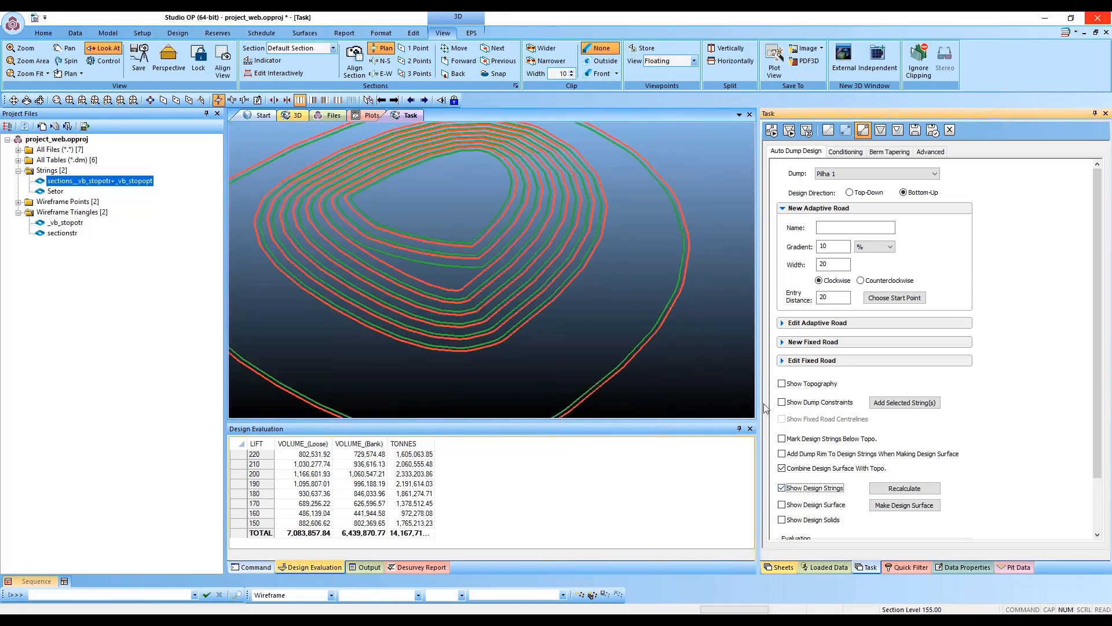
click(782, 439)
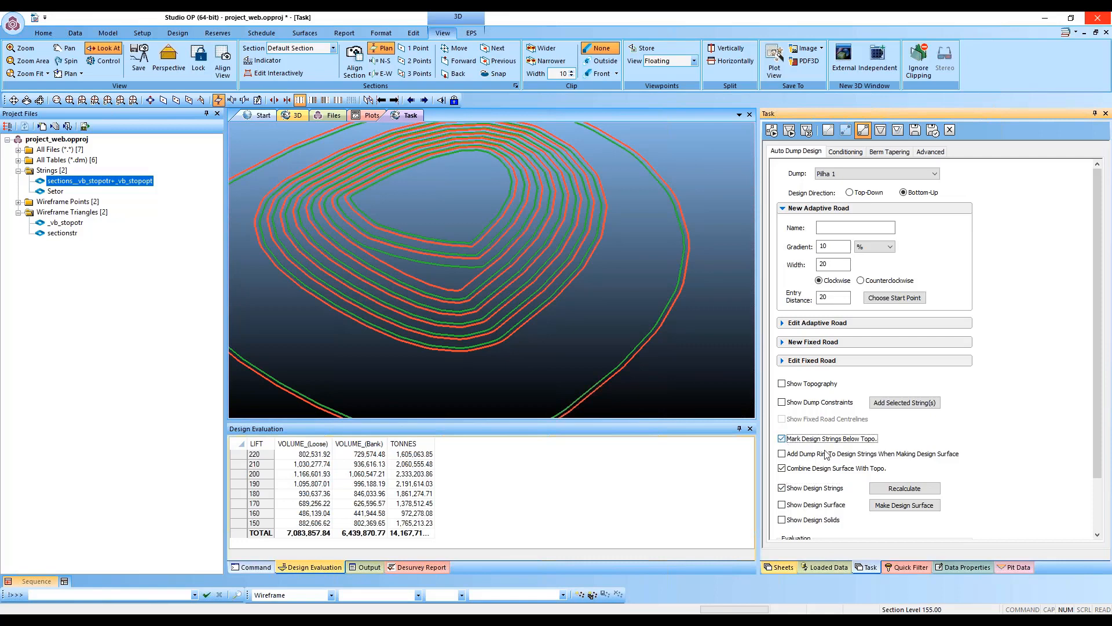
click(896, 493)
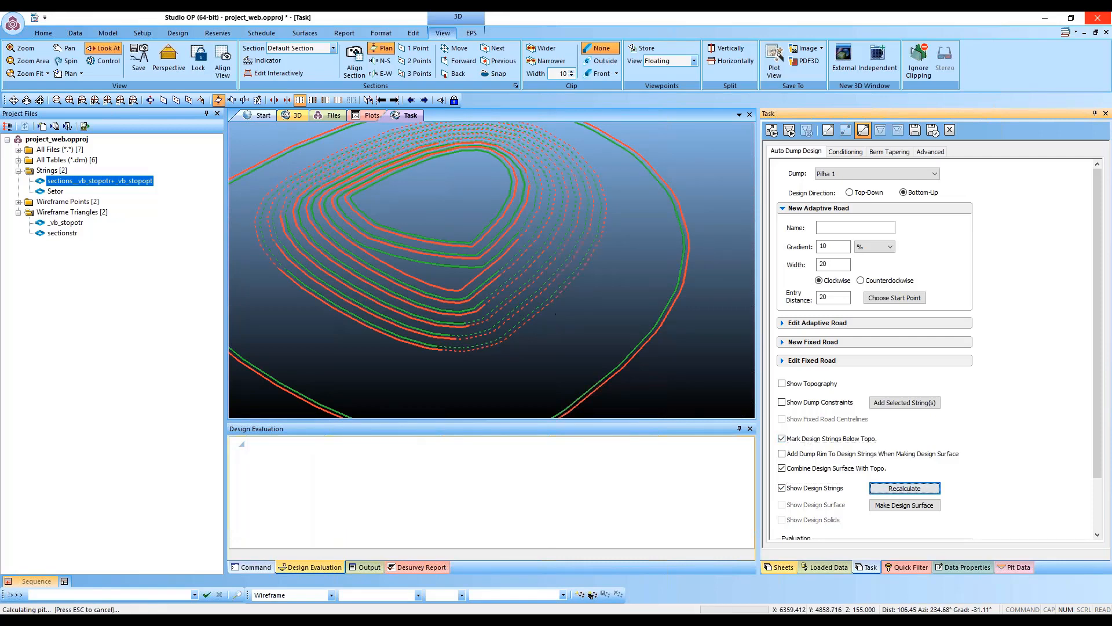
shift+drag(506, 347, 518, 349)
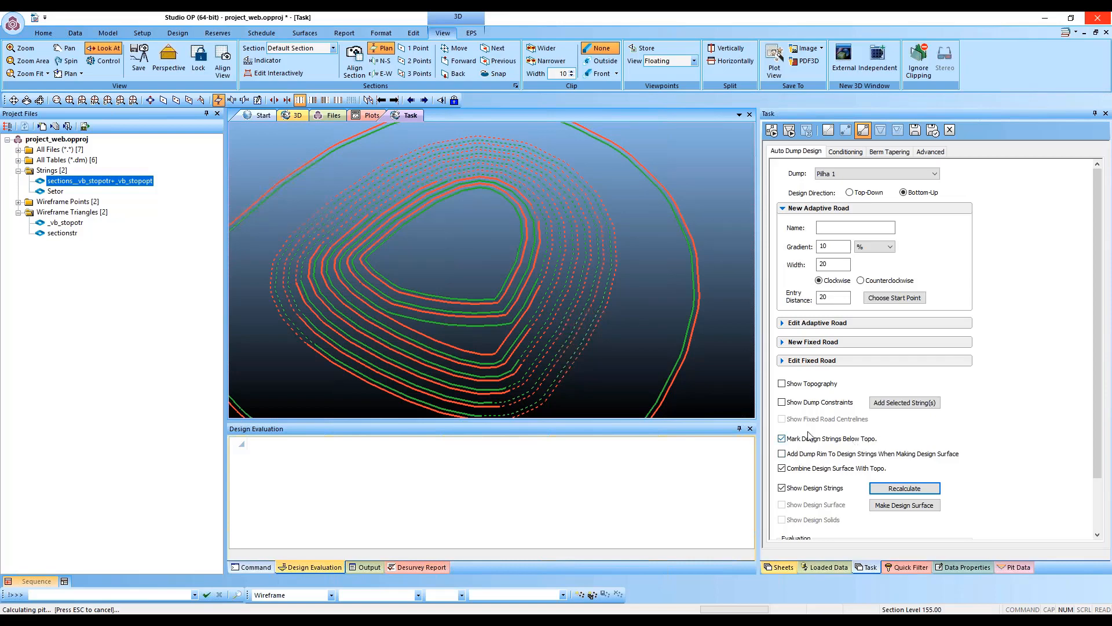
shift+drag(524, 341, 495, 331)
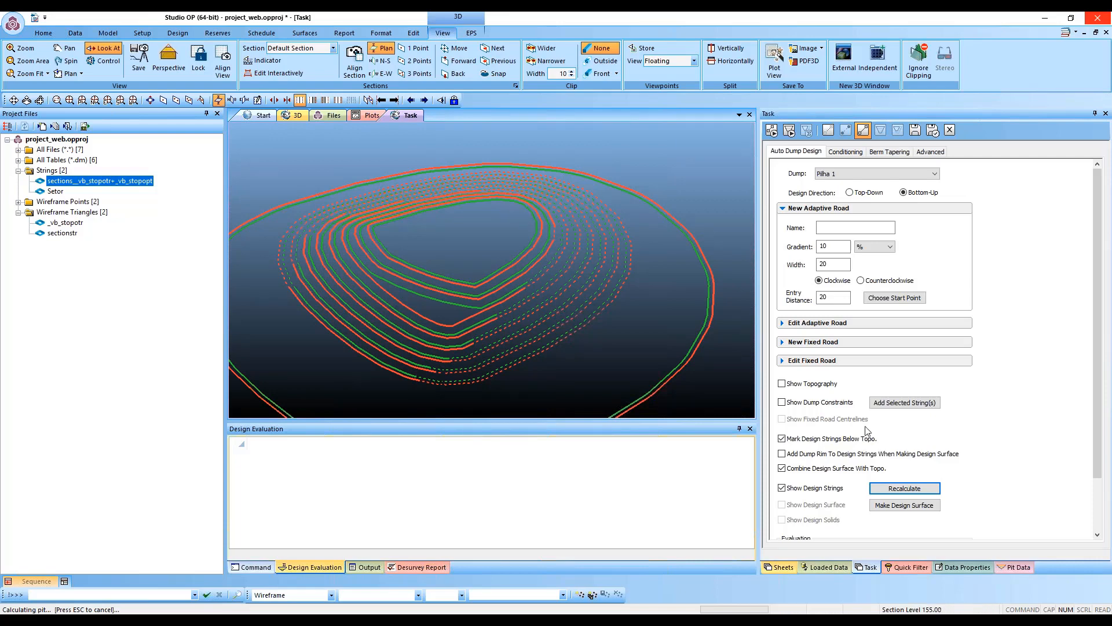
click(781, 439)
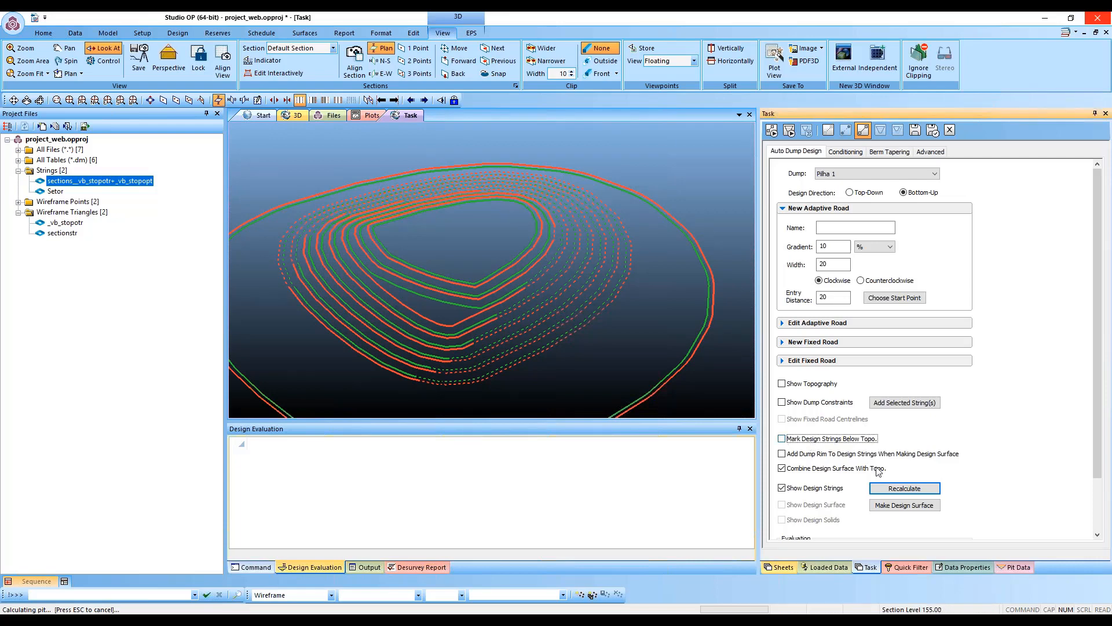
Step: Enable adding the dump rim to the design strings and remake the design surface
click(782, 454)
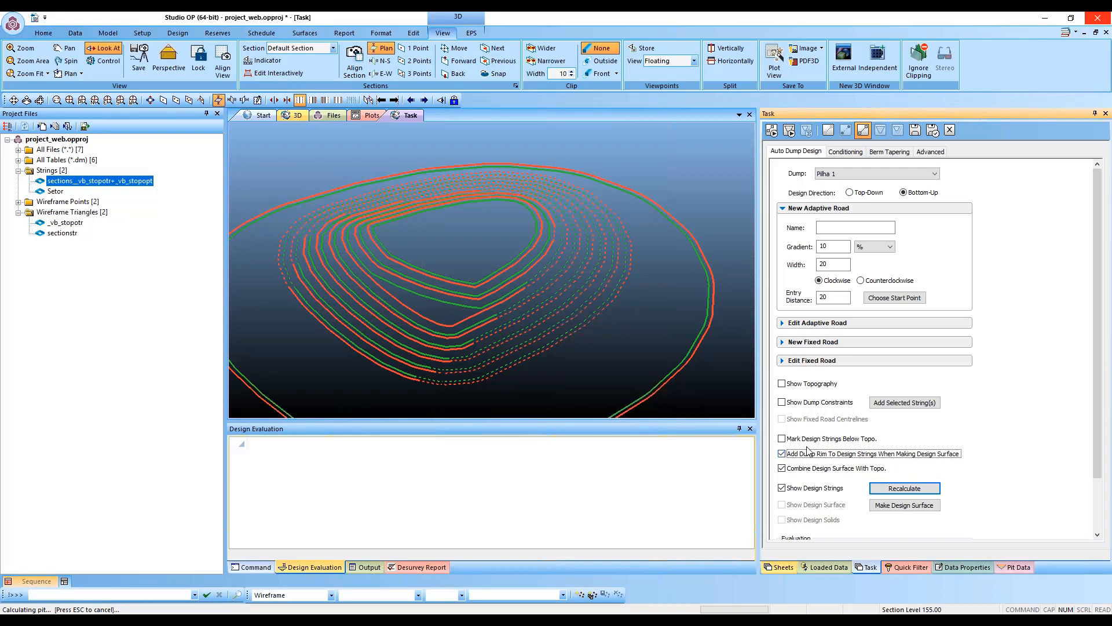
click(895, 503)
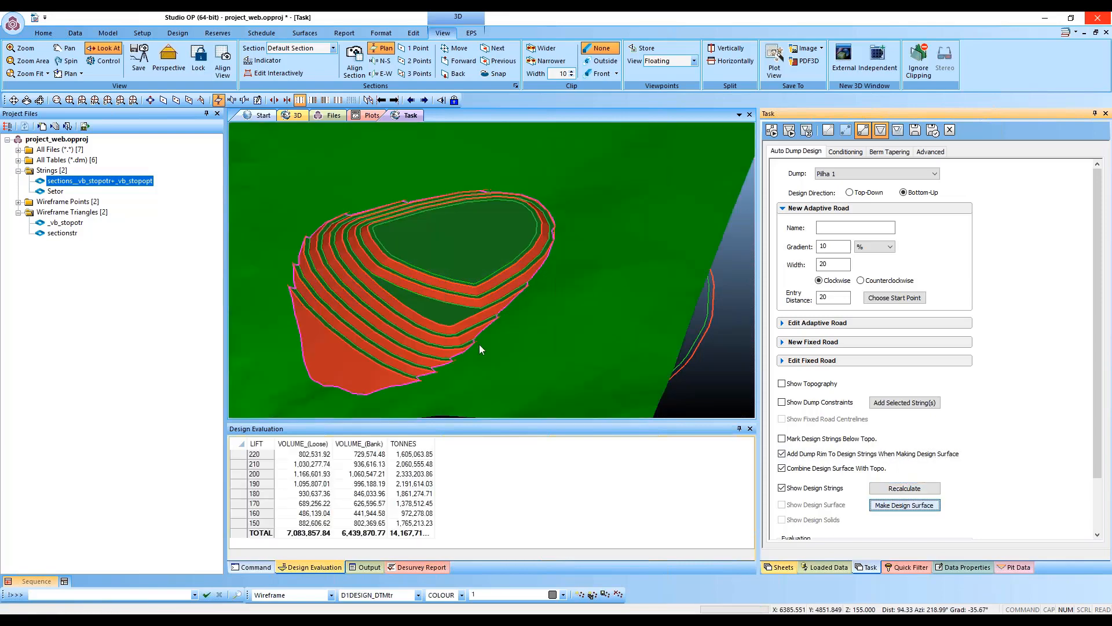
shift+drag(406, 347, 314, 378)
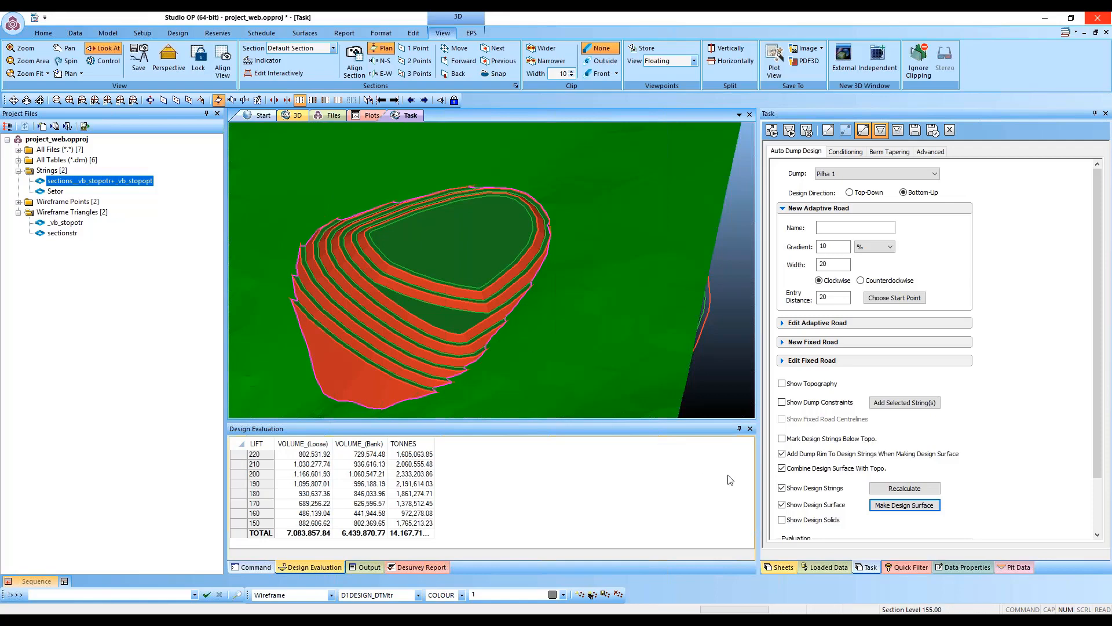
Step: Turn on the design solids, remake the design surface, and hide the surface and strings so only the solids are displayed
click(783, 519)
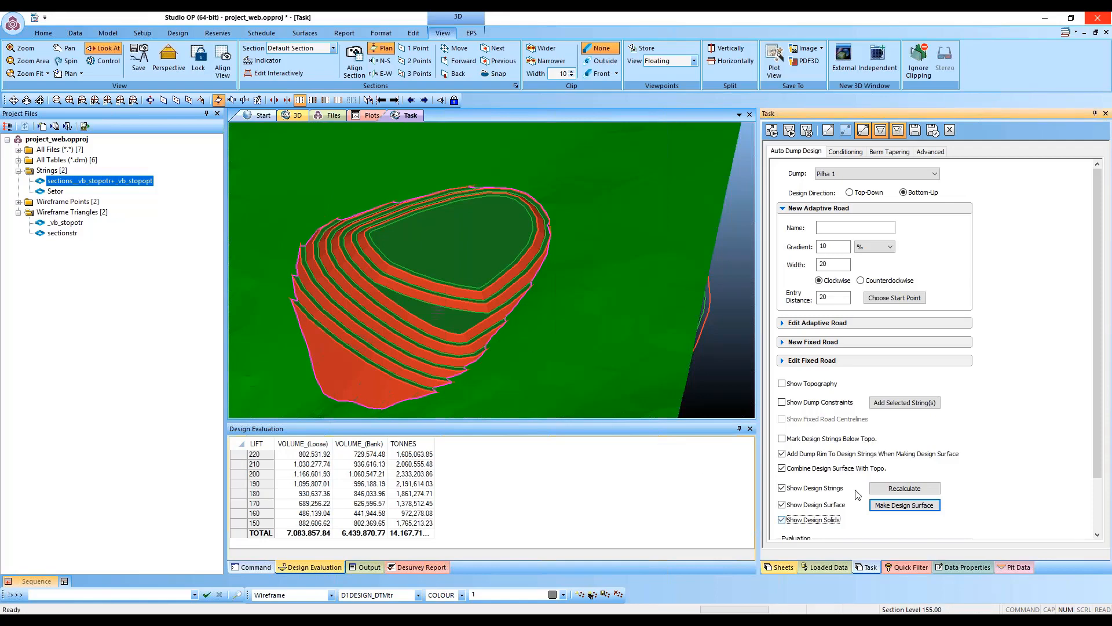
click(886, 506)
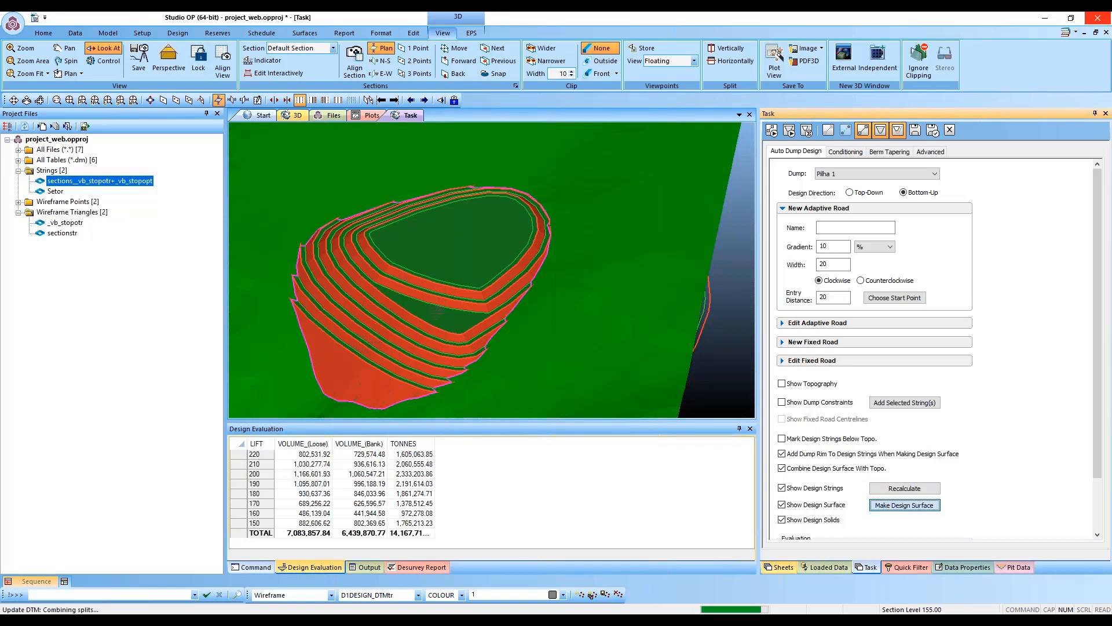
click(782, 505)
click(782, 487)
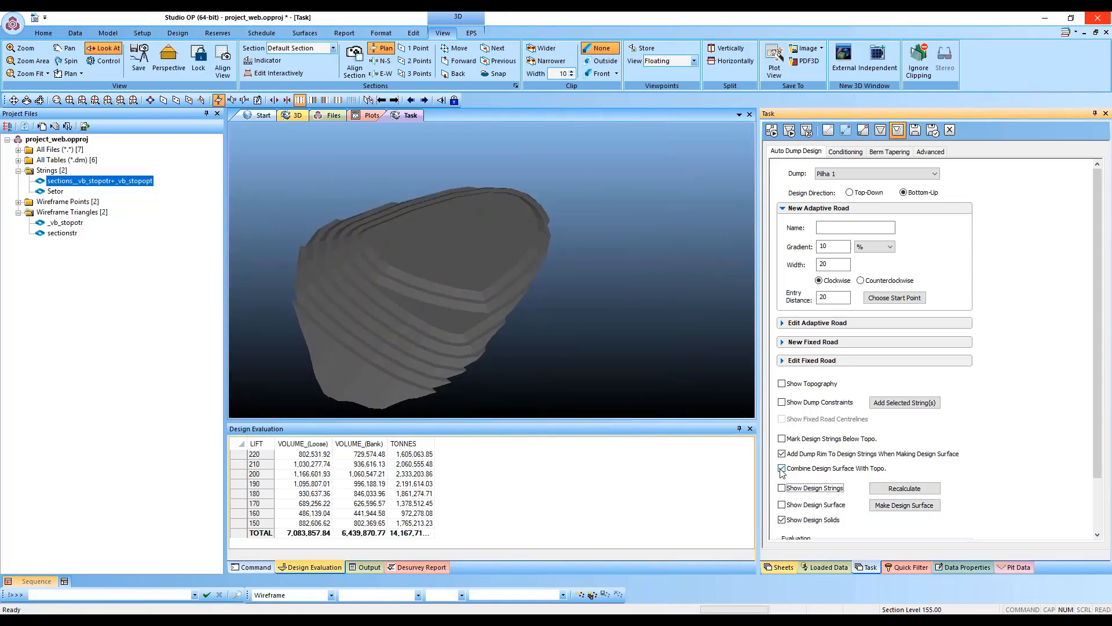
Step: Disable combining the design surface with topography and adding the dump rim, and inspect the solids from different angles
click(782, 468)
click(782, 454)
shift+drag(528, 366, 485, 355)
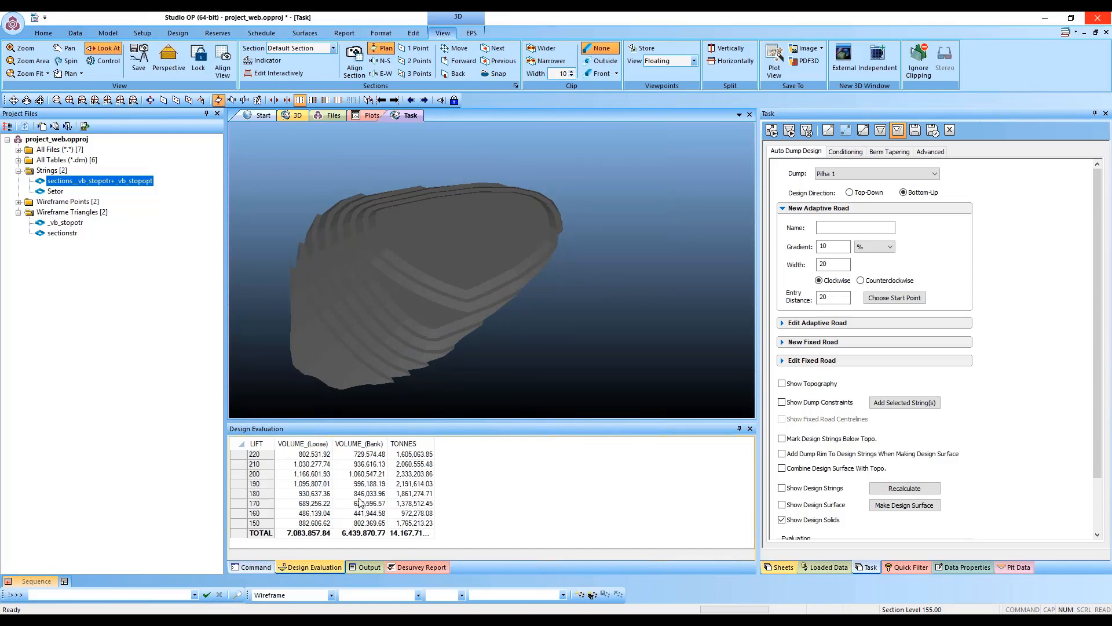
drag(427, 346, 480, 341)
Step: Show the design surface and design strings together with the solids and inspect the rim around the dump
click(782, 504)
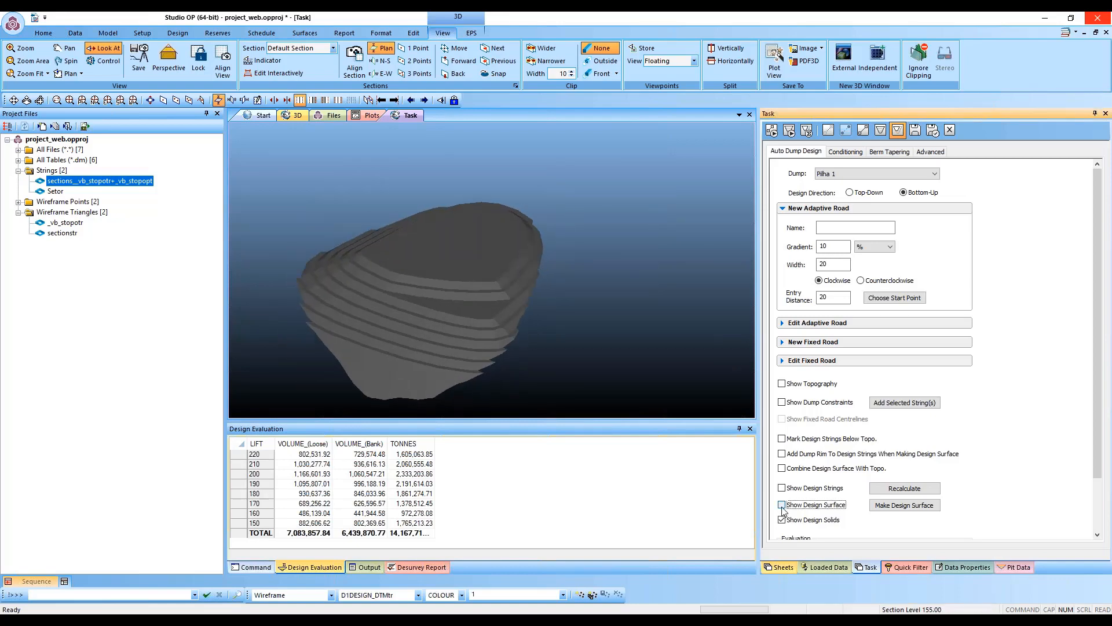
click(781, 488)
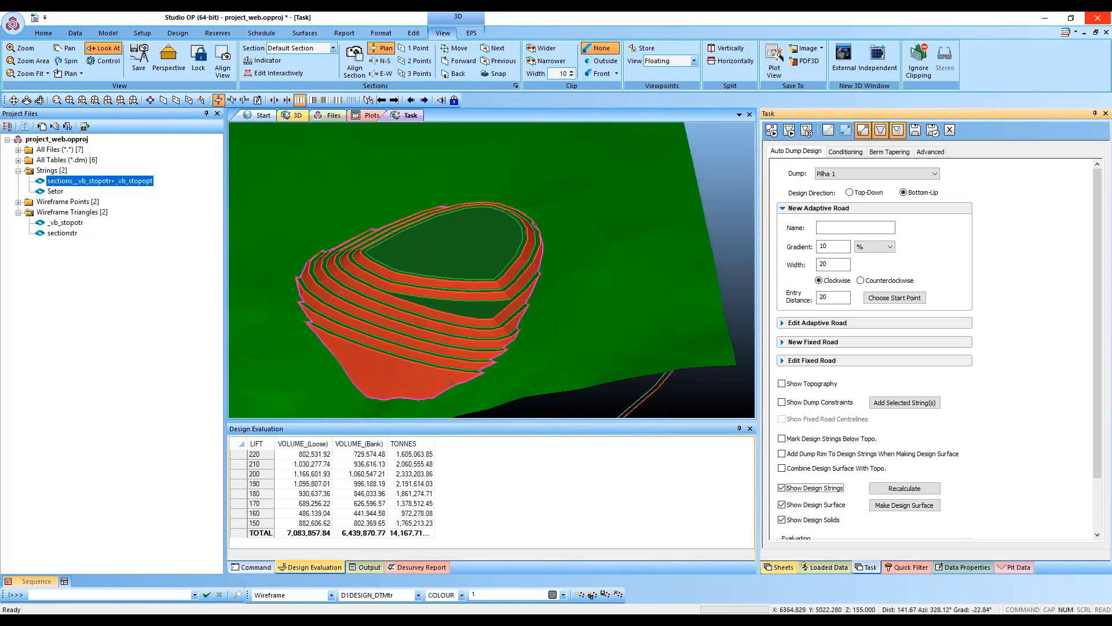
drag(508, 280, 486, 307)
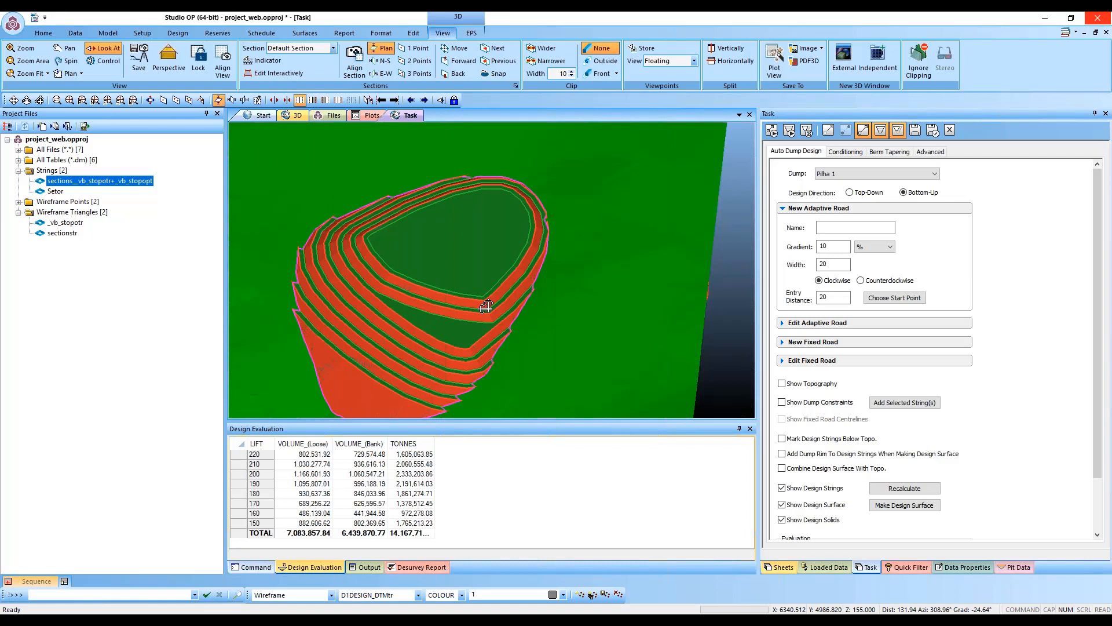
drag(464, 318, 395, 344)
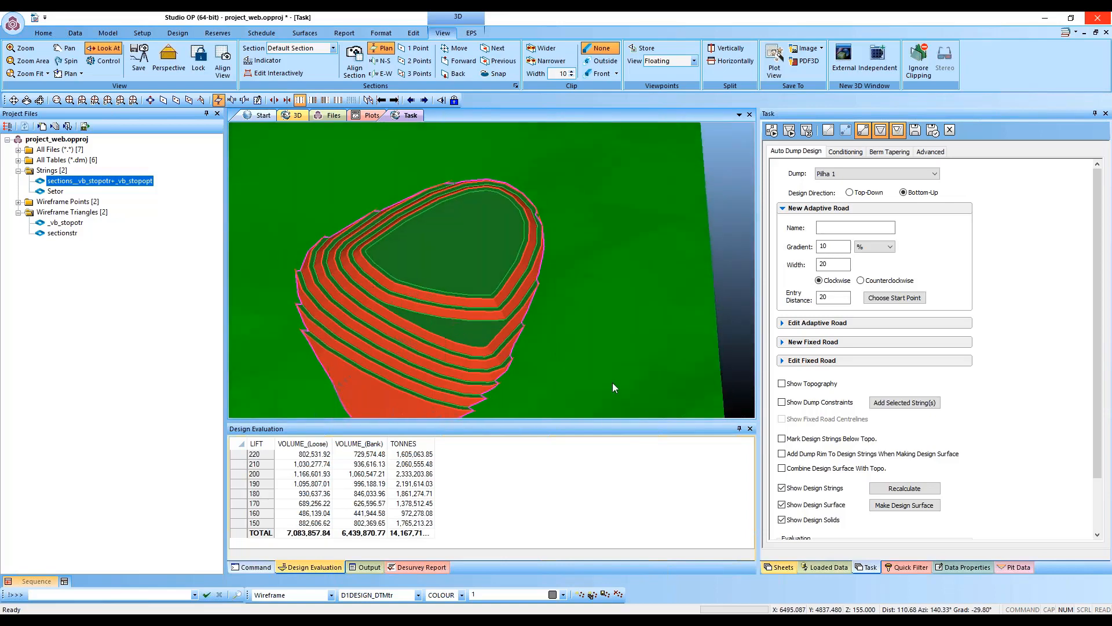
Step: Hide the design solids and surface to leave only the design strings, and select the outermost strings before clearing the selection
click(782, 520)
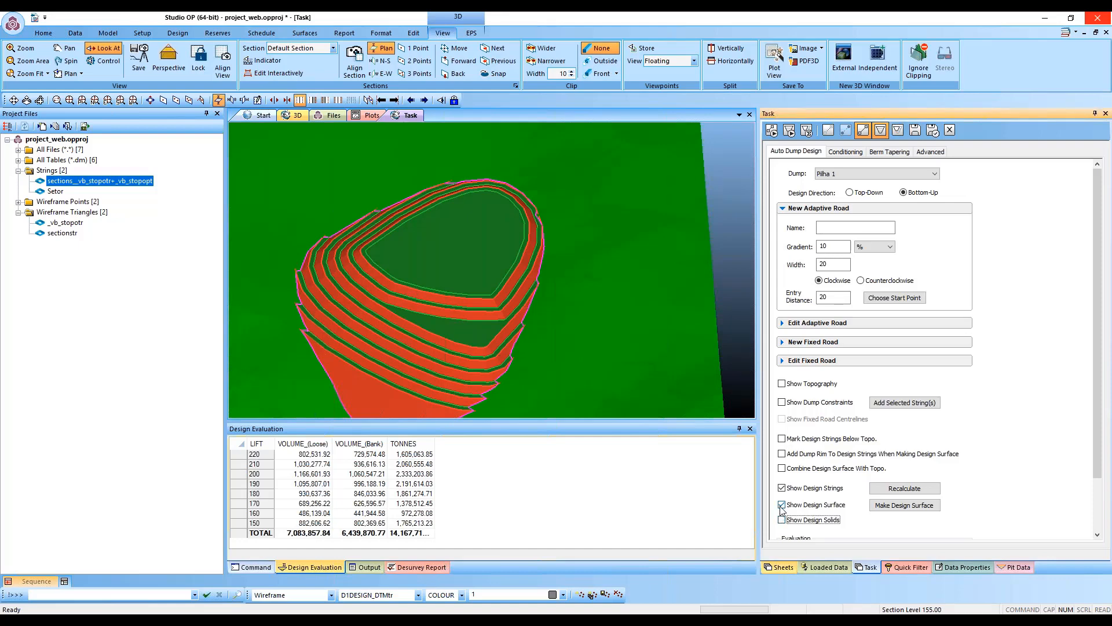
click(781, 505)
drag(483, 283, 406, 328)
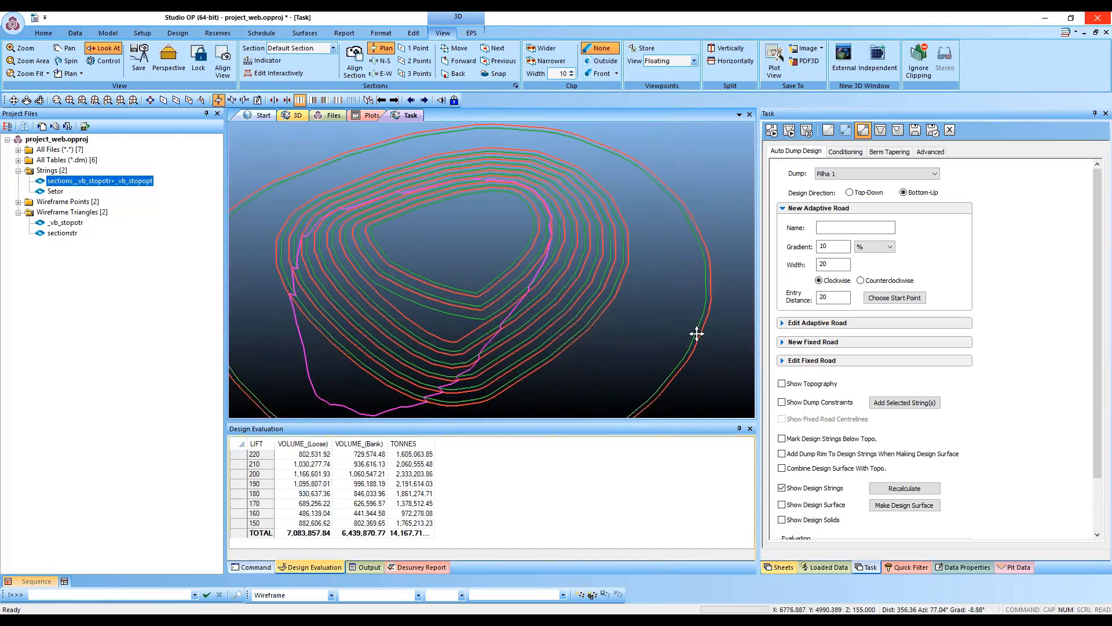
middle_drag(695, 332, 644, 290)
drag(610, 293, 648, 335)
click(625, 315)
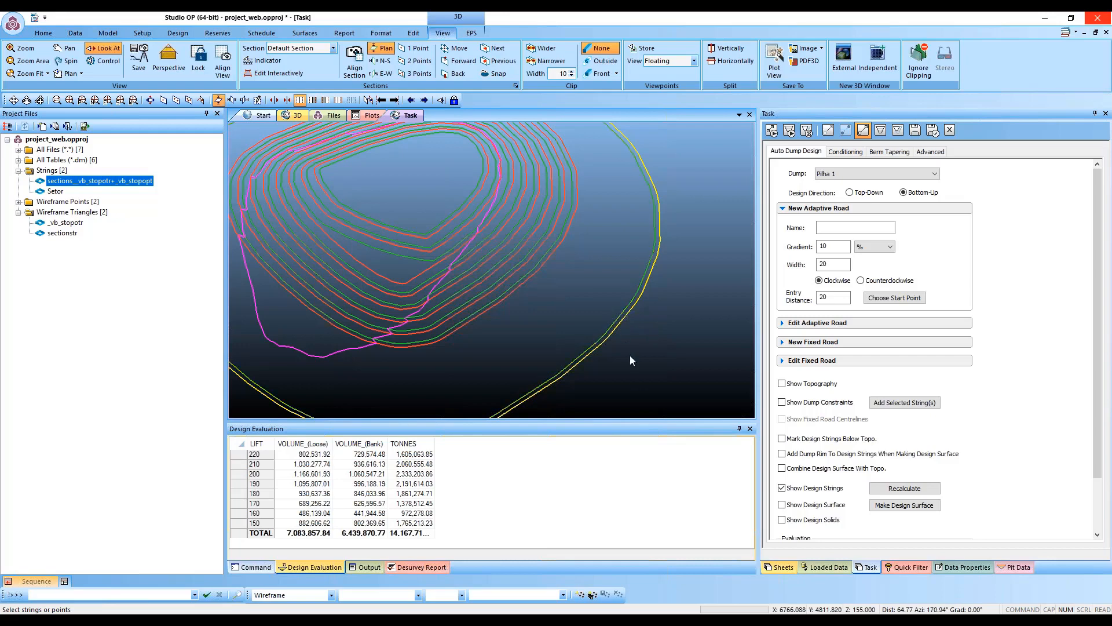
click(638, 379)
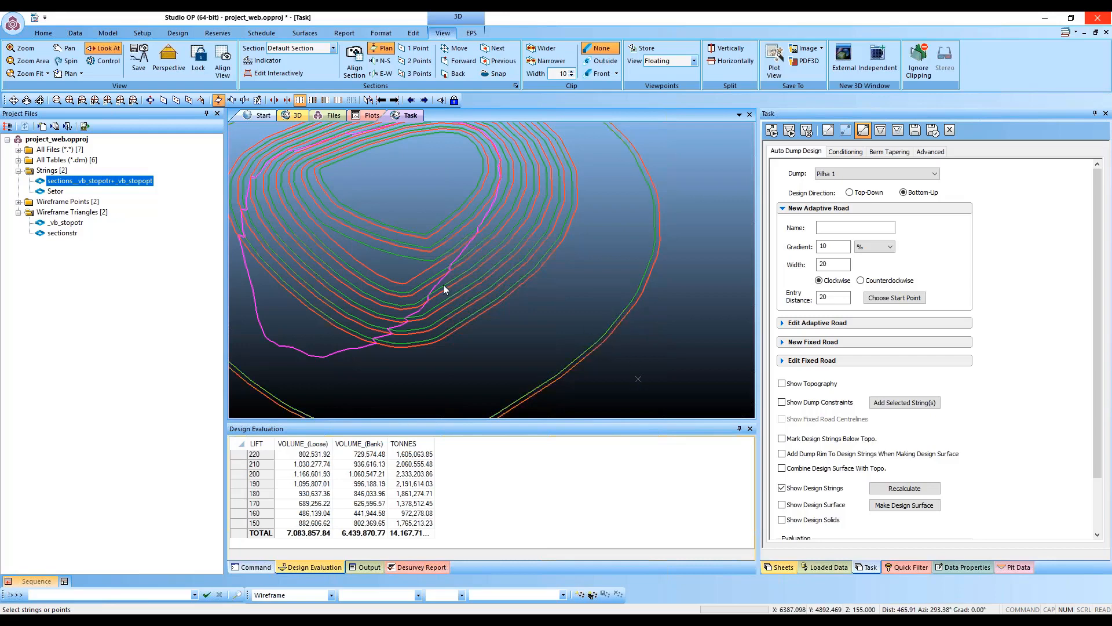
Step: Set up a new adaptive road named Acesso1 with a 10 % gradient and a width of 20
middle_click(363, 239)
shift+drag(363, 240, 387, 216)
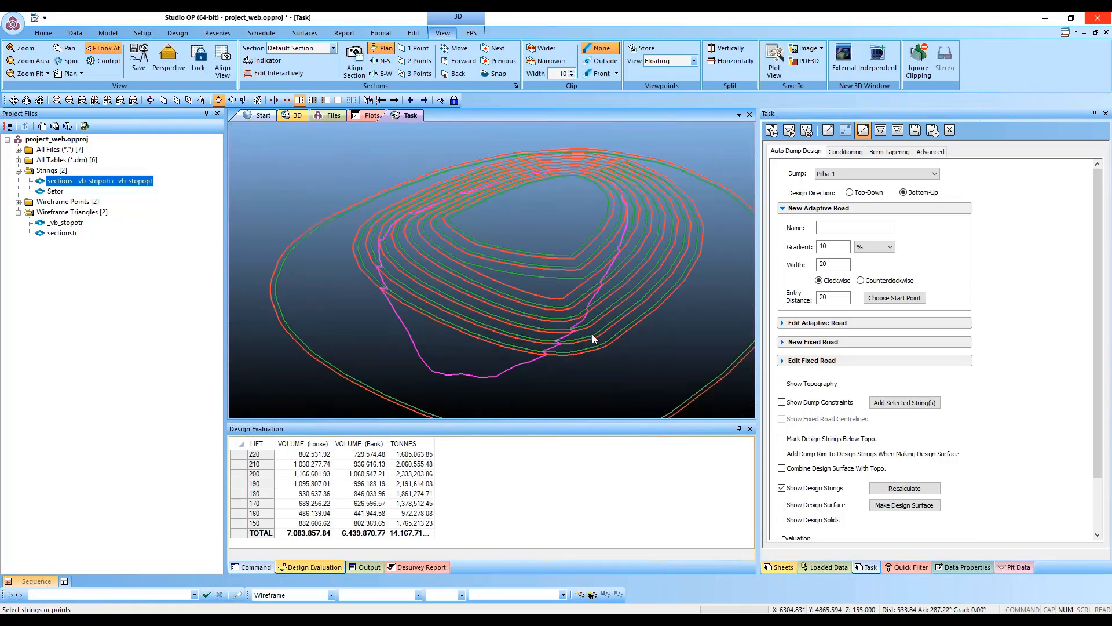
middle_drag(592, 334, 479, 304)
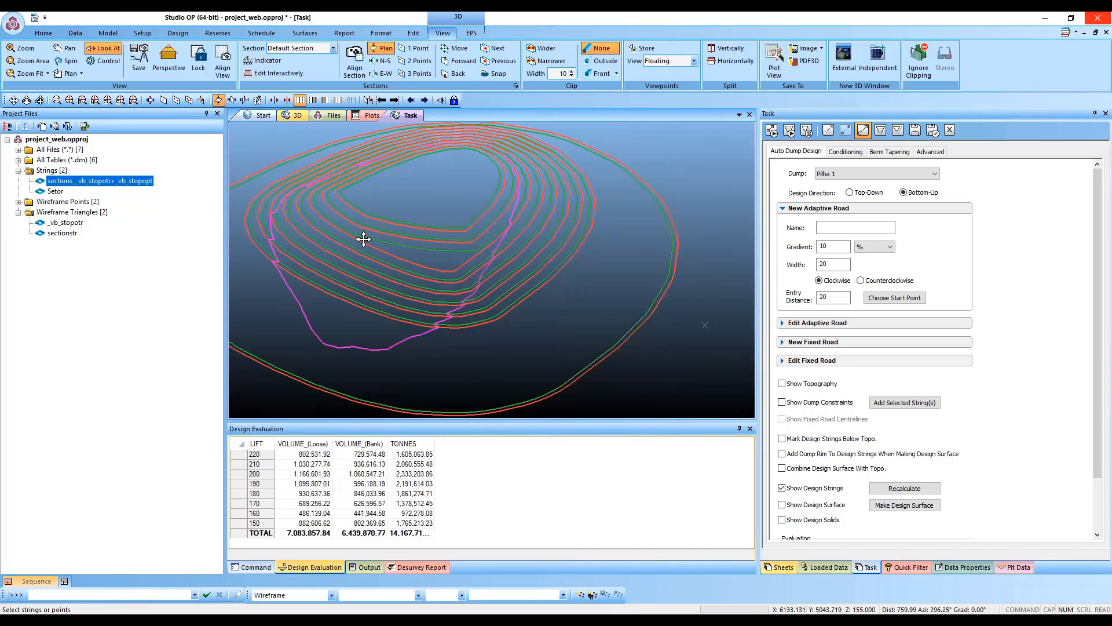
middle_drag(363, 240, 407, 268)
shift+drag(406, 267, 454, 288)
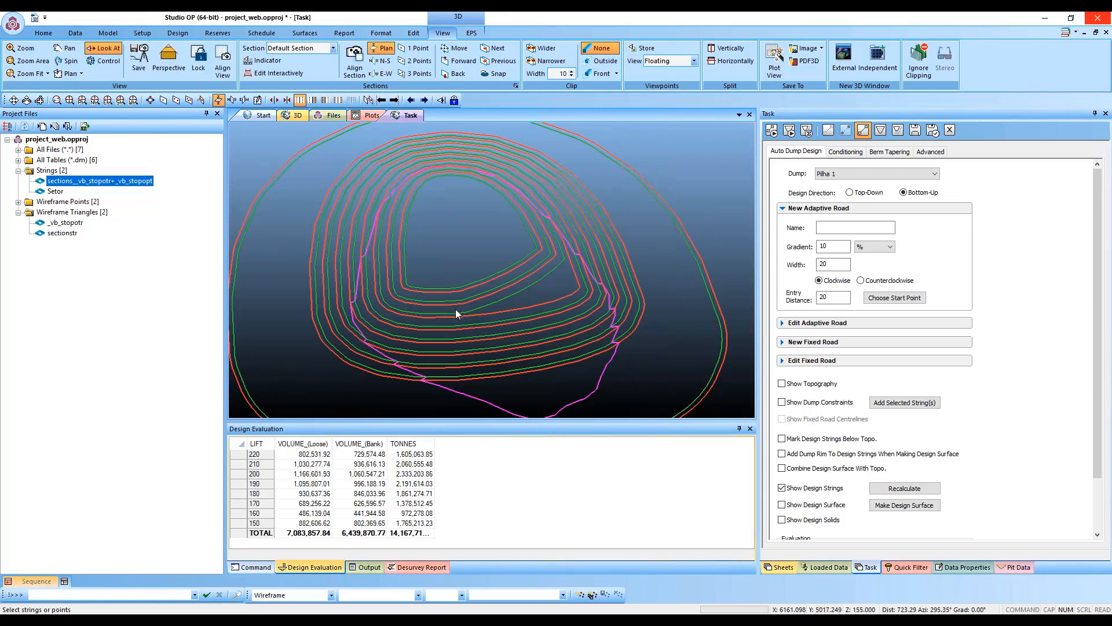
shift+drag(472, 319, 371, 299)
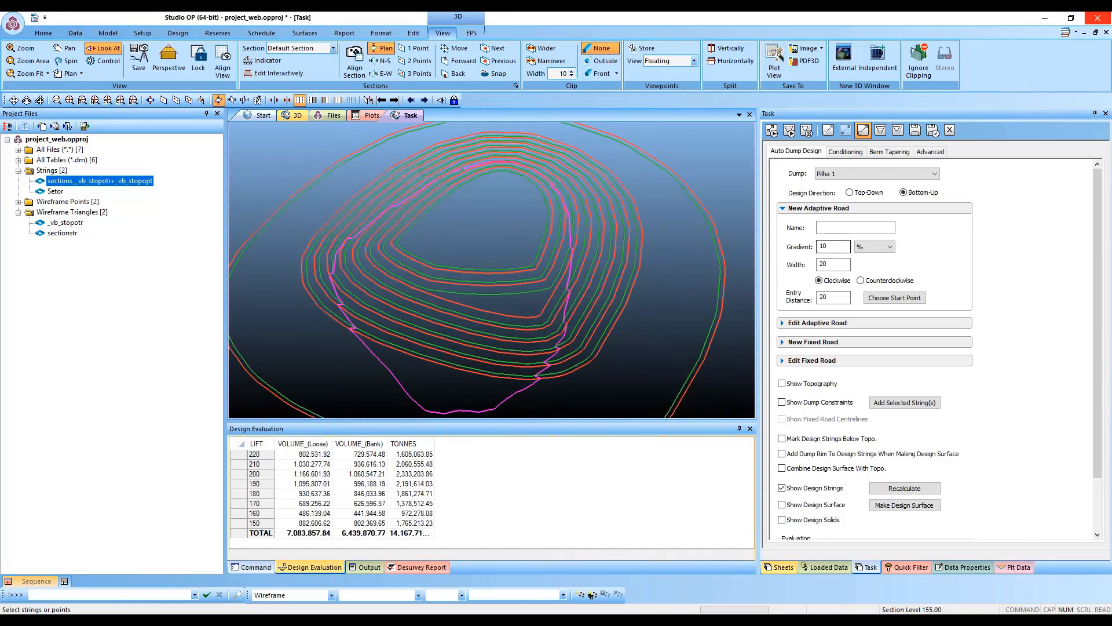
click(838, 229)
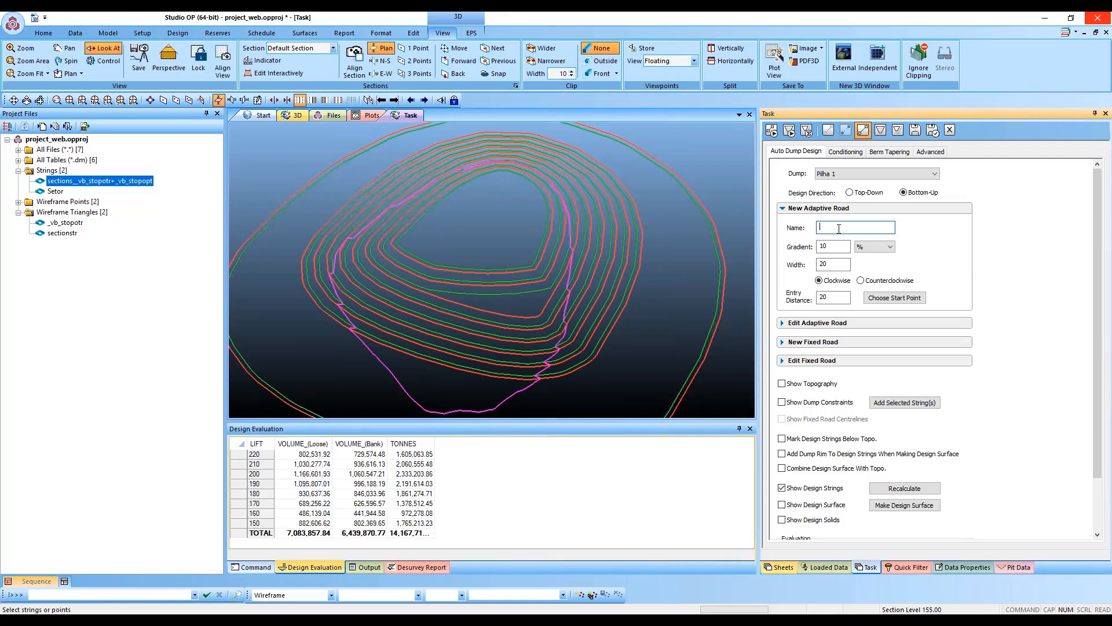
text(Acesso1)
click(878, 247)
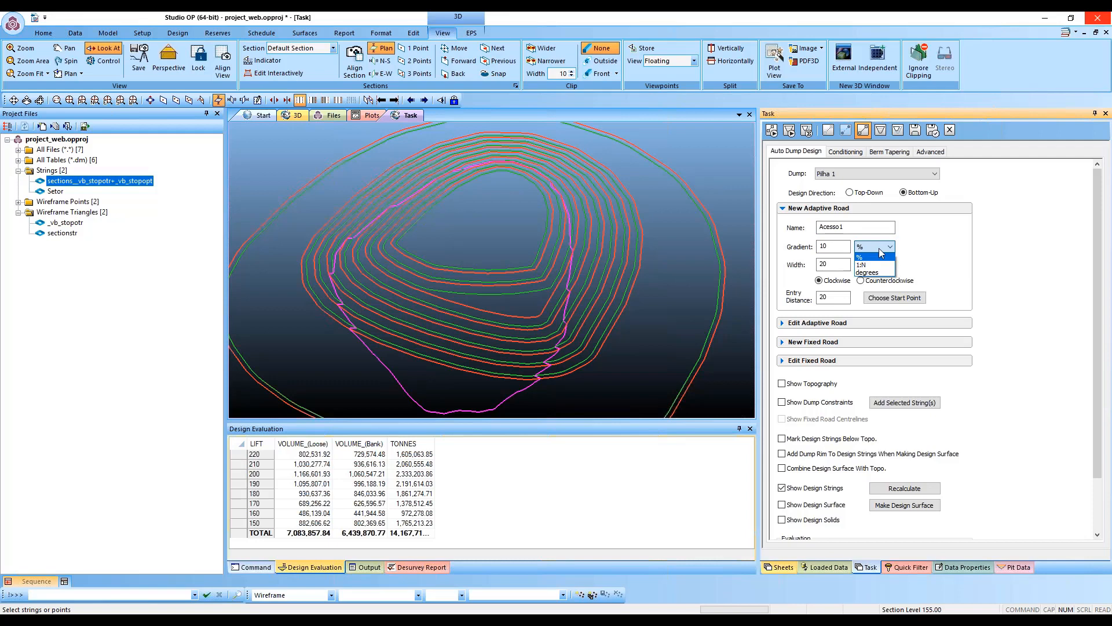
click(879, 248)
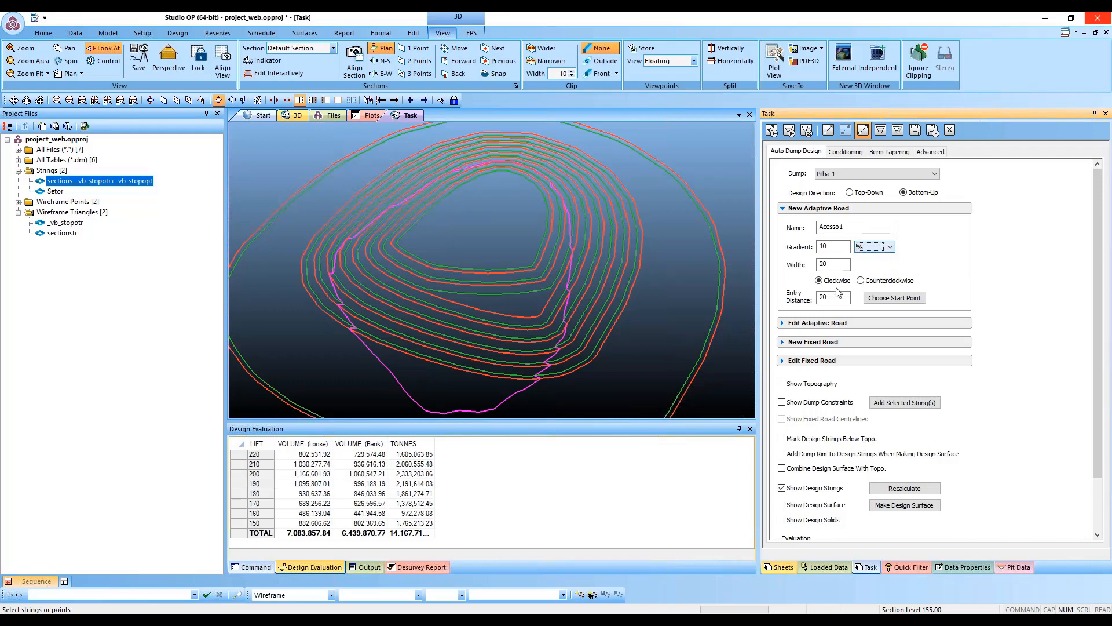
click(824, 264)
click(835, 265)
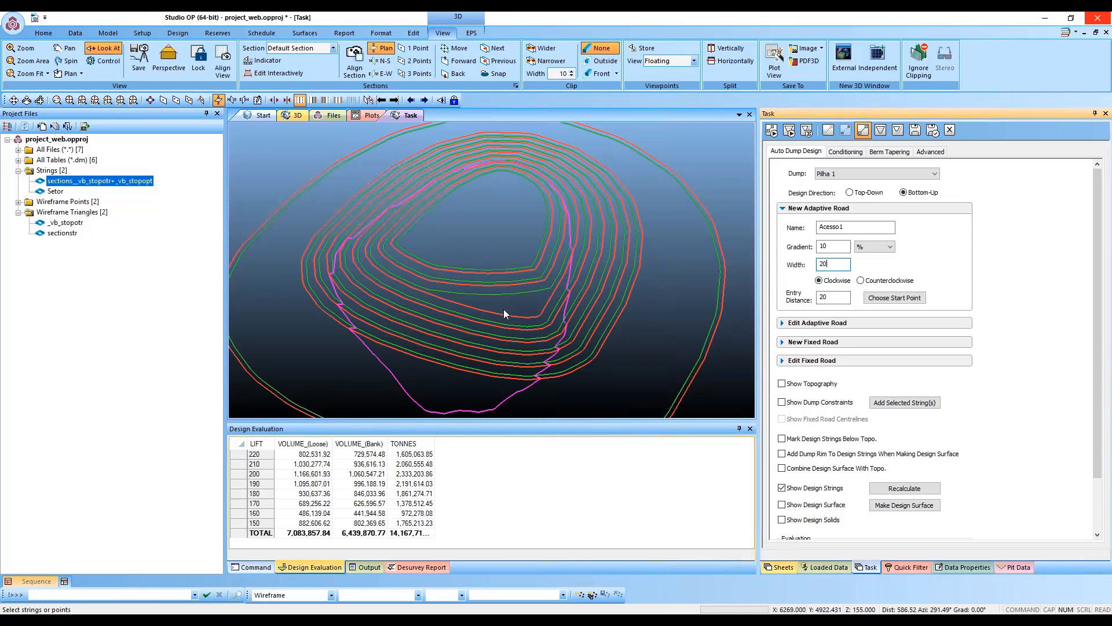
Step: Place the start point of adaptive road Acesso1 on a lower design string near the dump's front corner
shift+drag(517, 339, 553, 351)
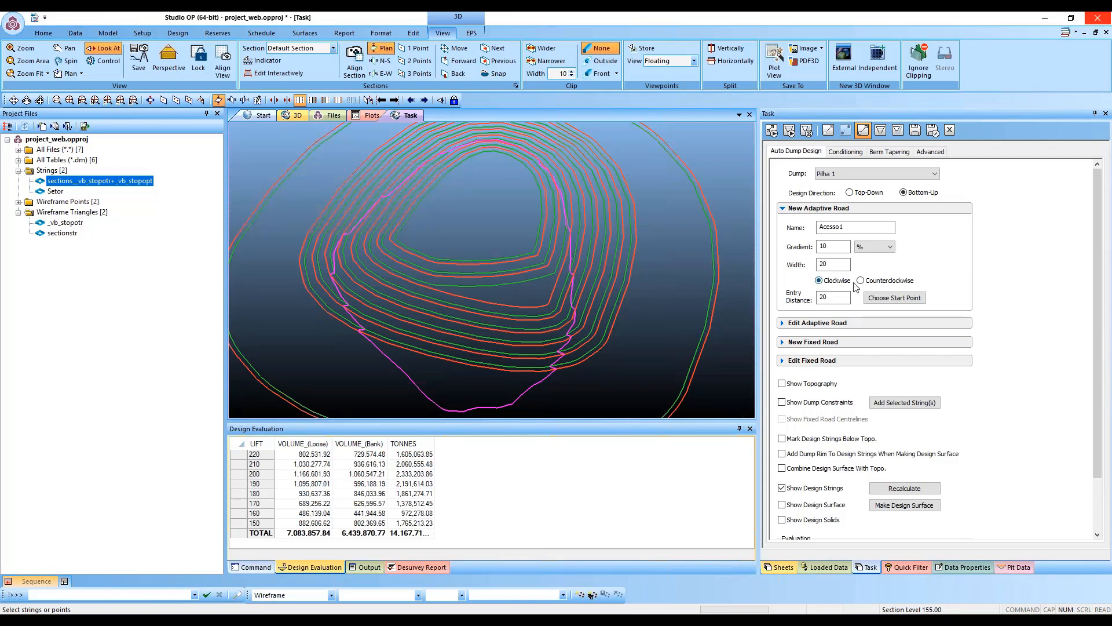
click(893, 298)
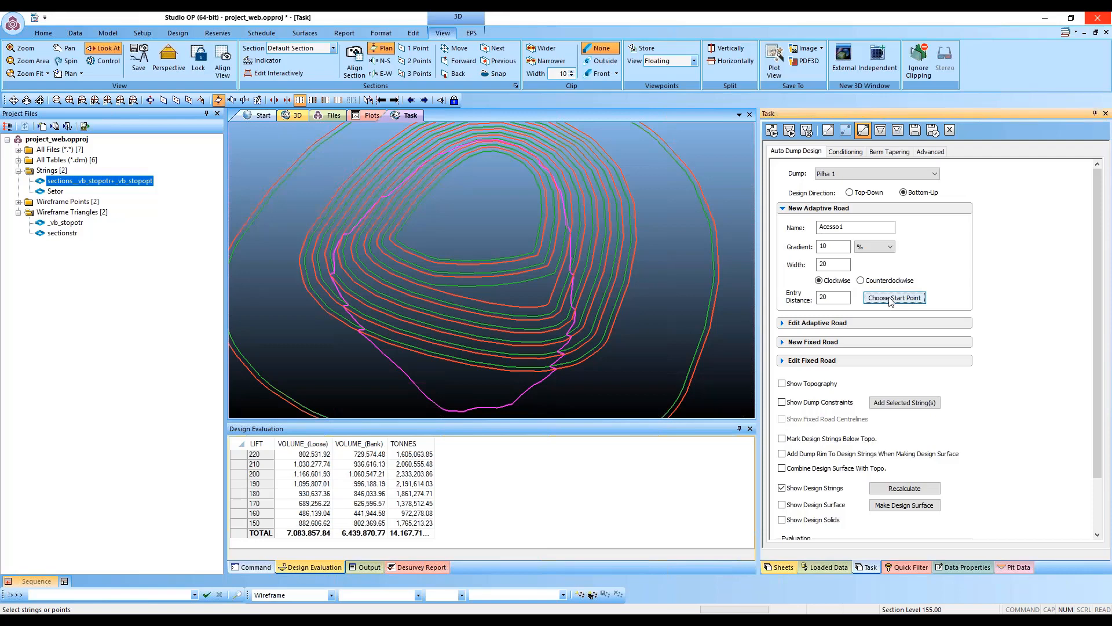
scroll(556, 359, up, 2)
scroll(566, 360, up, 1)
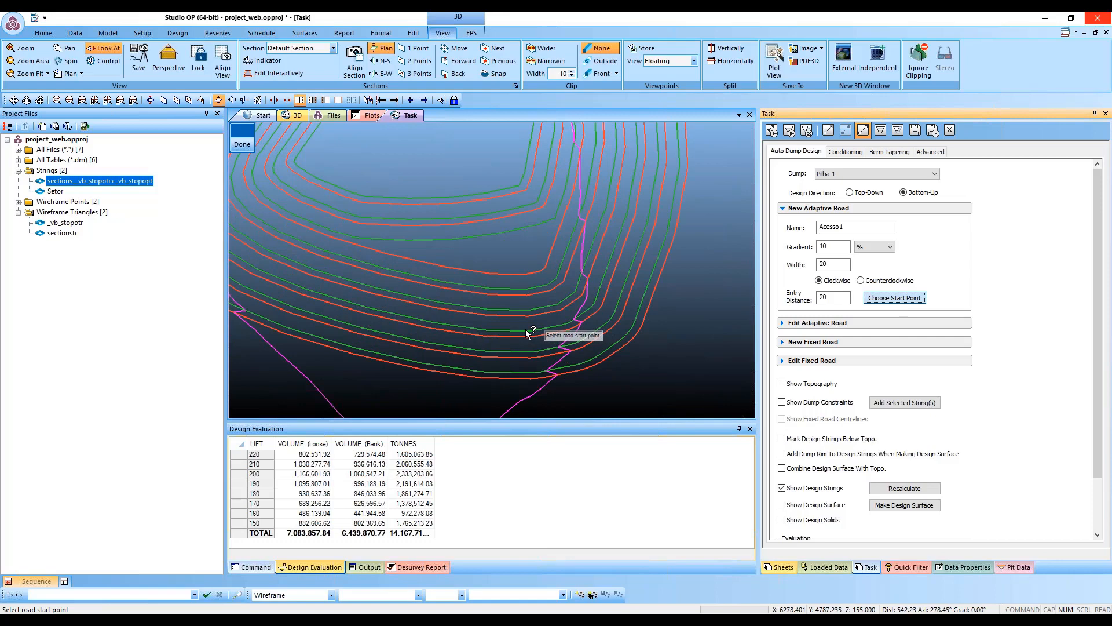
click(528, 333)
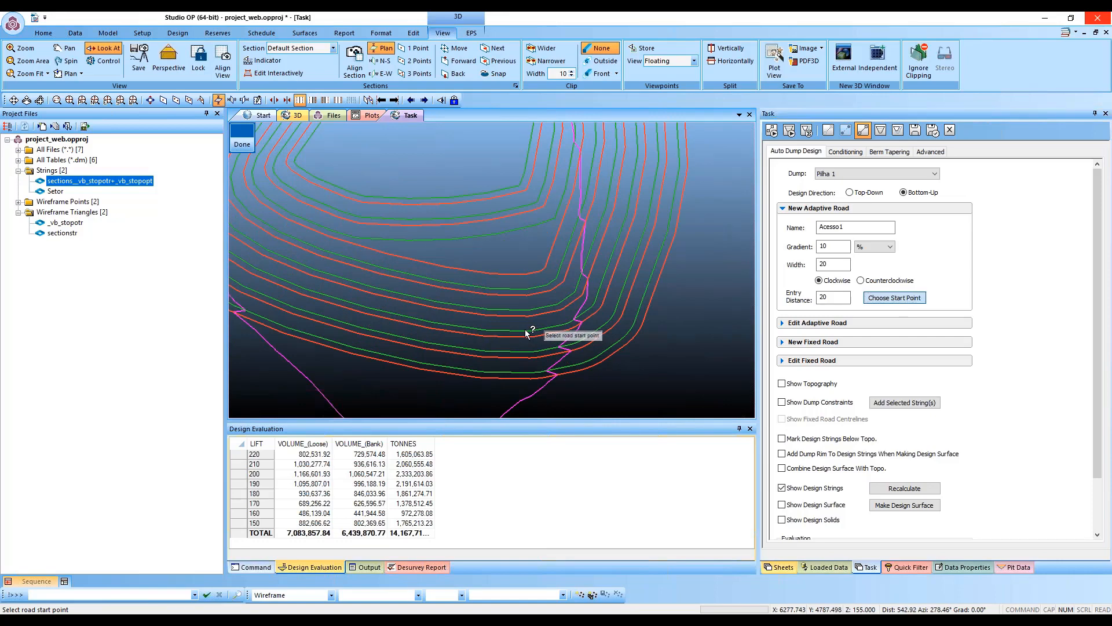
scroll(477, 325, down, 4)
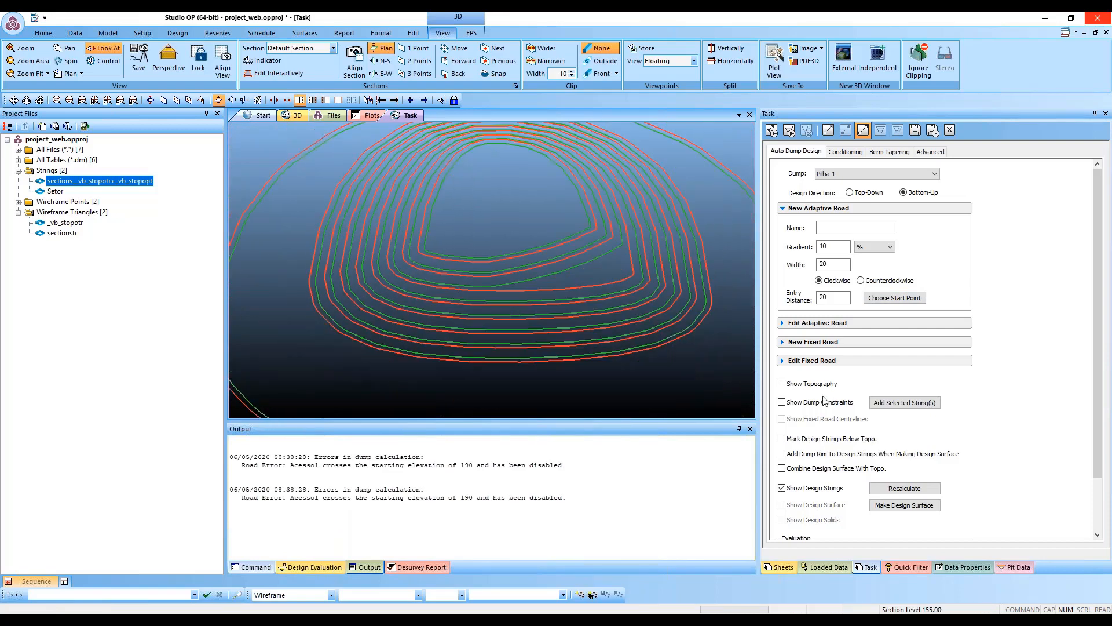
Step: Create a clockwise adaptive road named 1 starting on a higher design string near the front corner, and review the output and evaluation
click(835, 228)
text(1)
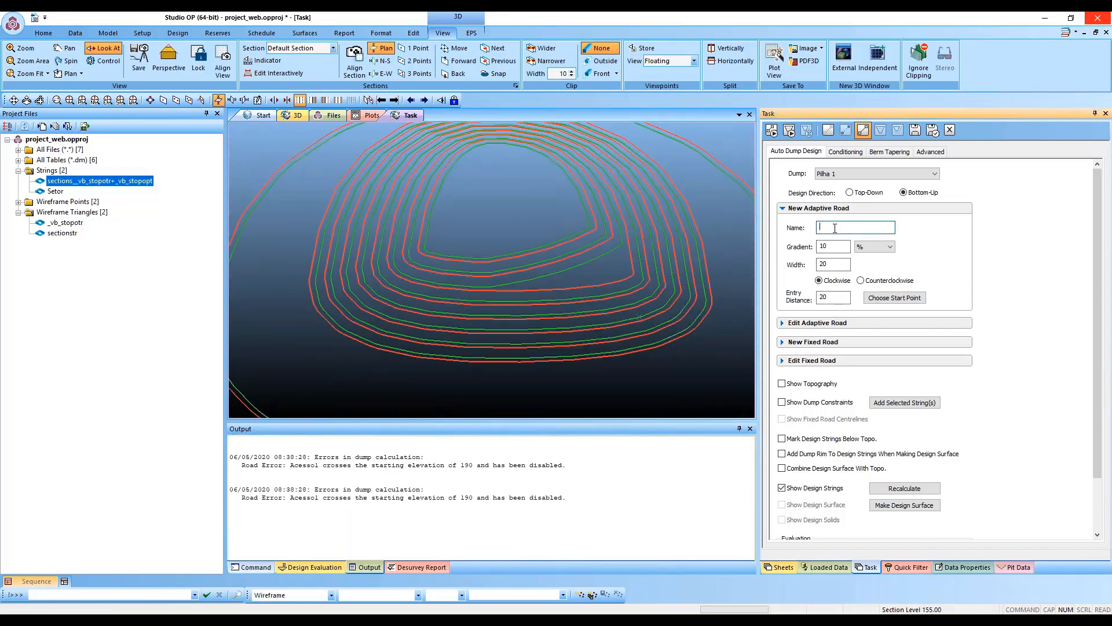
click(888, 296)
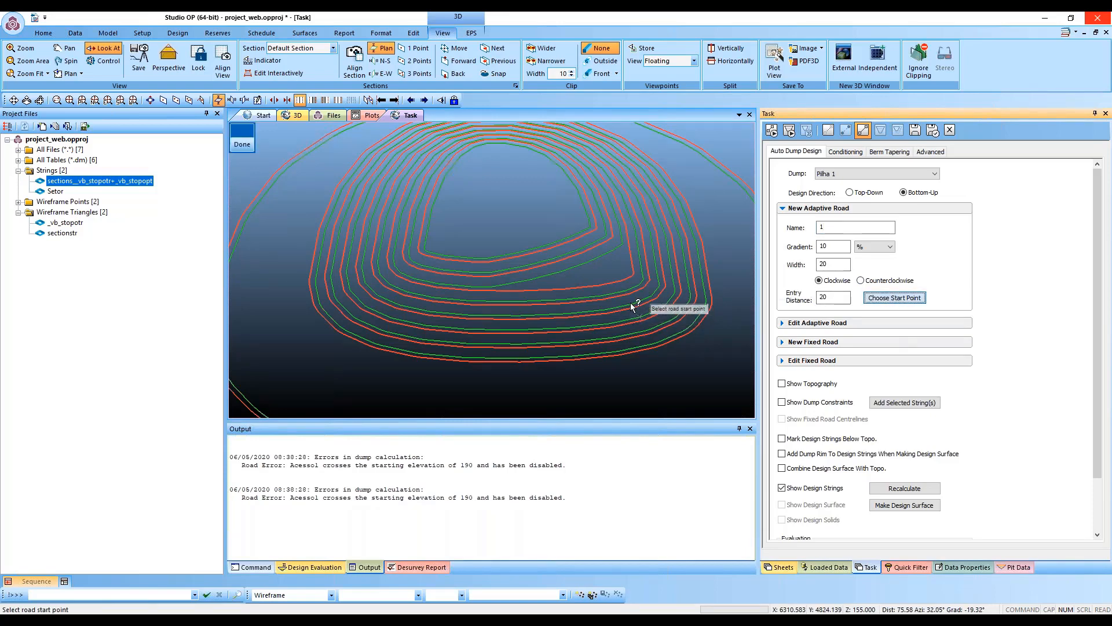
click(638, 307)
shift+drag(527, 311, 487, 322)
shift+right_drag(534, 309, 467, 305)
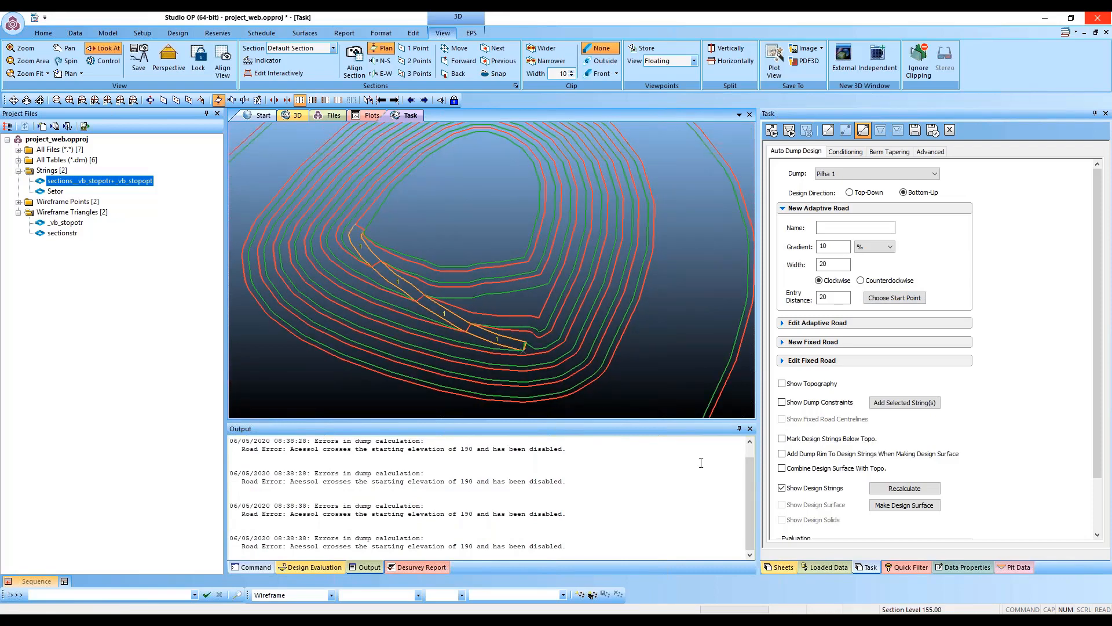
scroll(699, 462, up, 1)
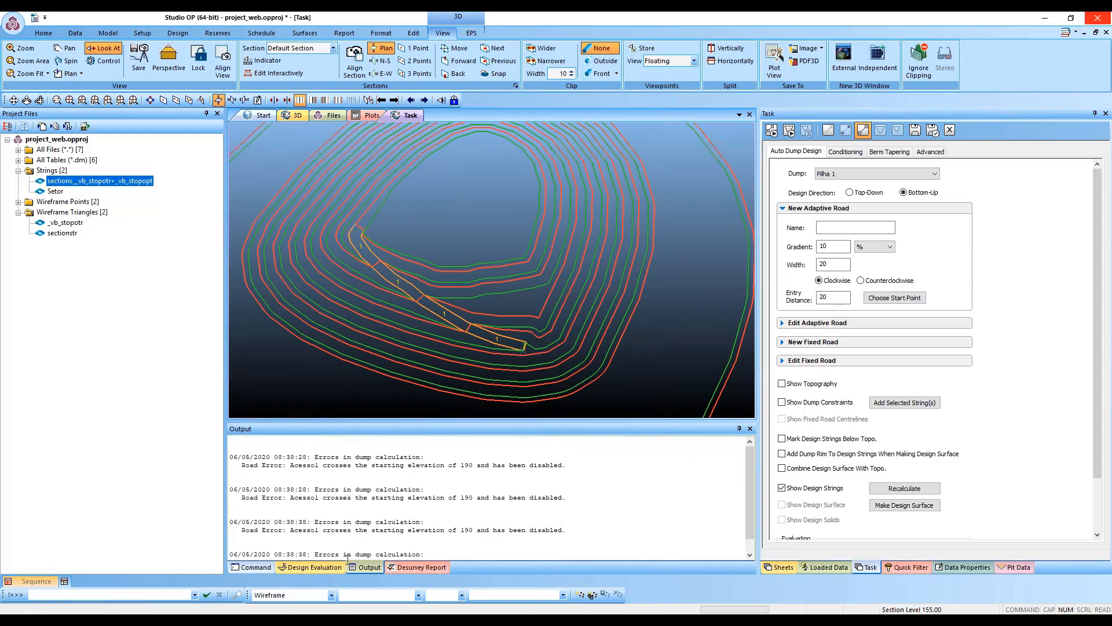
click(331, 569)
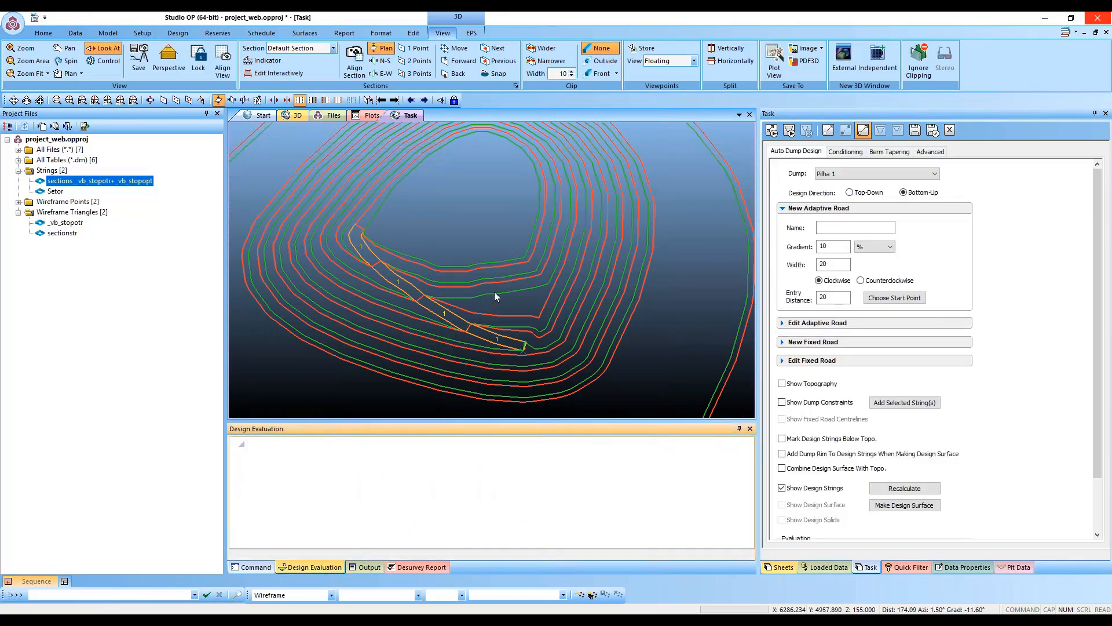
middle_drag(527, 307, 511, 318)
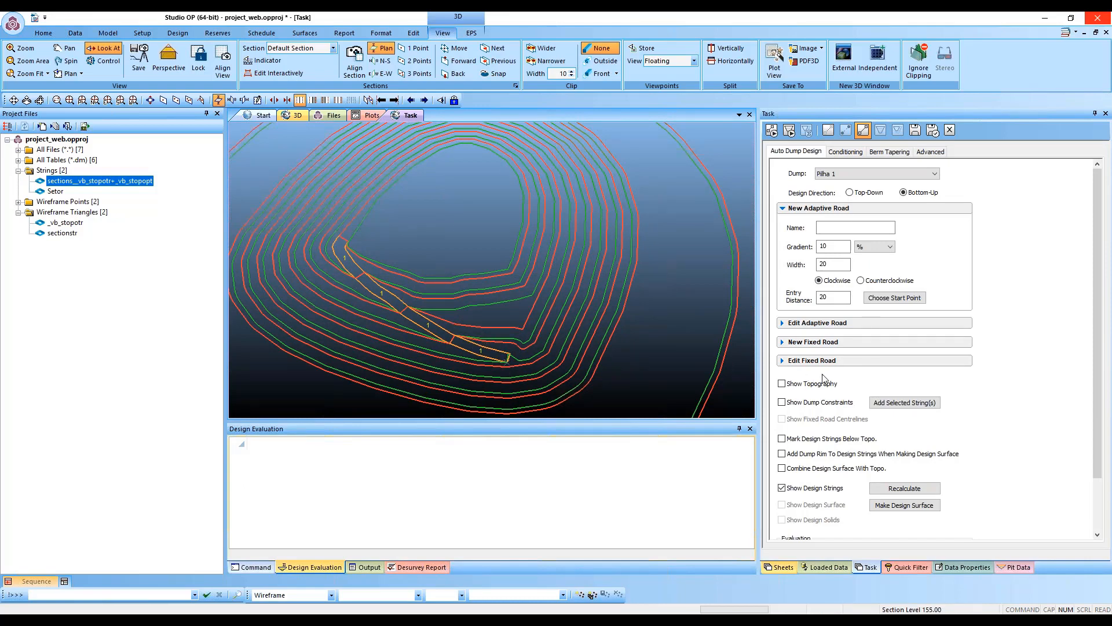
Step: Try several start points for adaptive road 1 along the design strings, and settle on one on the front slope near the corner
click(805, 323)
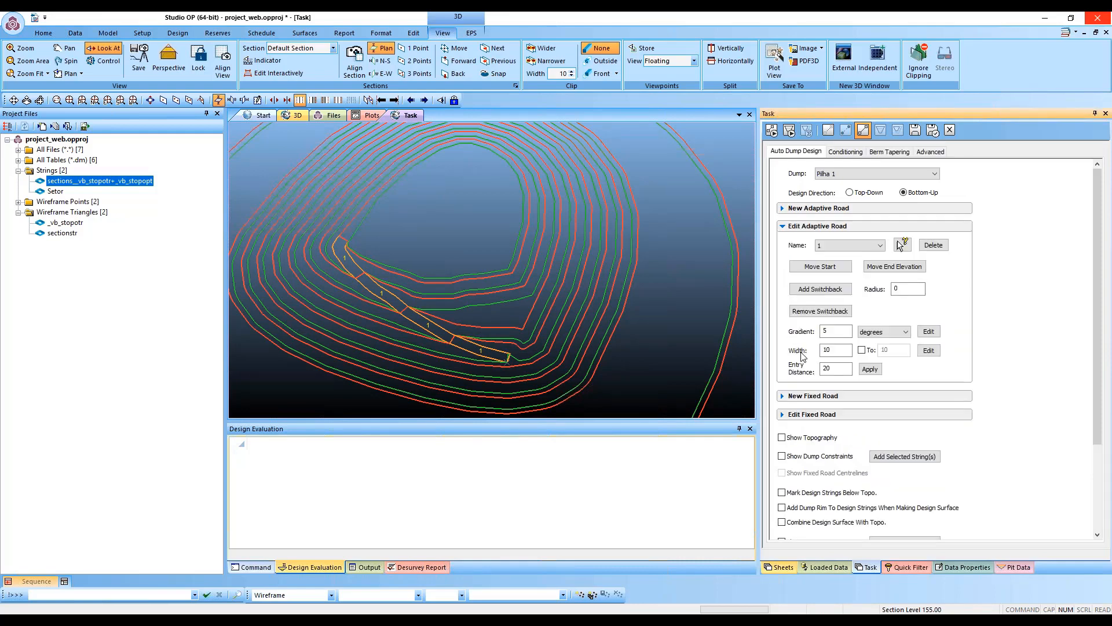
click(834, 268)
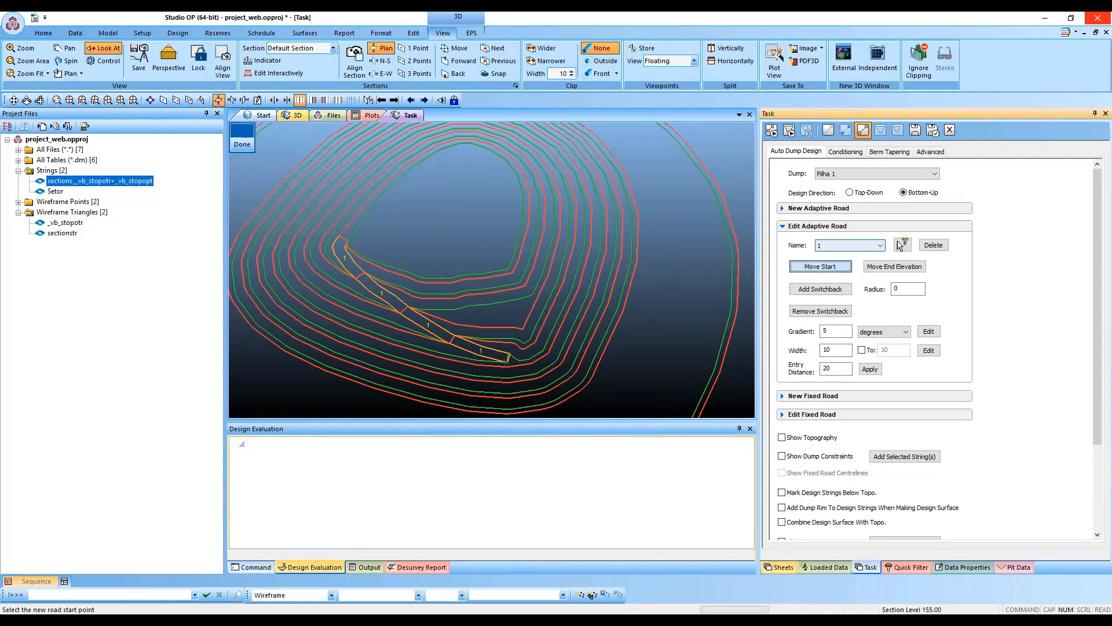
click(428, 352)
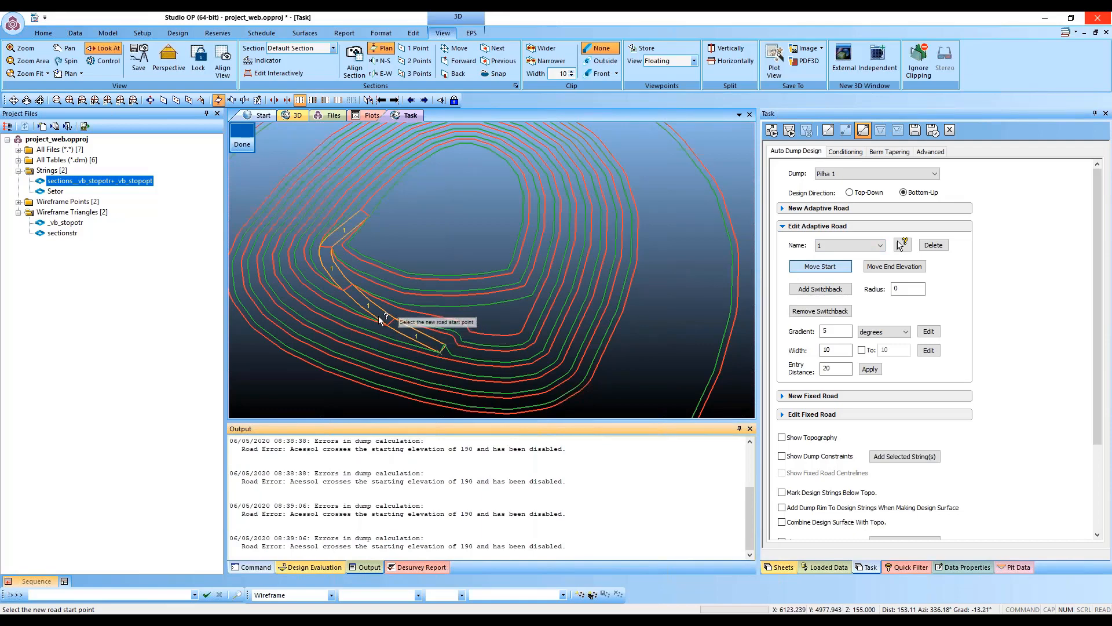
click(352, 310)
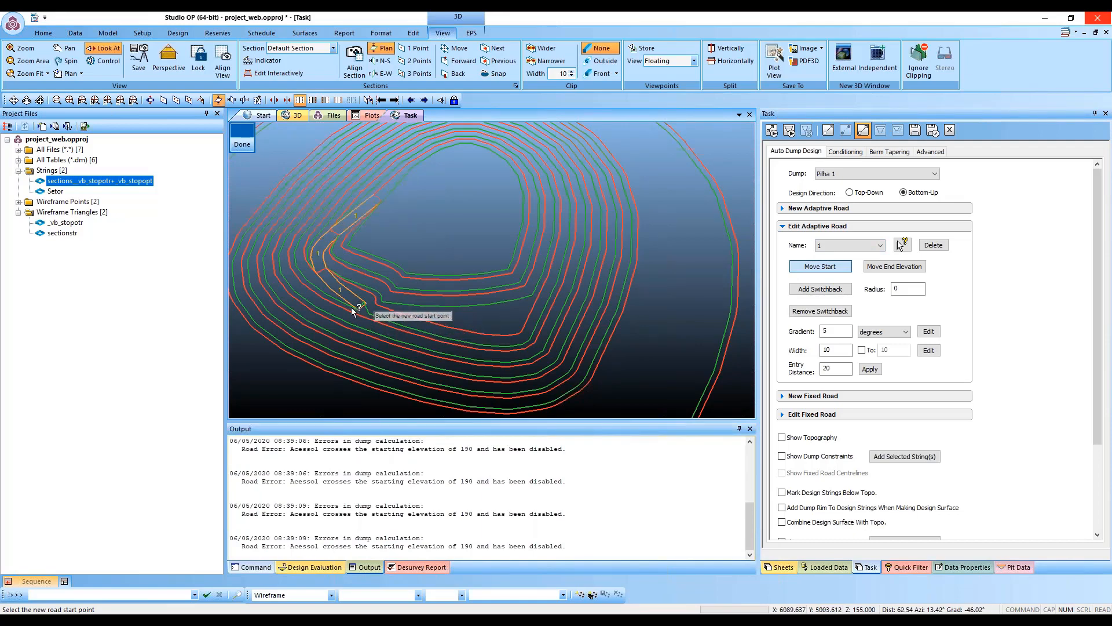
click(314, 256)
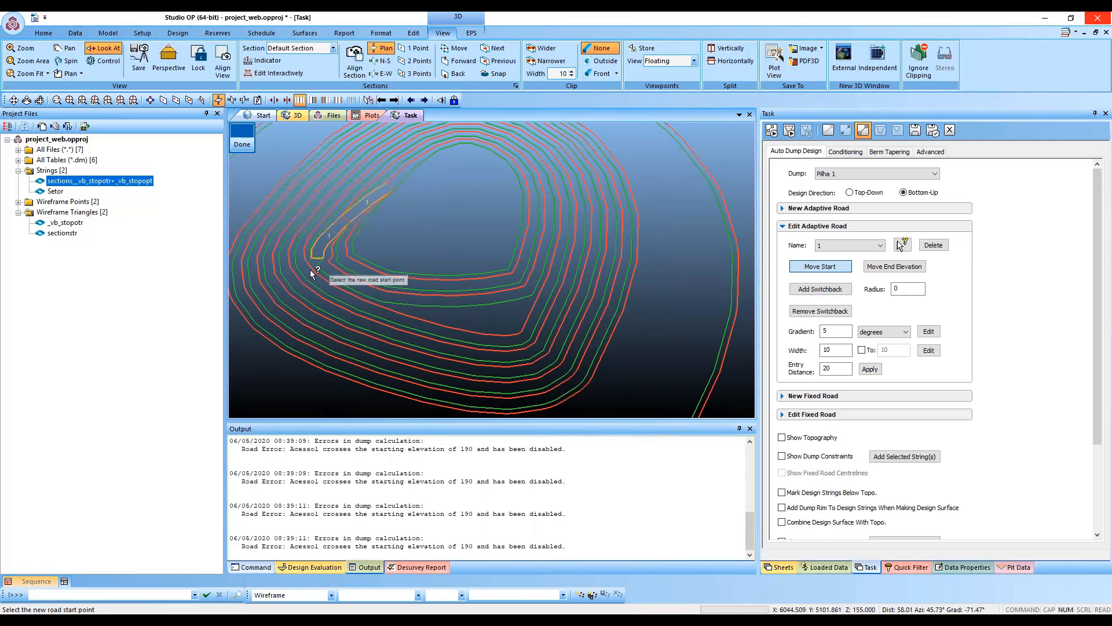
click(442, 368)
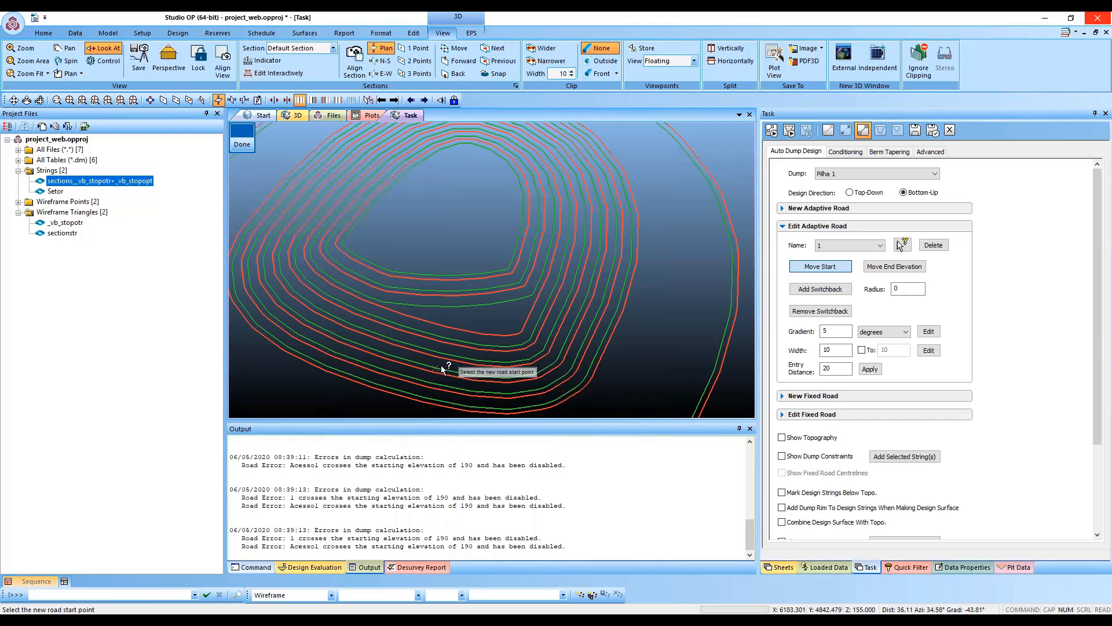
click(453, 350)
click(474, 360)
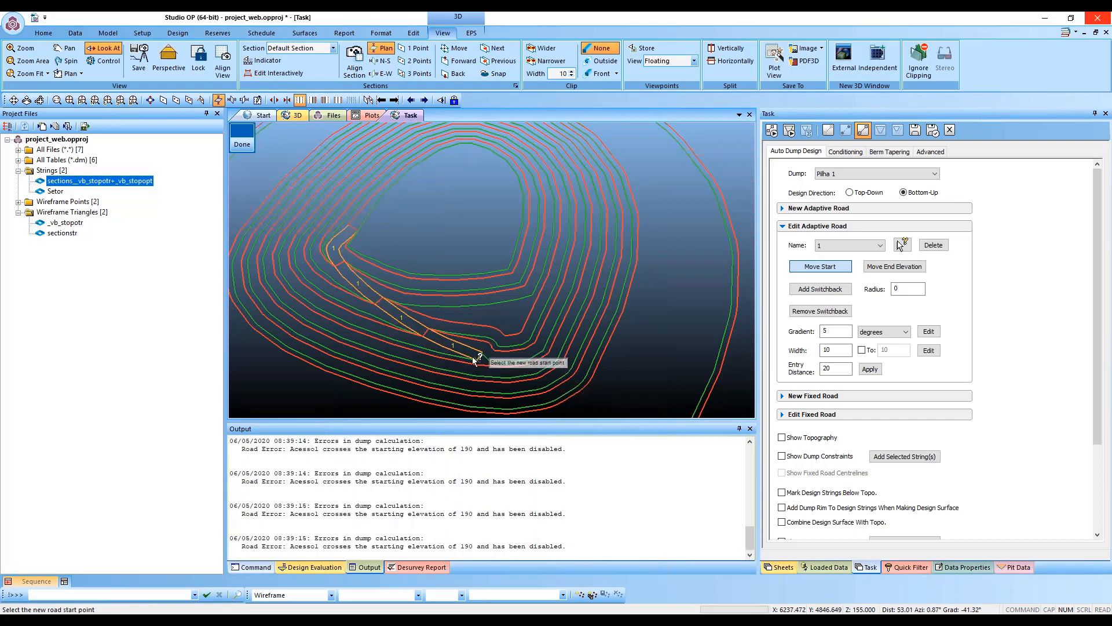
click(495, 362)
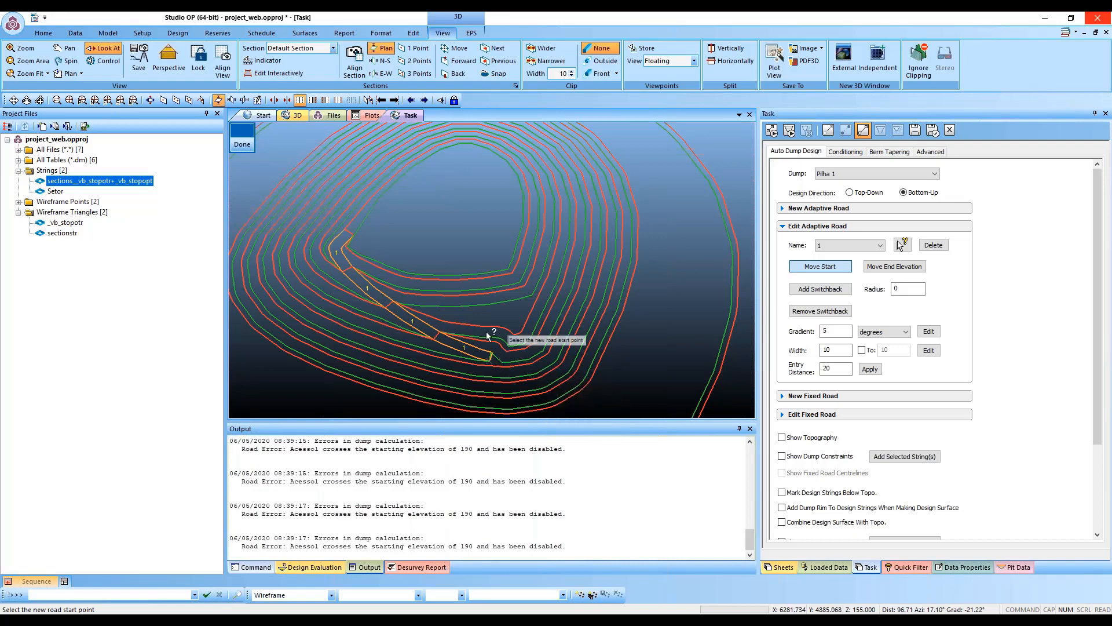
click(497, 397)
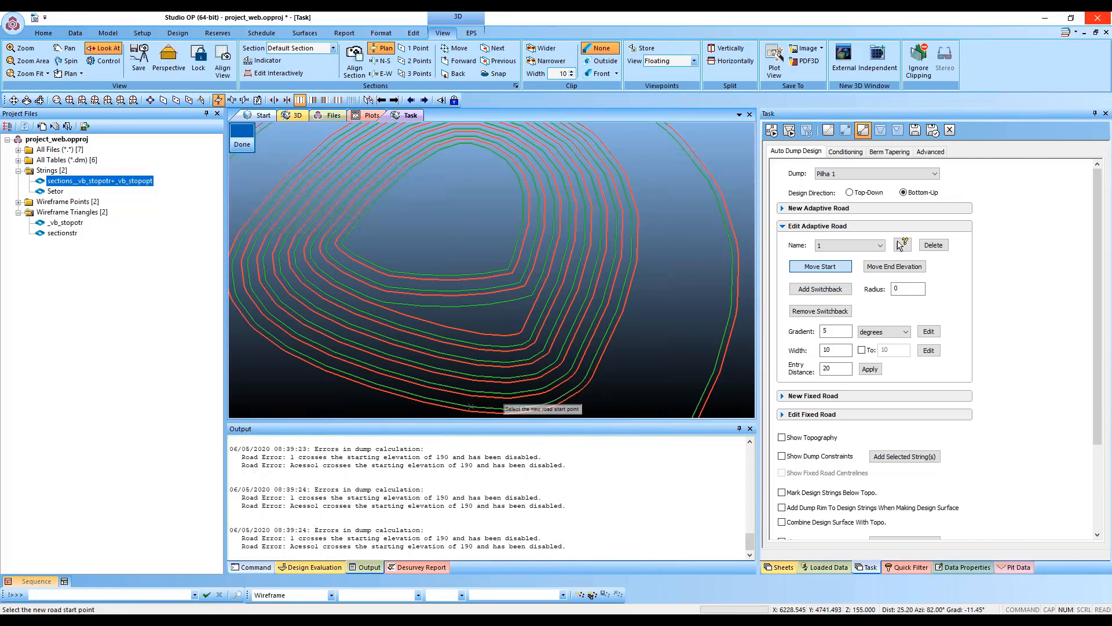
click(479, 359)
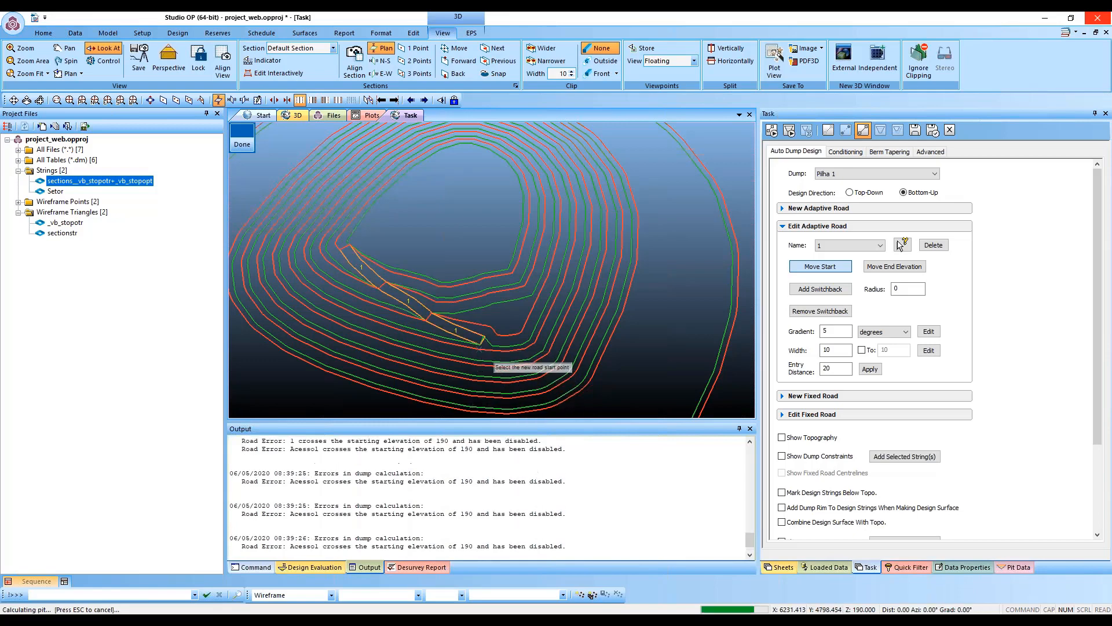
click(477, 359)
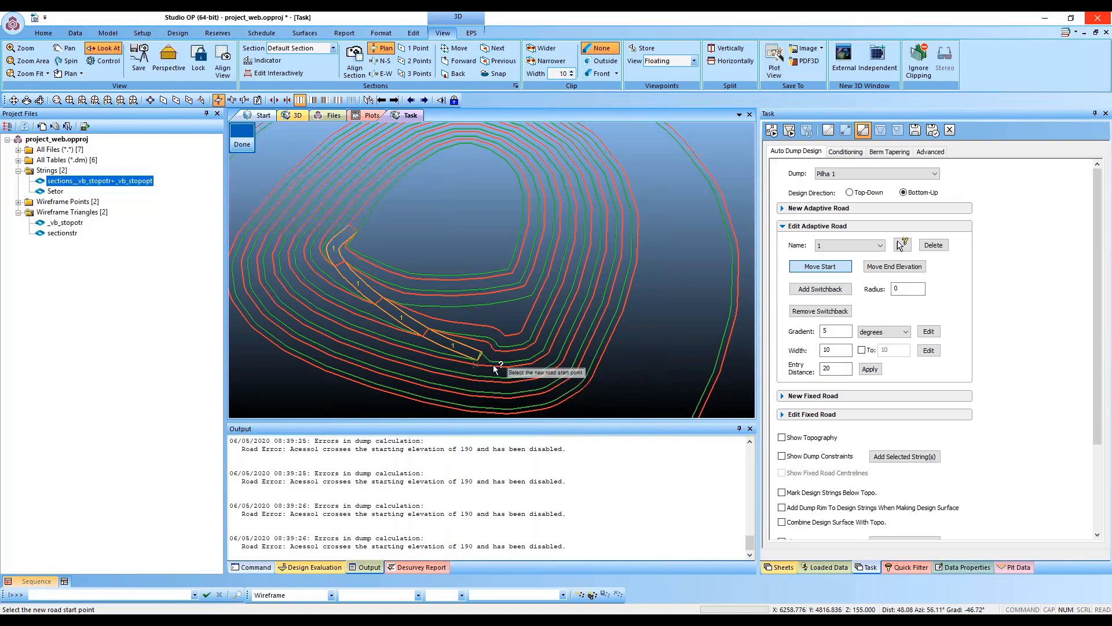
Step: Set the entry distance of adaptive road 1 to 30 and apply it
double_click(846, 368)
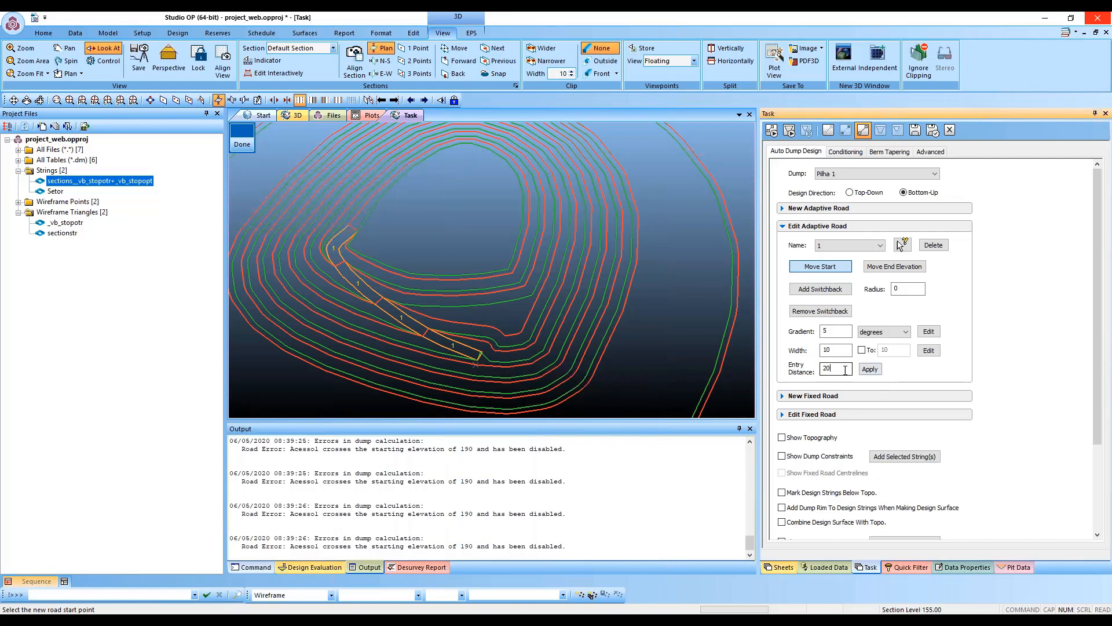
text(30)
click(870, 369)
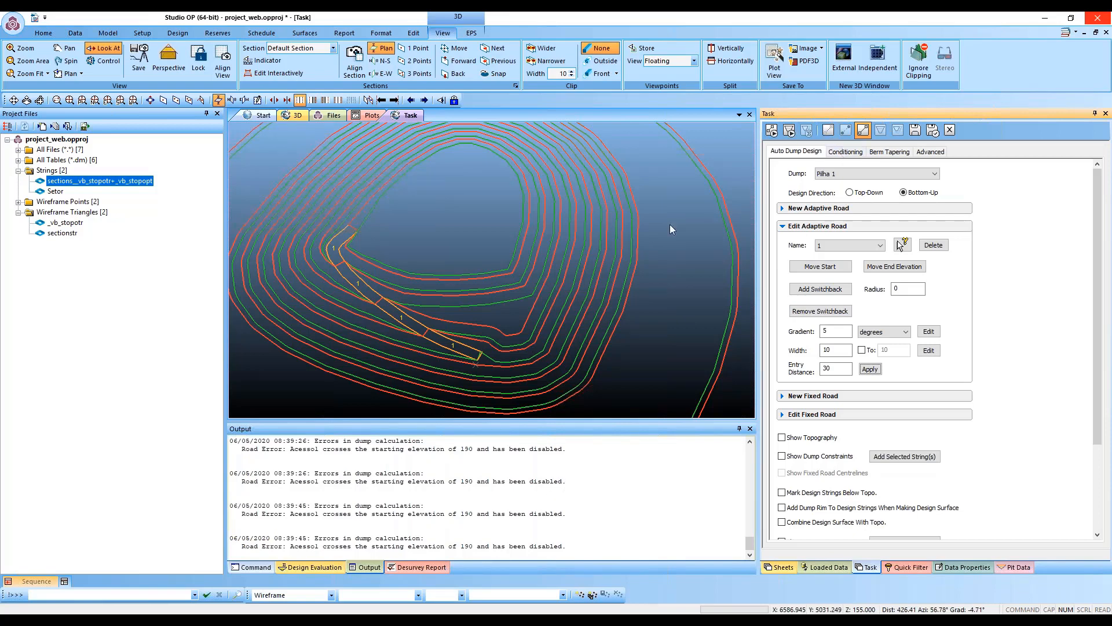
Step: Review the dump's conditioning and berm tapering settings, and examine the berms where they meet road 1
click(846, 151)
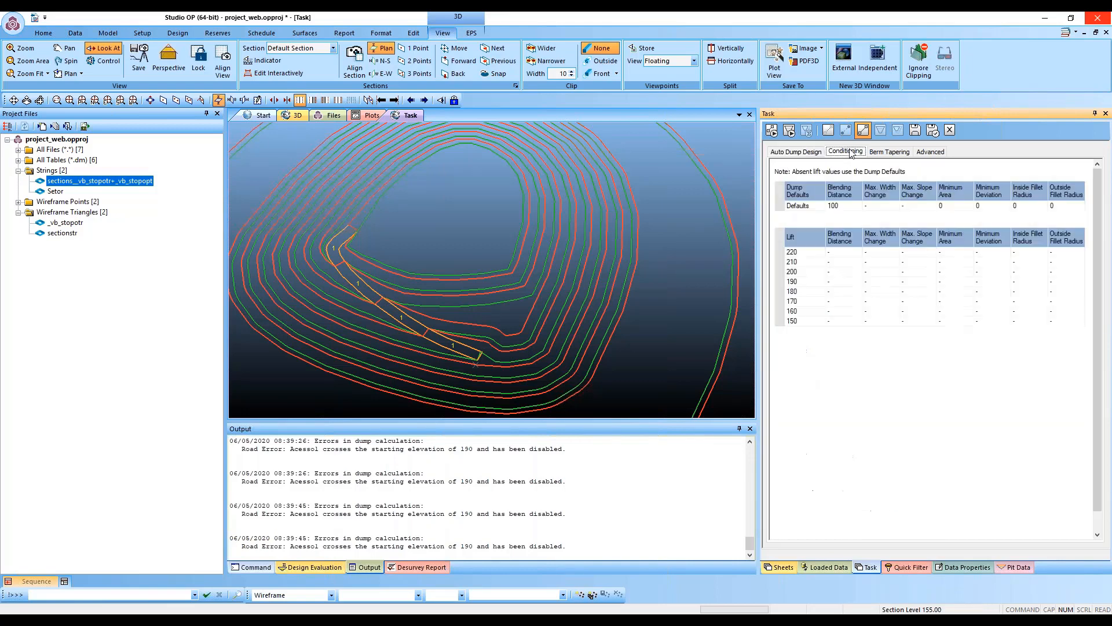
click(886, 151)
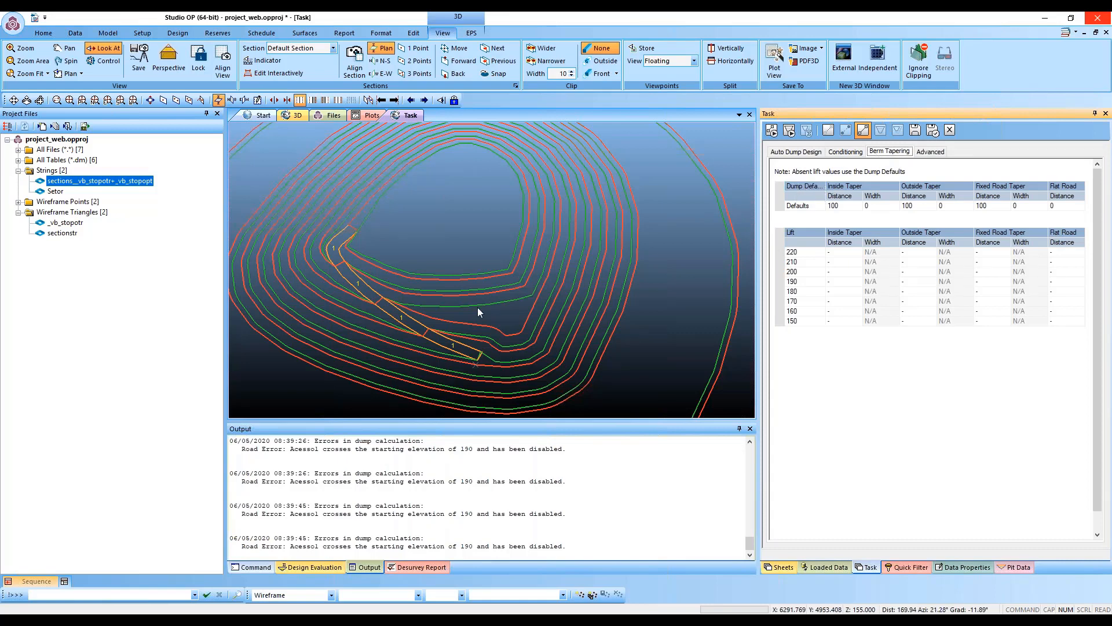
scroll(411, 332, up, 2)
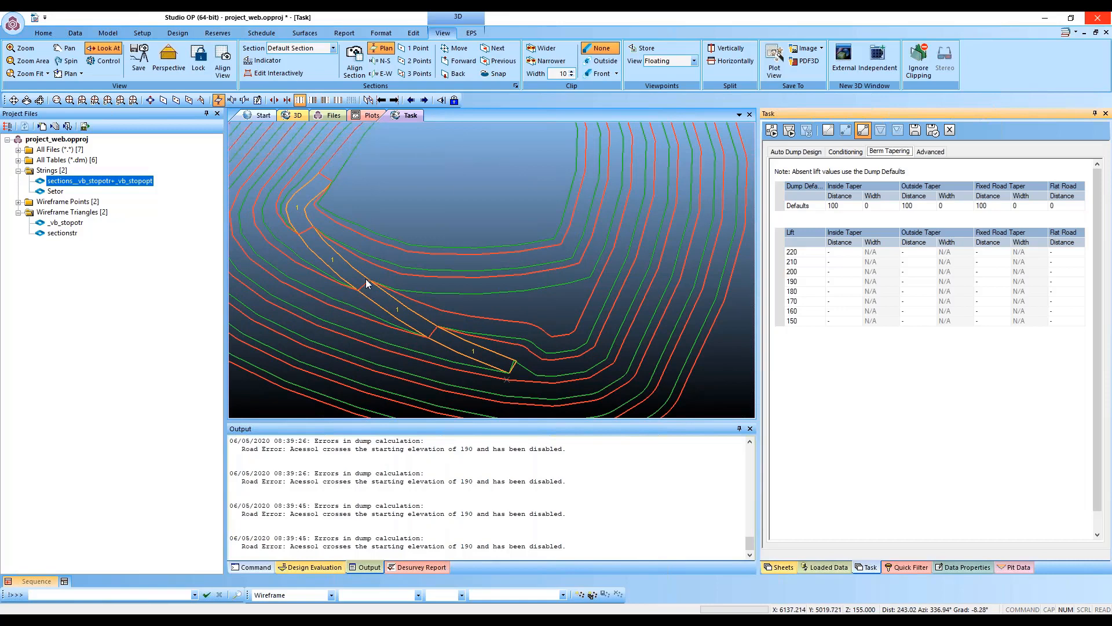
Step: Set the default inside and outside taper widths to 5 and recalculate the design strings
scroll(342, 252, down, 2)
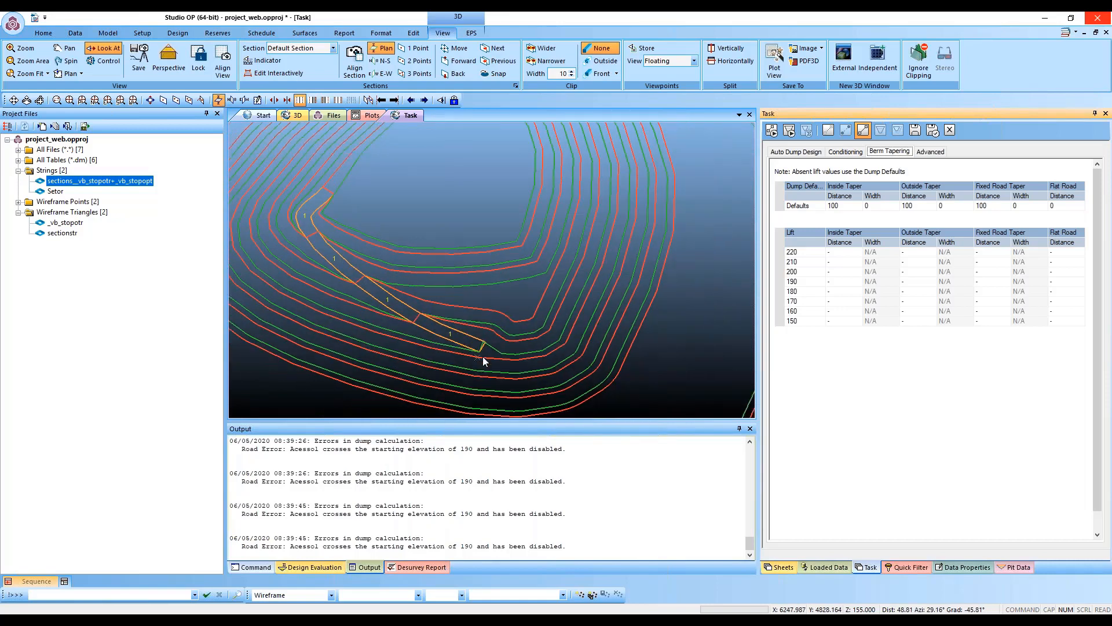
scroll(408, 322, up, 5)
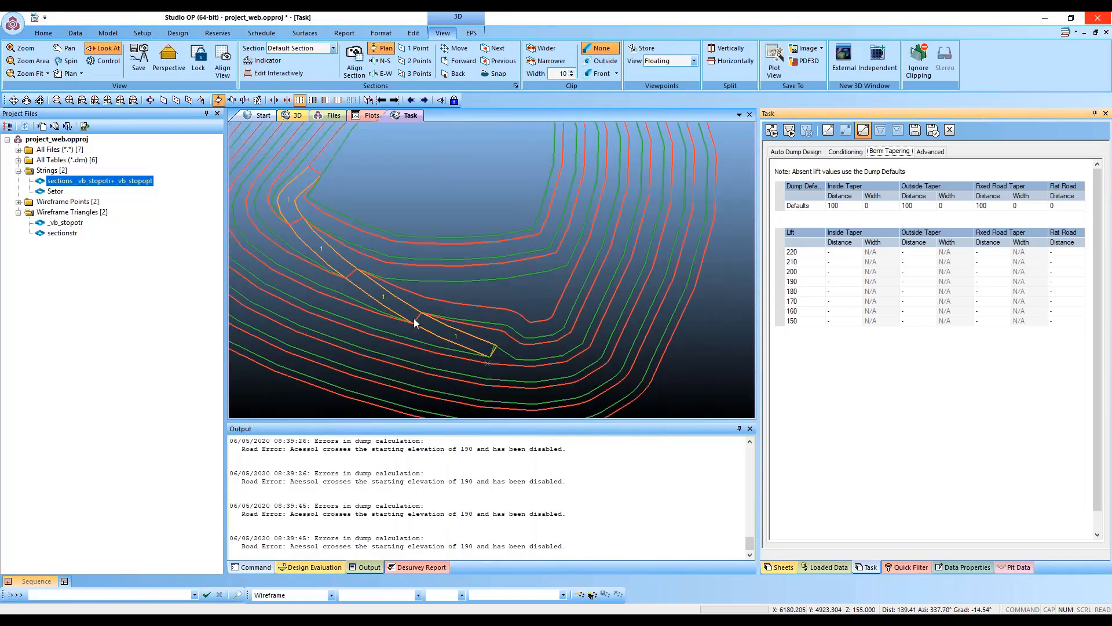
scroll(411, 323, down, 4)
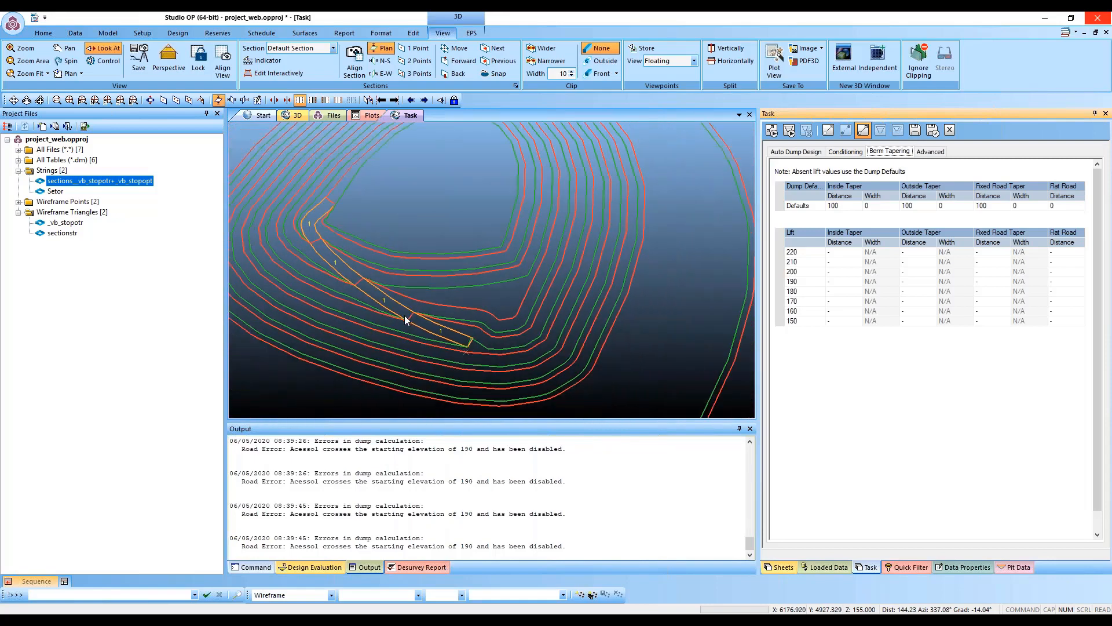
click(882, 209)
click(831, 208)
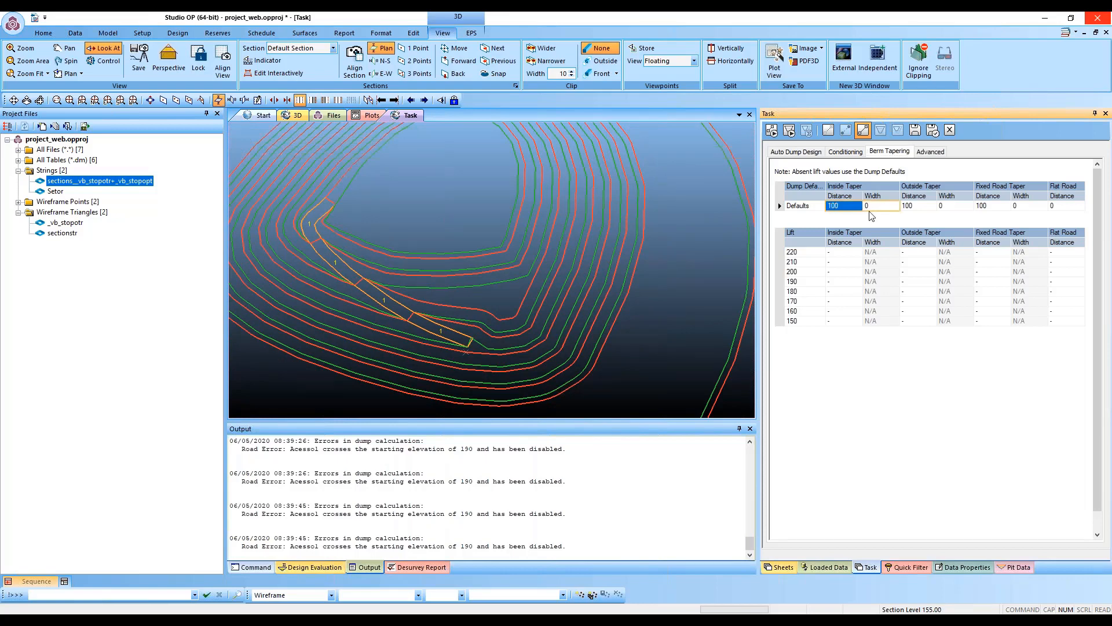
click(879, 206)
click(957, 209)
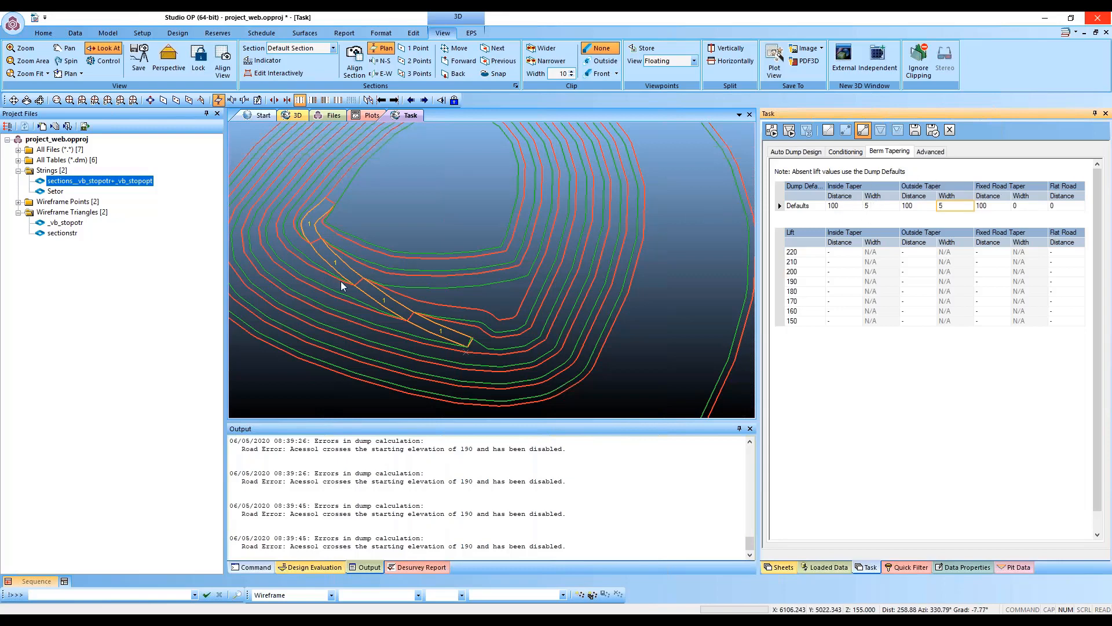
scroll(342, 285, up, 5)
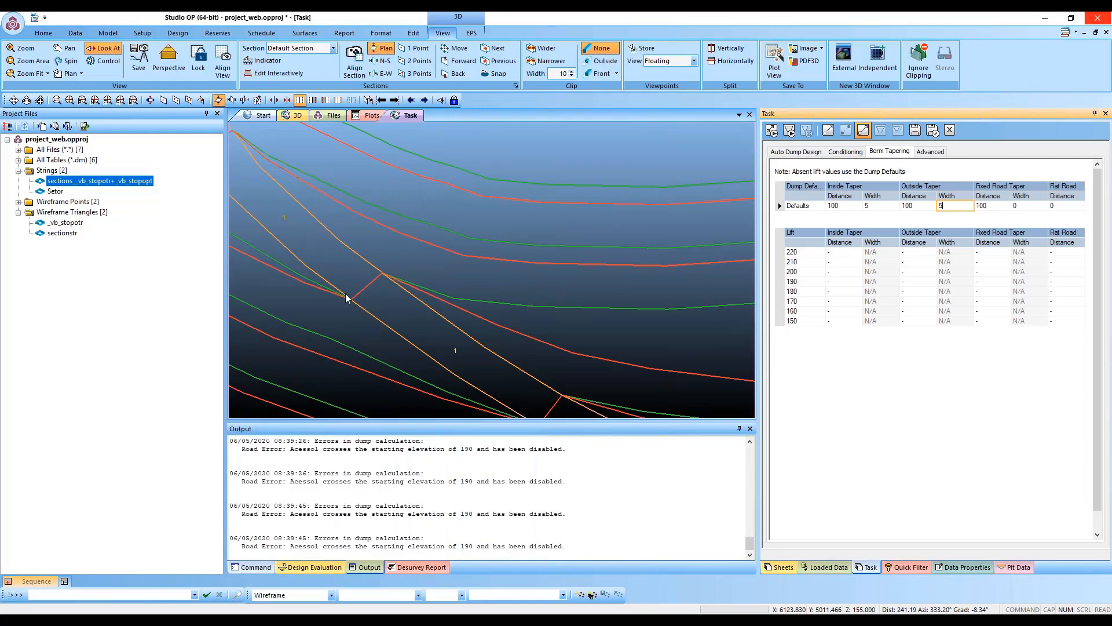
scroll(387, 273, down, 5)
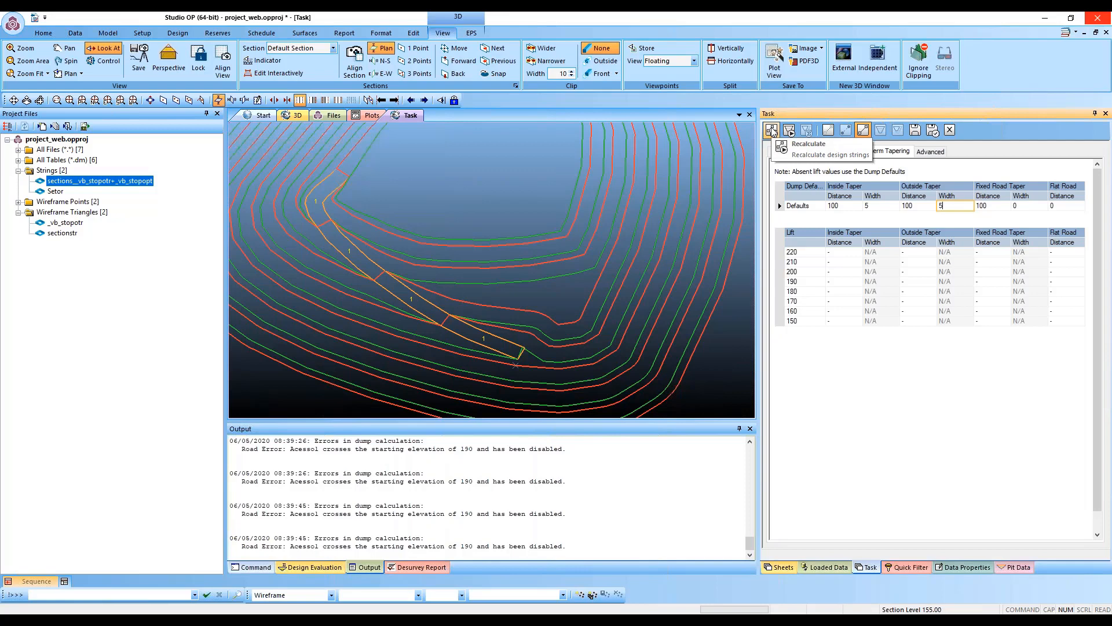
click(772, 131)
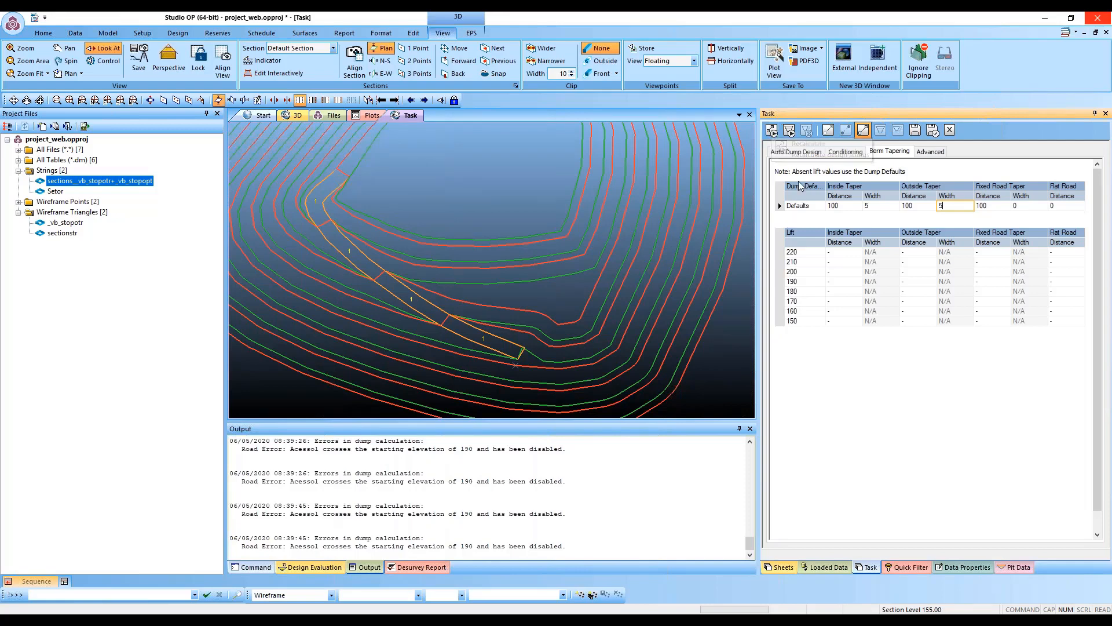
click(771, 131)
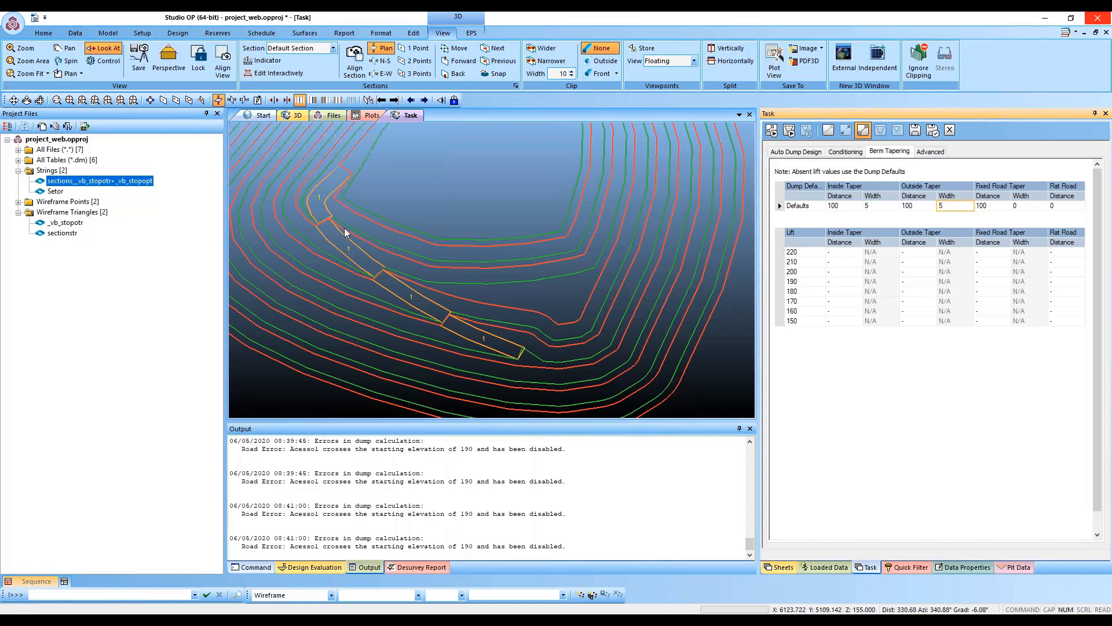
Step: Set the default inside and outside taper widths to 10 and recalculate the design strings
scroll(360, 269, up, 3)
scroll(393, 284, up, 4)
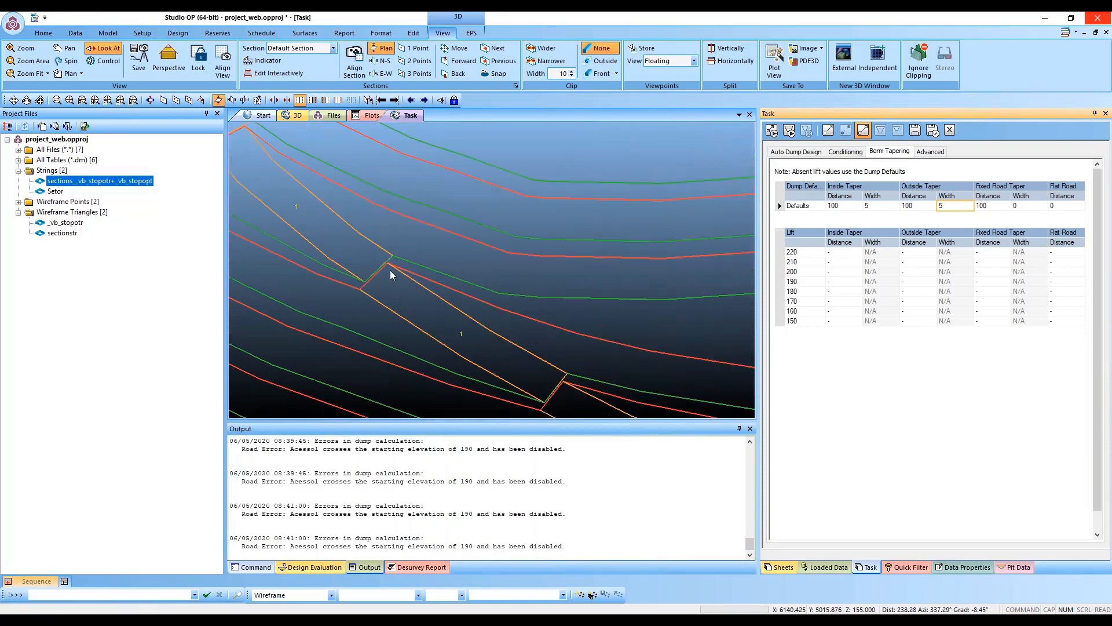
middle_drag(367, 315, 424, 252)
scroll(423, 251, down, 2)
middle_drag(528, 338, 437, 291)
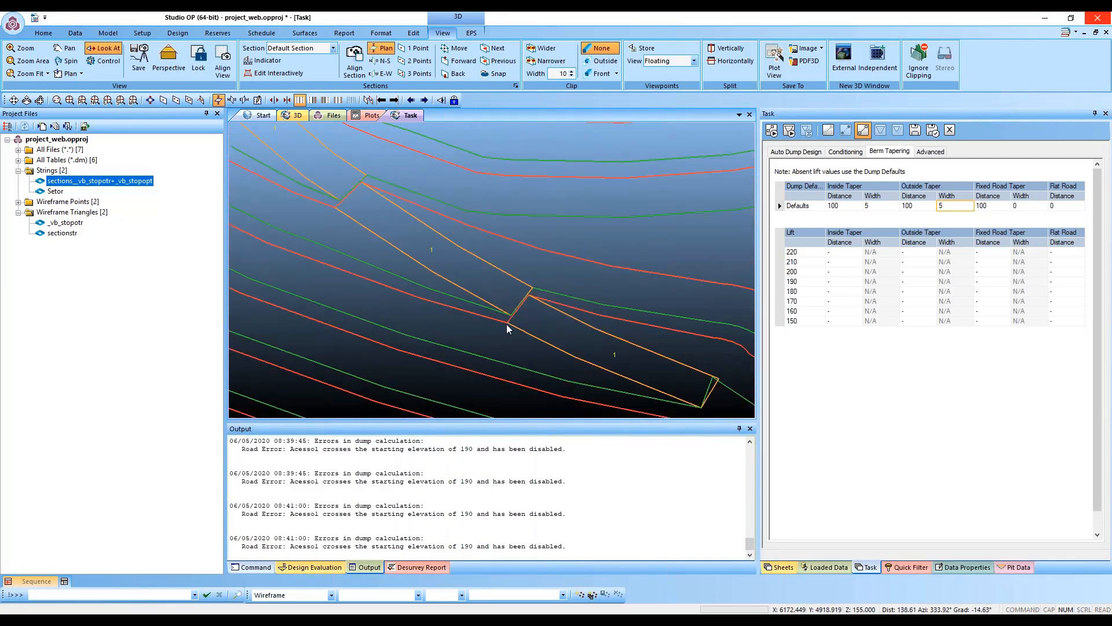
middle_drag(522, 324, 454, 318)
scroll(408, 298, down, 1)
click(875, 207)
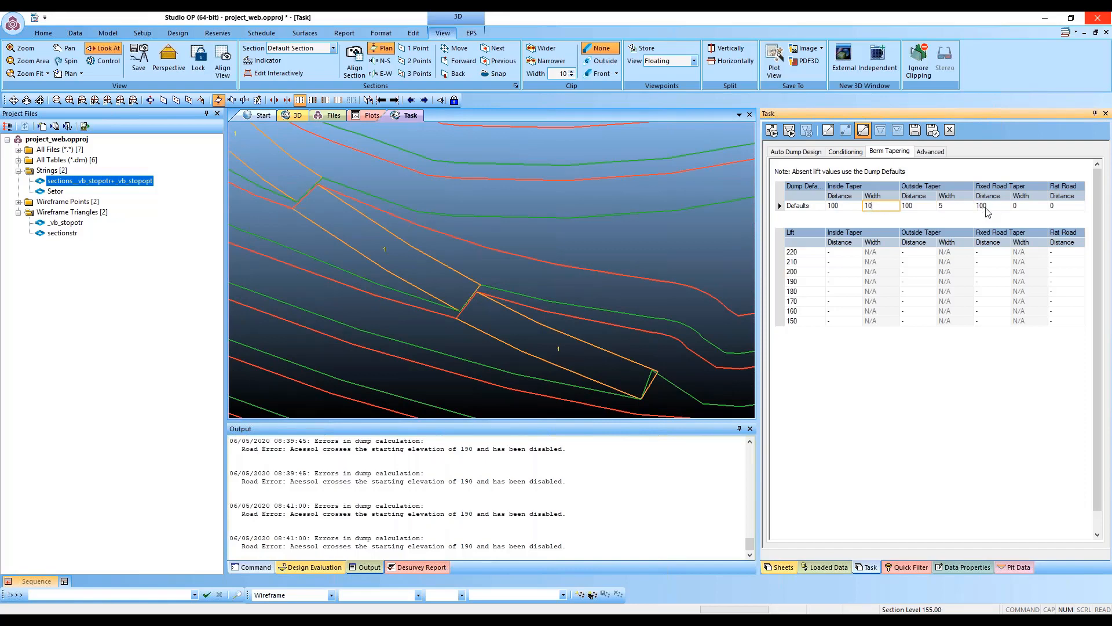
click(949, 206)
click(771, 130)
Step: Set the default flat road distance to 50 and recalculate the design strings
scroll(455, 277, down, 4)
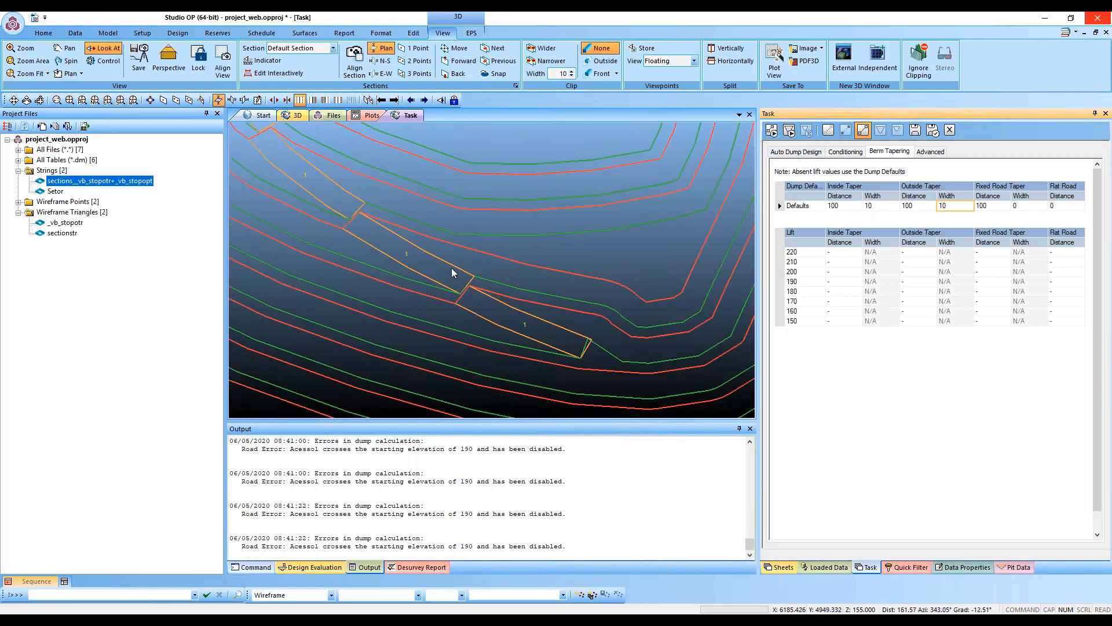
middle_drag(492, 298, 491, 328)
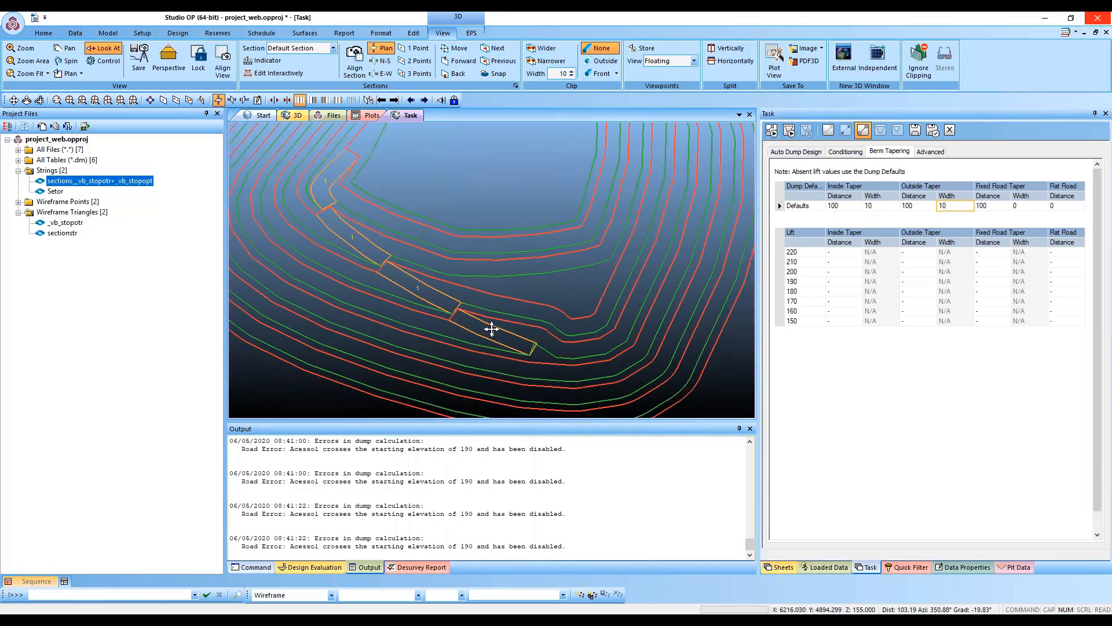
scroll(408, 283, up, 2)
scroll(484, 356, up, 1)
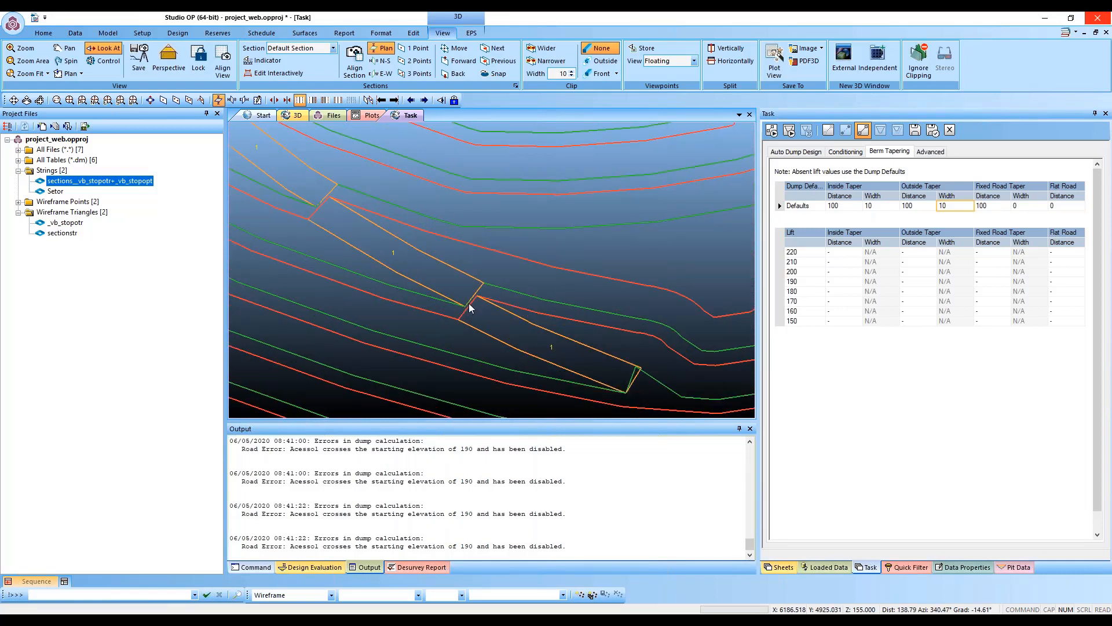
scroll(473, 298, down, 3)
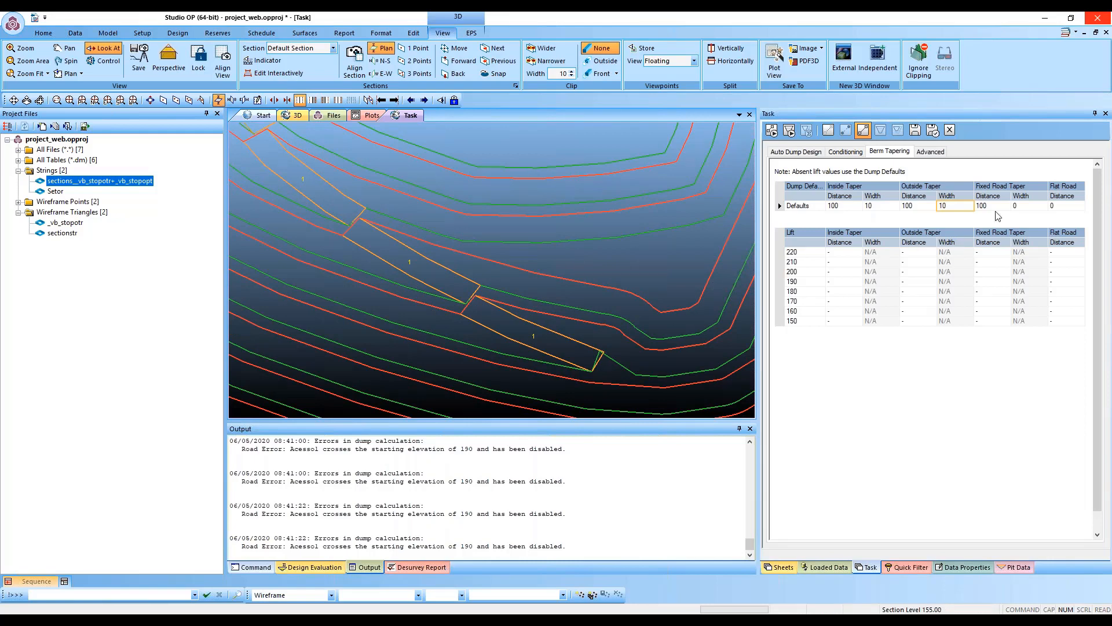
click(1065, 207)
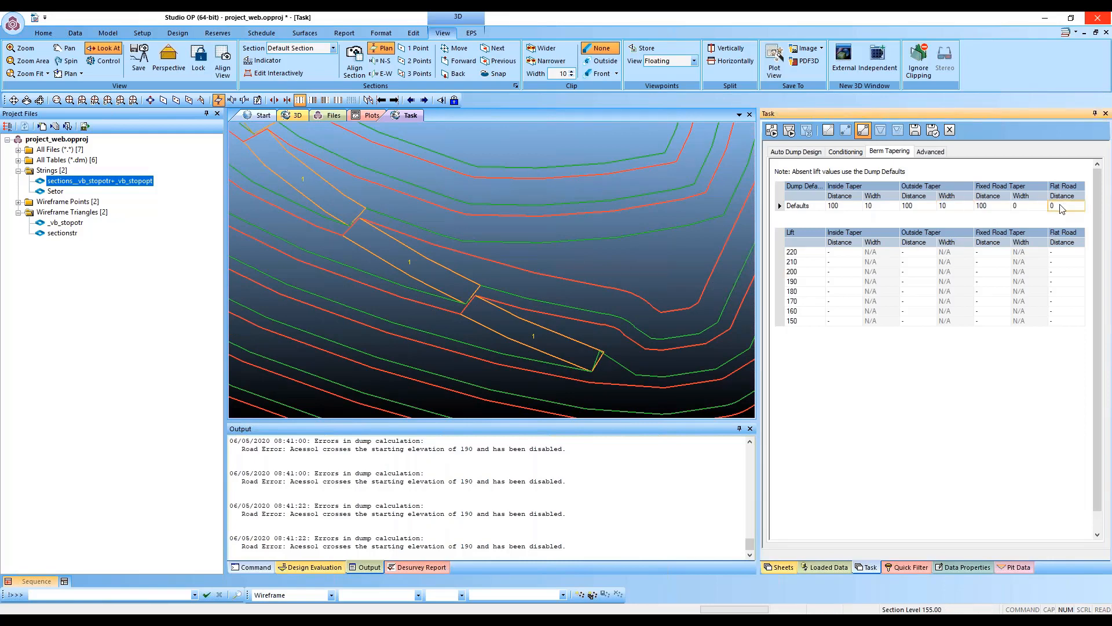
click(1045, 207)
click(1066, 210)
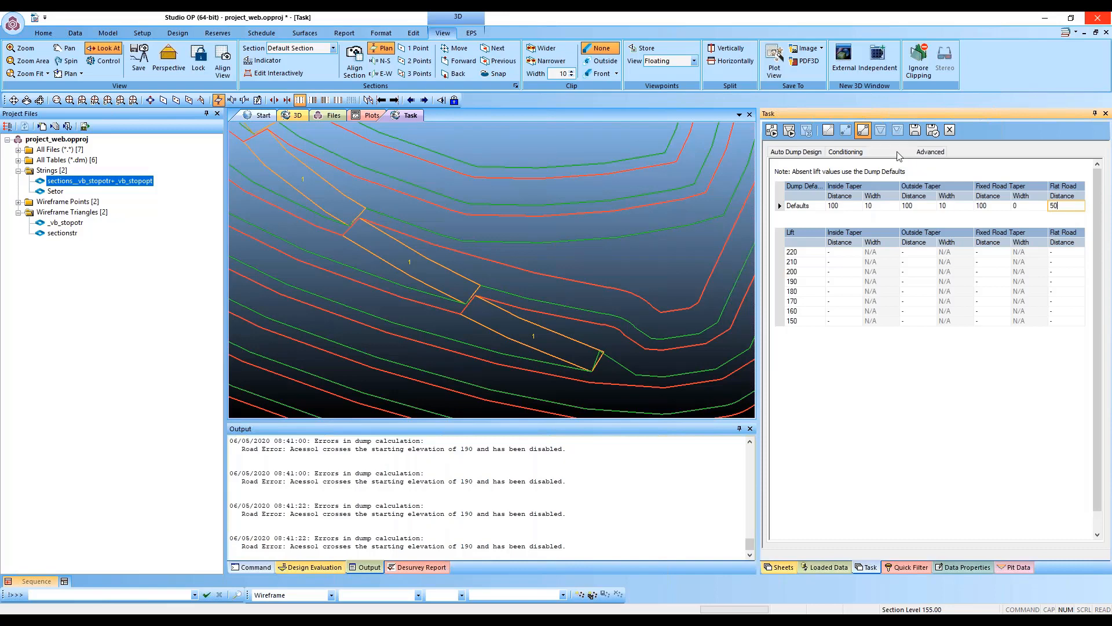
click(772, 132)
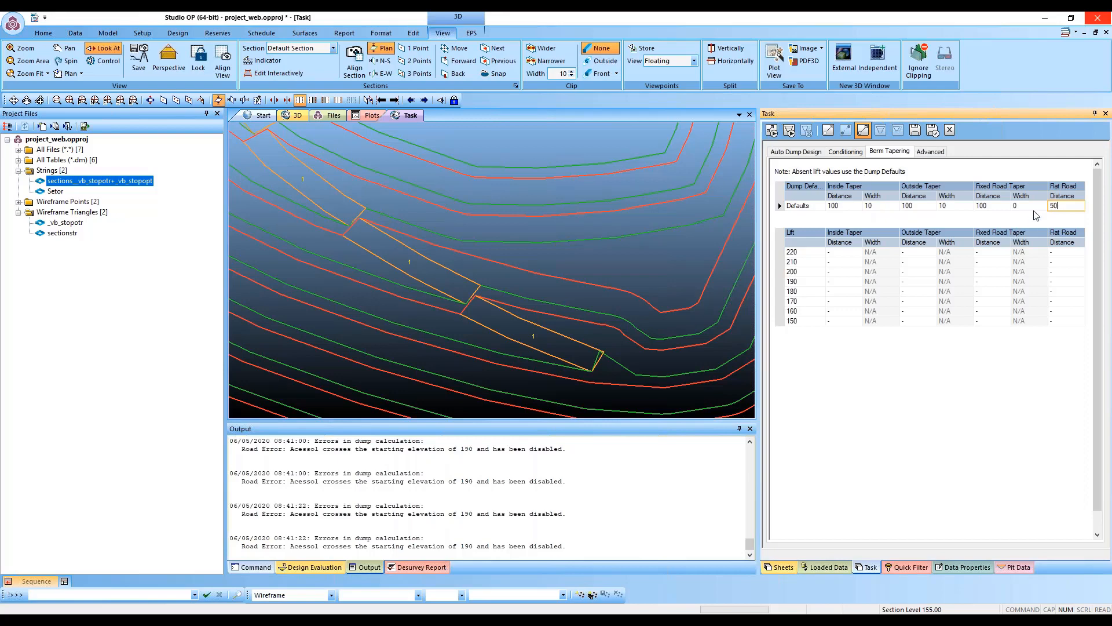
click(772, 132)
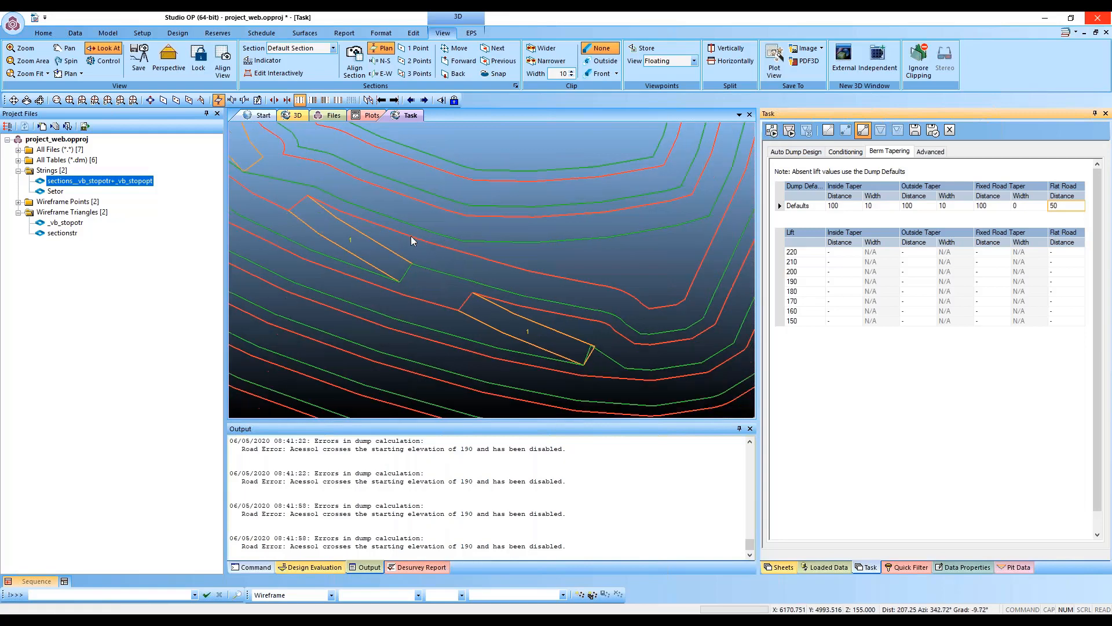
Step: Set the default flat road distance to 100 and recalculate the design strings
scroll(360, 230, down, 3)
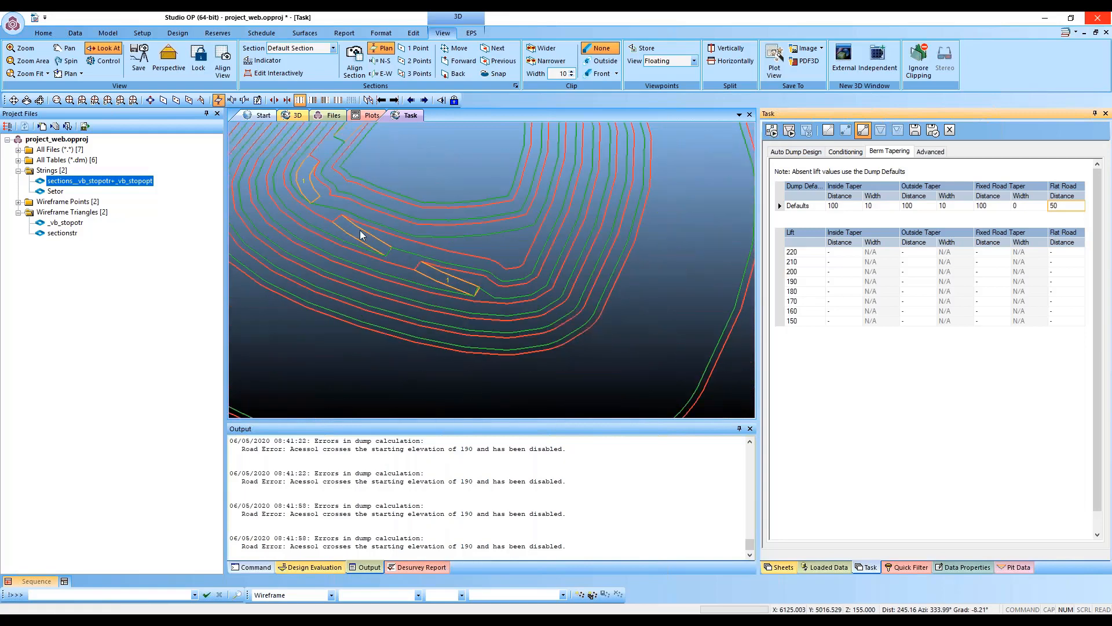
middle_drag(394, 260, 445, 337)
middle_drag(391, 296, 330, 280)
click(1062, 207)
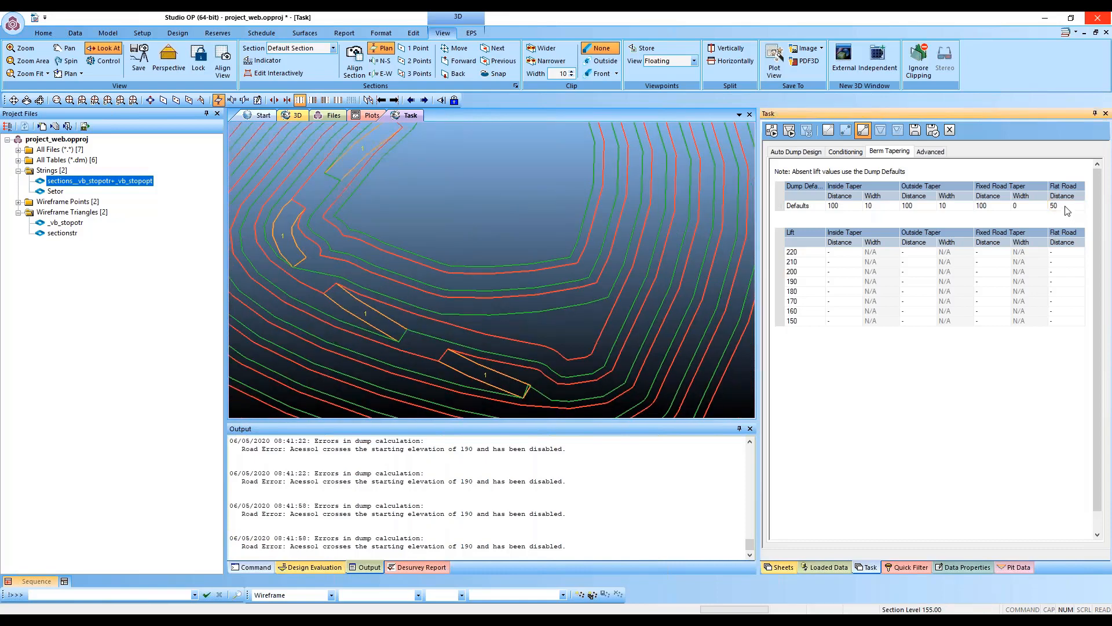
drag(1061, 208, 1051, 209)
text(100)
click(772, 131)
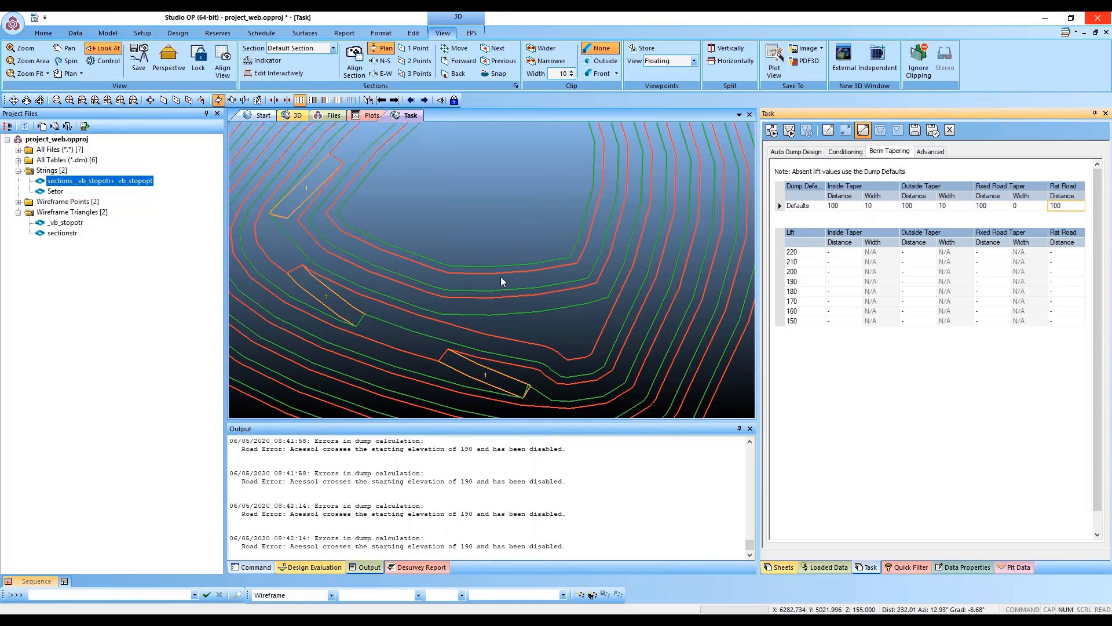
Step: Examine the flat stretches between the ramps of road 1 around the whole dump
scroll(359, 226, down, 3)
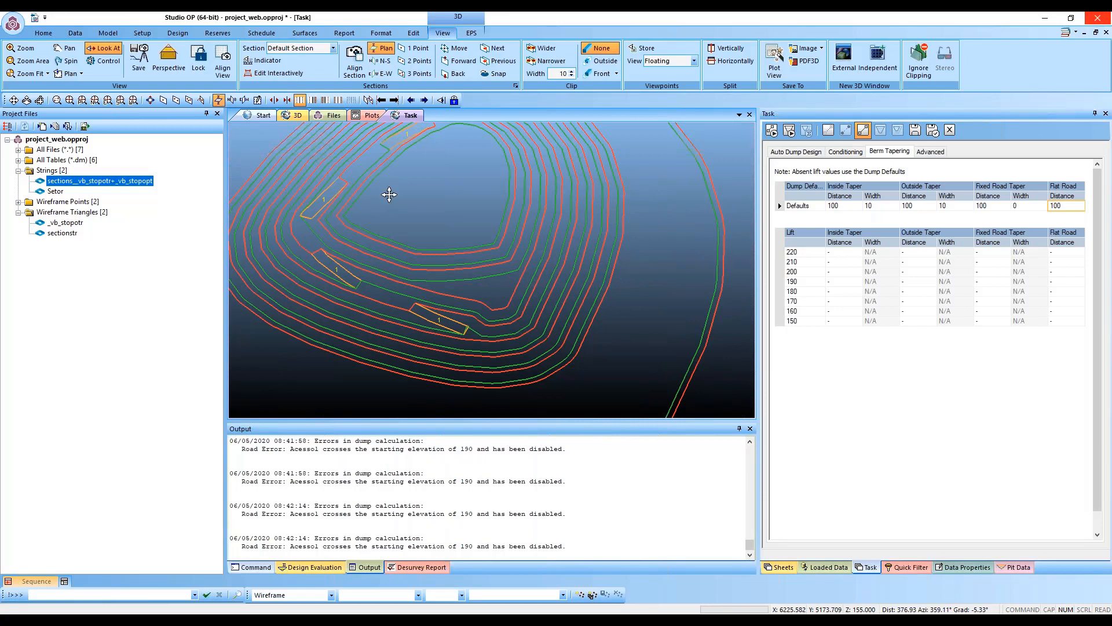
drag(390, 191, 471, 331)
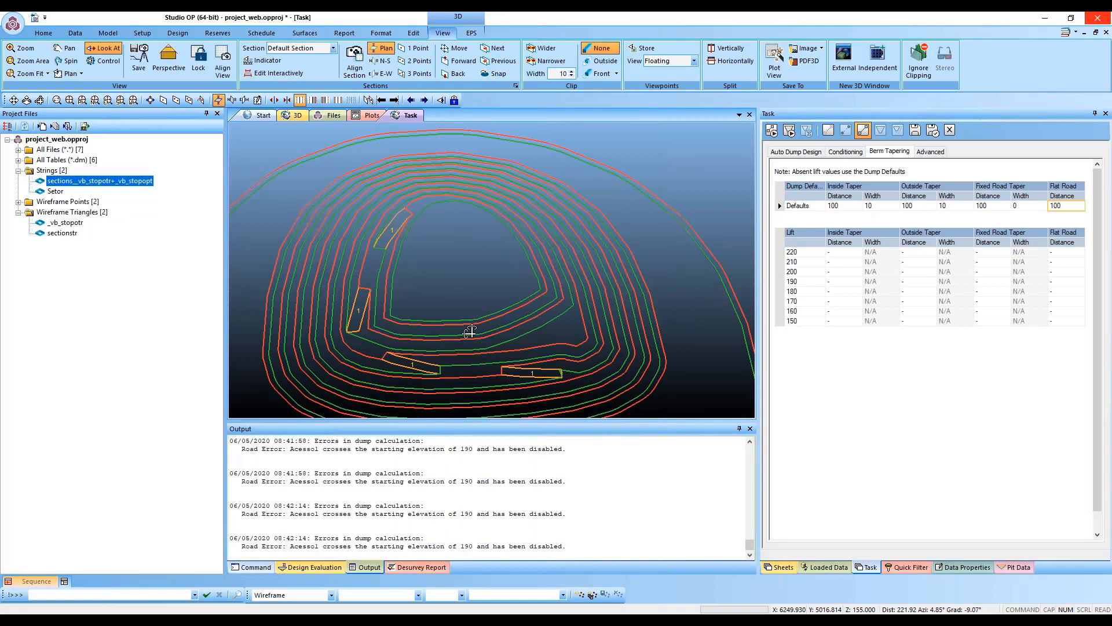
drag(470, 331, 424, 313)
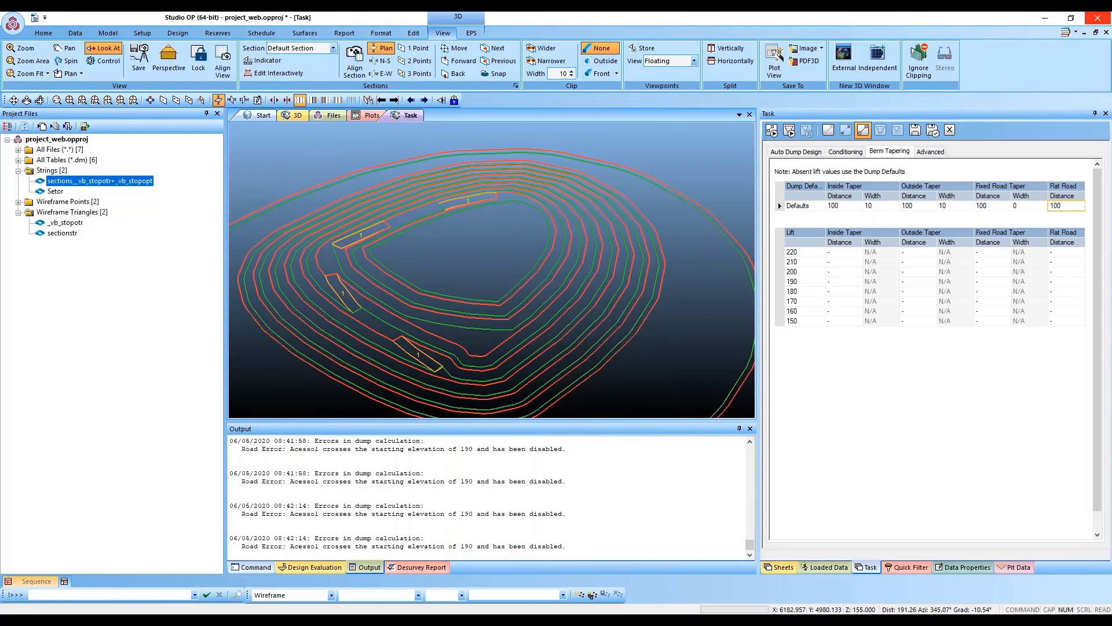
drag(424, 313, 435, 312)
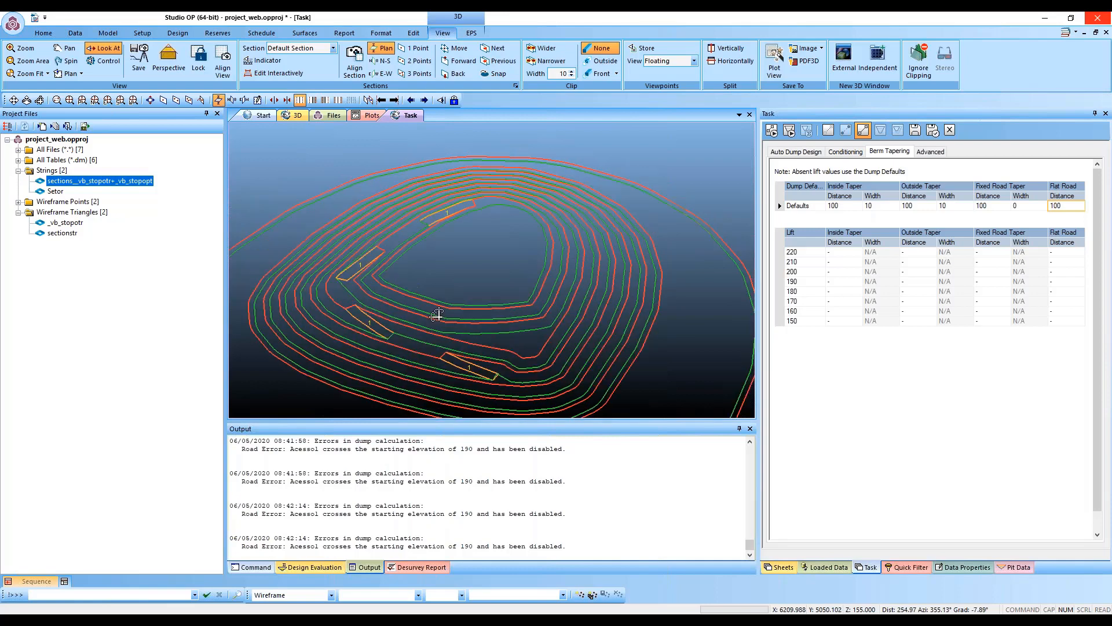
click(782, 567)
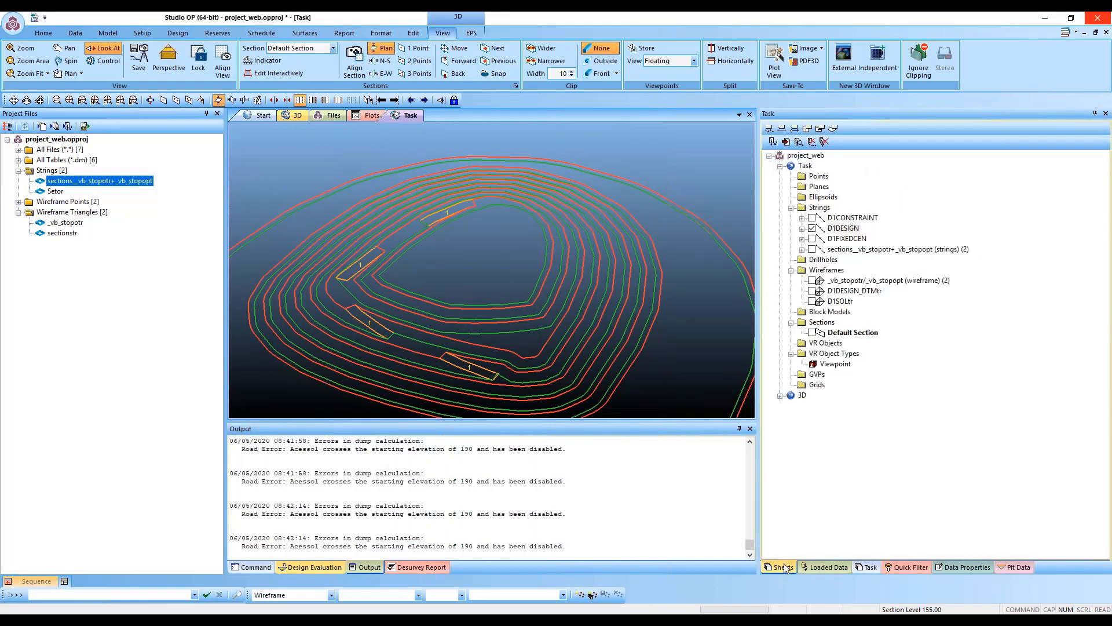
click(867, 567)
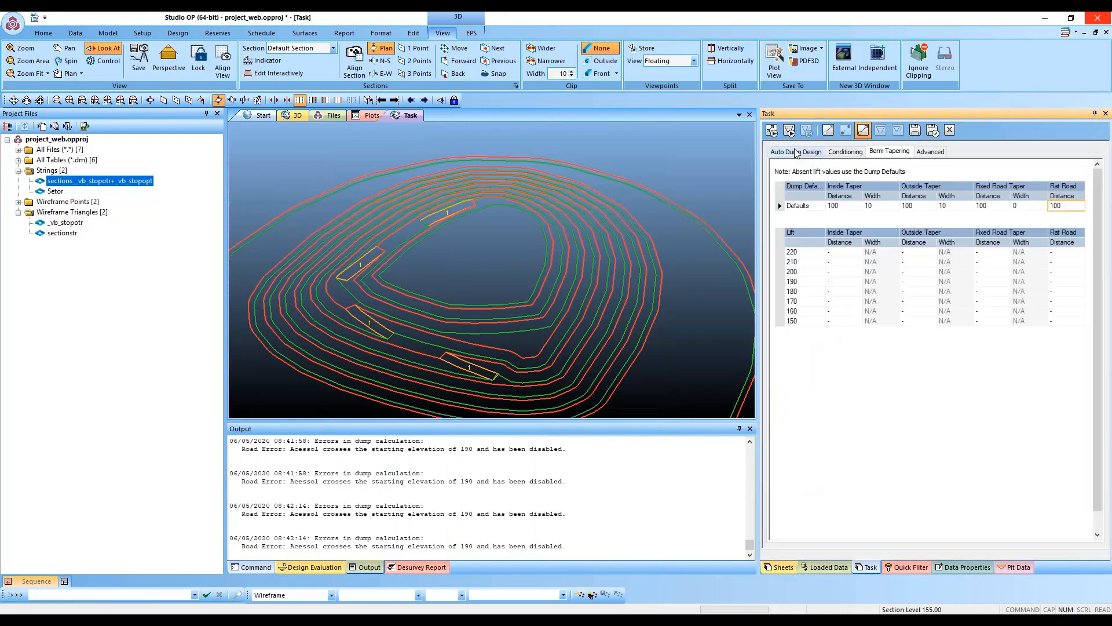
Step: Move the end elevation of adaptive road 1 down to the design string where its second ramp finishes
click(795, 152)
click(883, 267)
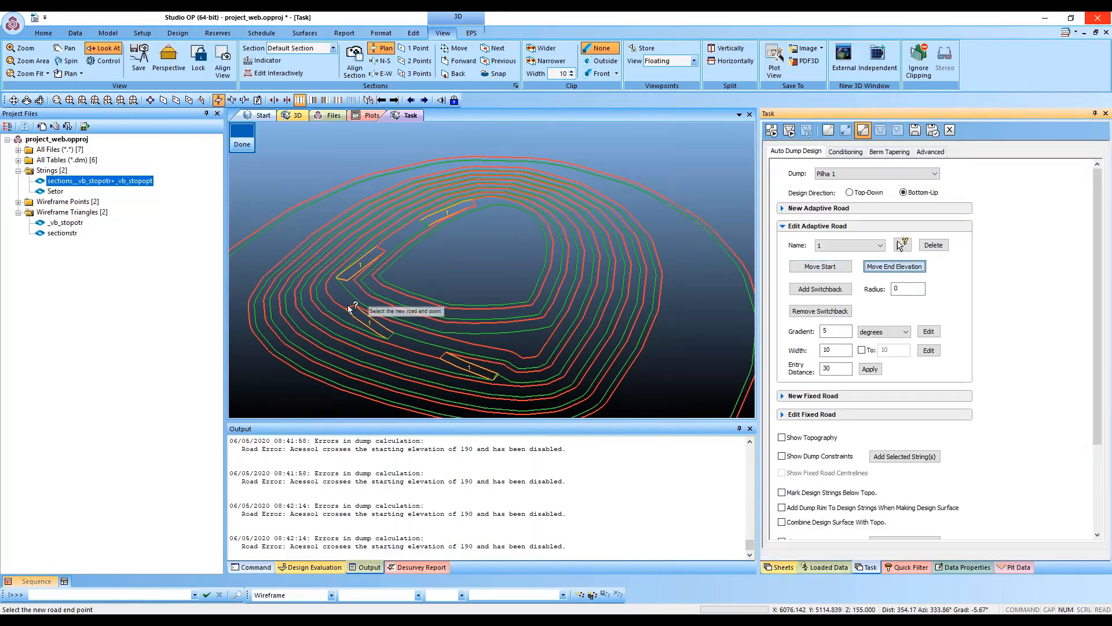
scroll(351, 309, up, 2)
scroll(351, 309, up, 3)
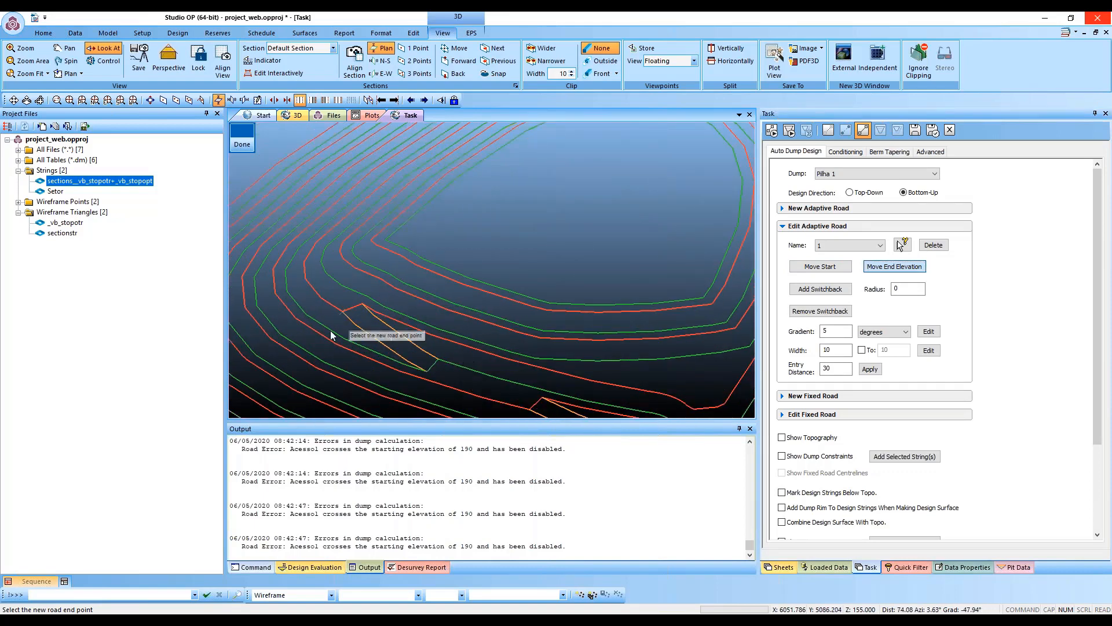
scroll(355, 350, up, 1)
scroll(444, 349, down, 4)
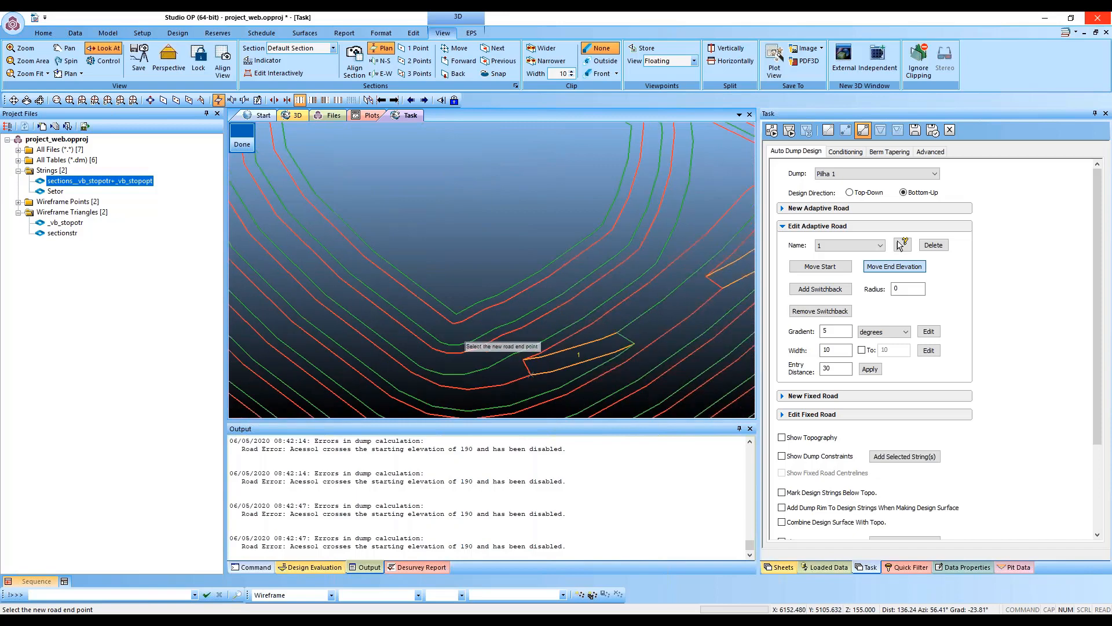
click(497, 355)
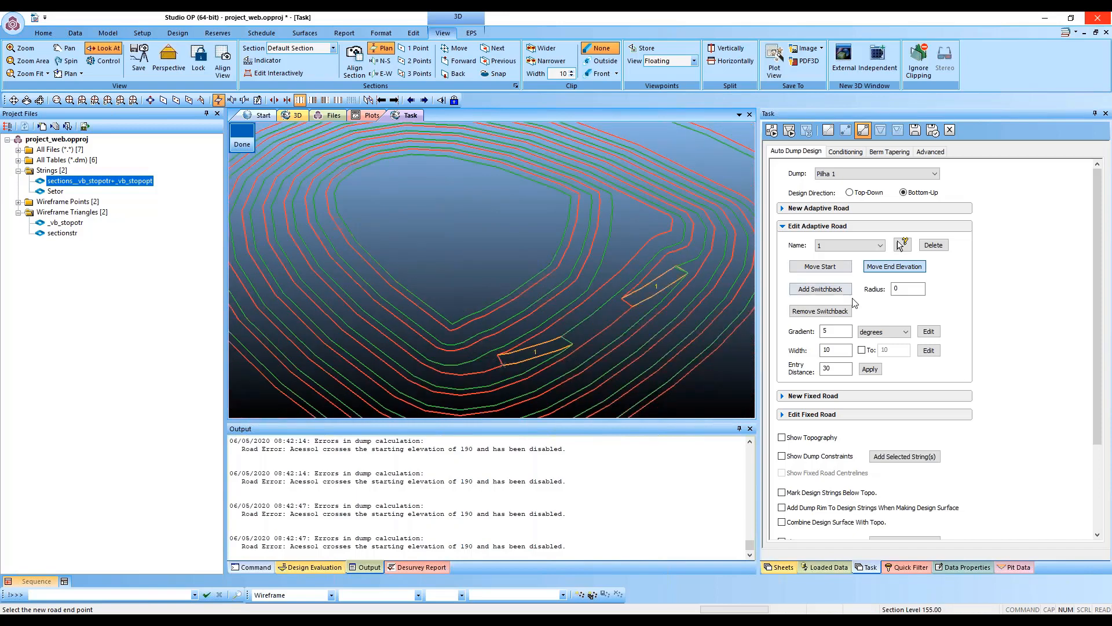
Step: Define a new clockwise adaptive road named Acesso2 with a 12% gradient, a width of 10 and an entry distance of 20
click(823, 208)
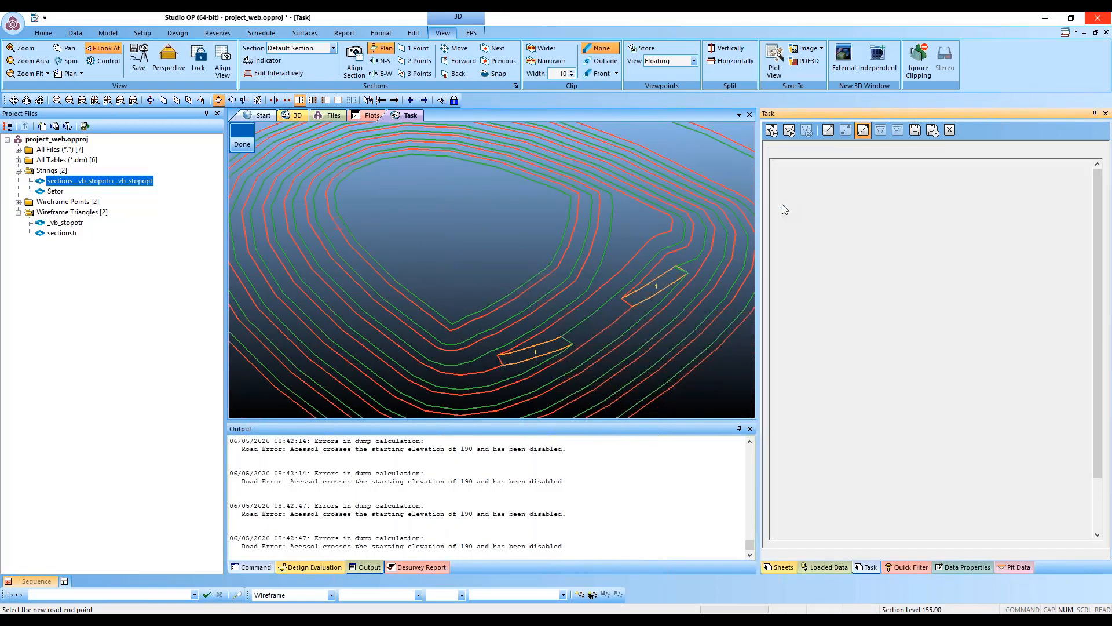
text(Ace)
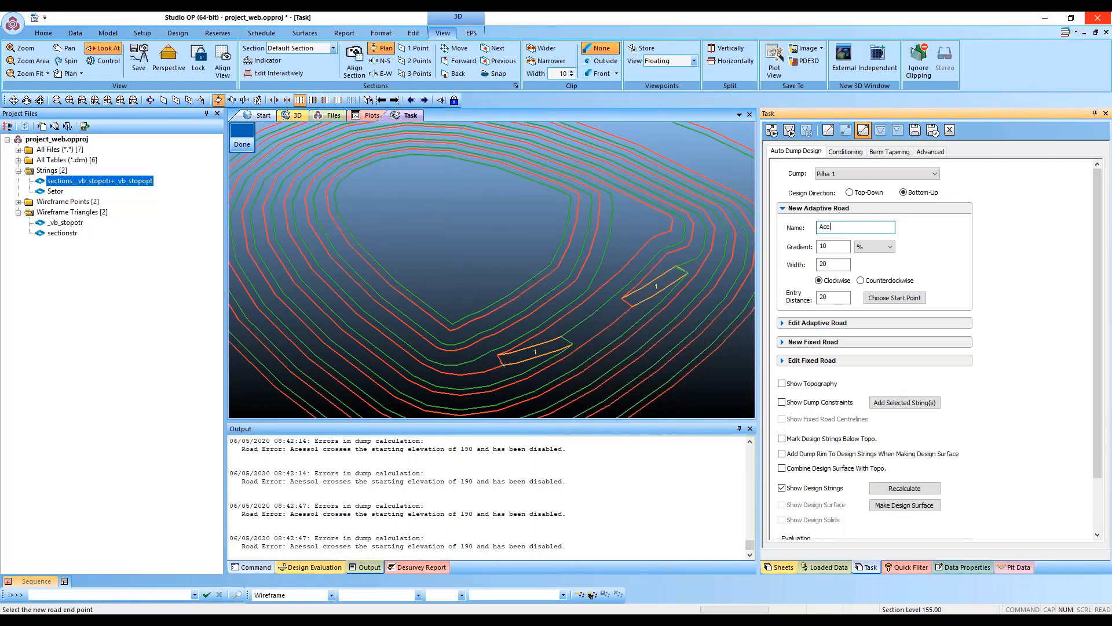
text(sso2)
drag(832, 263, 804, 264)
text(10)
click(835, 246)
drag(835, 246, 808, 246)
text(12)
Step: Place the start point of Acesso2 on the green design string just past the end of road 1's second ramp
click(893, 298)
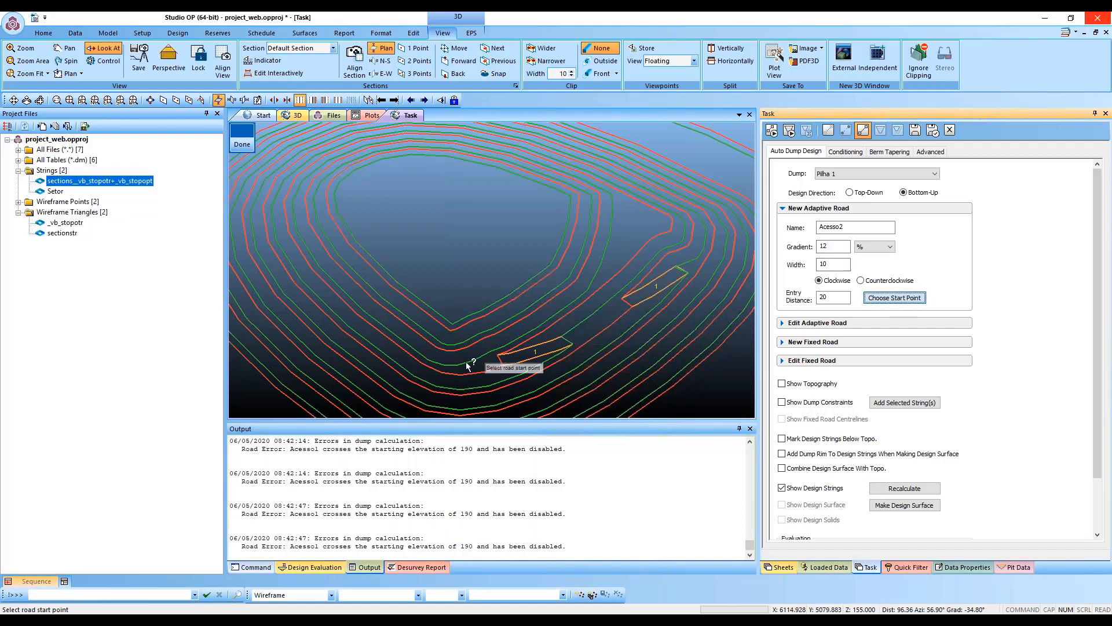
scroll(516, 356, up, 2)
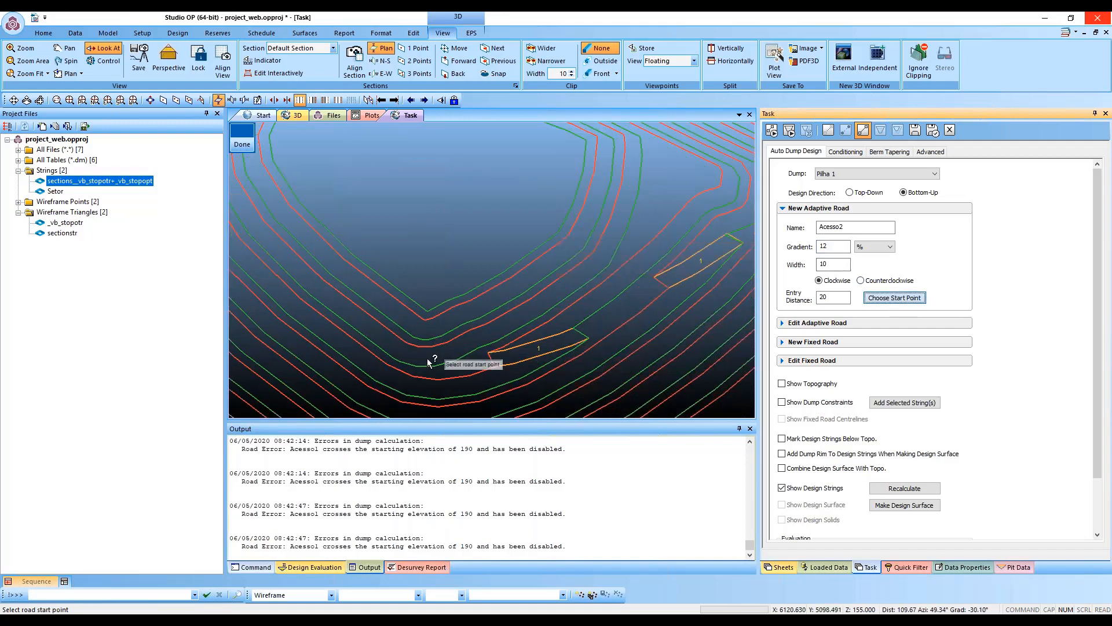
middle_drag(427, 363, 494, 352)
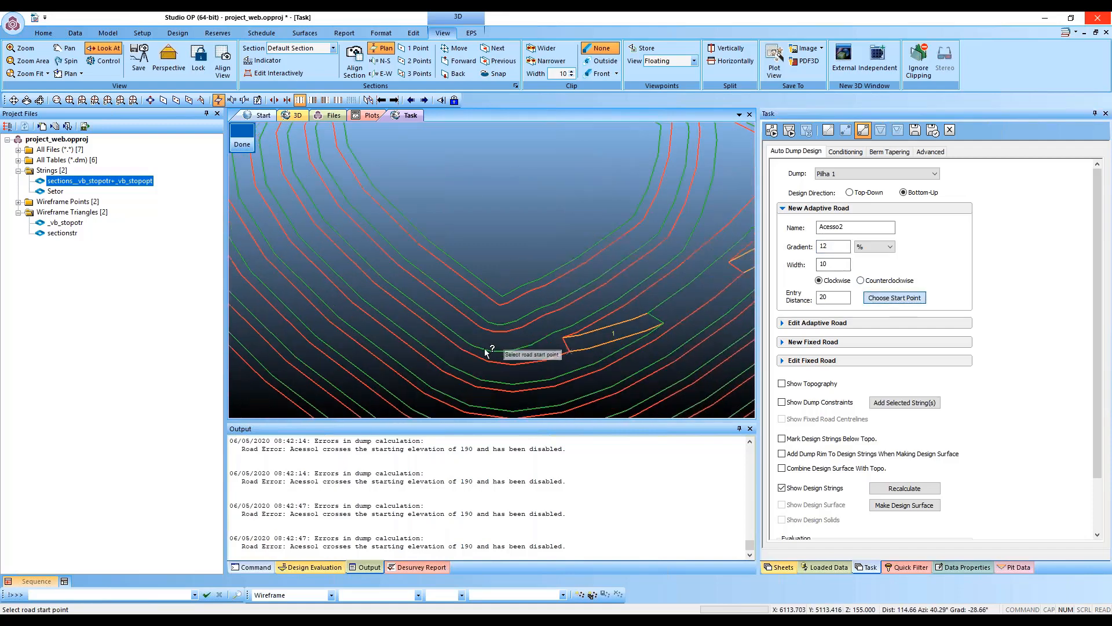
click(453, 328)
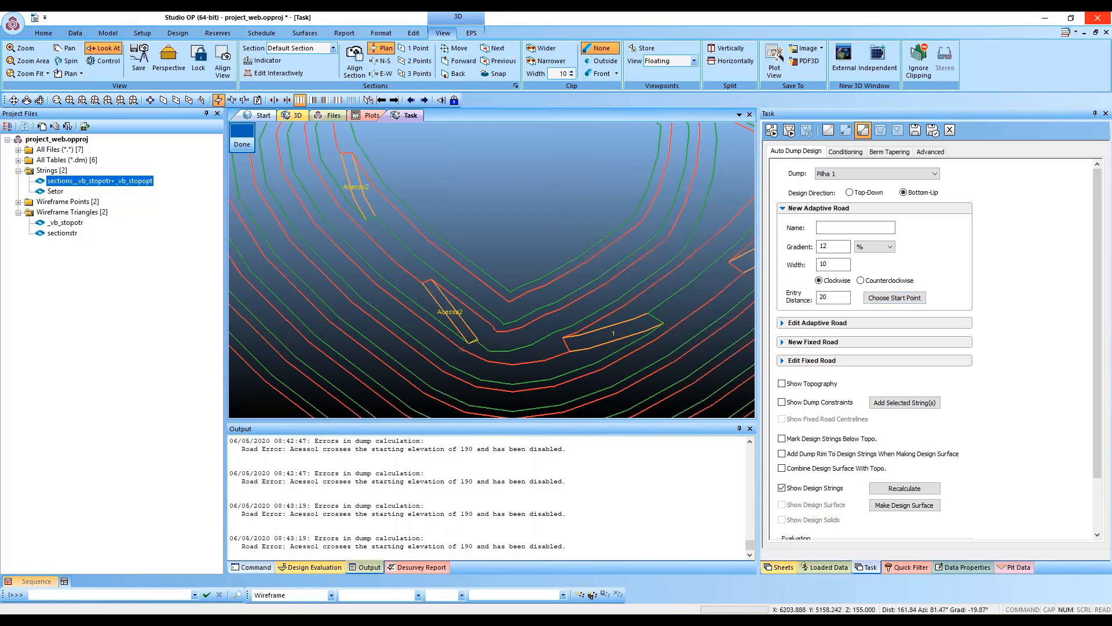
Step: Examine how the Acesso2 ramps continue from road 1 around the dump
middle_drag(432, 288, 433, 303)
scroll(513, 351, down, 1)
scroll(513, 351, down, 1)
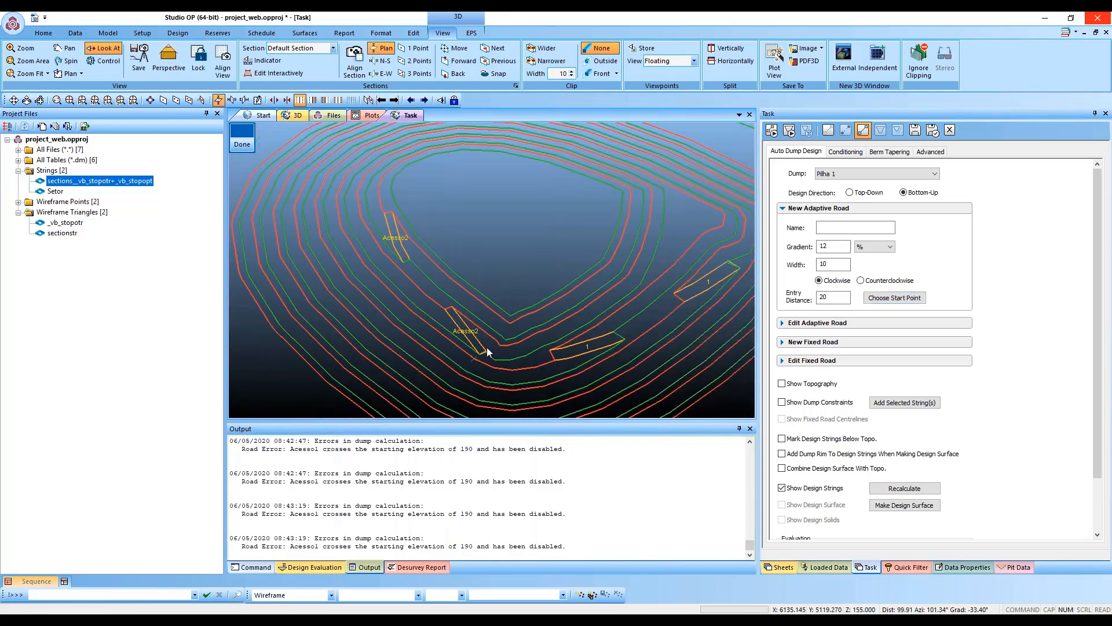
shift+drag(486, 358, 480, 337)
scroll(477, 337, down, 1)
middle_drag(477, 337, 443, 348)
shift+drag(507, 347, 489, 342)
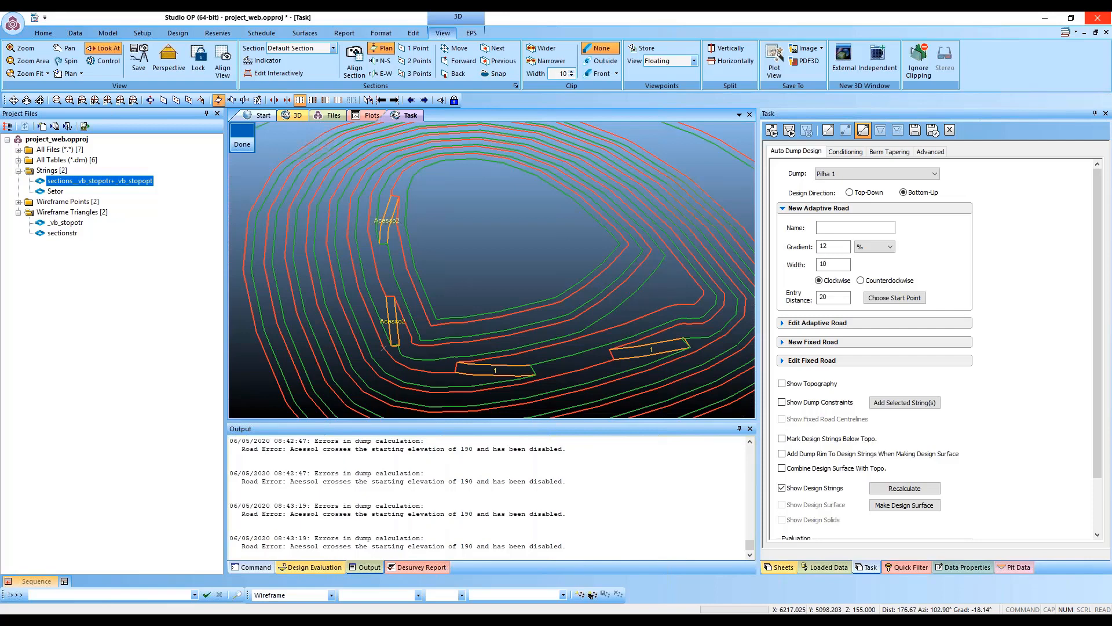
Step: Make the dump's design surface, and remake it combined with the topography
click(904, 505)
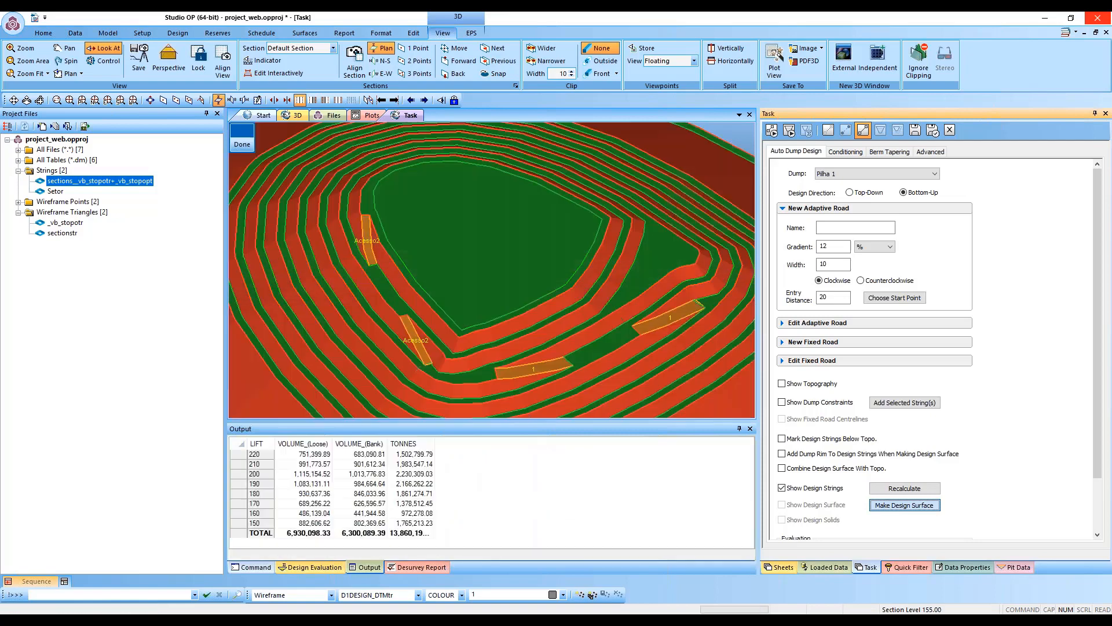
click(781, 468)
click(904, 505)
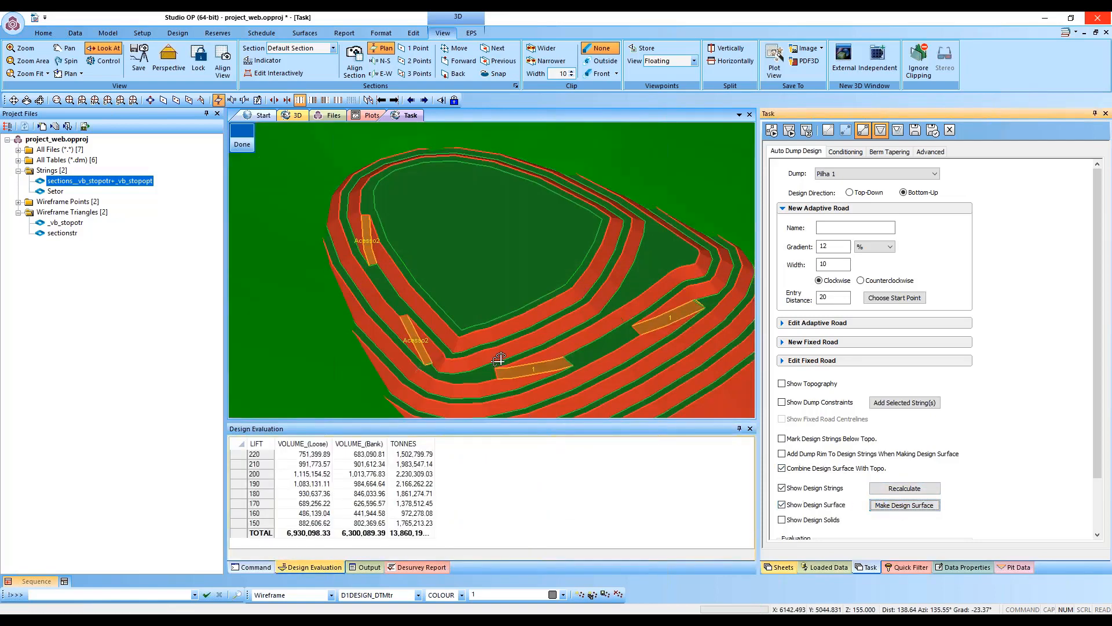
Step: Examine the combined dump and topography surface, including the ramps of road 1 and Acesso2, from several sides
shift+drag(499, 360, 422, 333)
scroll(483, 318, down, 3)
middle_drag(483, 318, 521, 273)
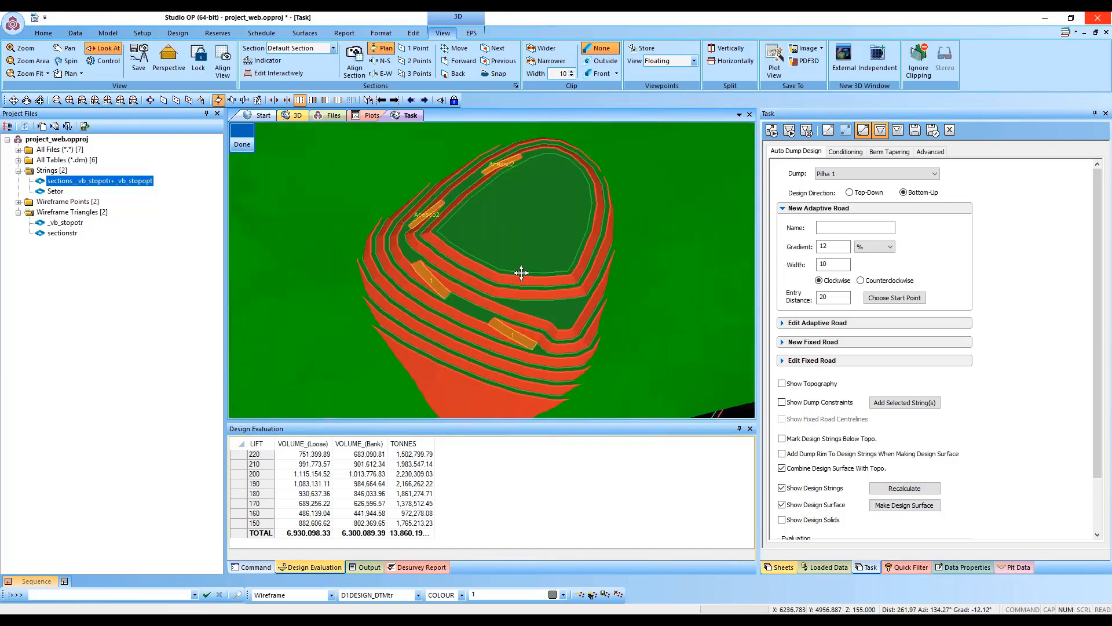
shift+drag(521, 273, 469, 342)
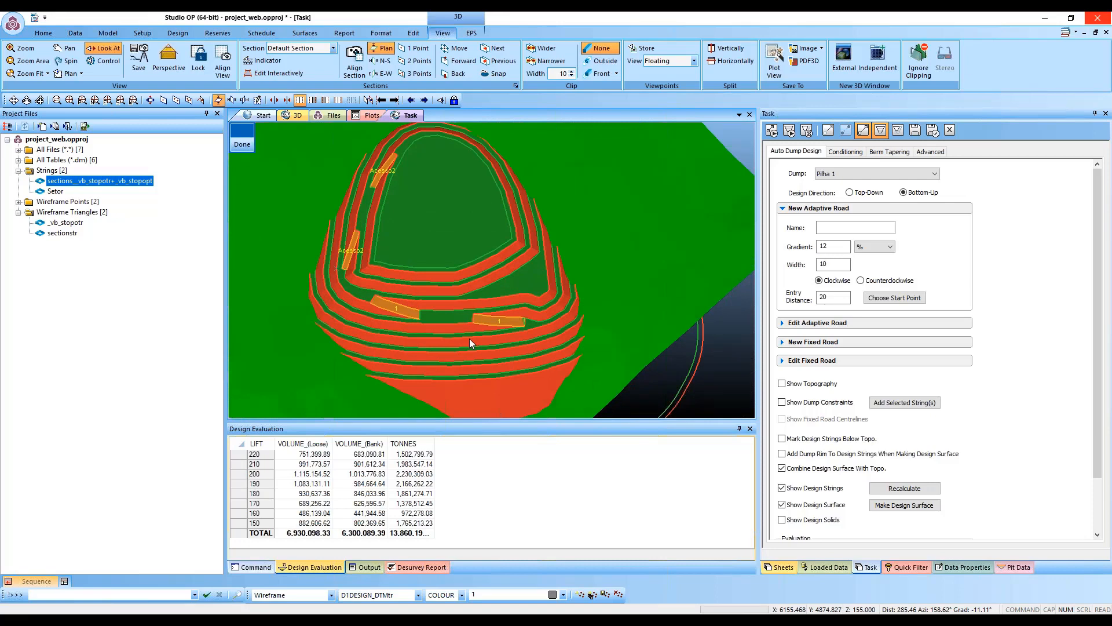
shift+drag(494, 335, 546, 343)
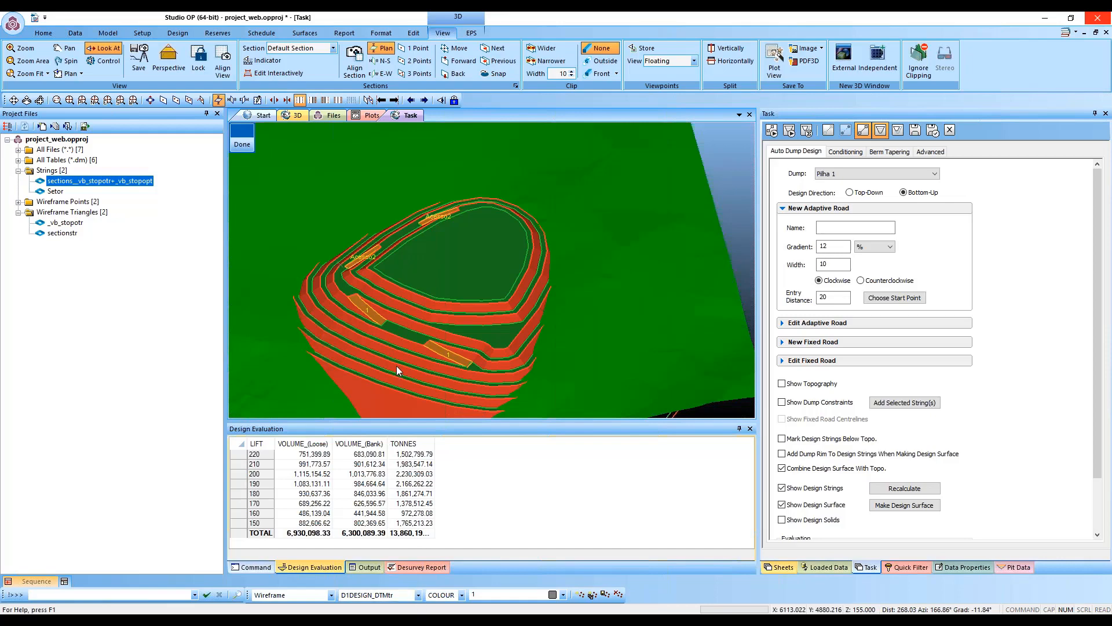
middle_drag(455, 400, 453, 322)
shift+drag(453, 322, 517, 363)
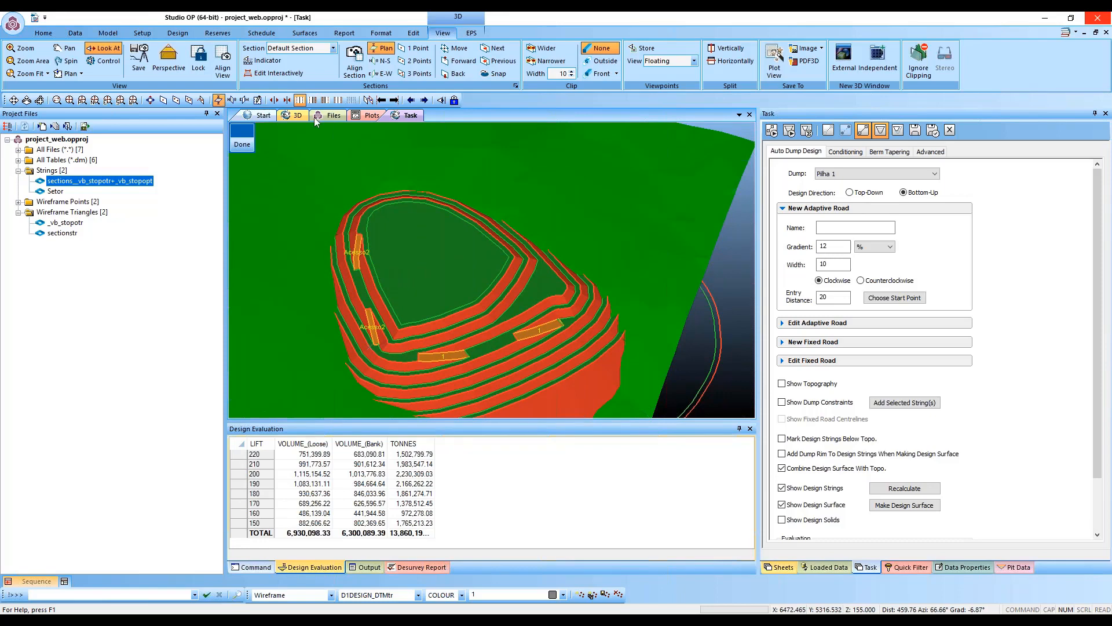
click(178, 33)
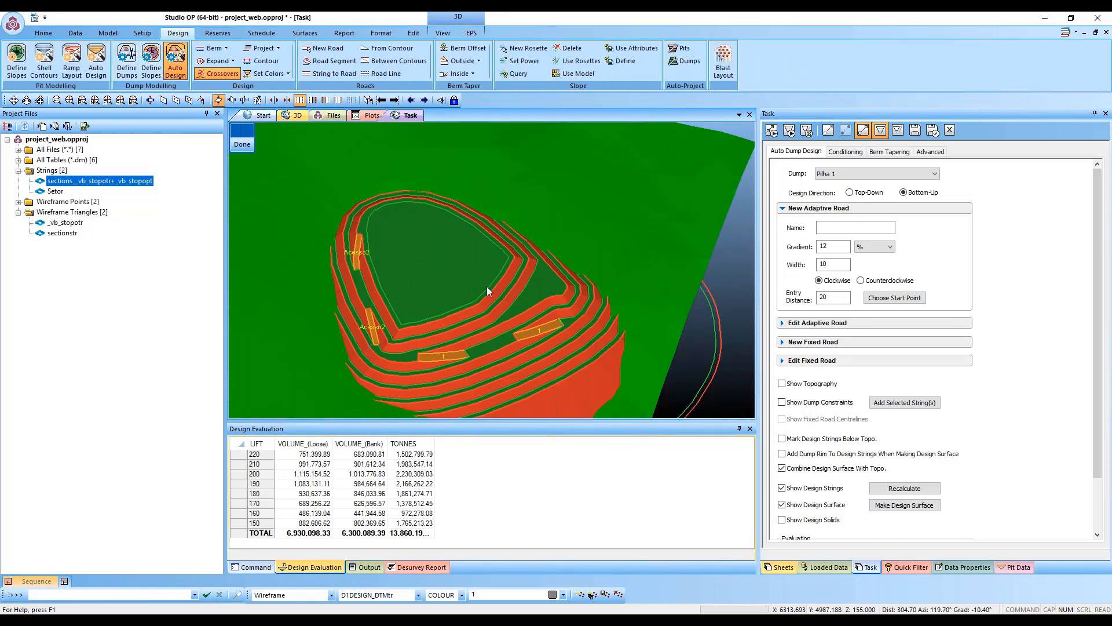
shift+drag(568, 330, 552, 331)
Step: Turn on the design solids and hide the design surface and design strings
scroll(804, 482, down, 3)
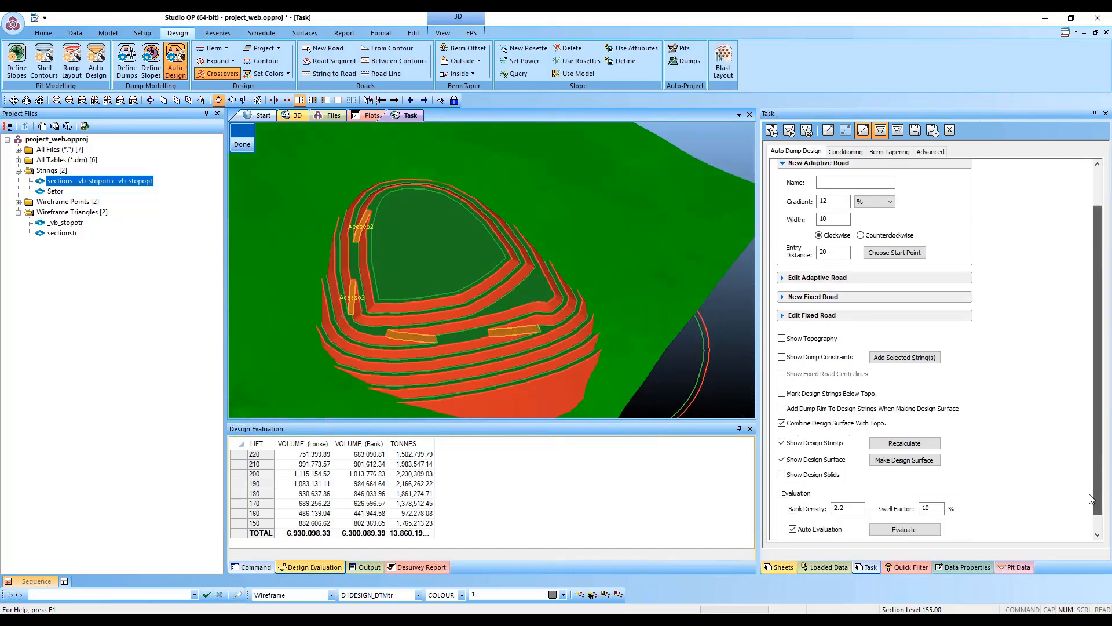
click(783, 473)
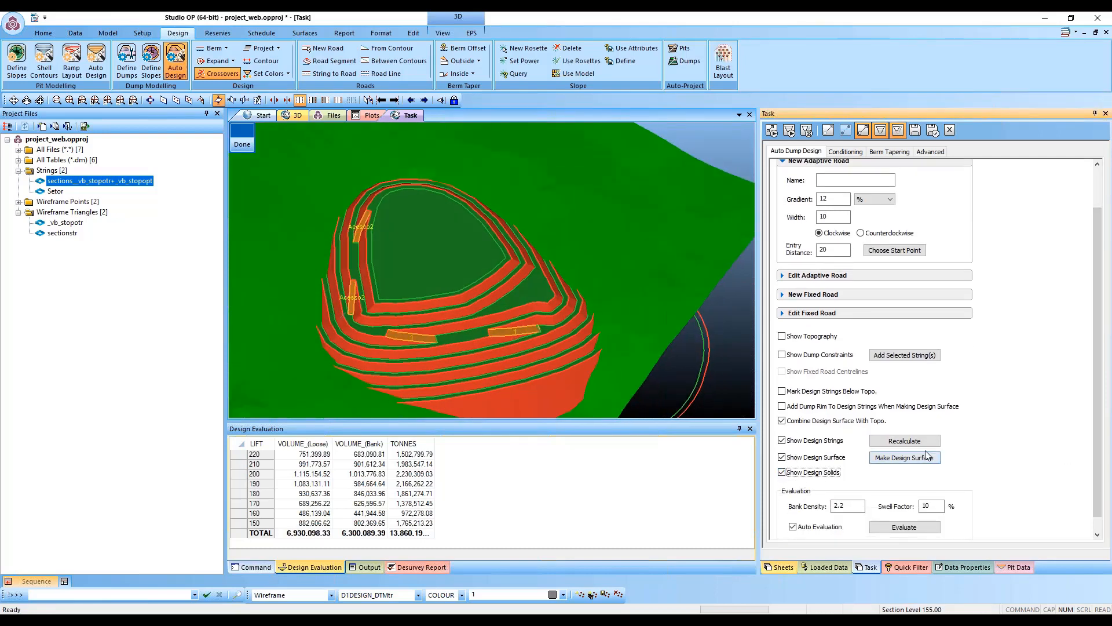
click(782, 458)
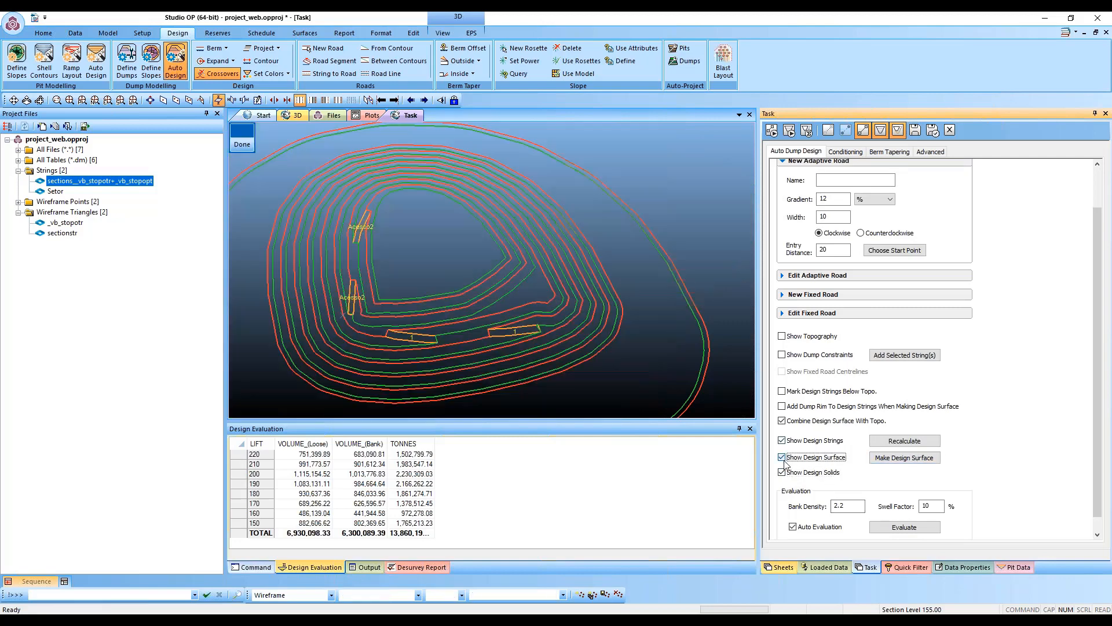
click(781, 441)
Step: Try to regenerate the design surface and solids combined with the topography and display only the solids
click(782, 421)
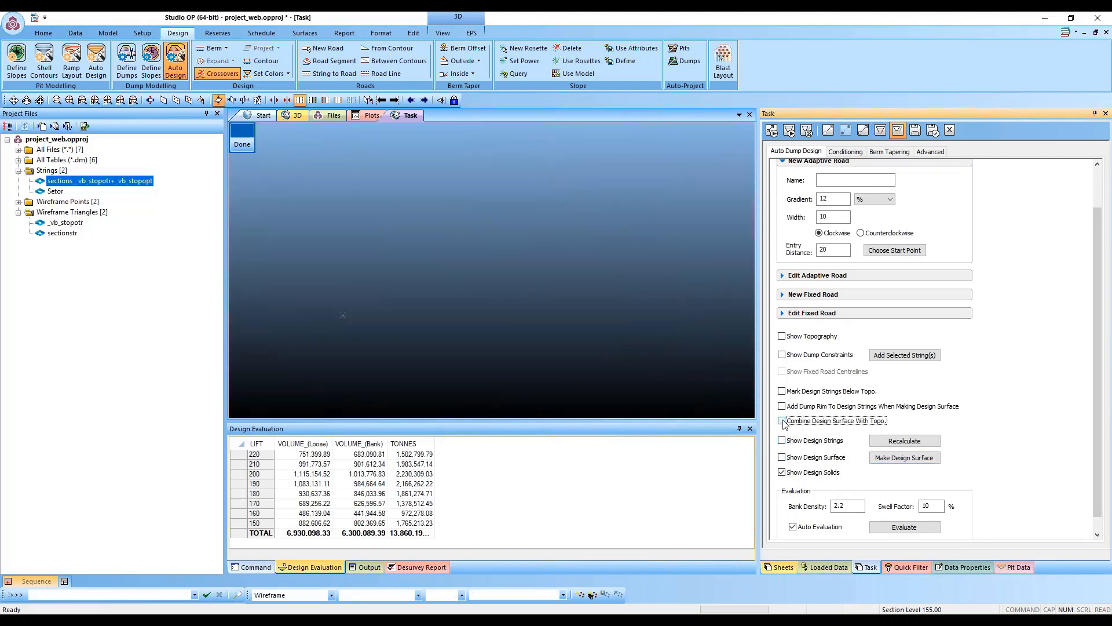
click(782, 421)
click(902, 442)
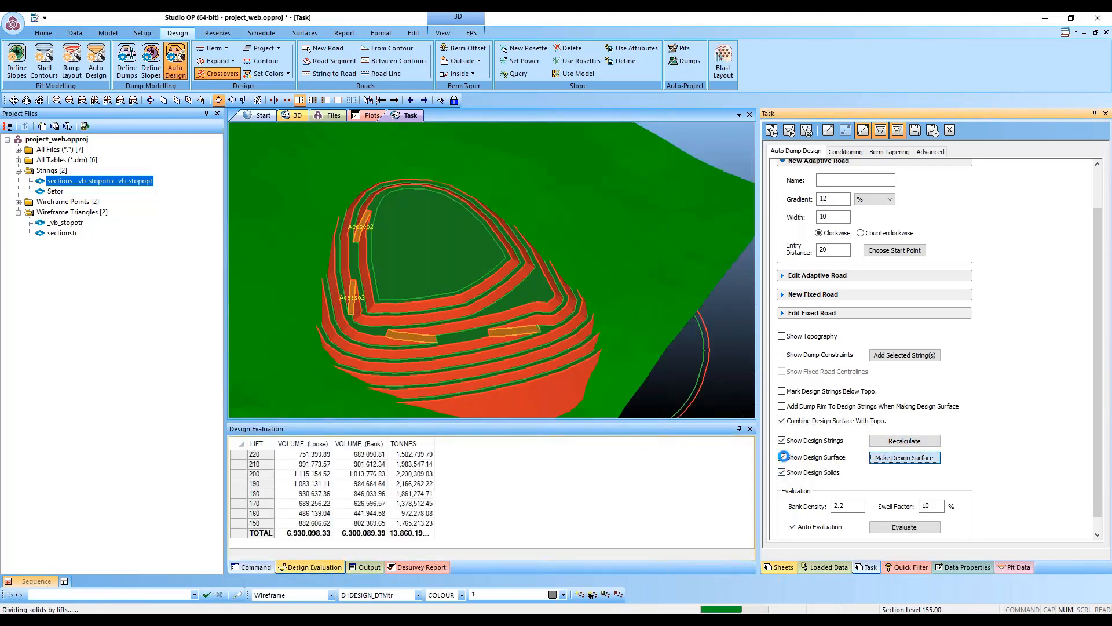
click(782, 458)
click(783, 441)
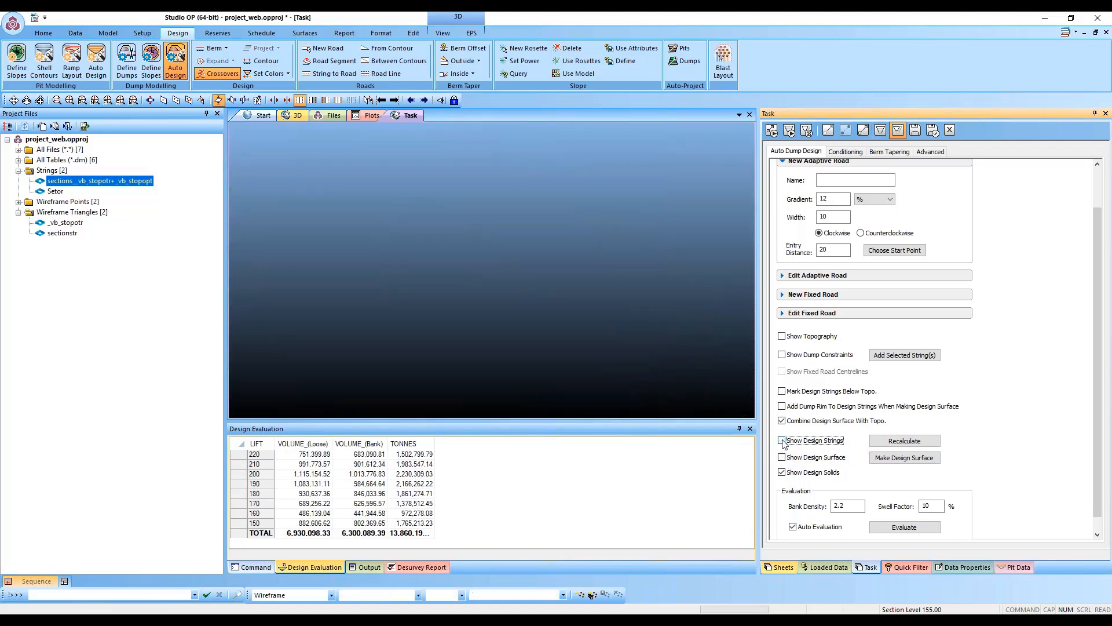
Step: Show the design strings again with the design solids off, and remake the design surface combined with the topography
click(783, 441)
click(782, 472)
click(783, 457)
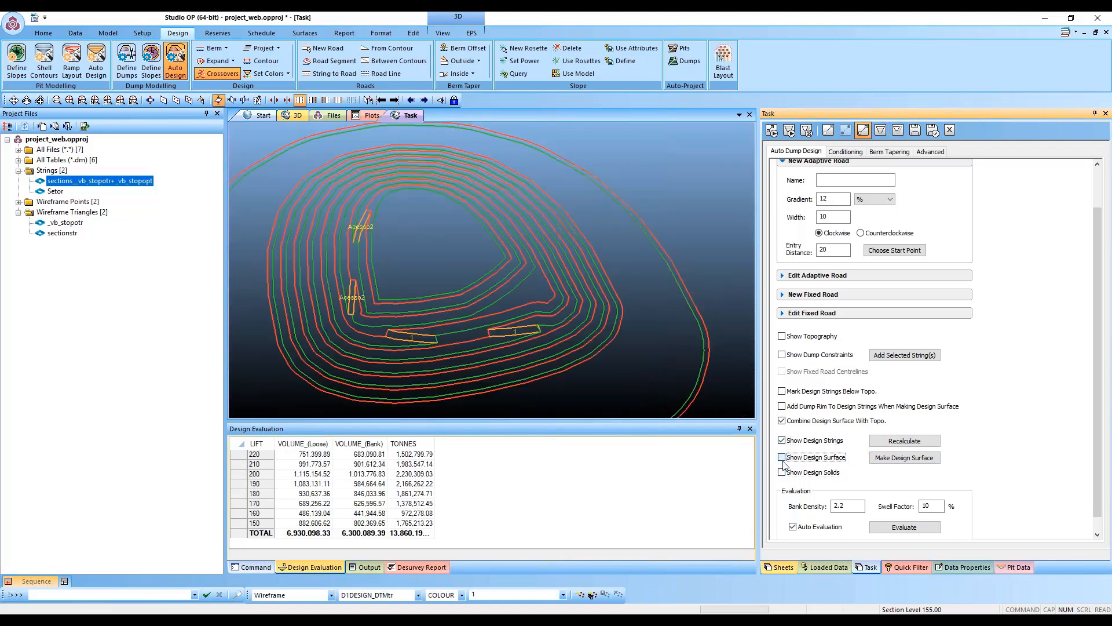
click(904, 457)
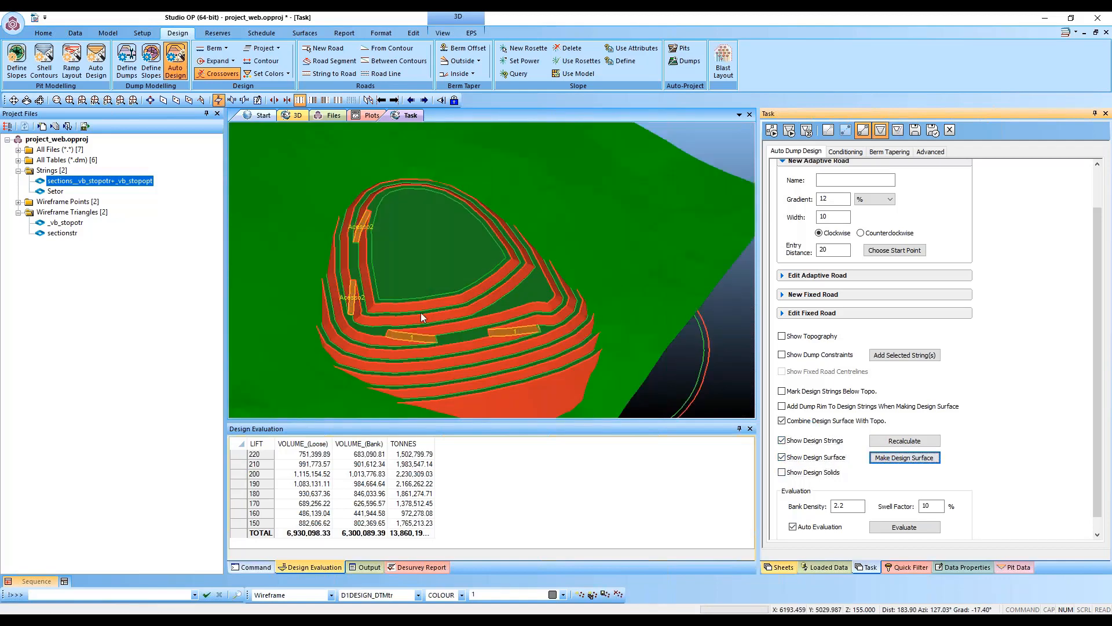
drag(399, 313, 575, 269)
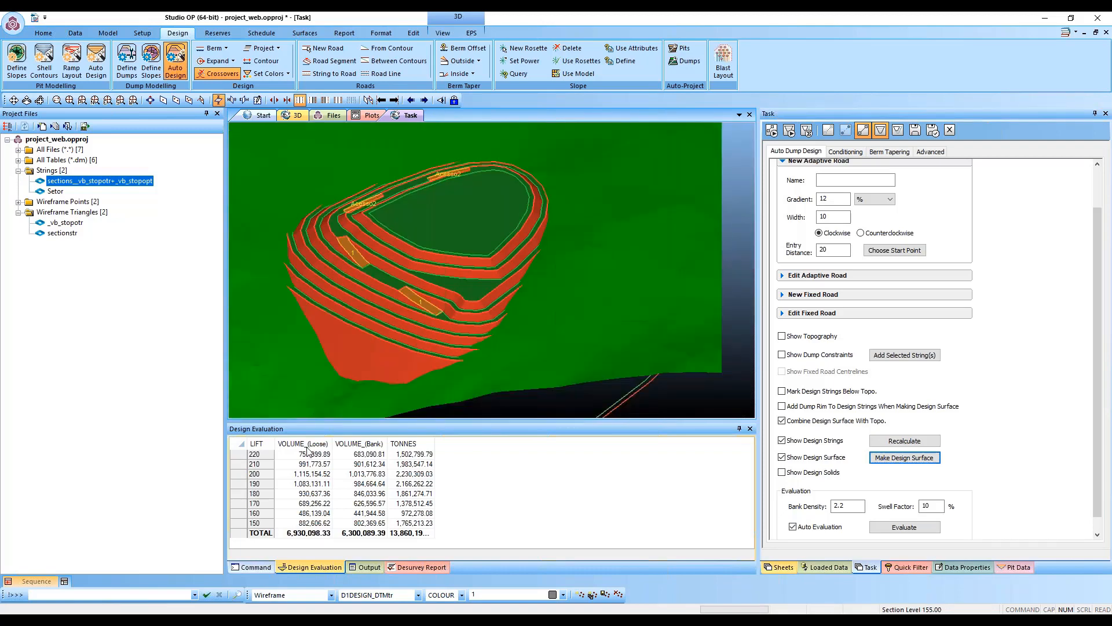